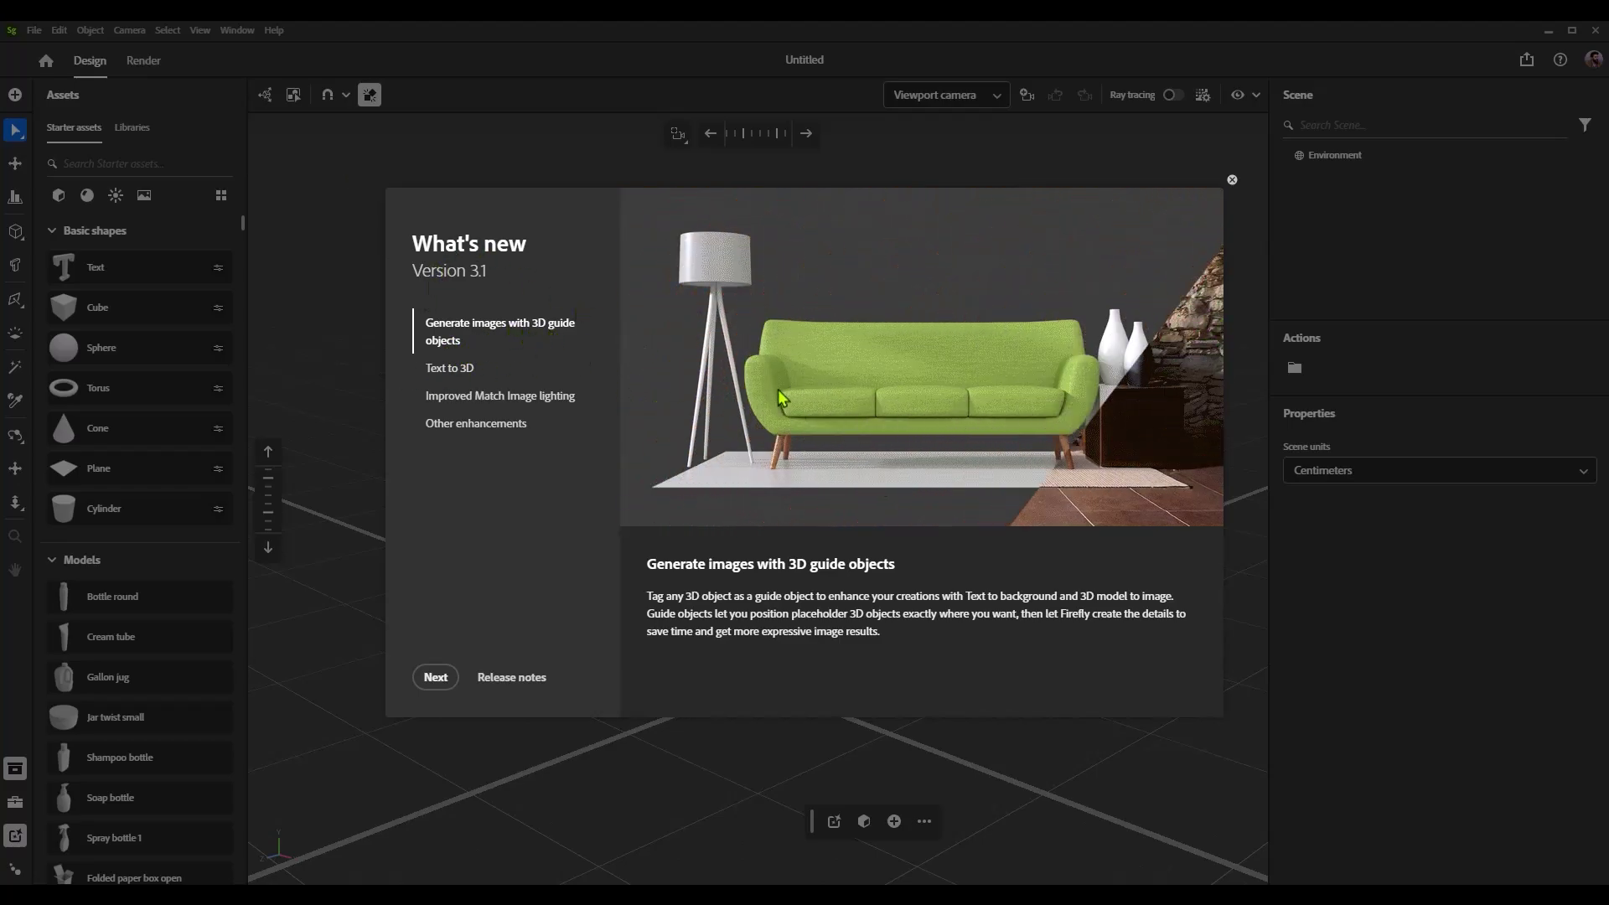
Step through the What's new pages: Text to 3D, Improved Match Image lighting, then Other enhancements.
click(437, 373)
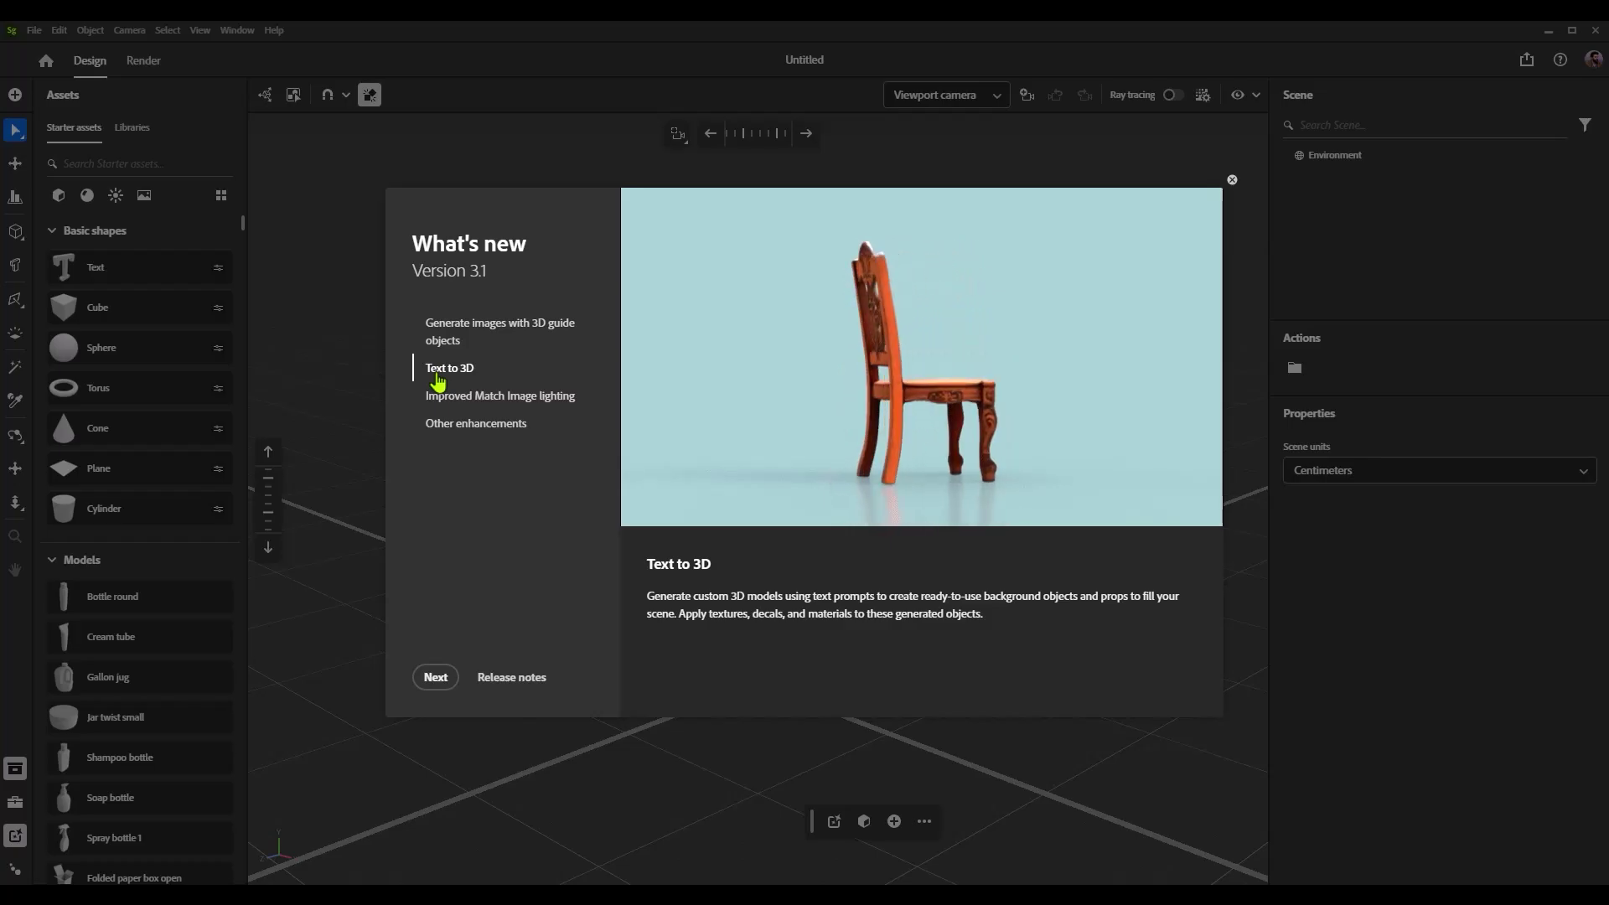
click(466, 401)
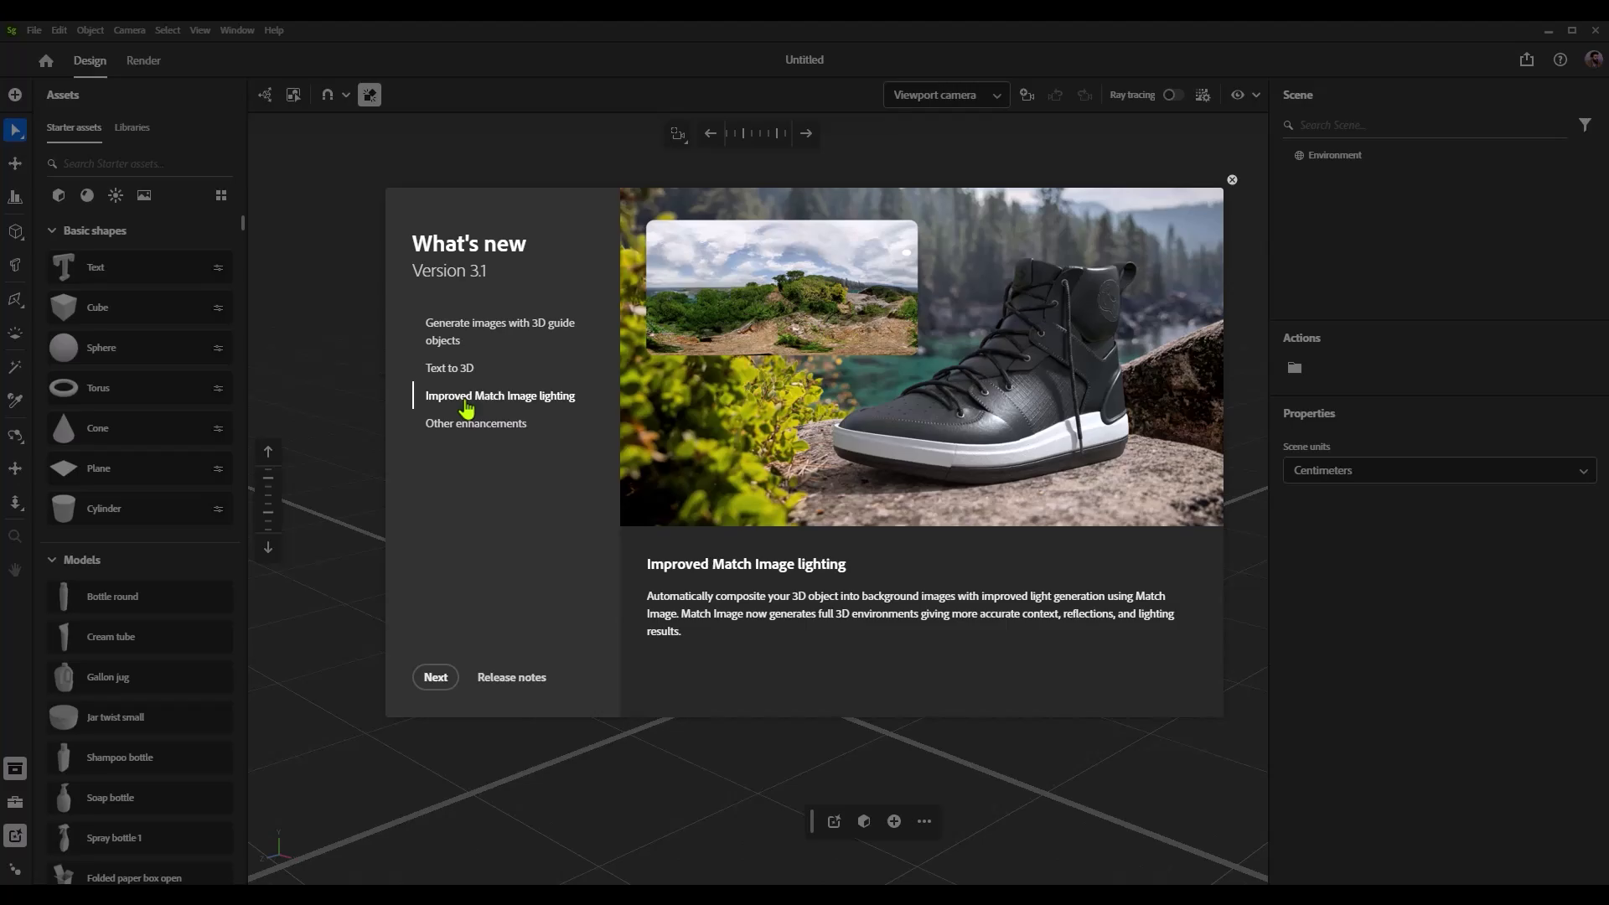
click(465, 425)
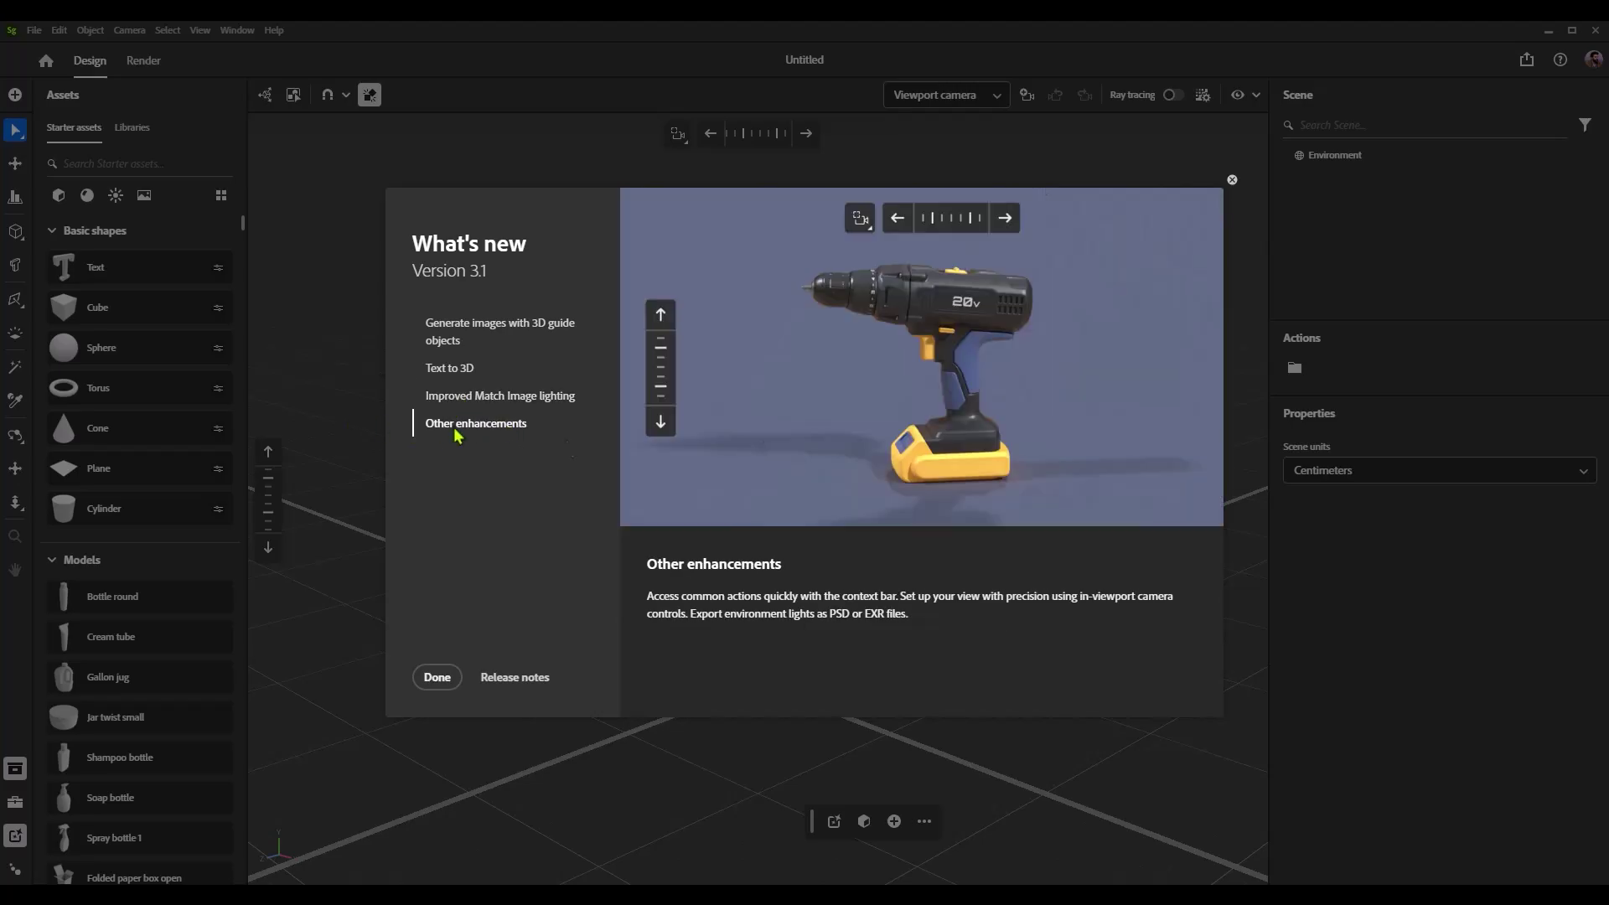
Close What's new, add a shampoo bottle from Assets, then delete it from the scene.
click(1232, 180)
click(120, 758)
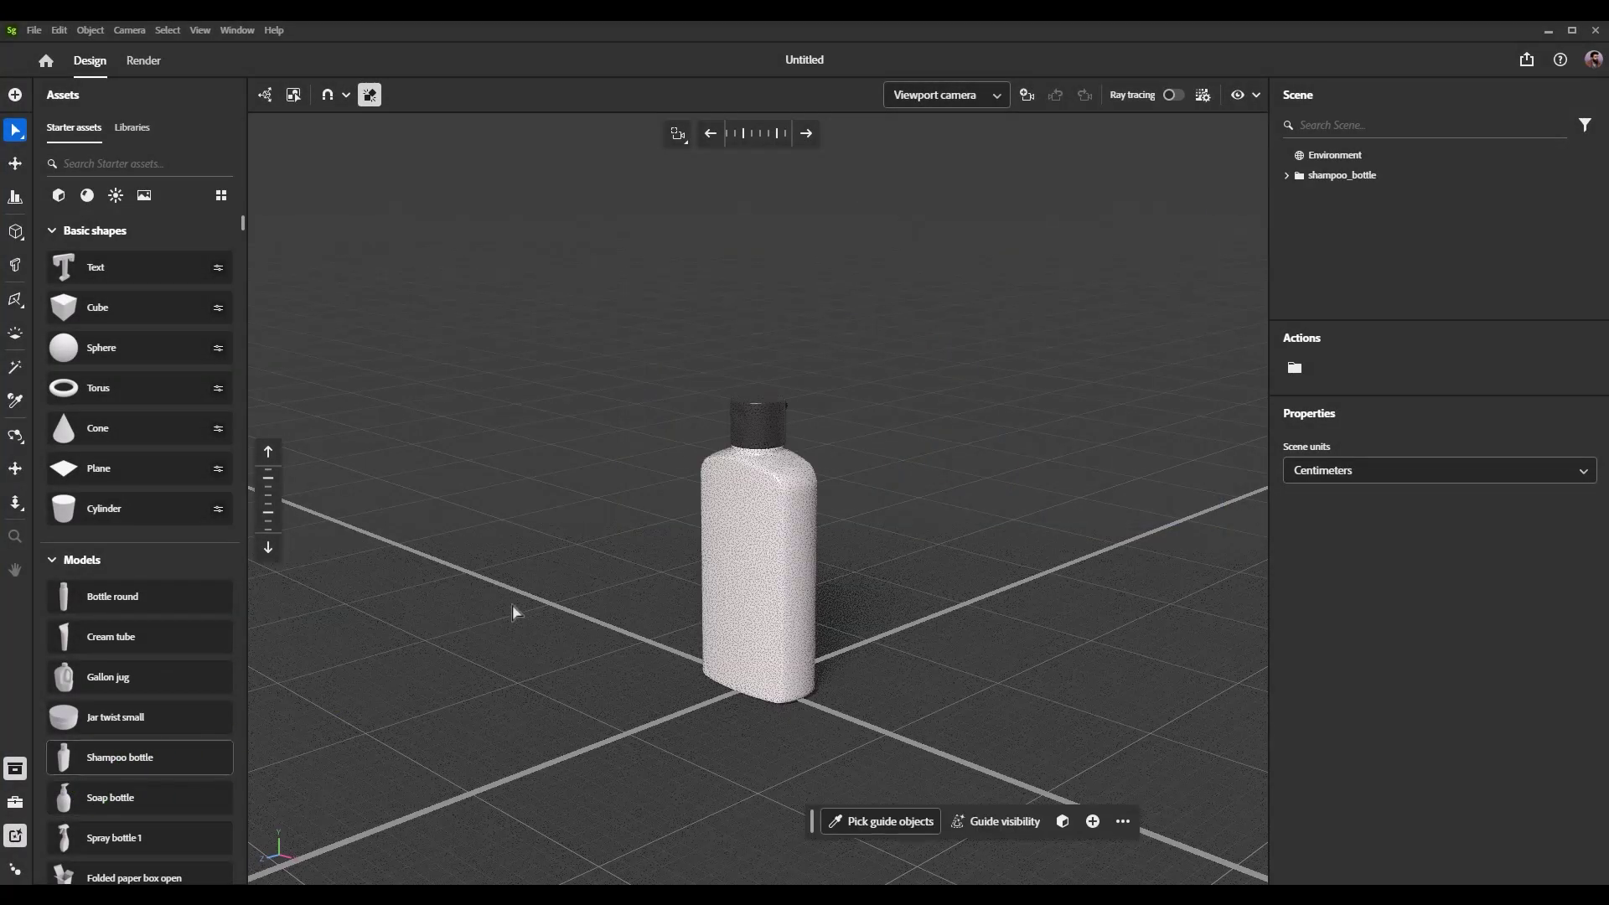
drag(765, 134, 733, 134)
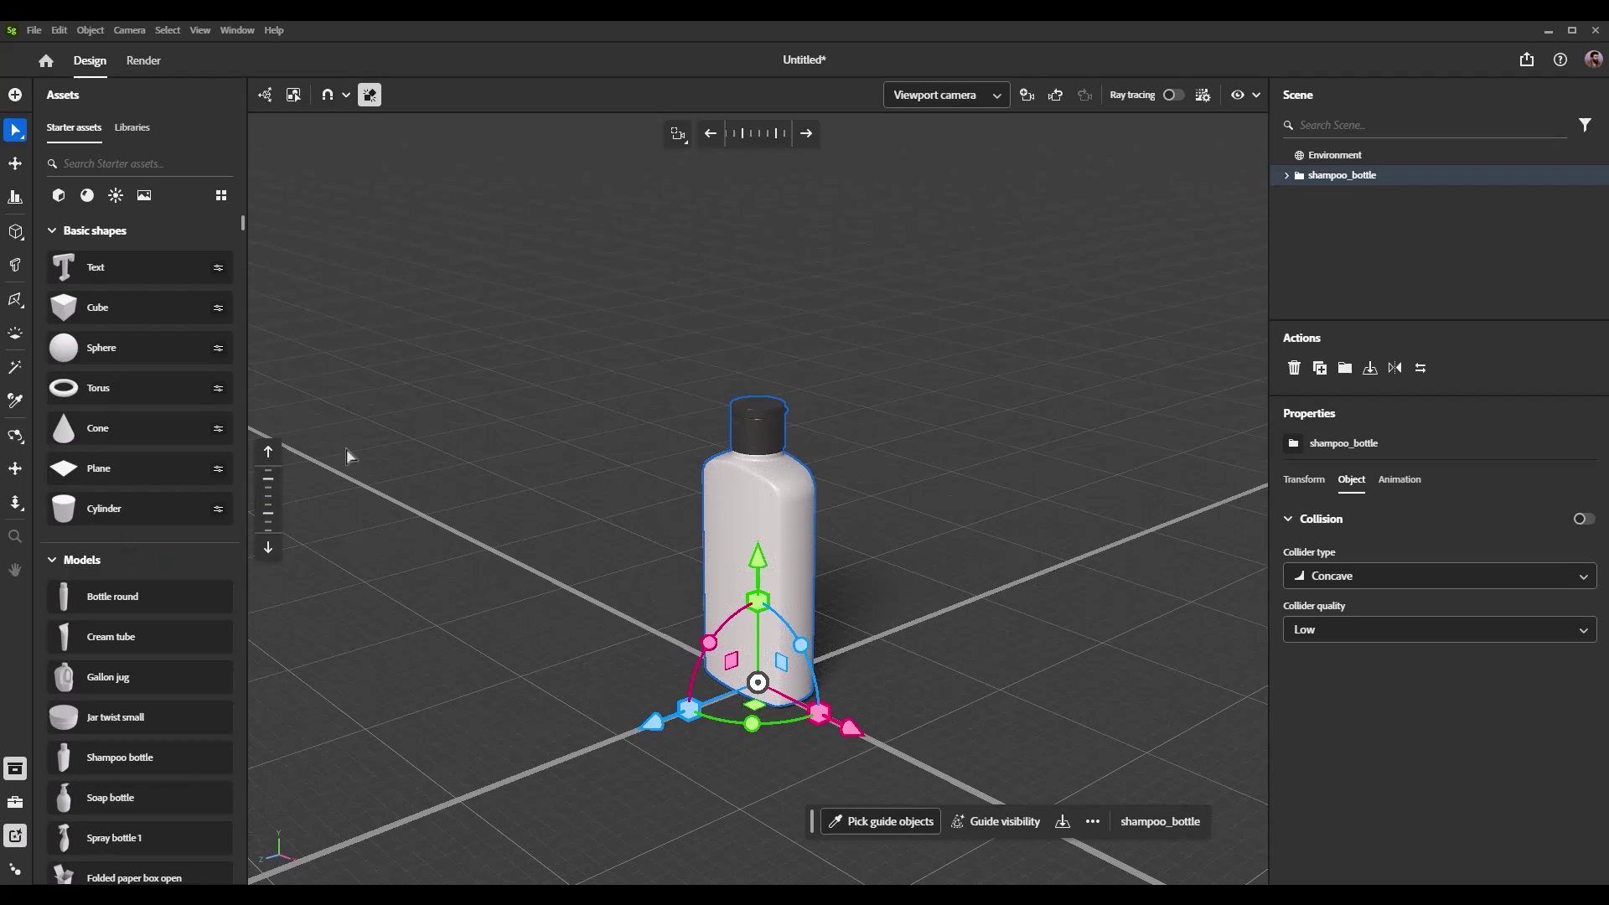
drag(811, 821, 641, 806)
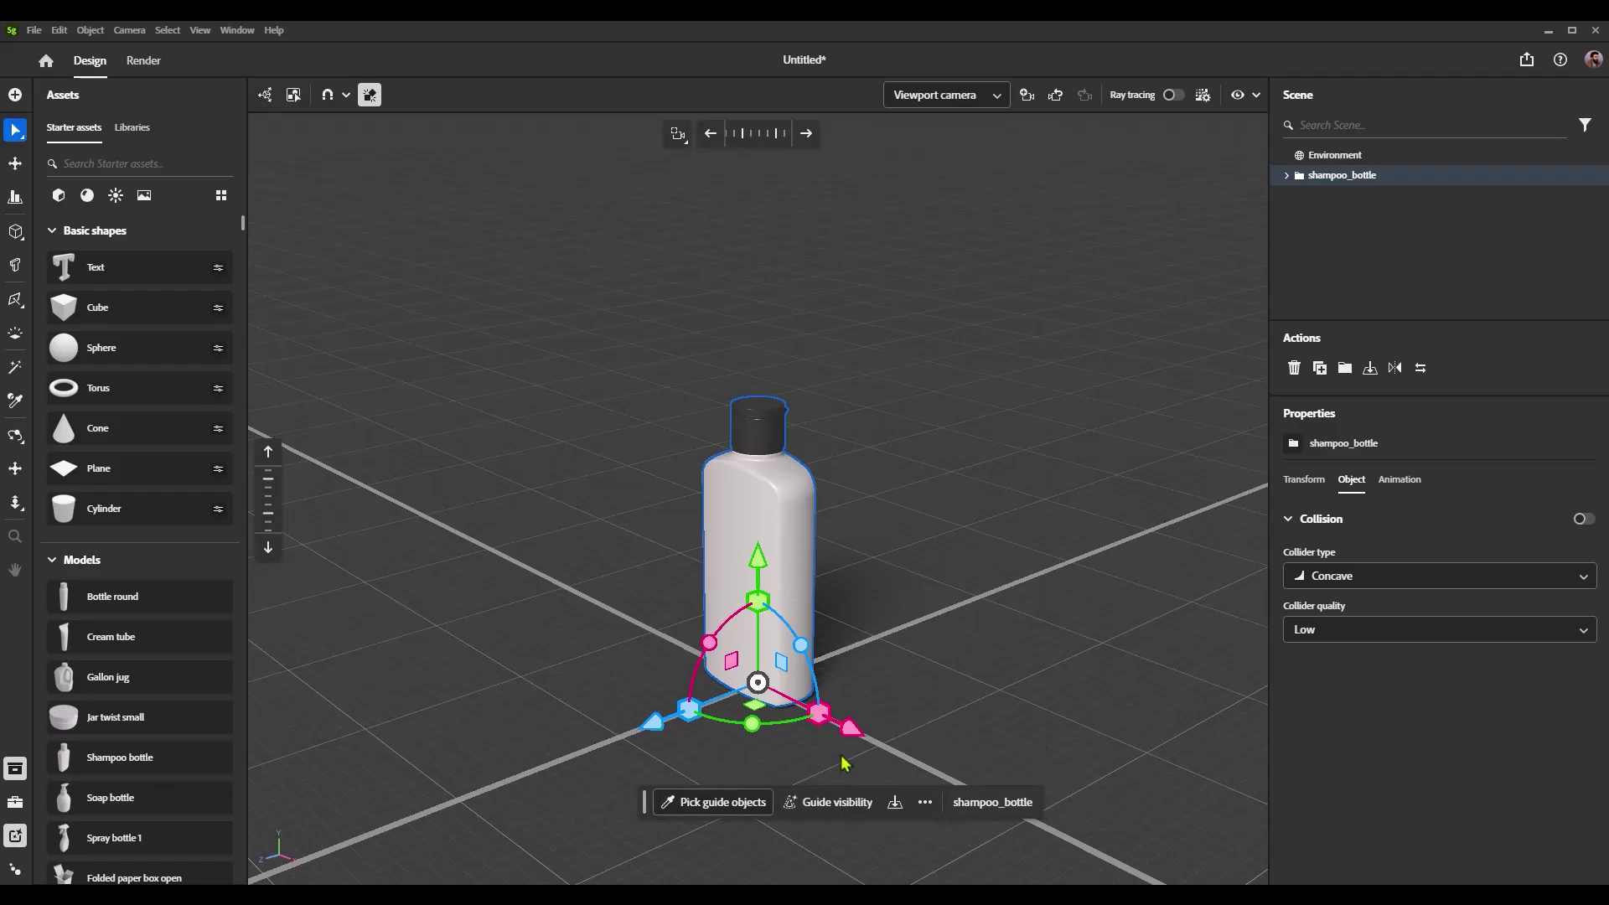
key(Delete)
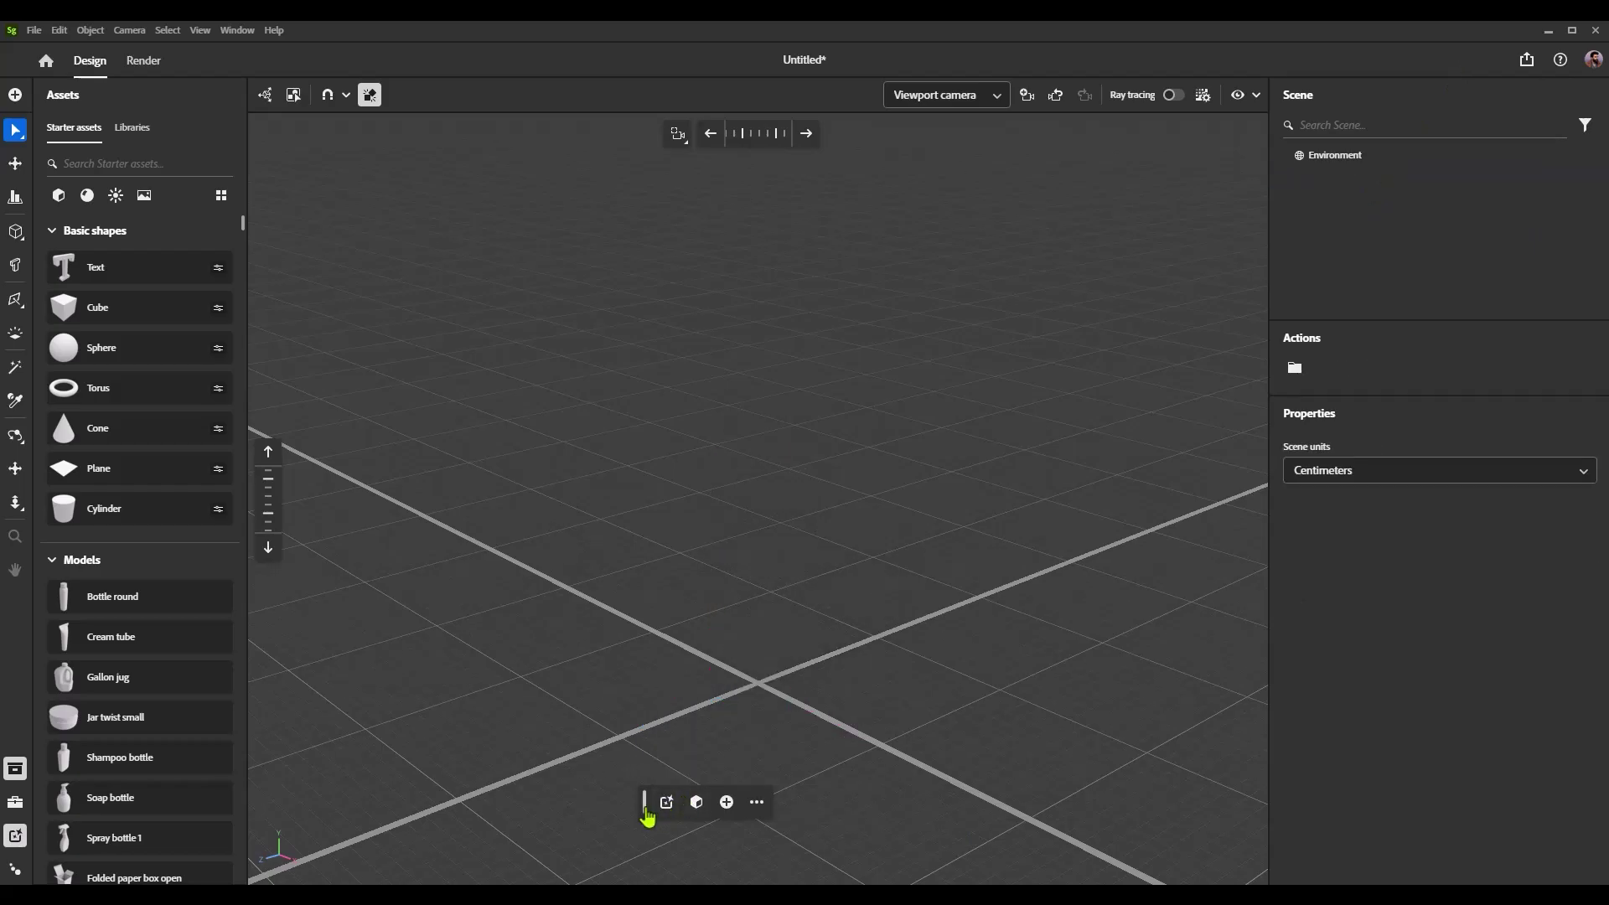
Show the Generate panel with Text to 3D, Text to background and 3D model to image options.
drag(647, 813, 1074, 857)
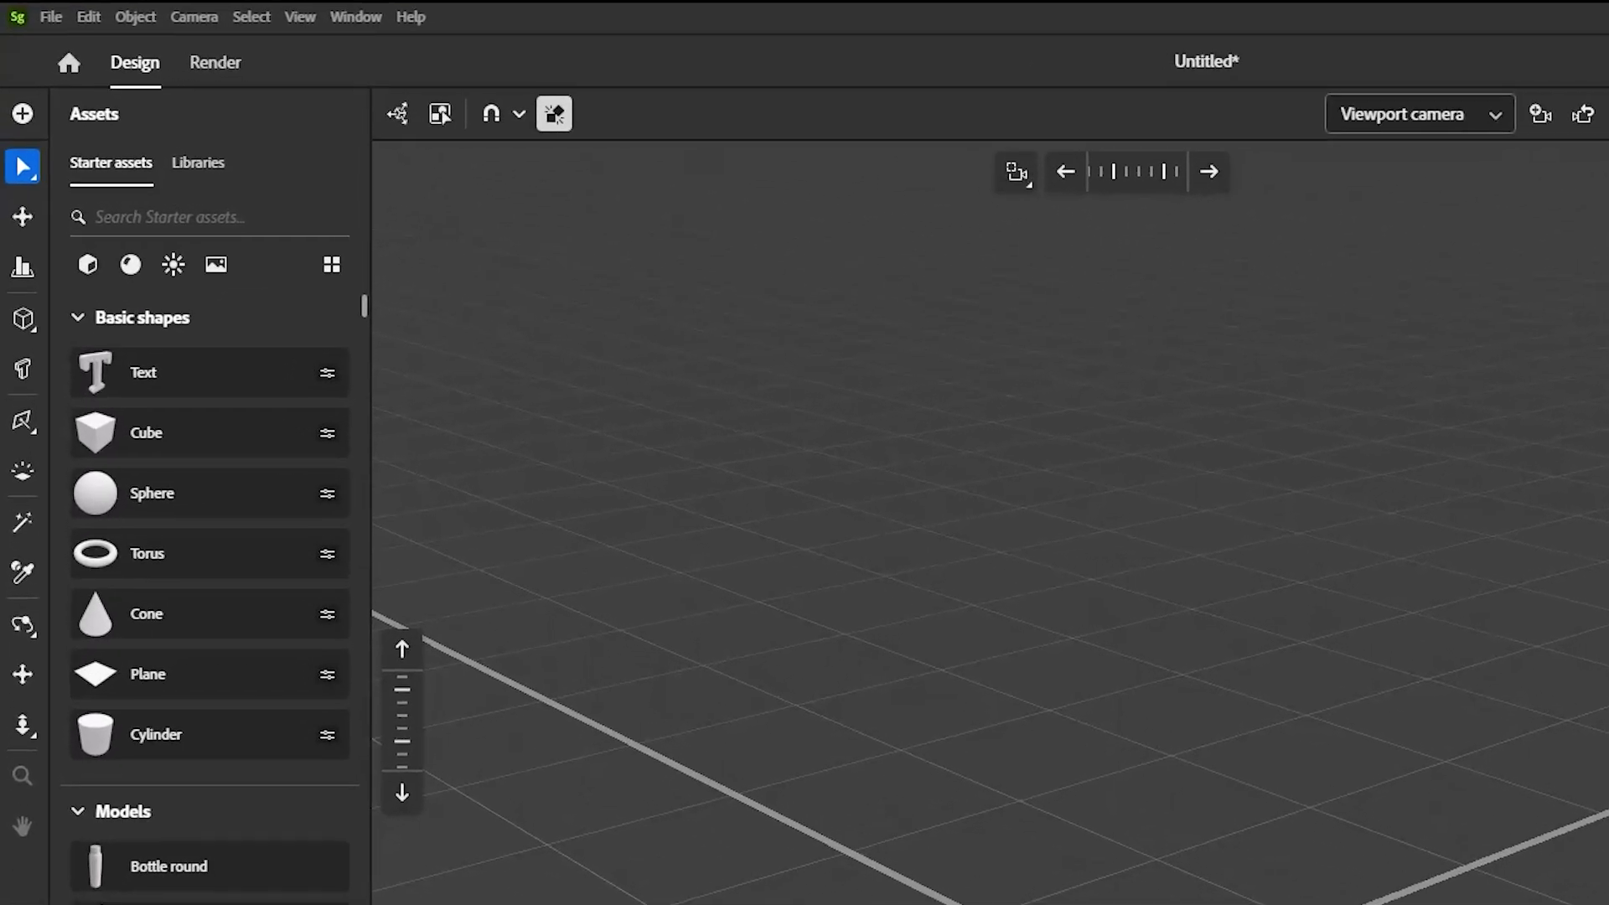
click(23, 522)
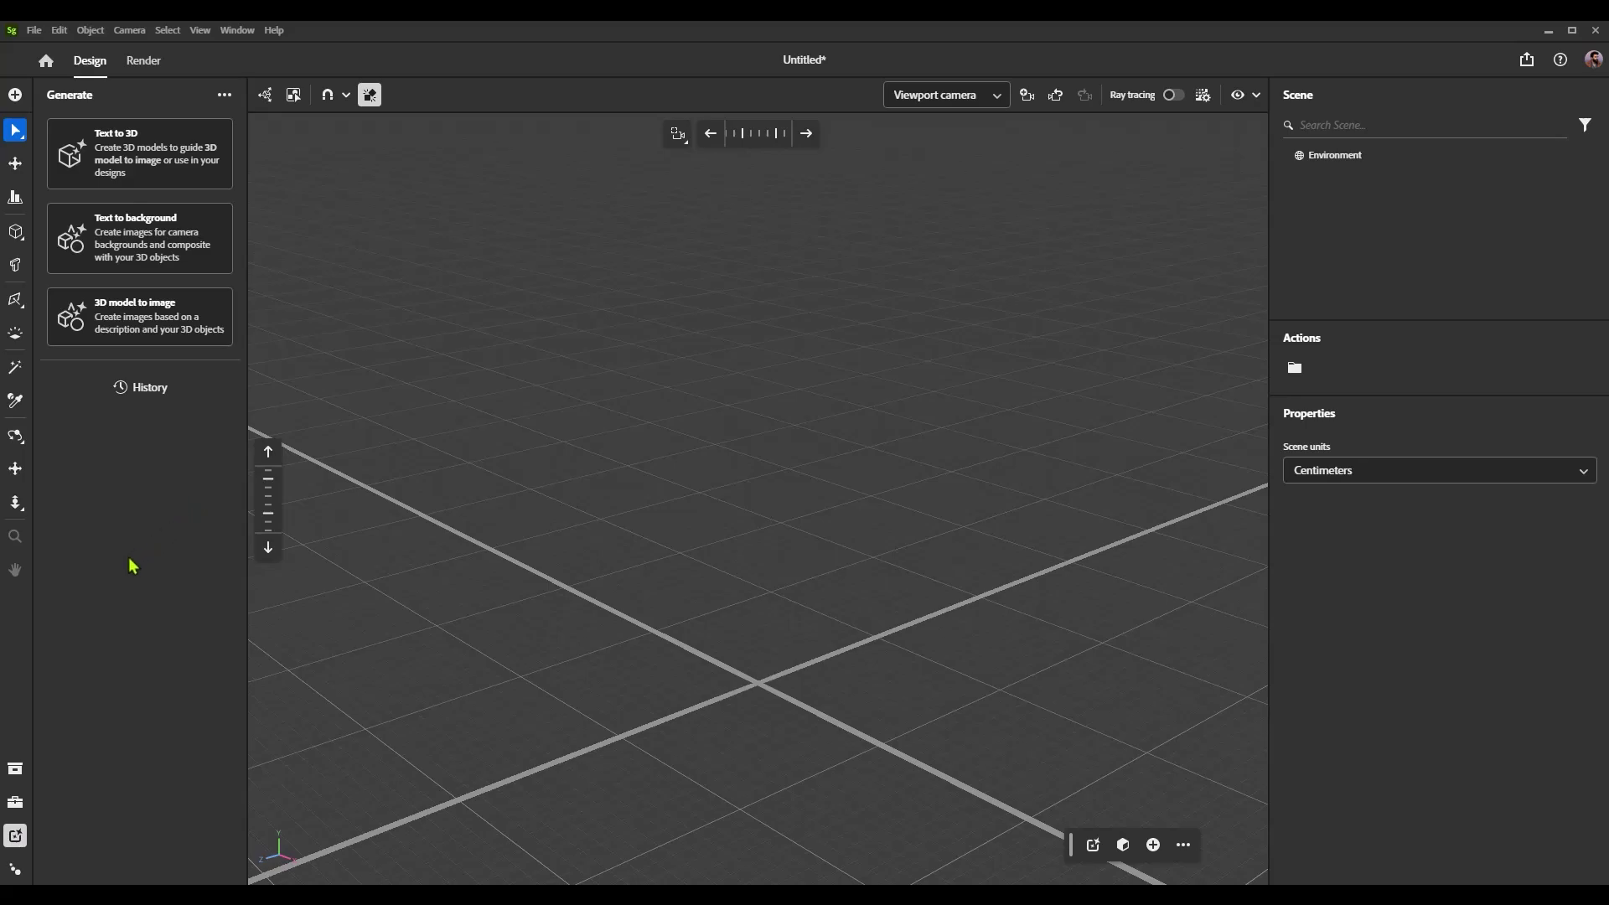
drag(1072, 844, 701, 776)
mouse_move(732, 561)
middle_down()
mouse_move(729, 539)
mouse_move(771, 549)
mouse_move(729, 537)
middle_up()
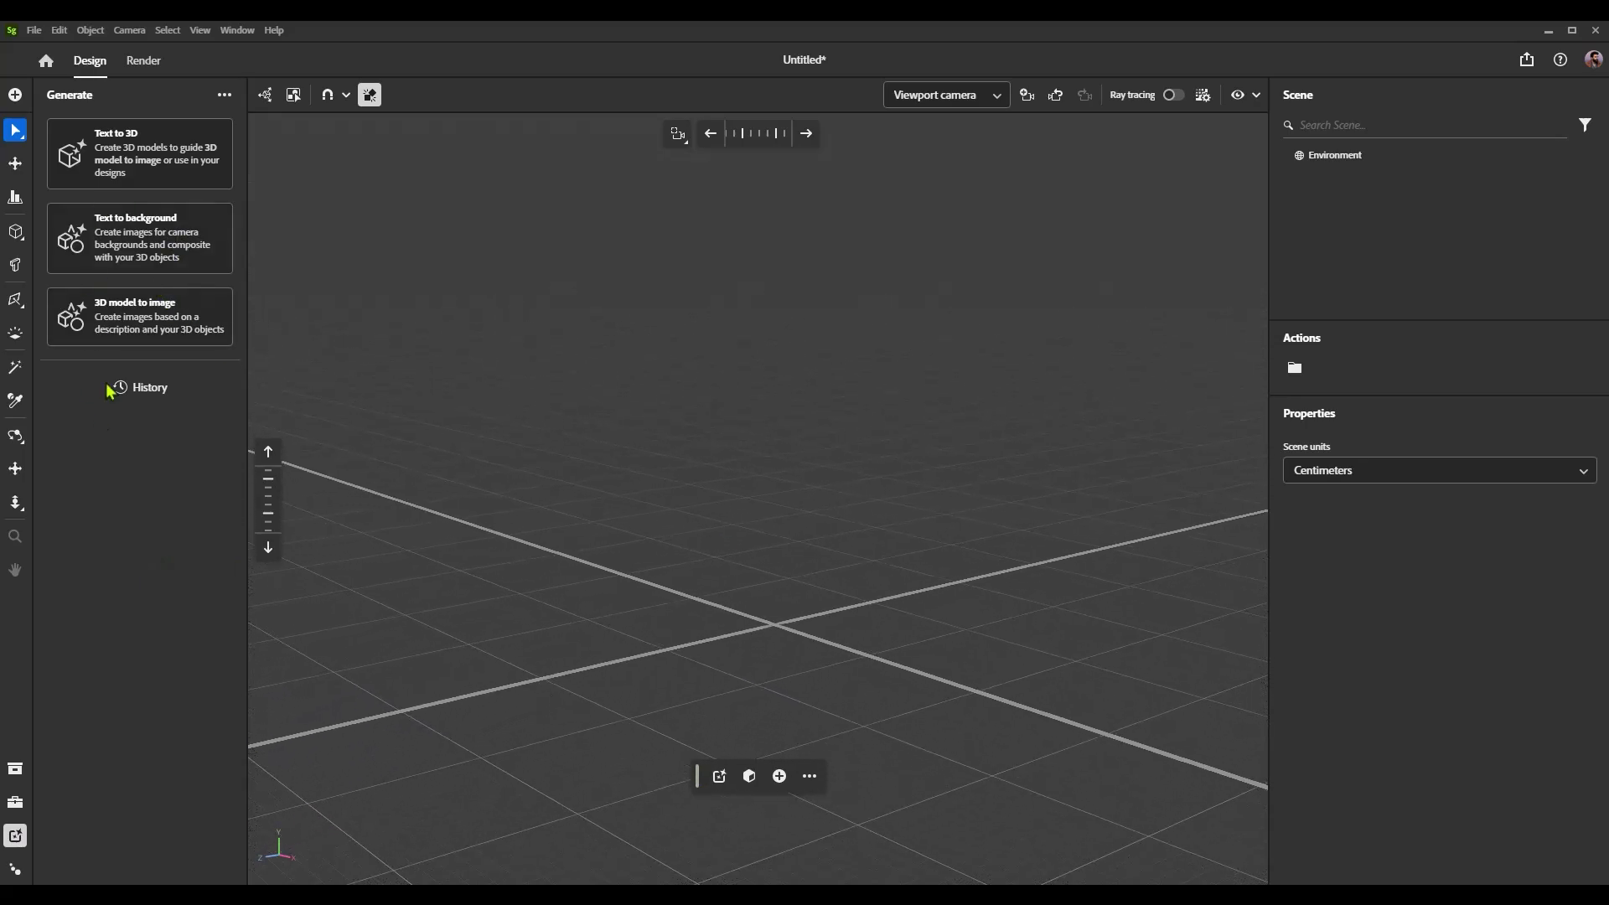
Add a cube and size it to Height 1, Width 60, Depth 100 cm as a tabletop slab.
click(750, 778)
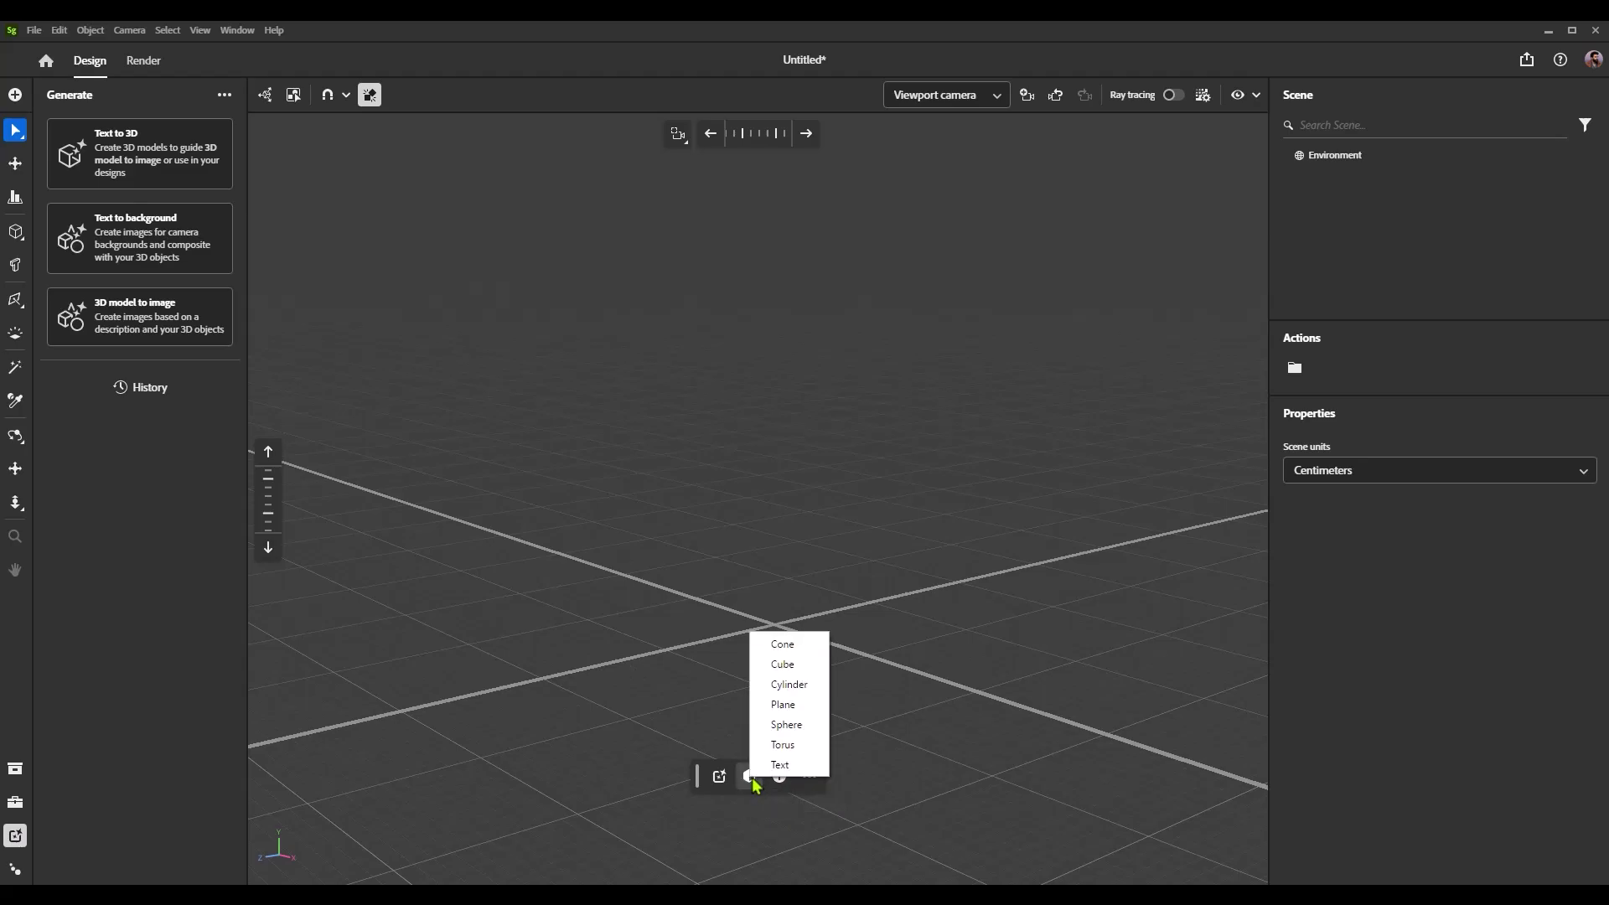
click(783, 663)
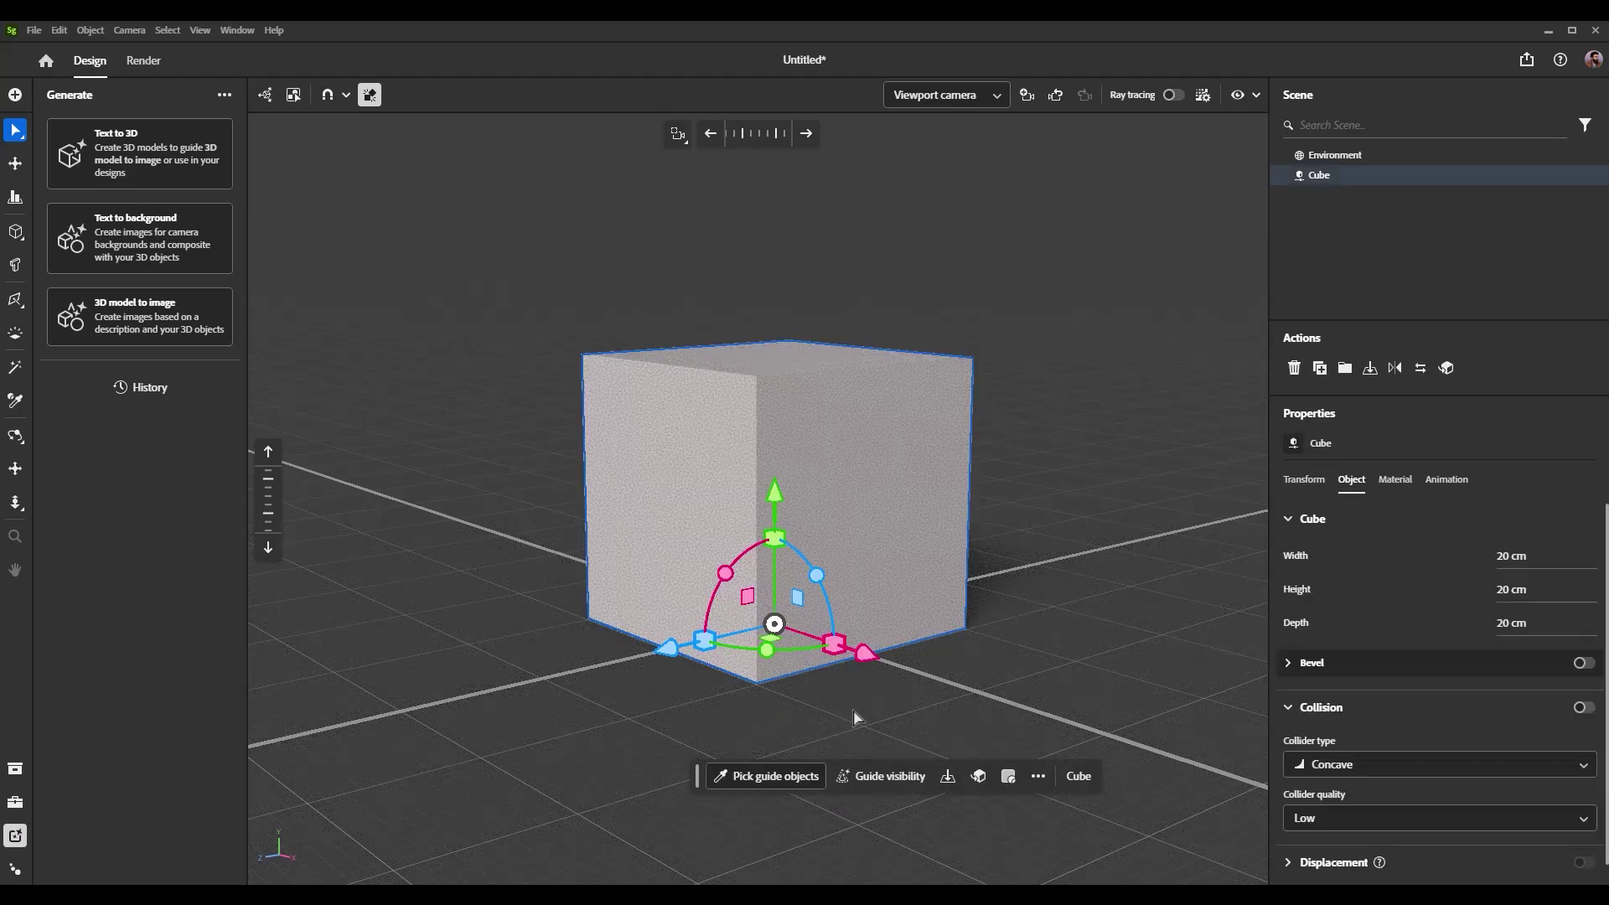
click(1549, 584)
text(1)
key(Return)
click(1537, 555)
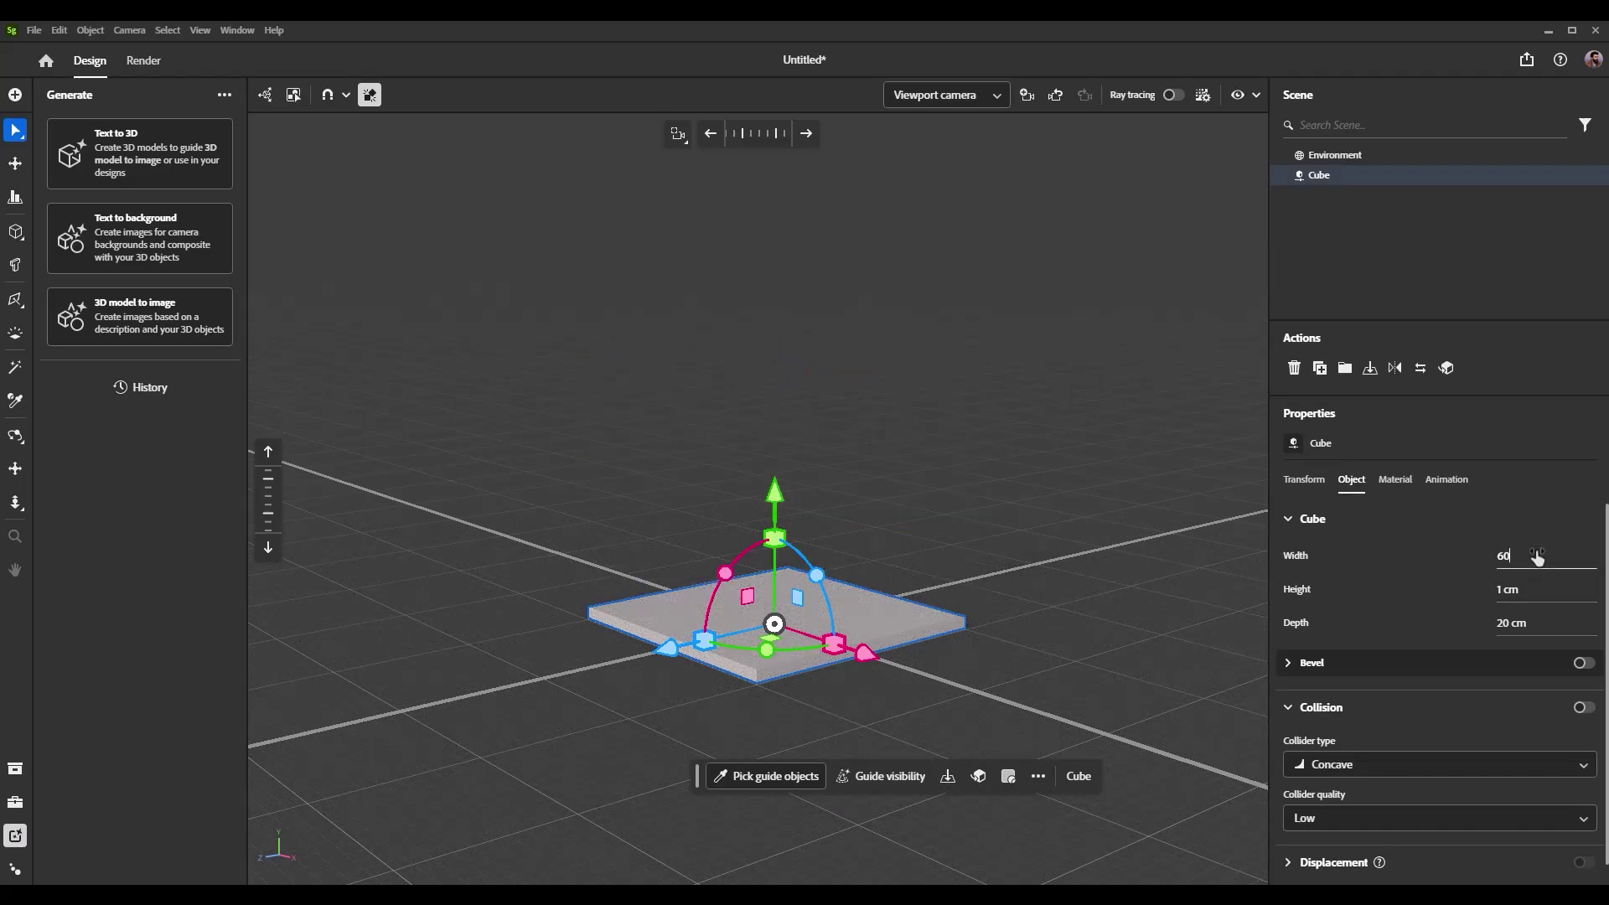
text(60)
key(Return)
click(1550, 627)
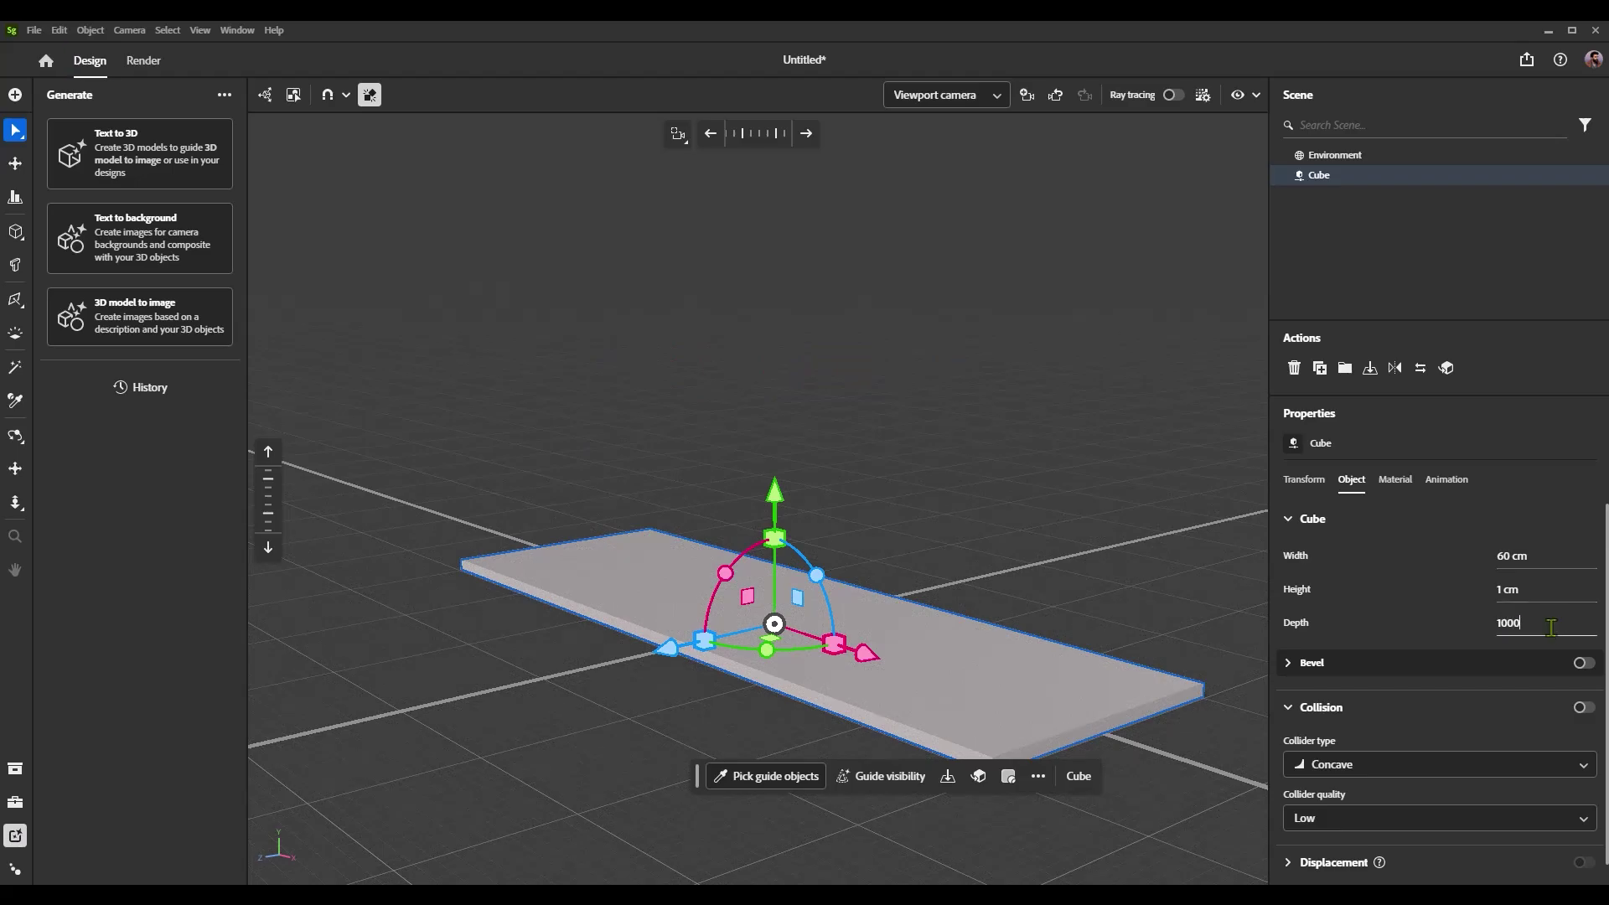
text(100)
key(Return)
alt+drag(878, 619, 819, 639)
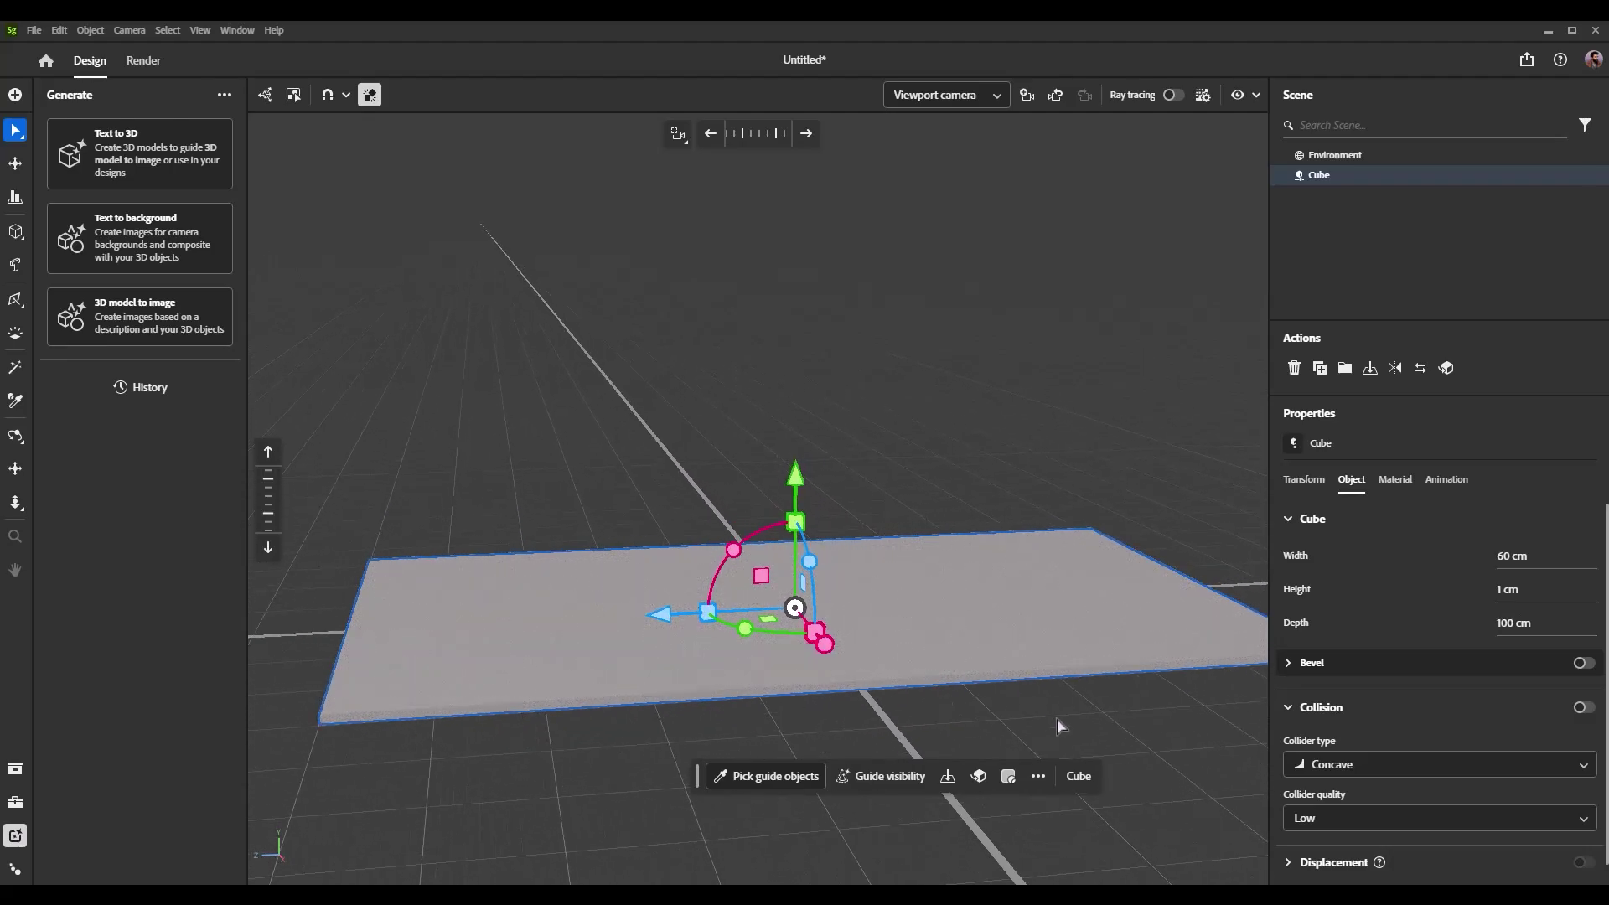
click(989, 734)
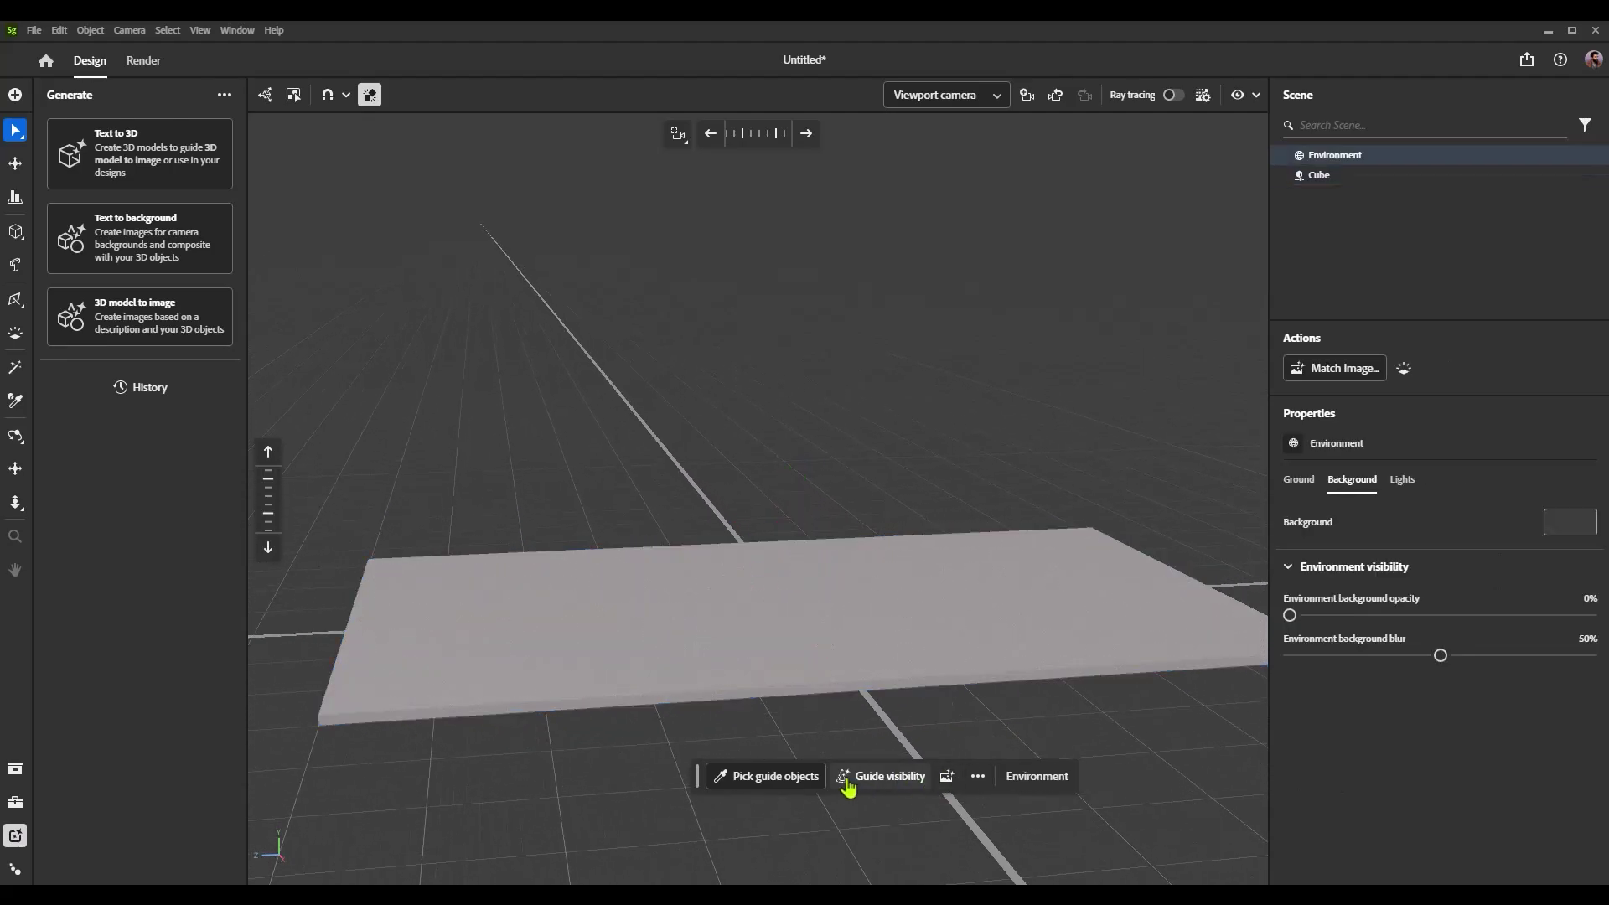
Drop a cylinder from Assets onto the slab and add a camera from a close, low view.
click(15, 769)
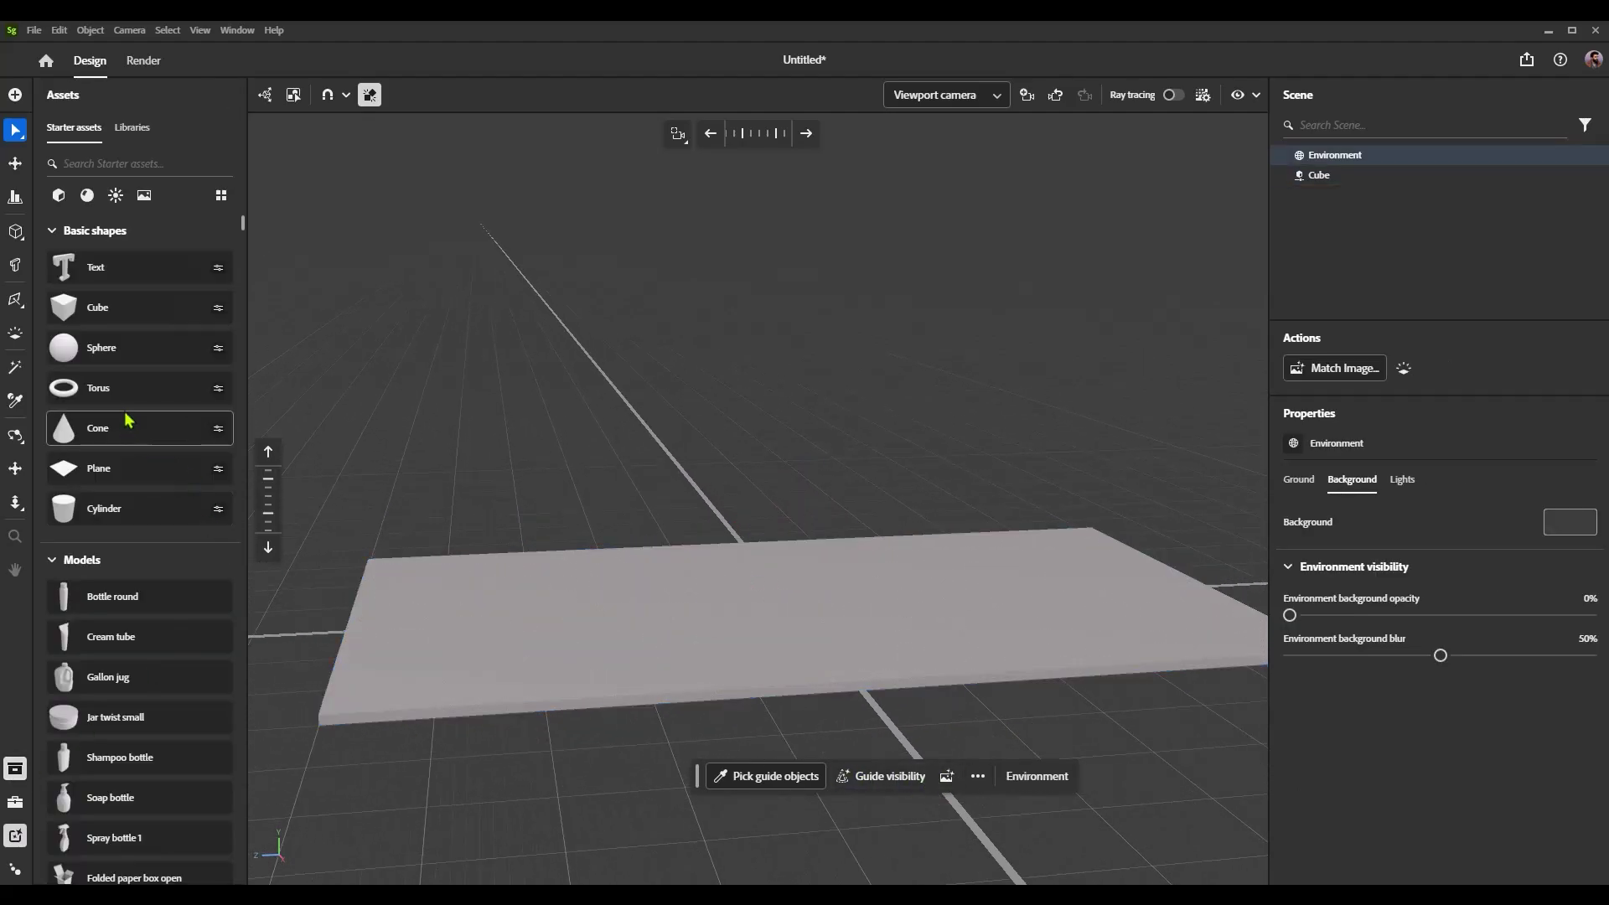
drag(204, 506, 568, 629)
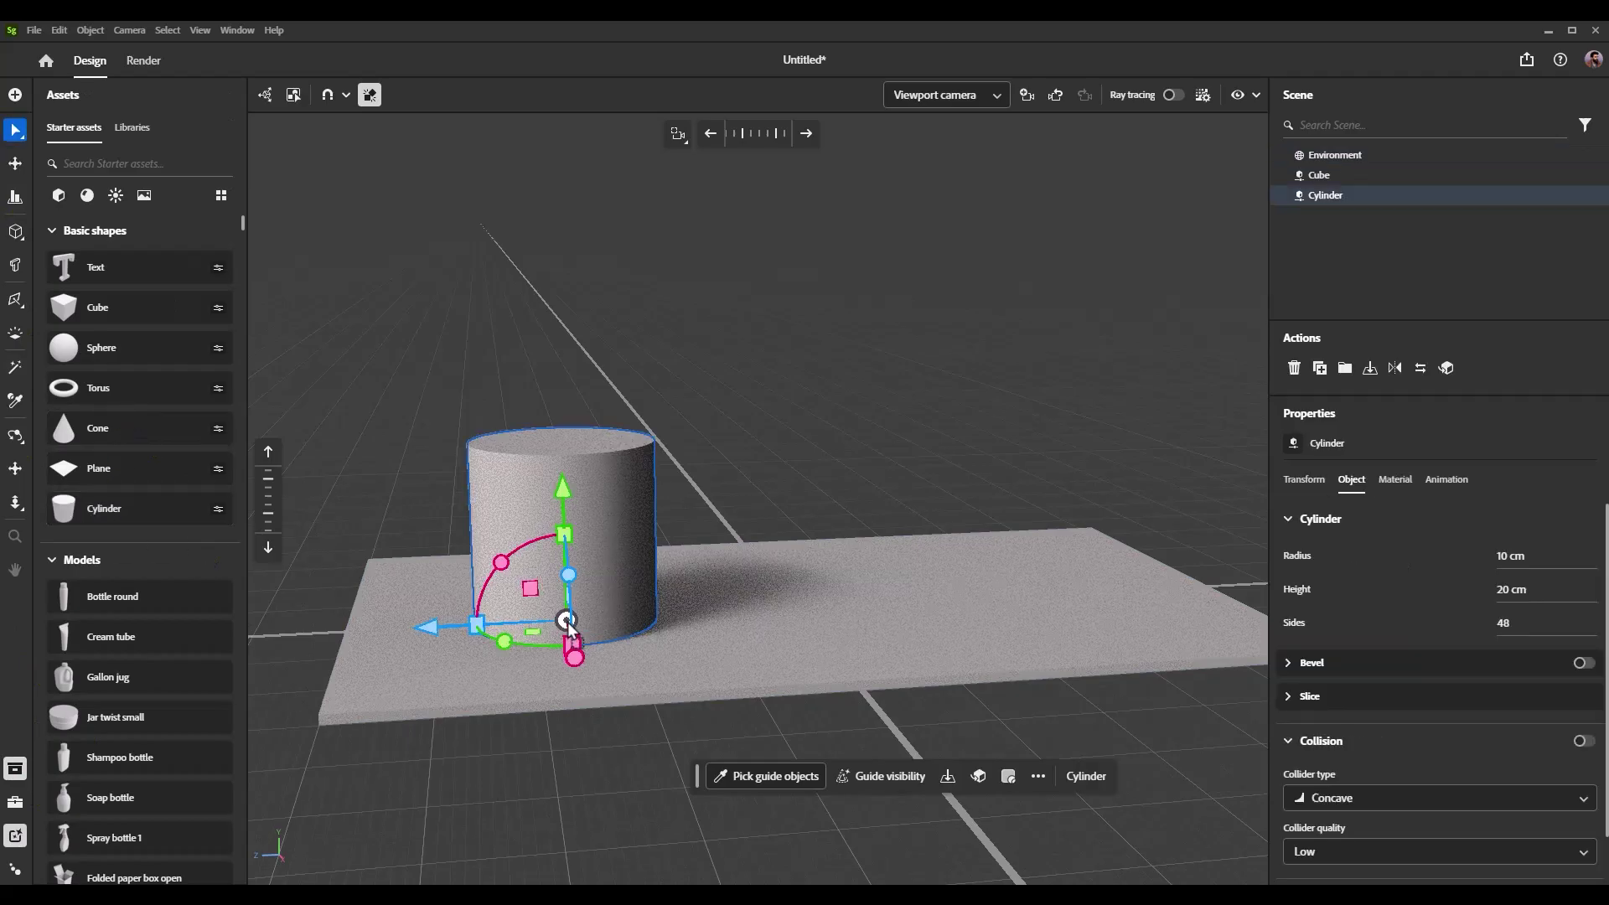
alt+drag(784, 507, 851, 427)
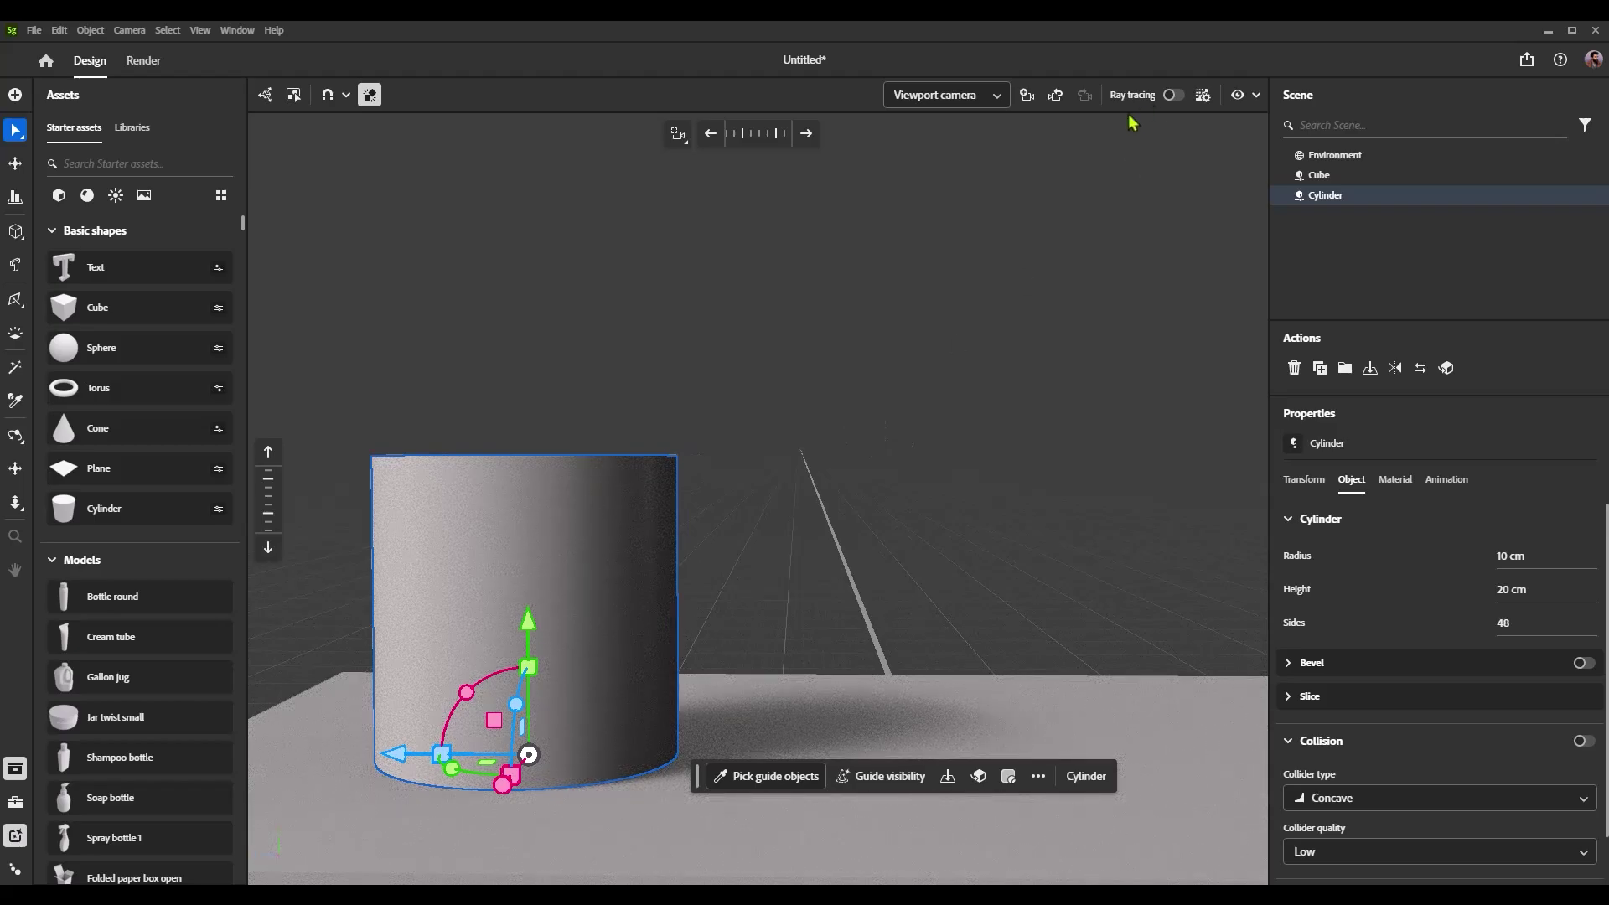
click(1023, 99)
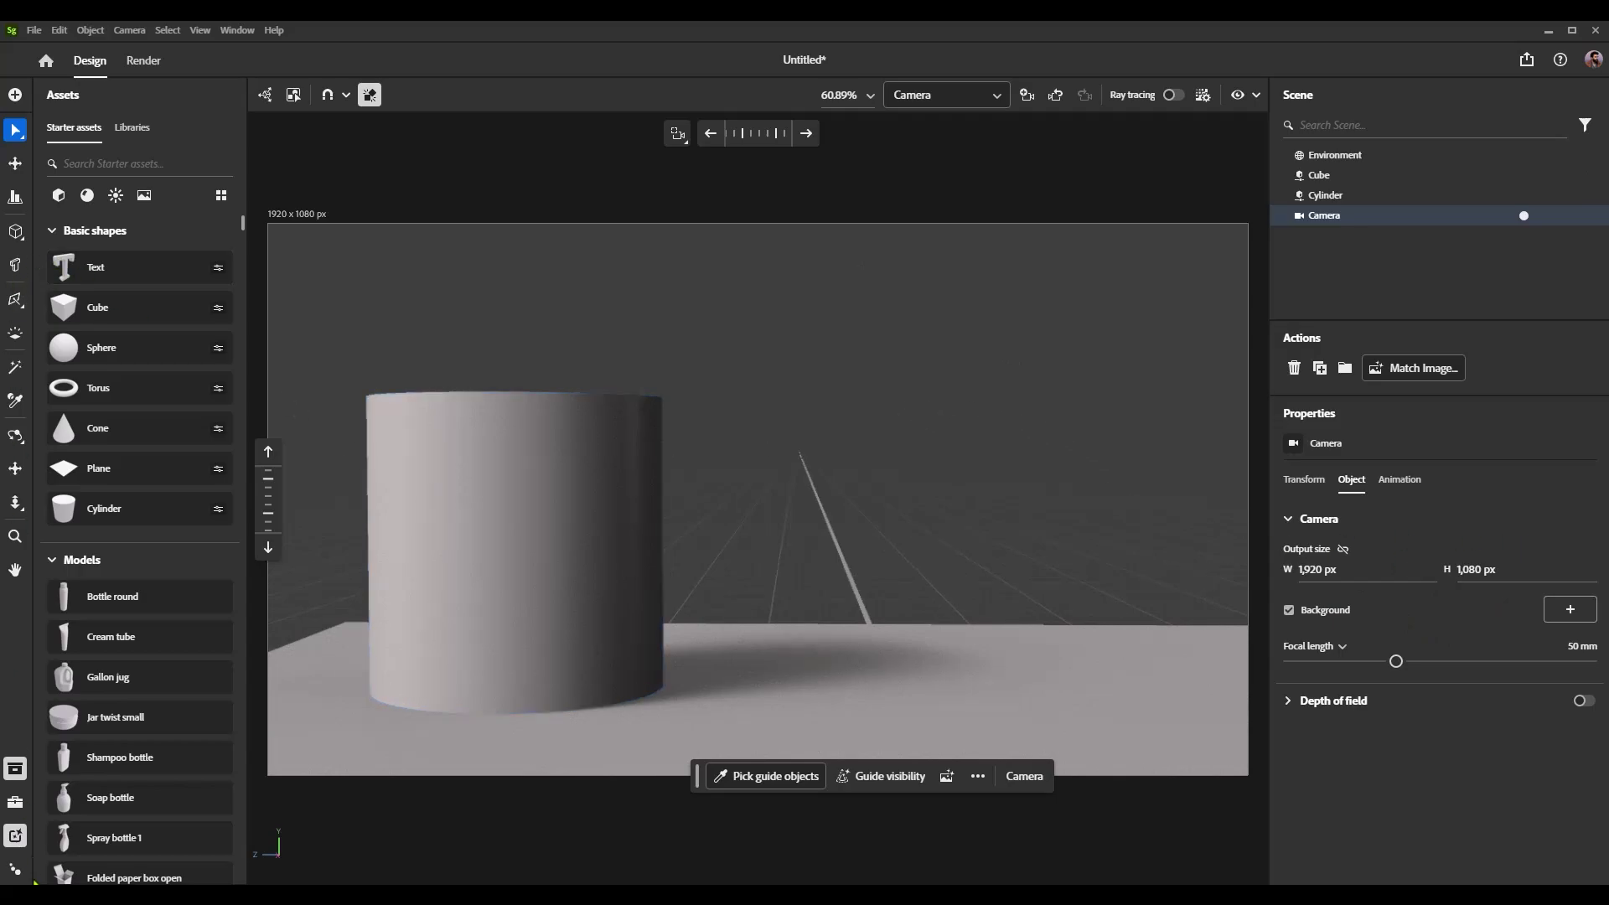
Start a 3D model to image generation with the prompt 'cocktail on a wooden bar'.
click(15, 769)
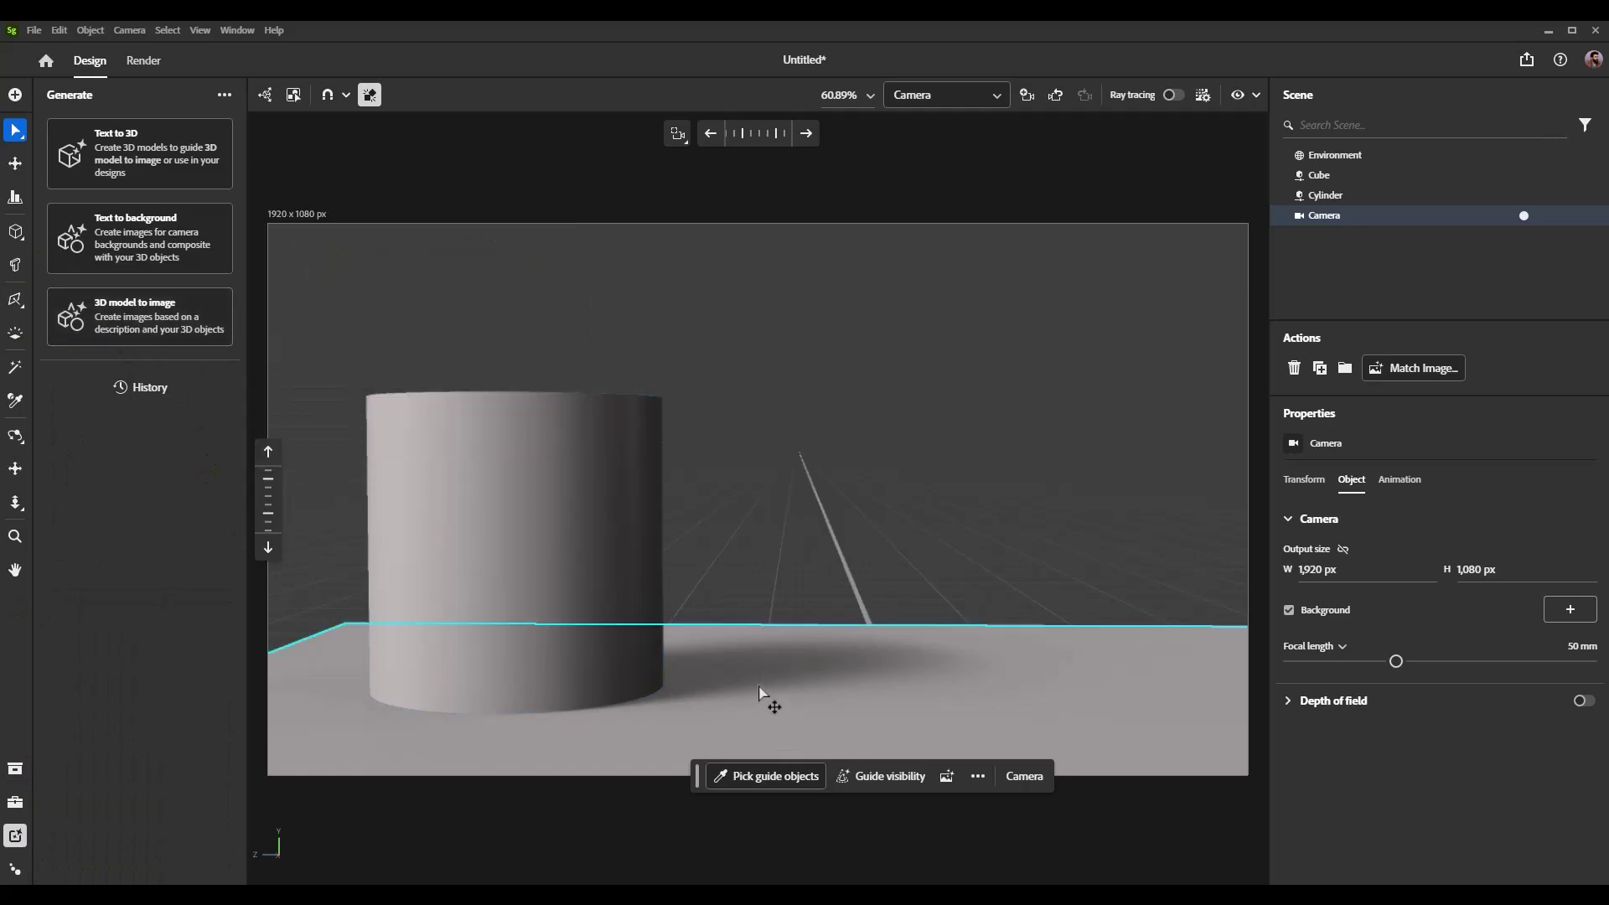
click(162, 321)
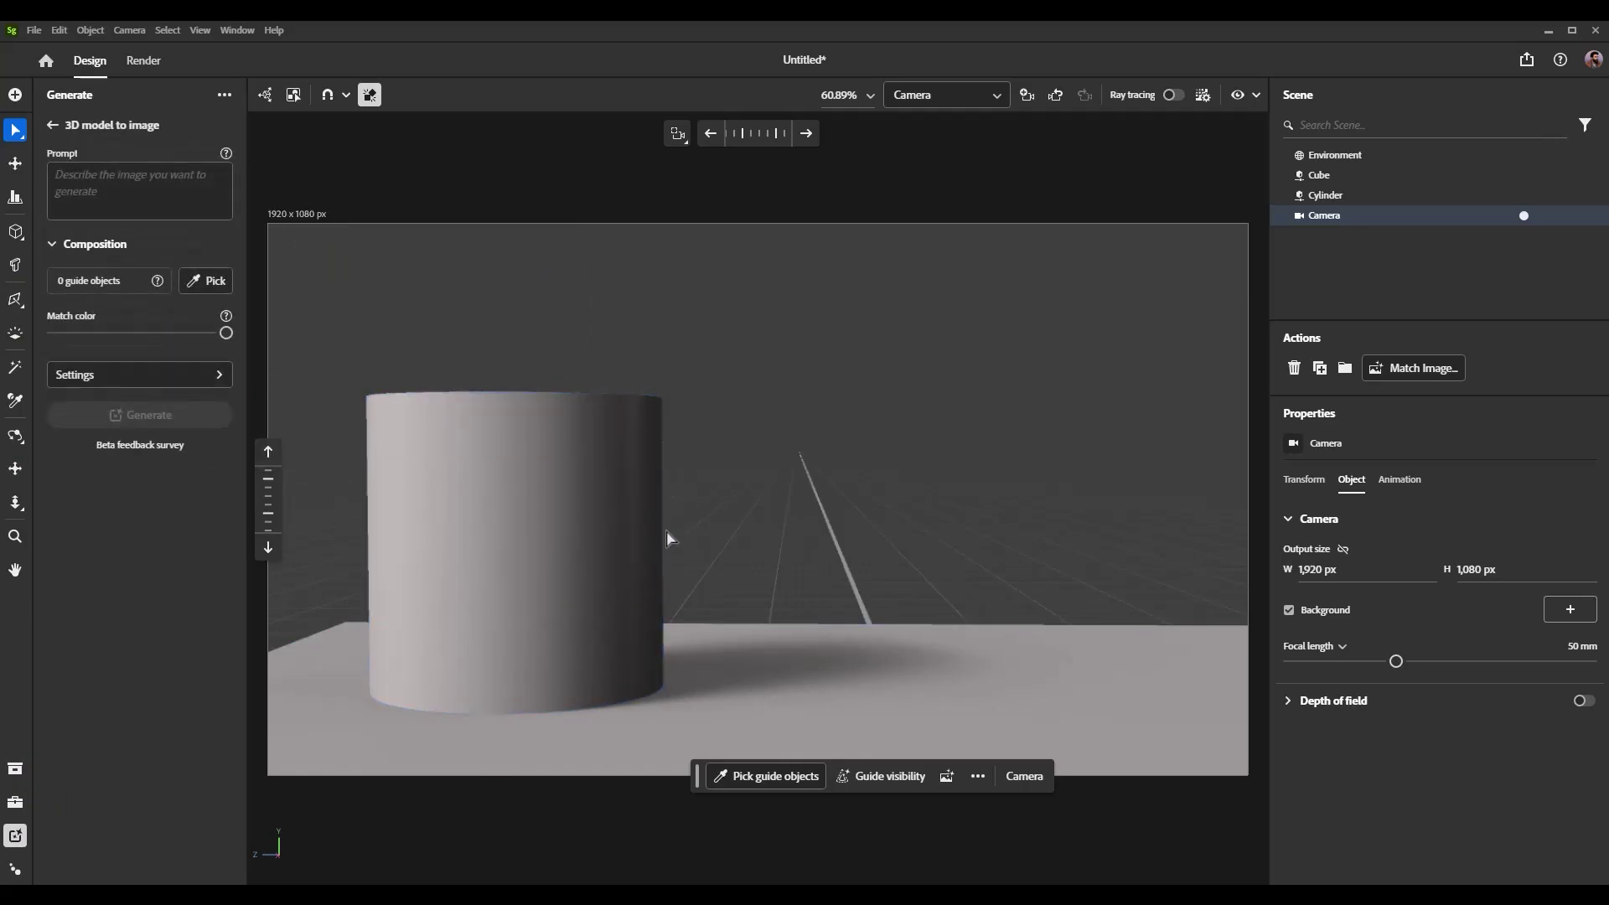
click(149, 203)
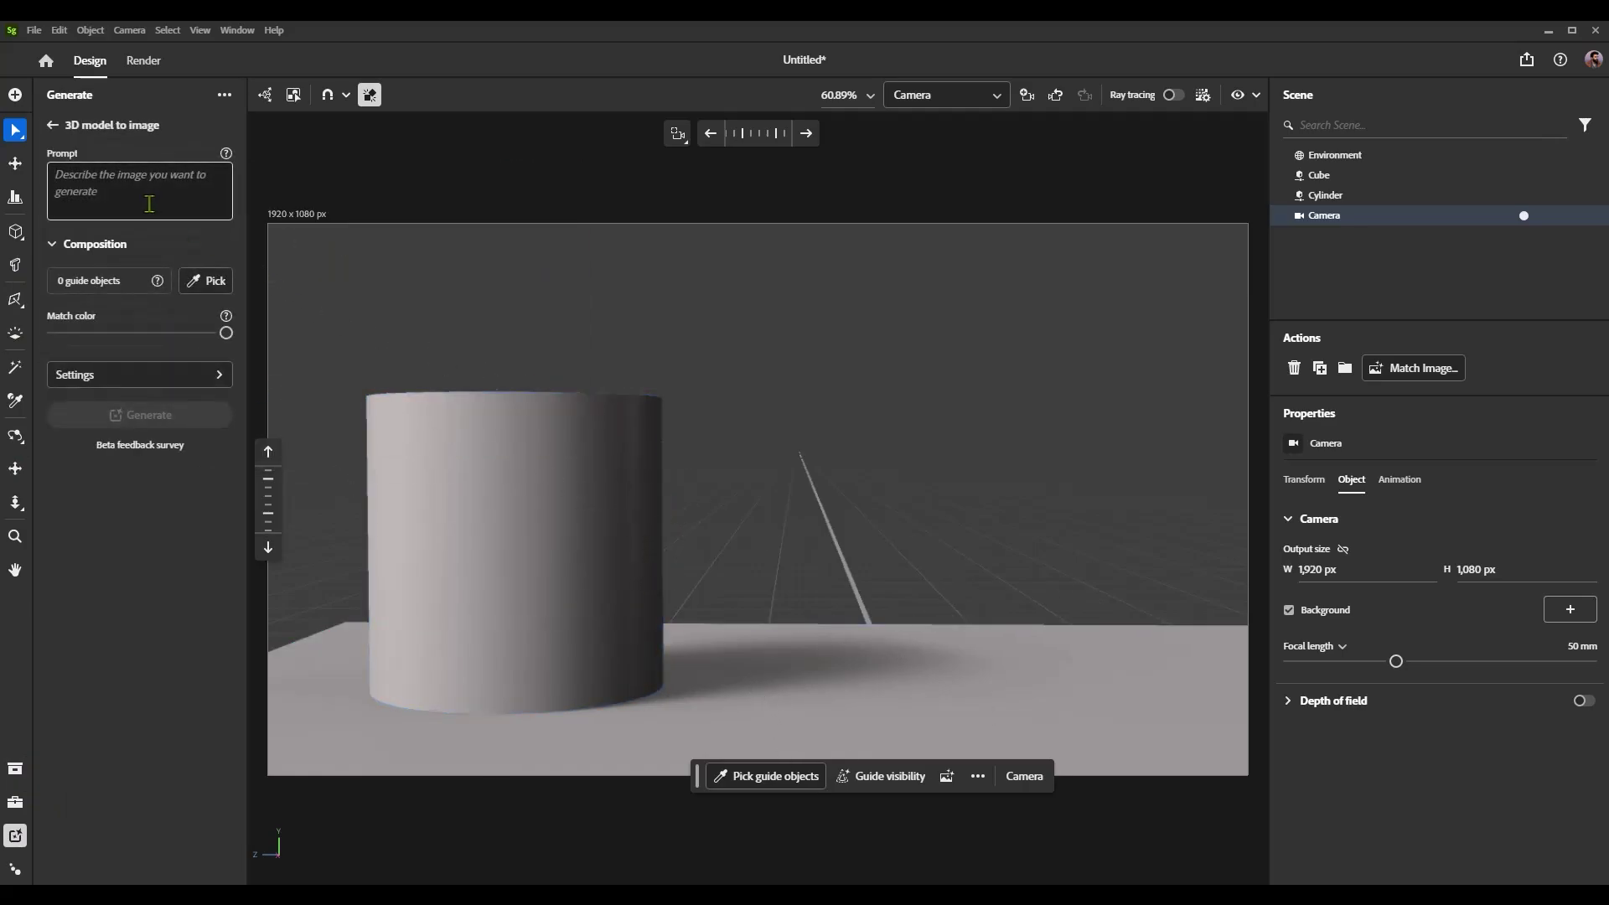
text(cocktail on a wooden bar)
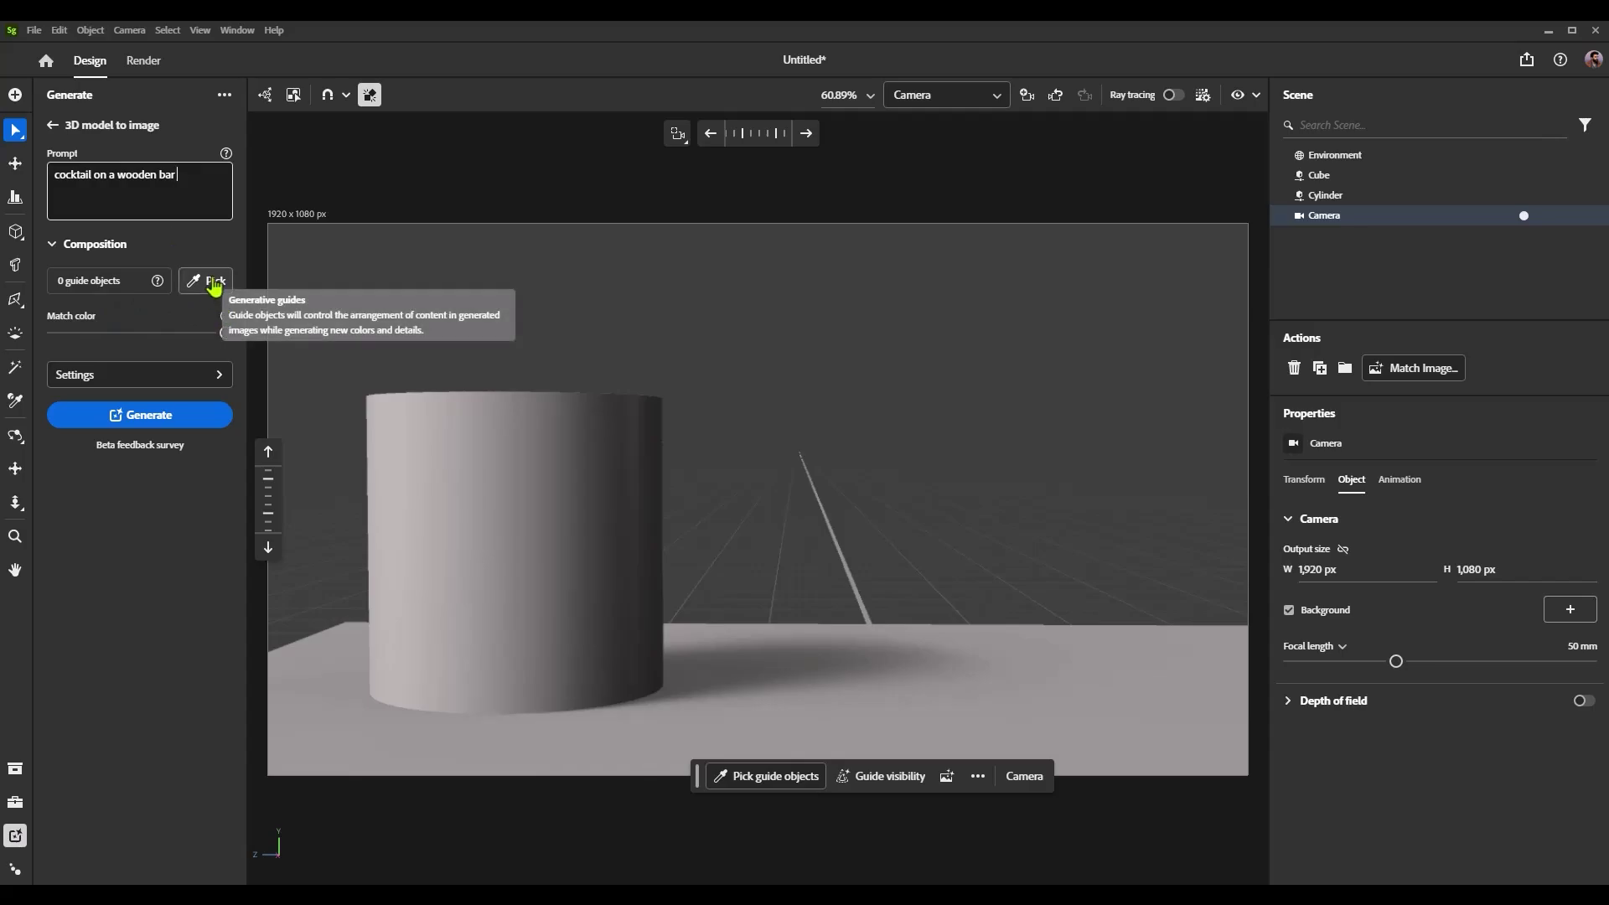
Pick the cylinder and floor slab as the two guide objects and confirm with Done.
click(438, 309)
click(209, 280)
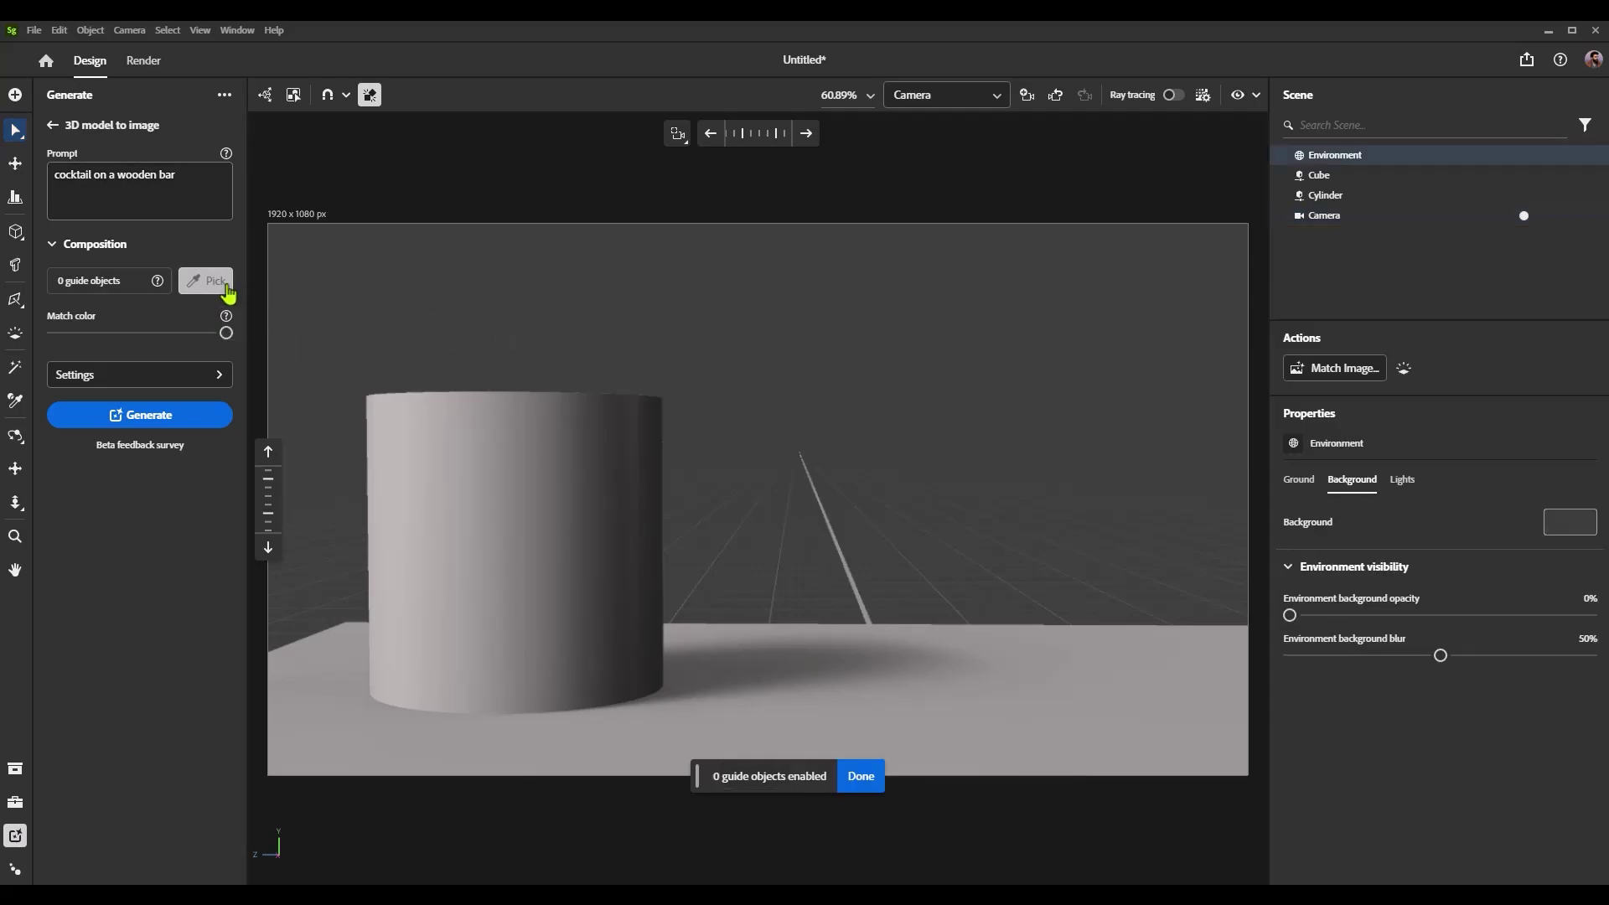
click(533, 439)
click(1016, 666)
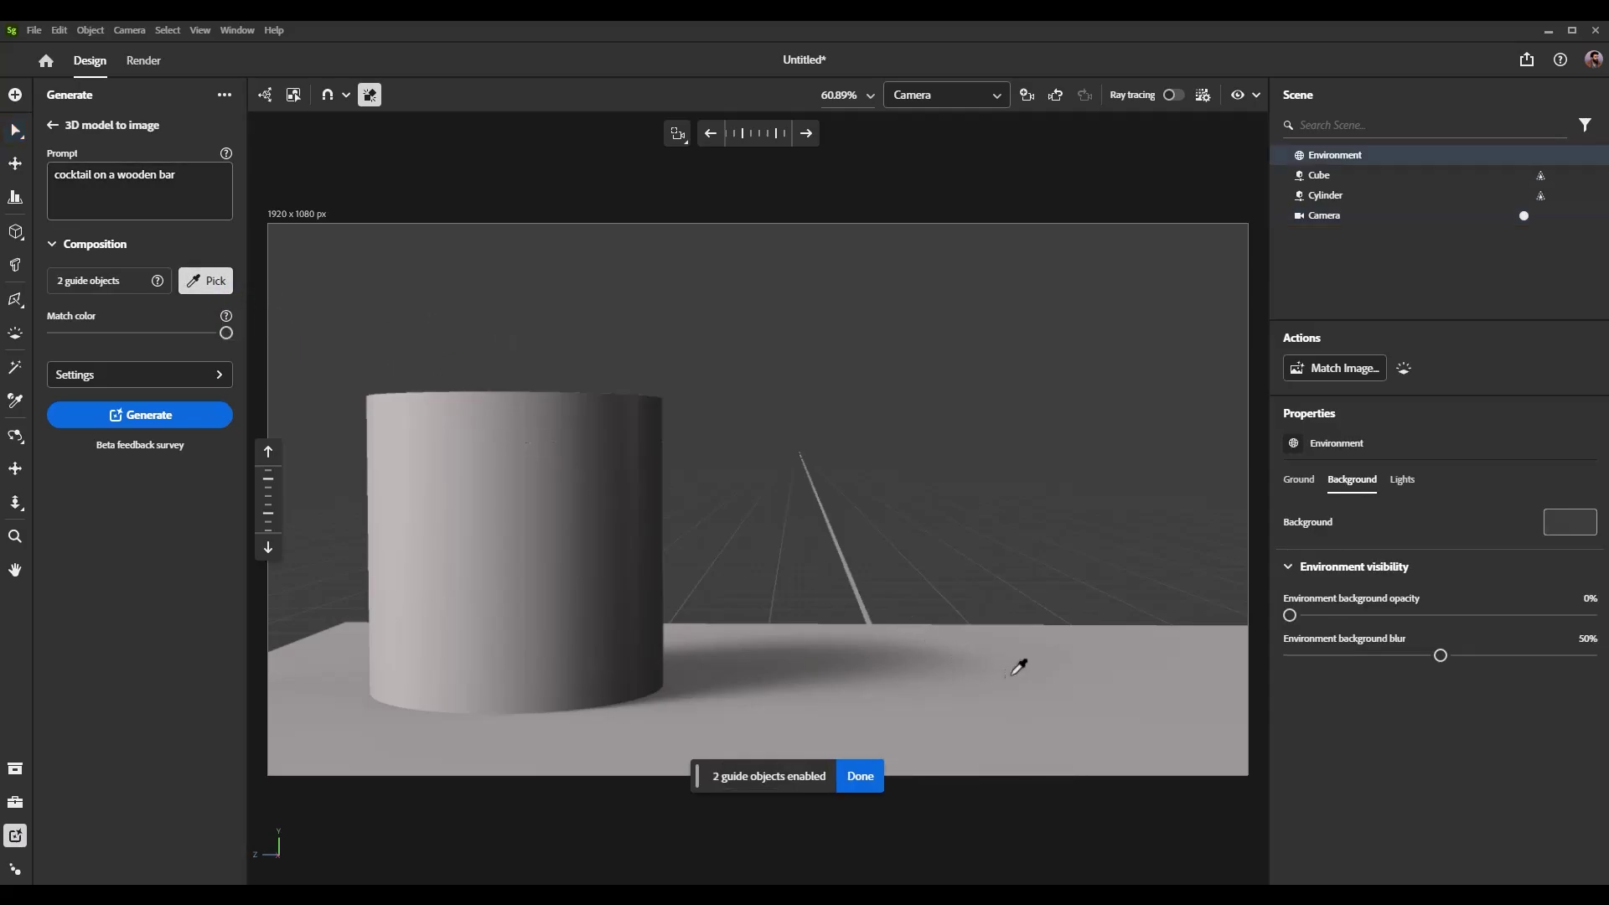
click(1541, 194)
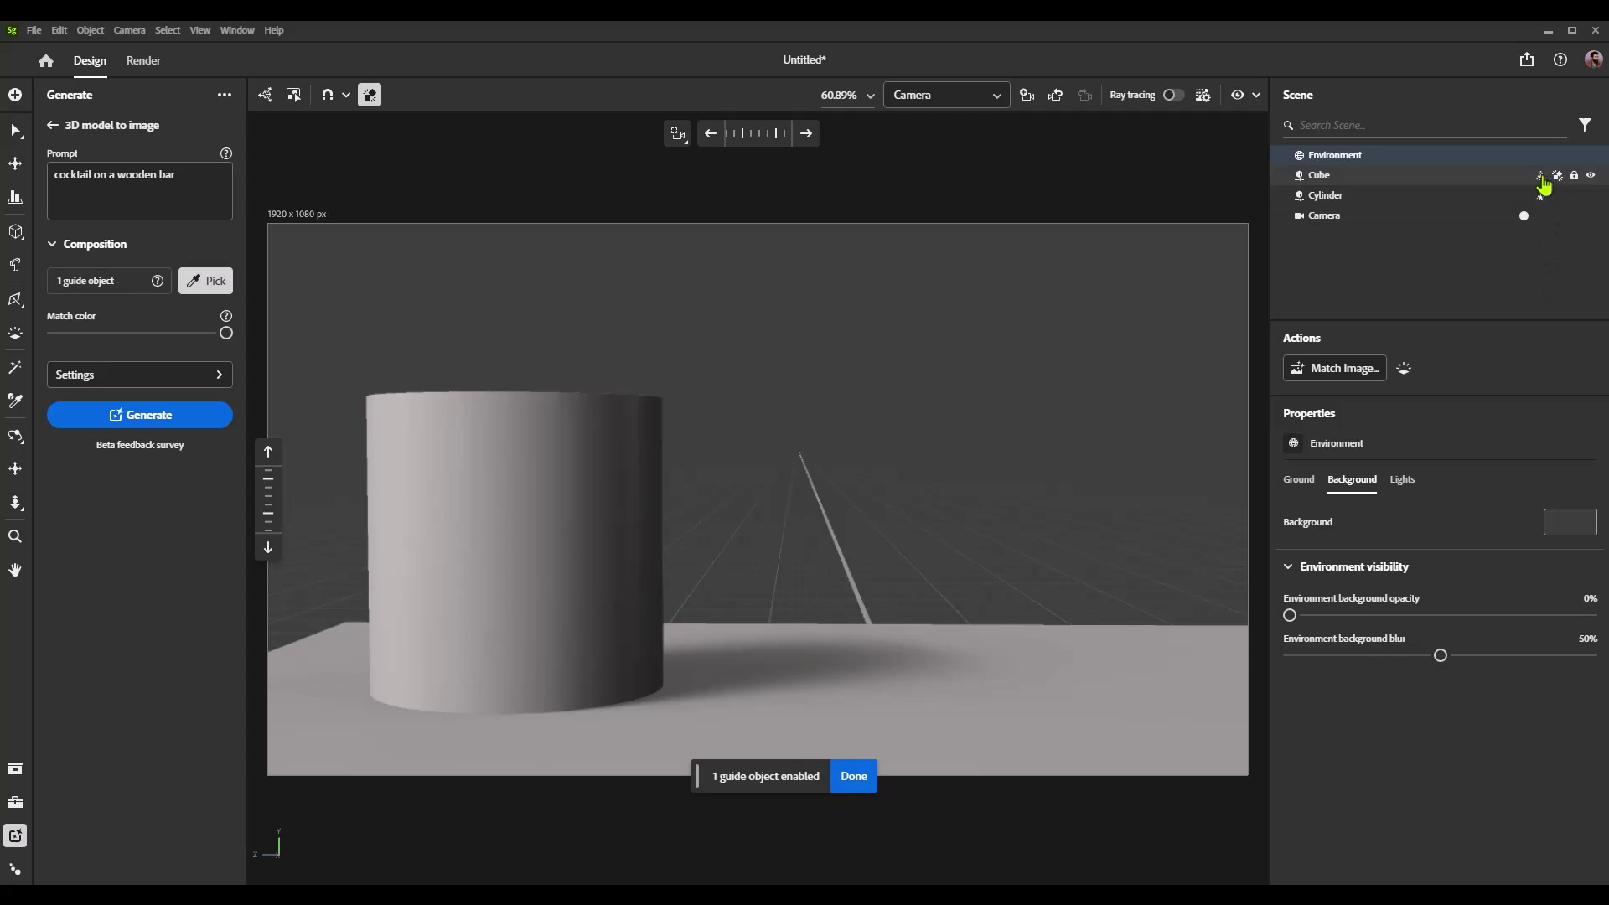
click(1541, 195)
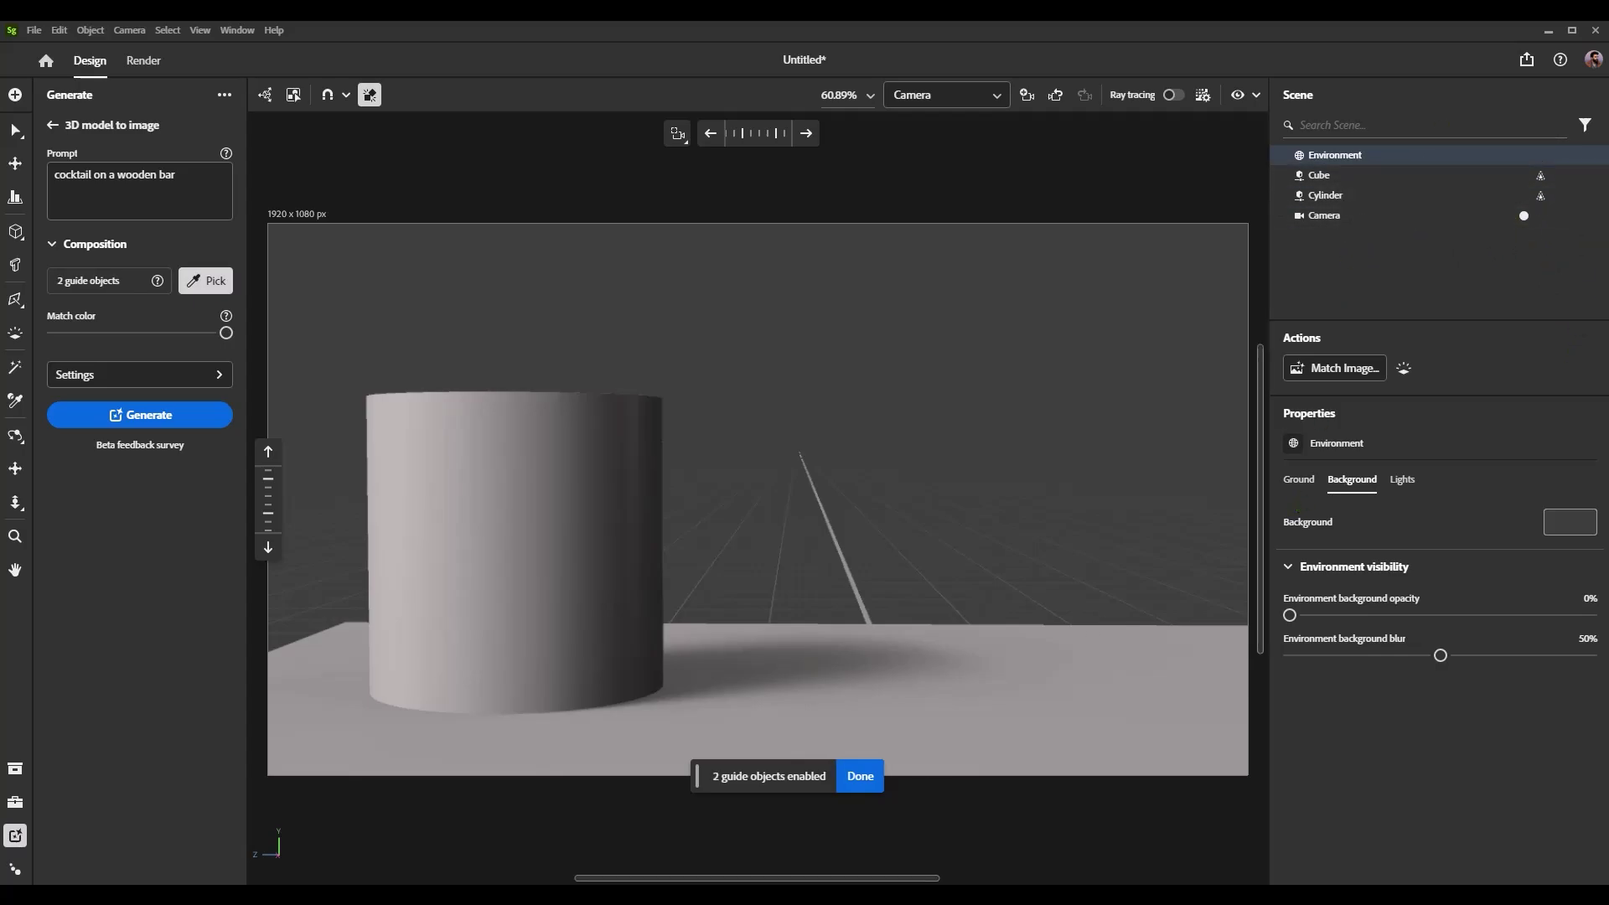
click(861, 779)
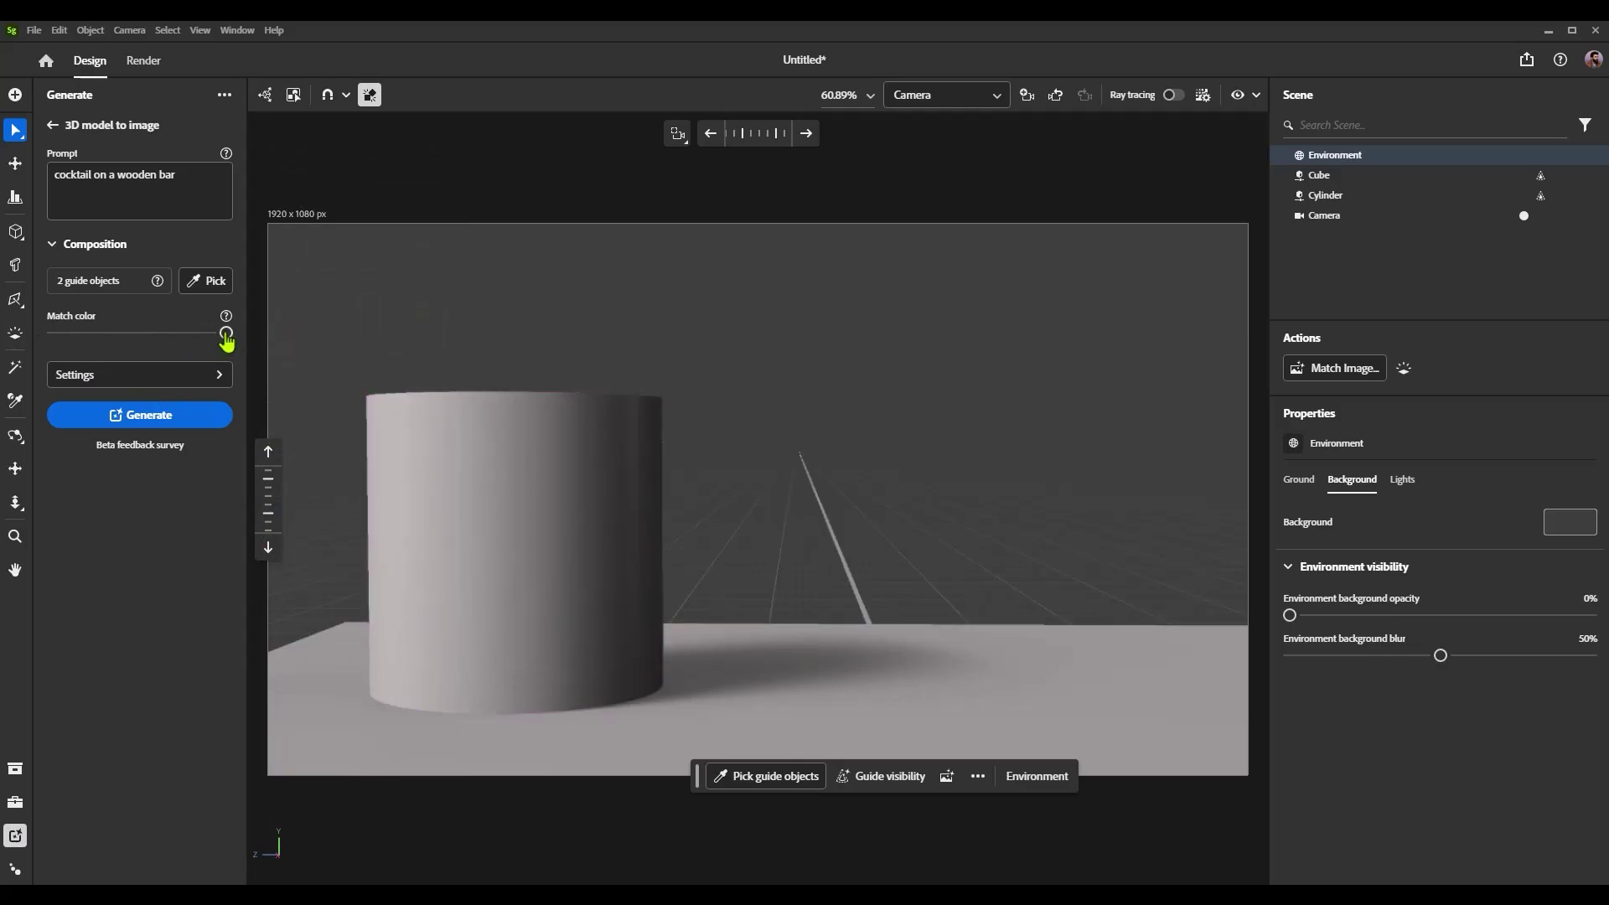
Set Match color to 0, Content type Auto, the Concepts > Beautiful effect, and generate images.
drag(227, 335, 17, 336)
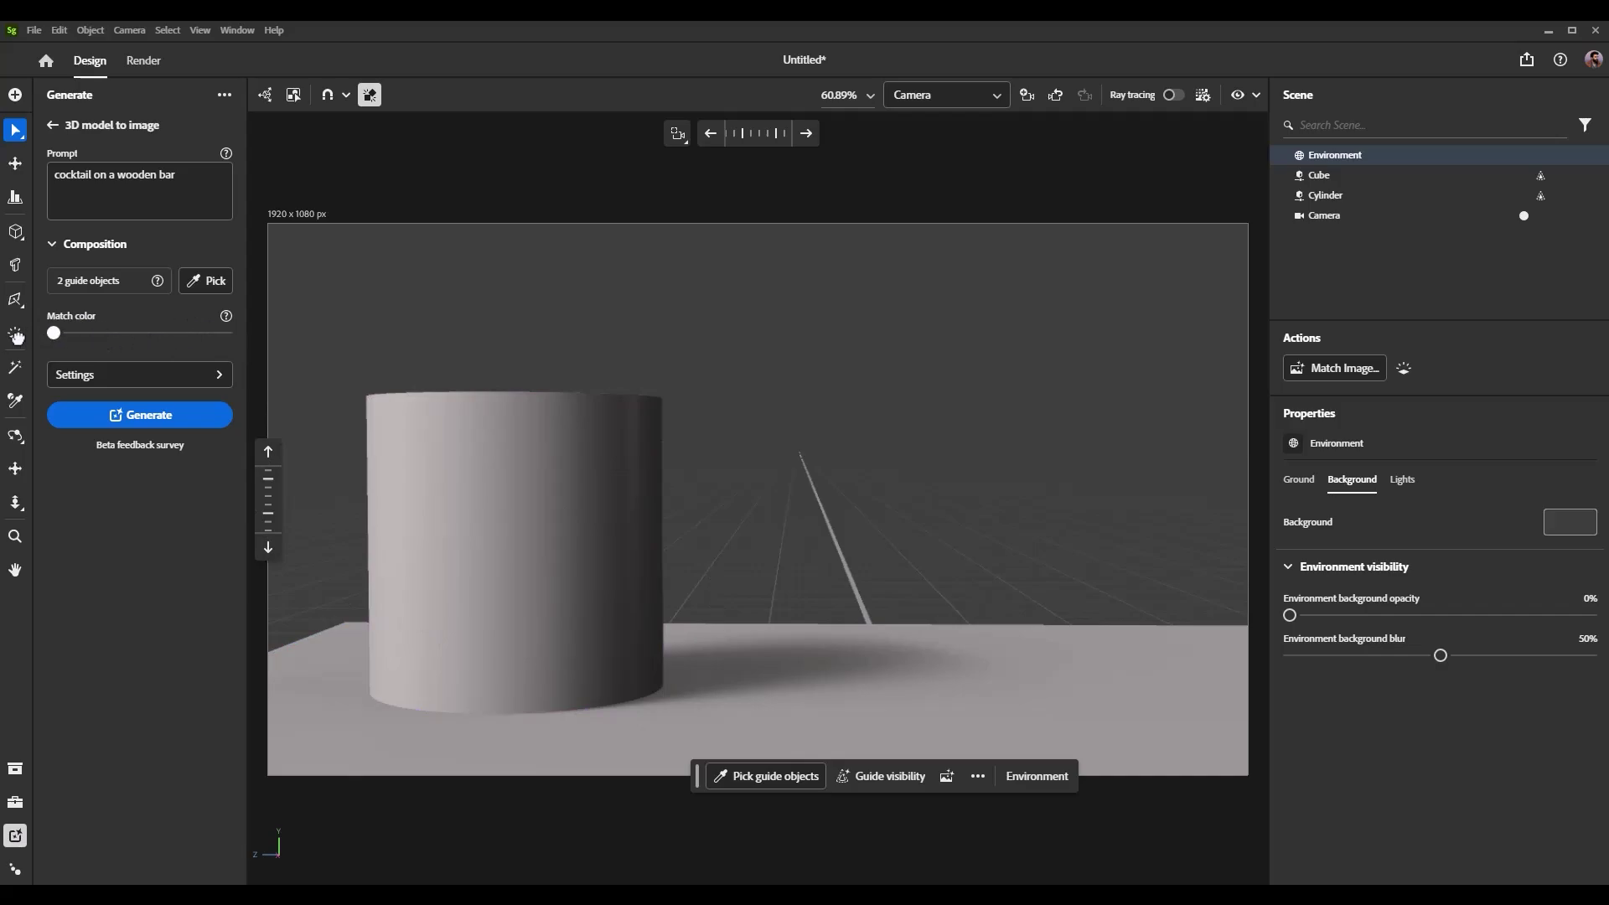
click(95, 374)
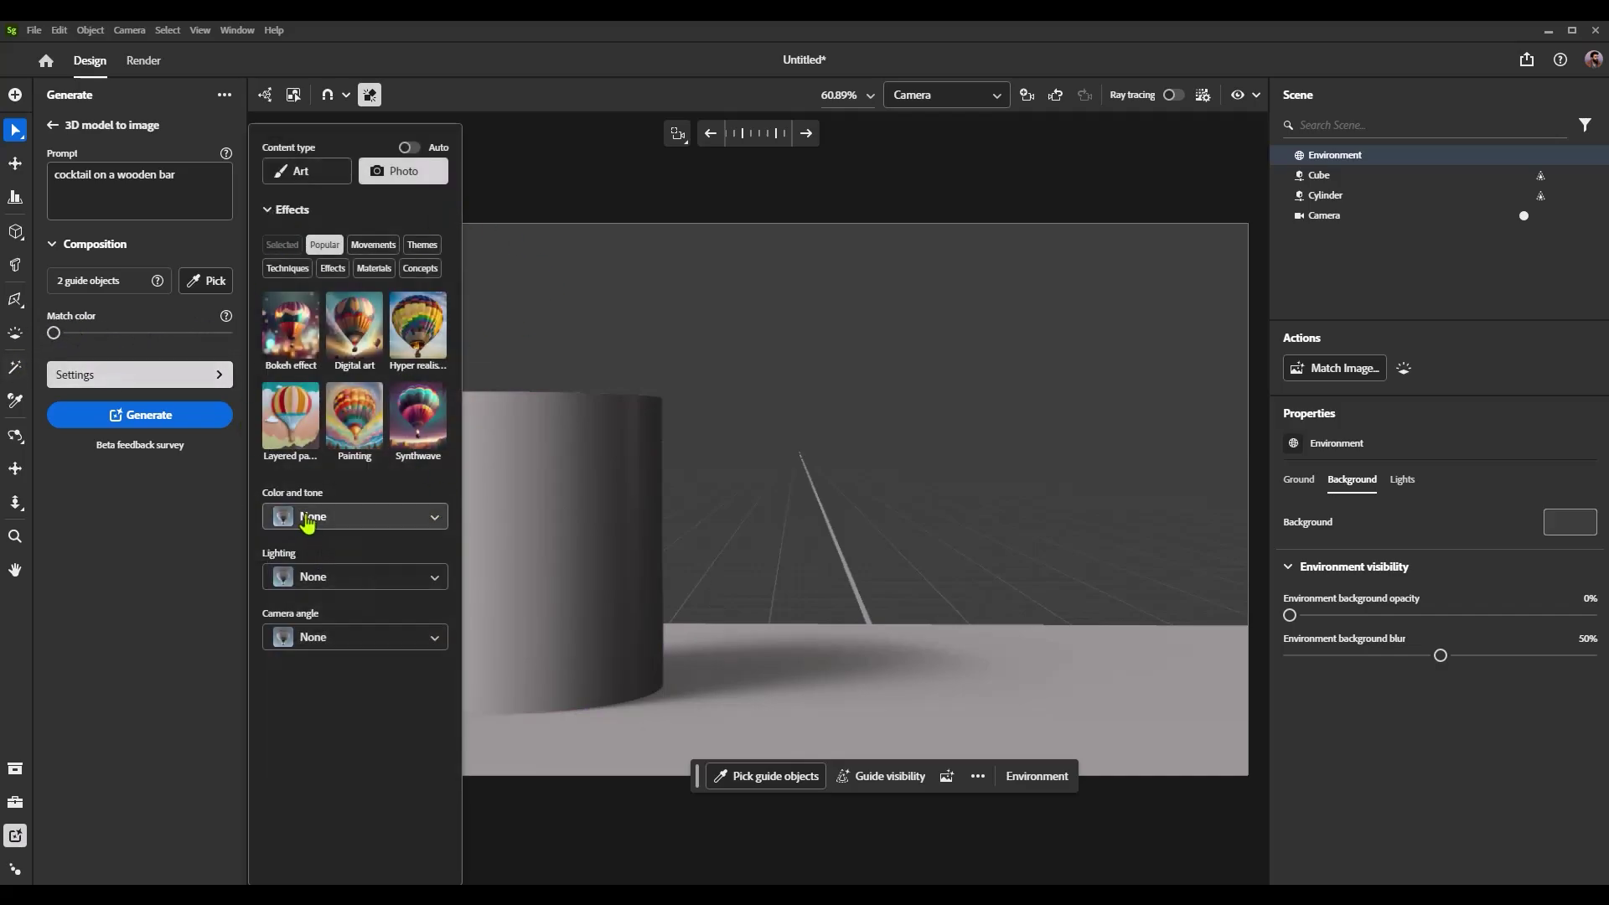
click(409, 148)
click(419, 271)
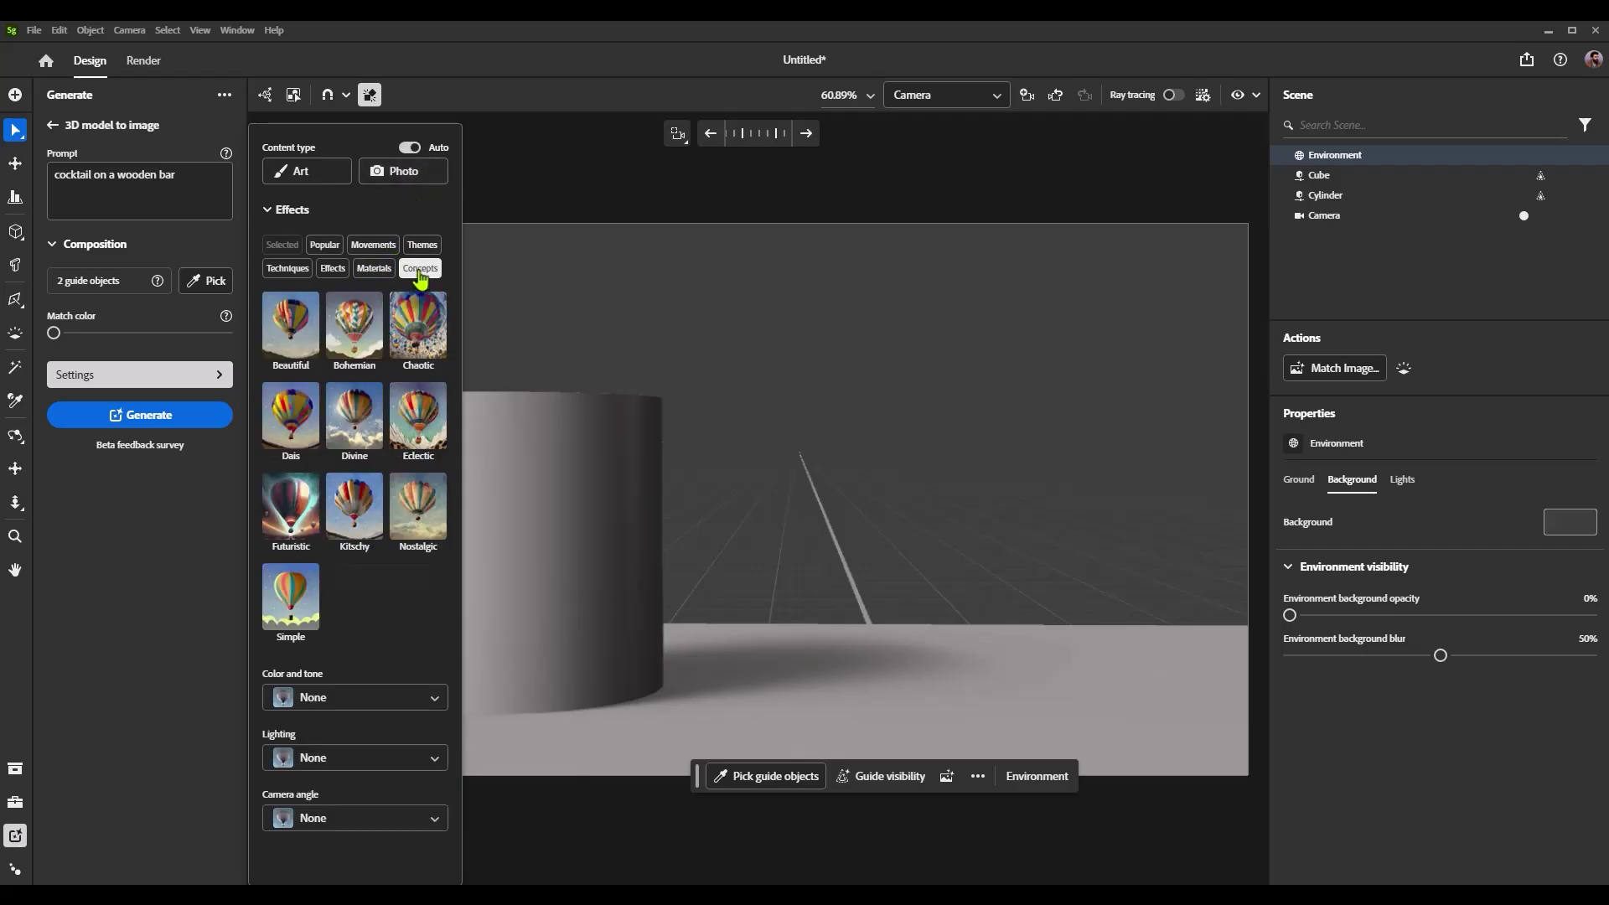
click(290, 333)
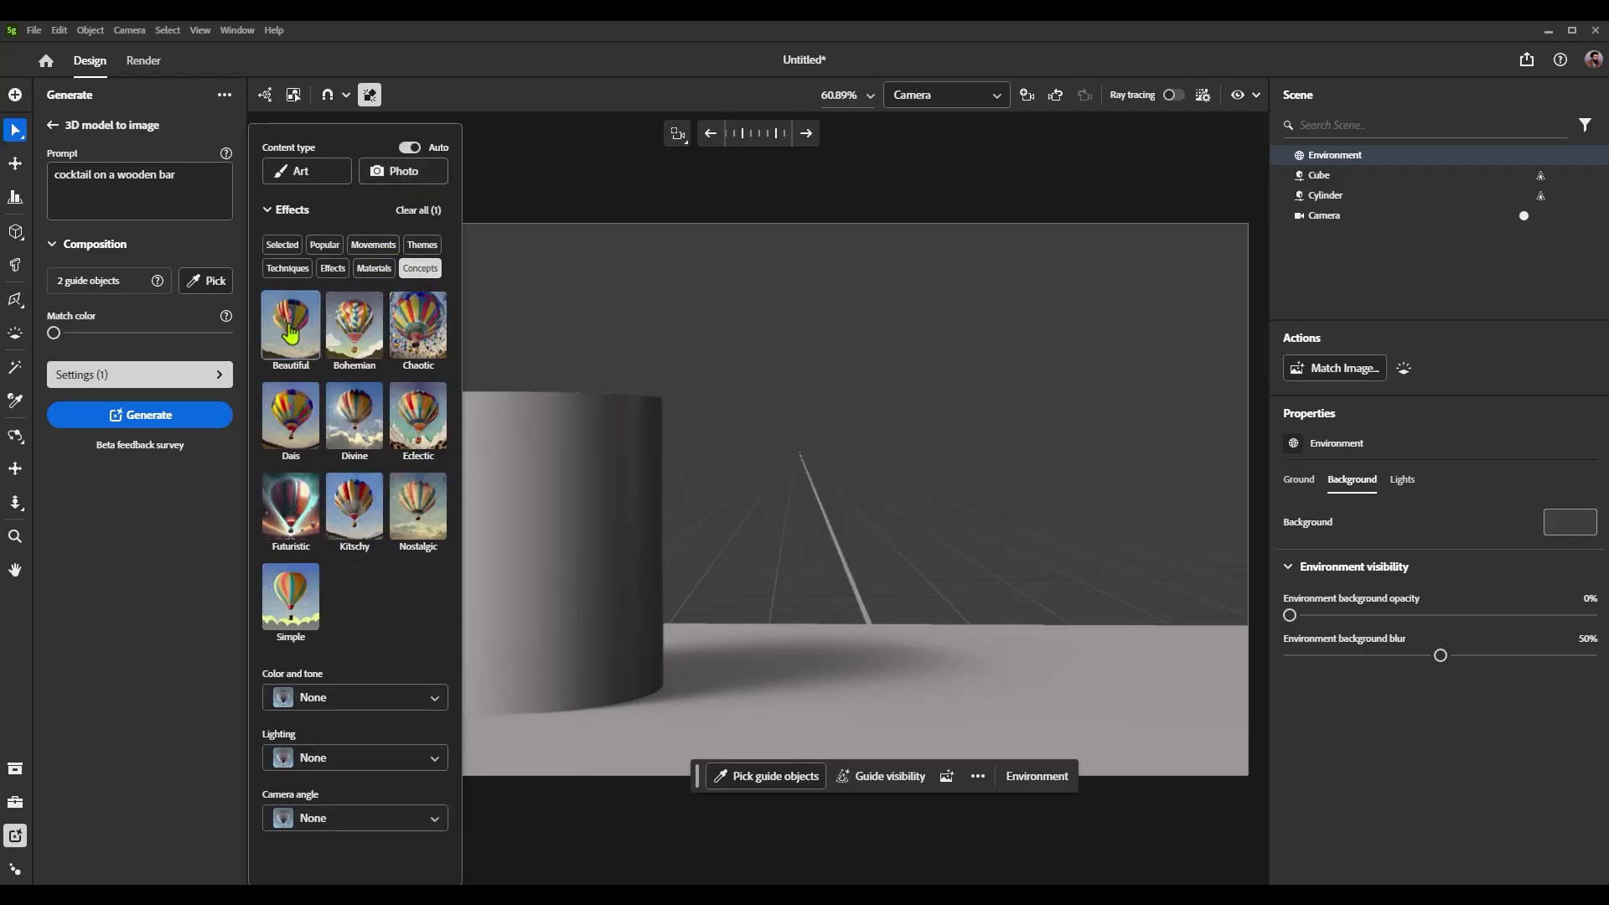
click(147, 619)
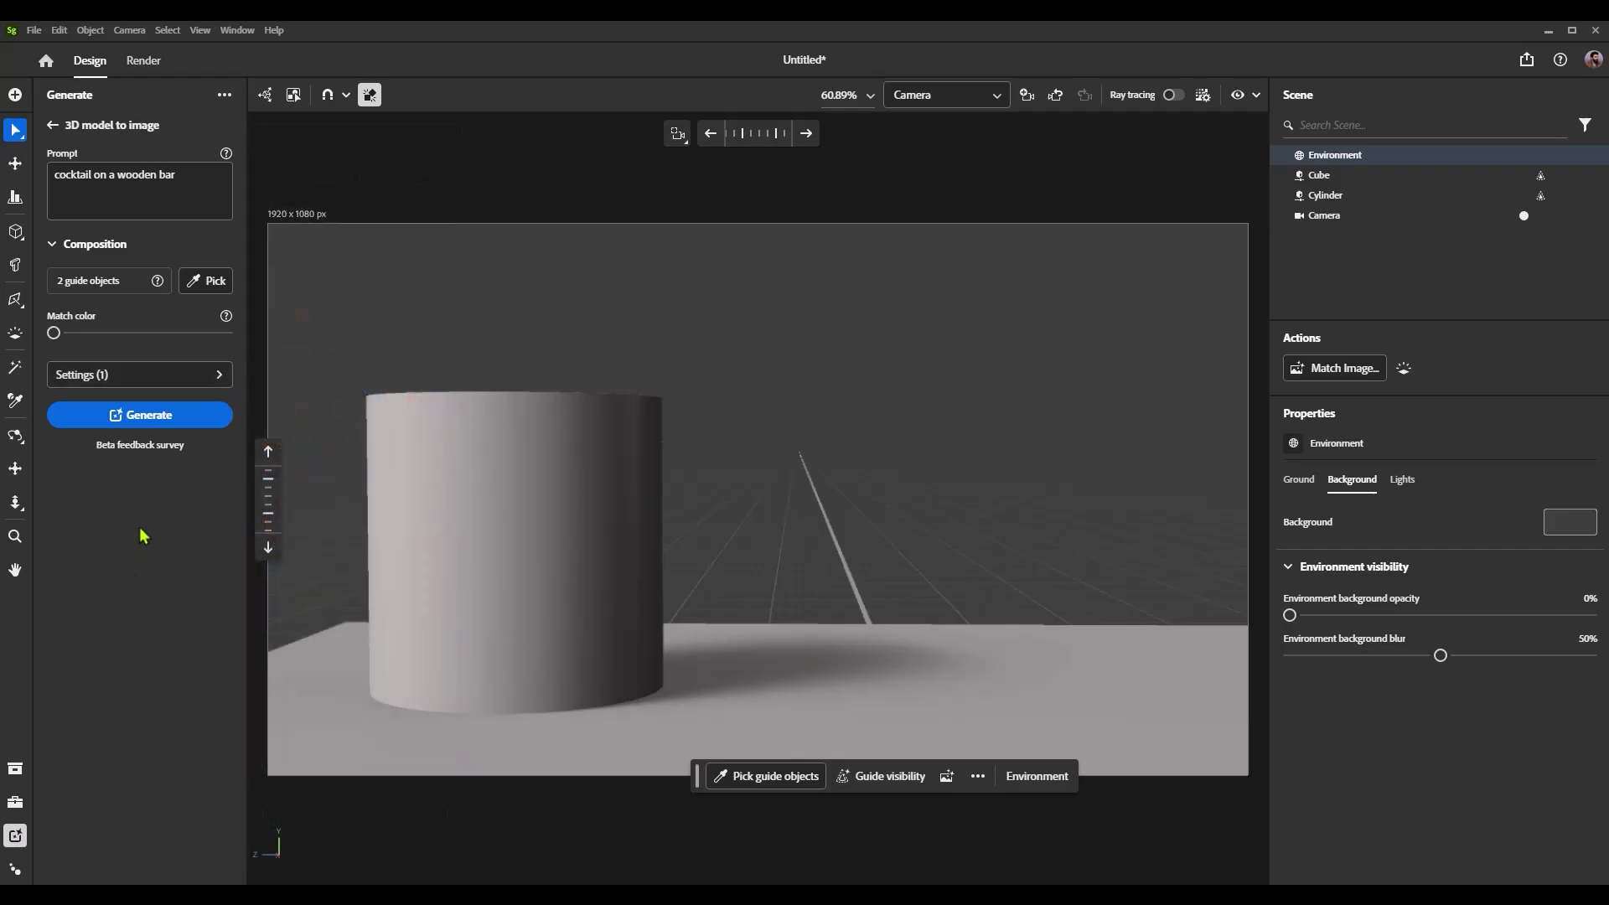
click(155, 431)
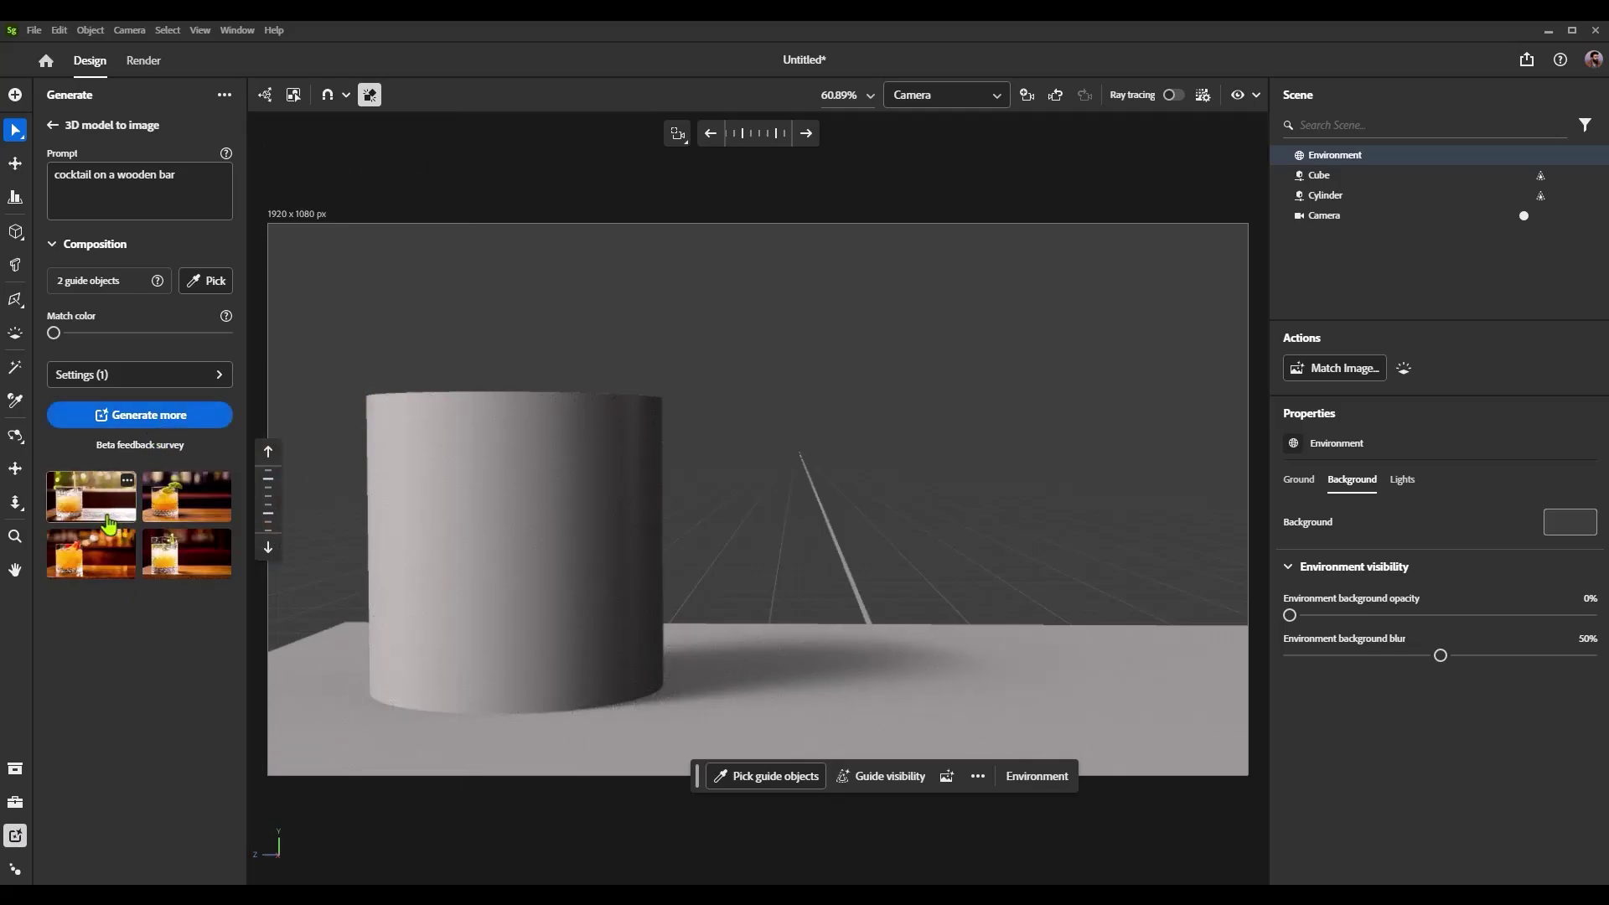
Browse all four generated cocktail images full size, then select the cylinder.
click(109, 524)
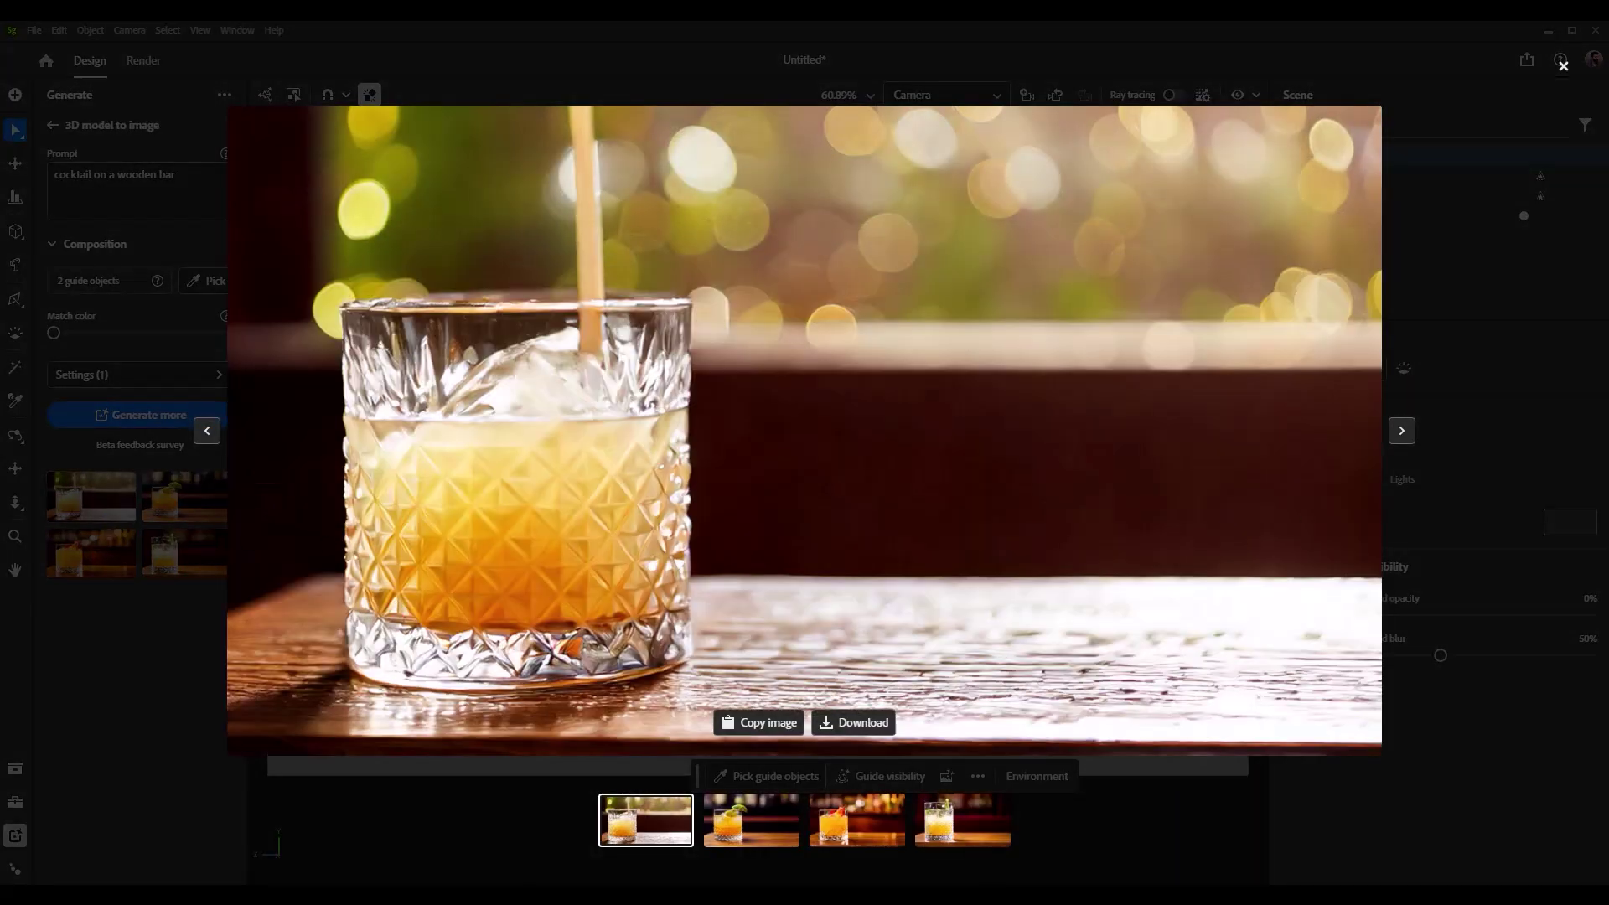
click(1401, 432)
click(1401, 432)
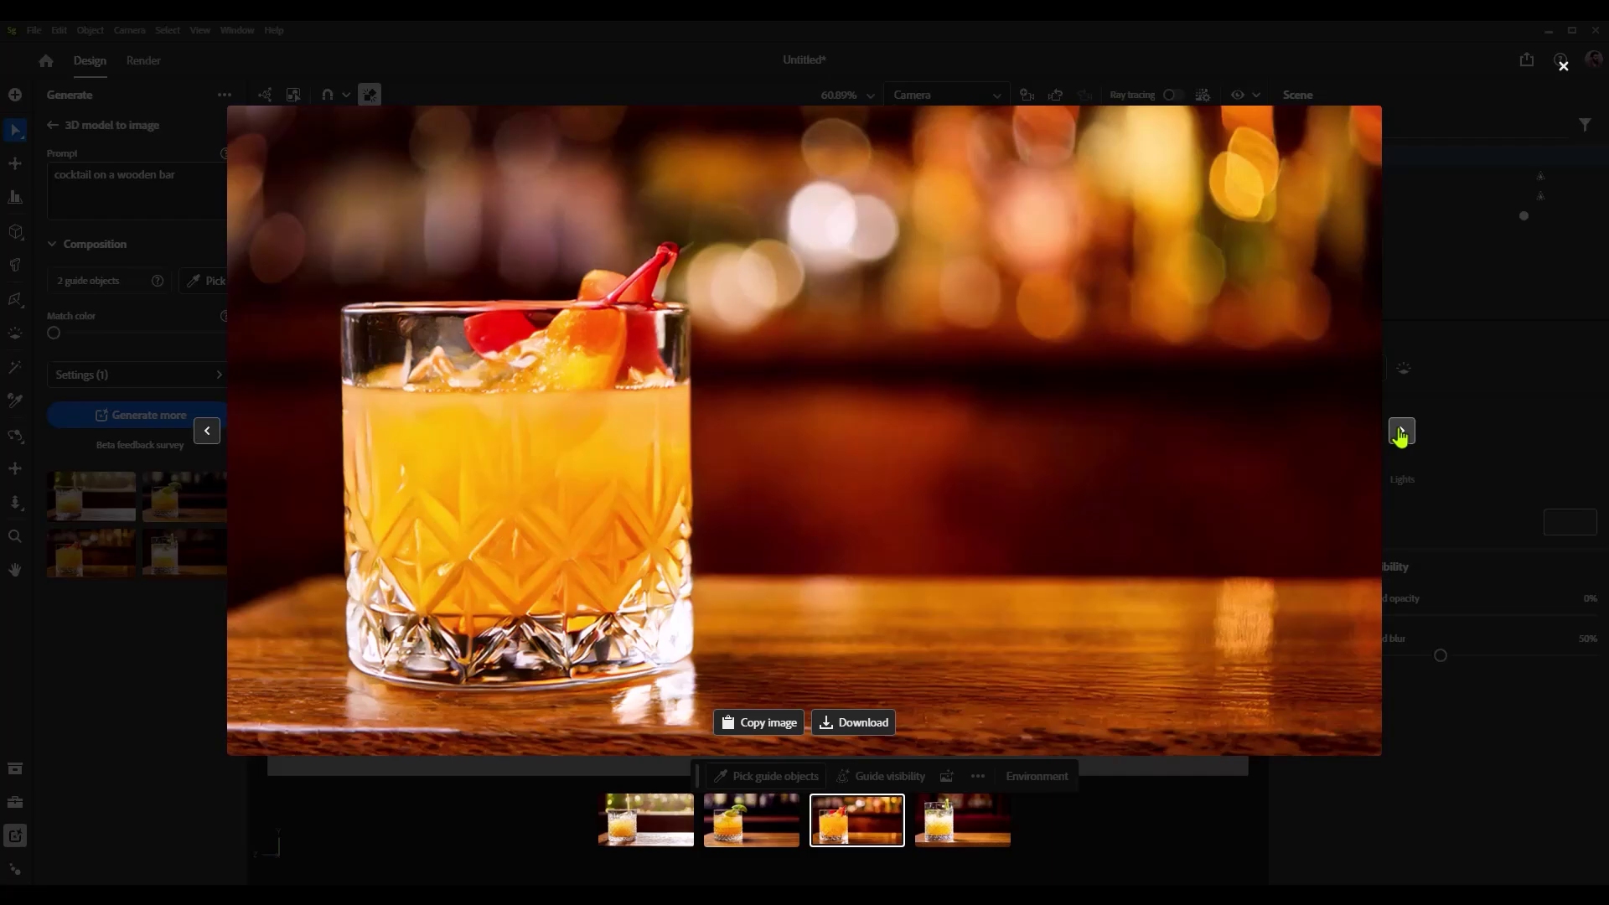
click(1401, 432)
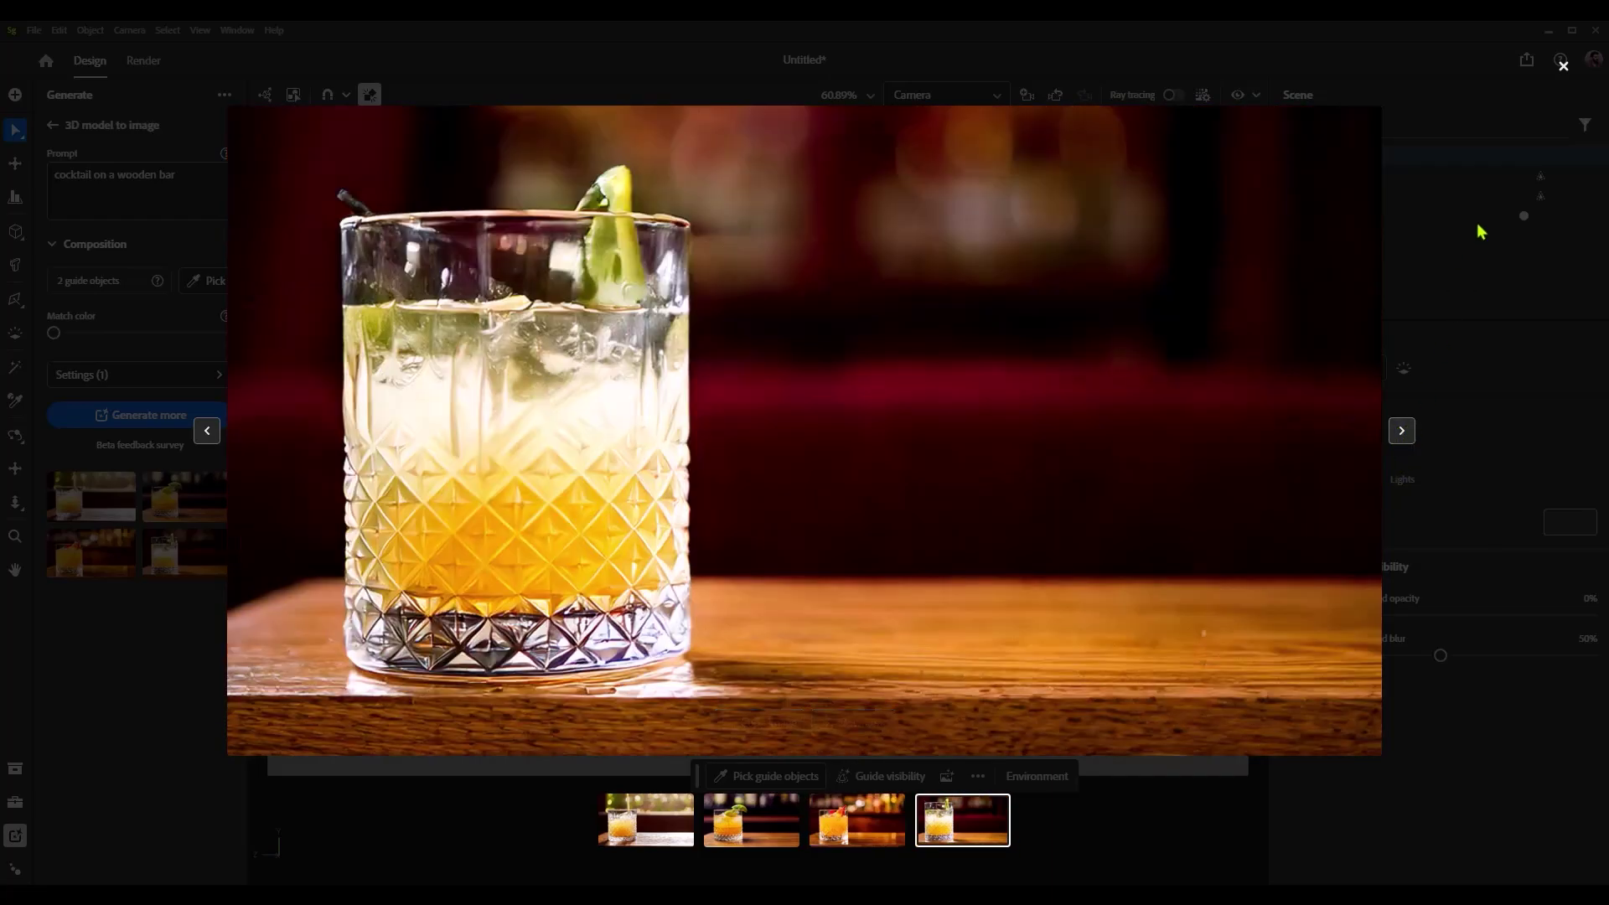
click(1563, 65)
click(500, 513)
Move the cylinder right, generate four more cocktail images, and page through them full size.
drag(402, 691, 838, 726)
click(126, 416)
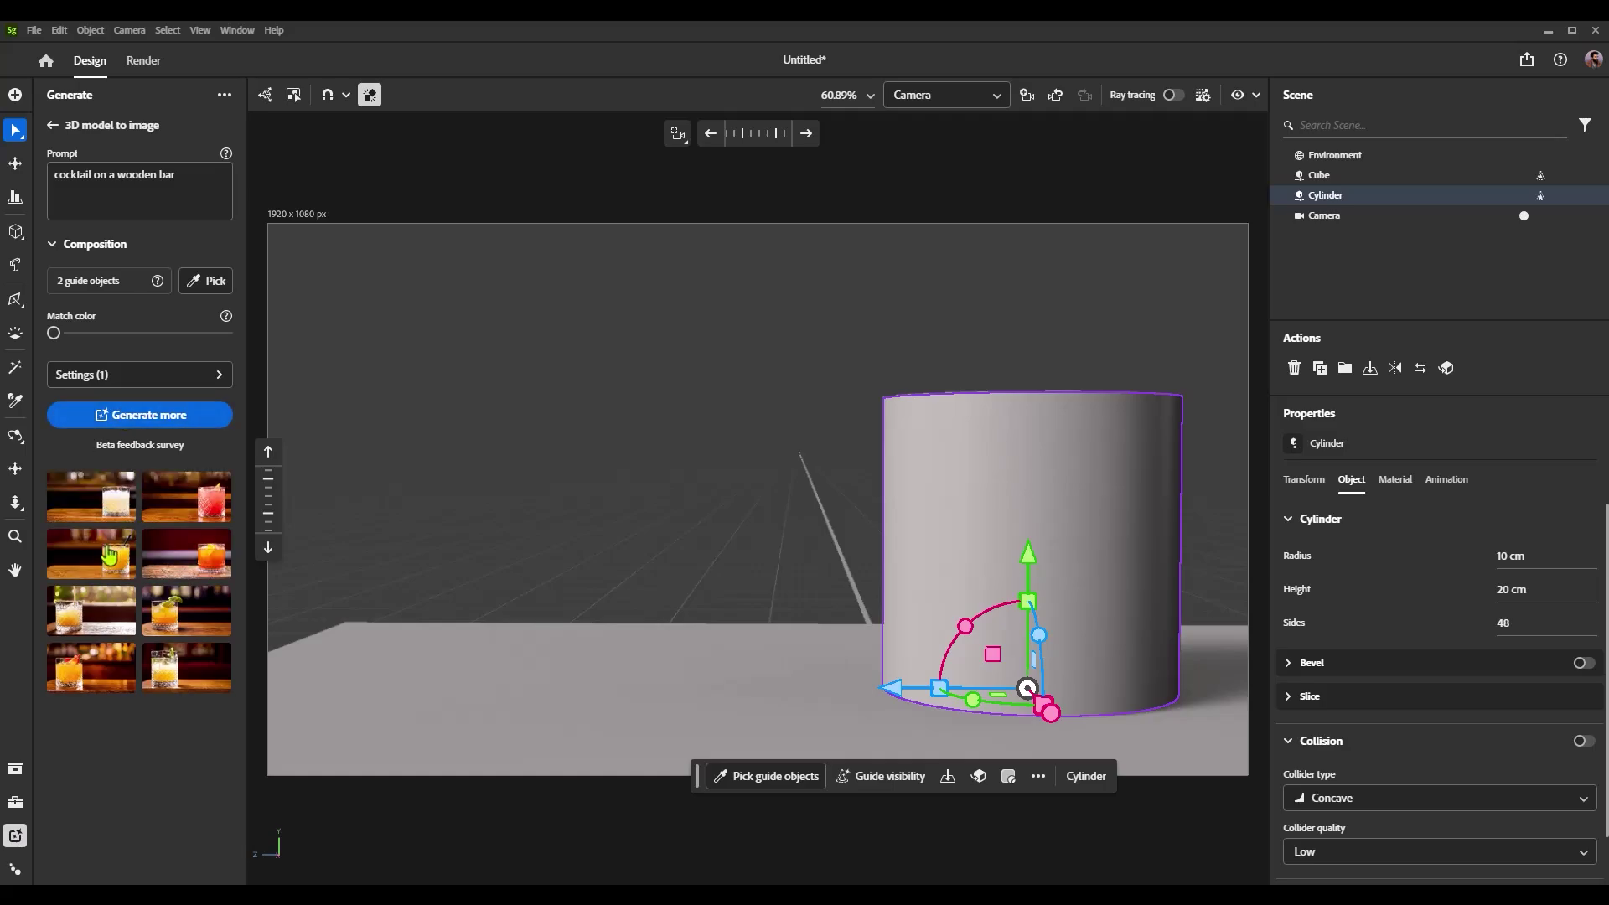
click(90, 503)
click(1403, 432)
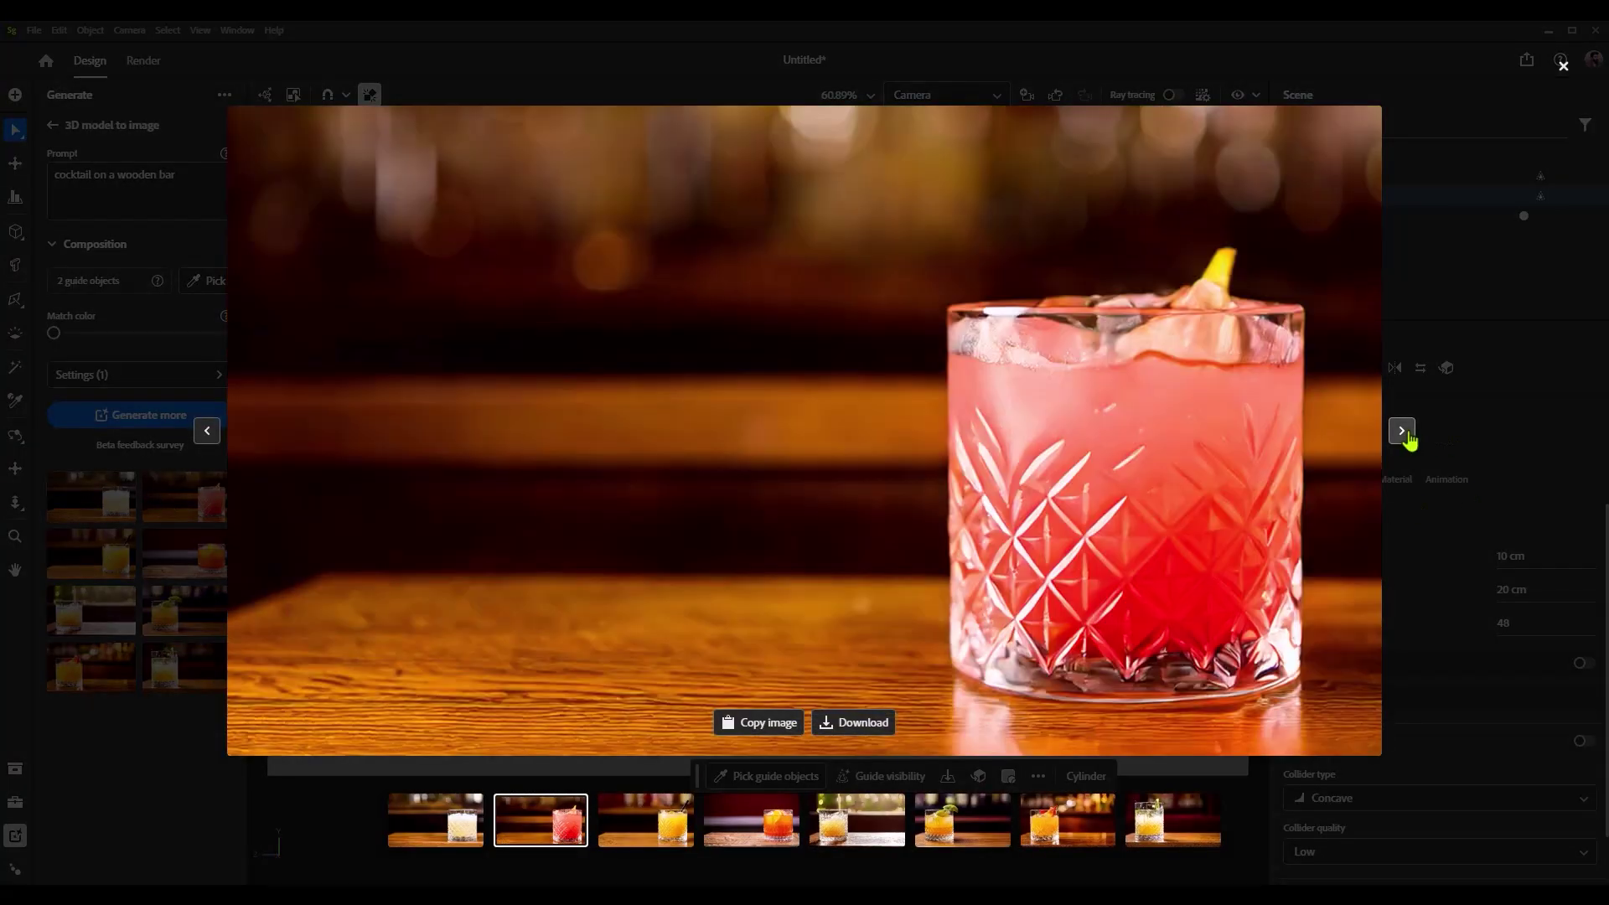
click(1402, 433)
Look through the Models grid on Substance 3D Assets, then minimize Chrome back to Stager's cocktail image.
click(1403, 432)
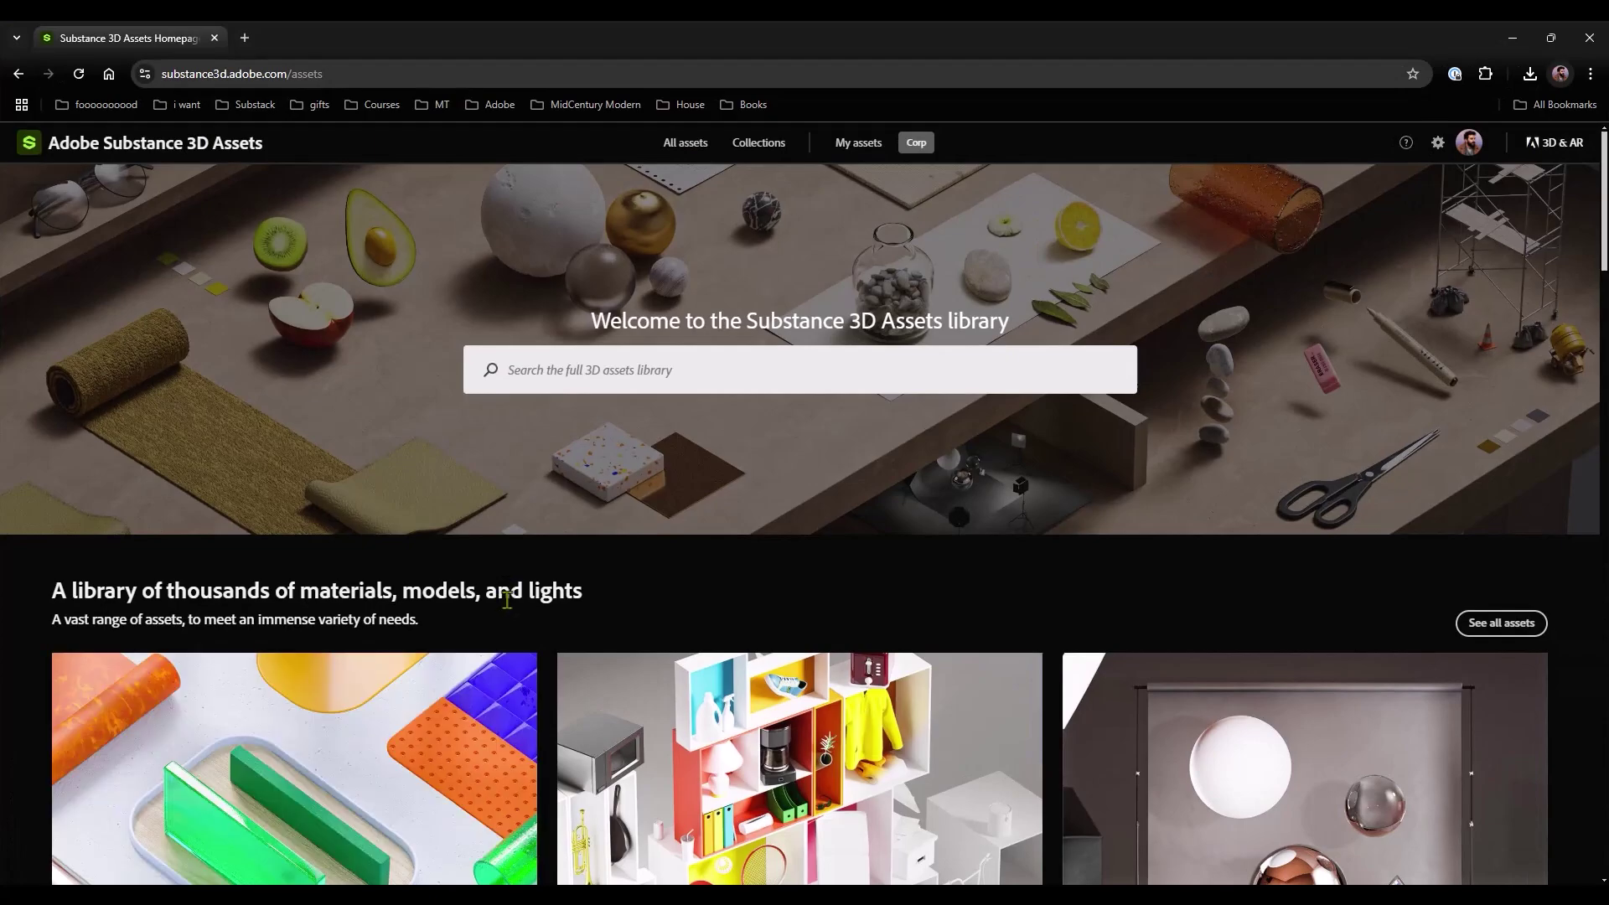
scroll(575, 665, down, 3)
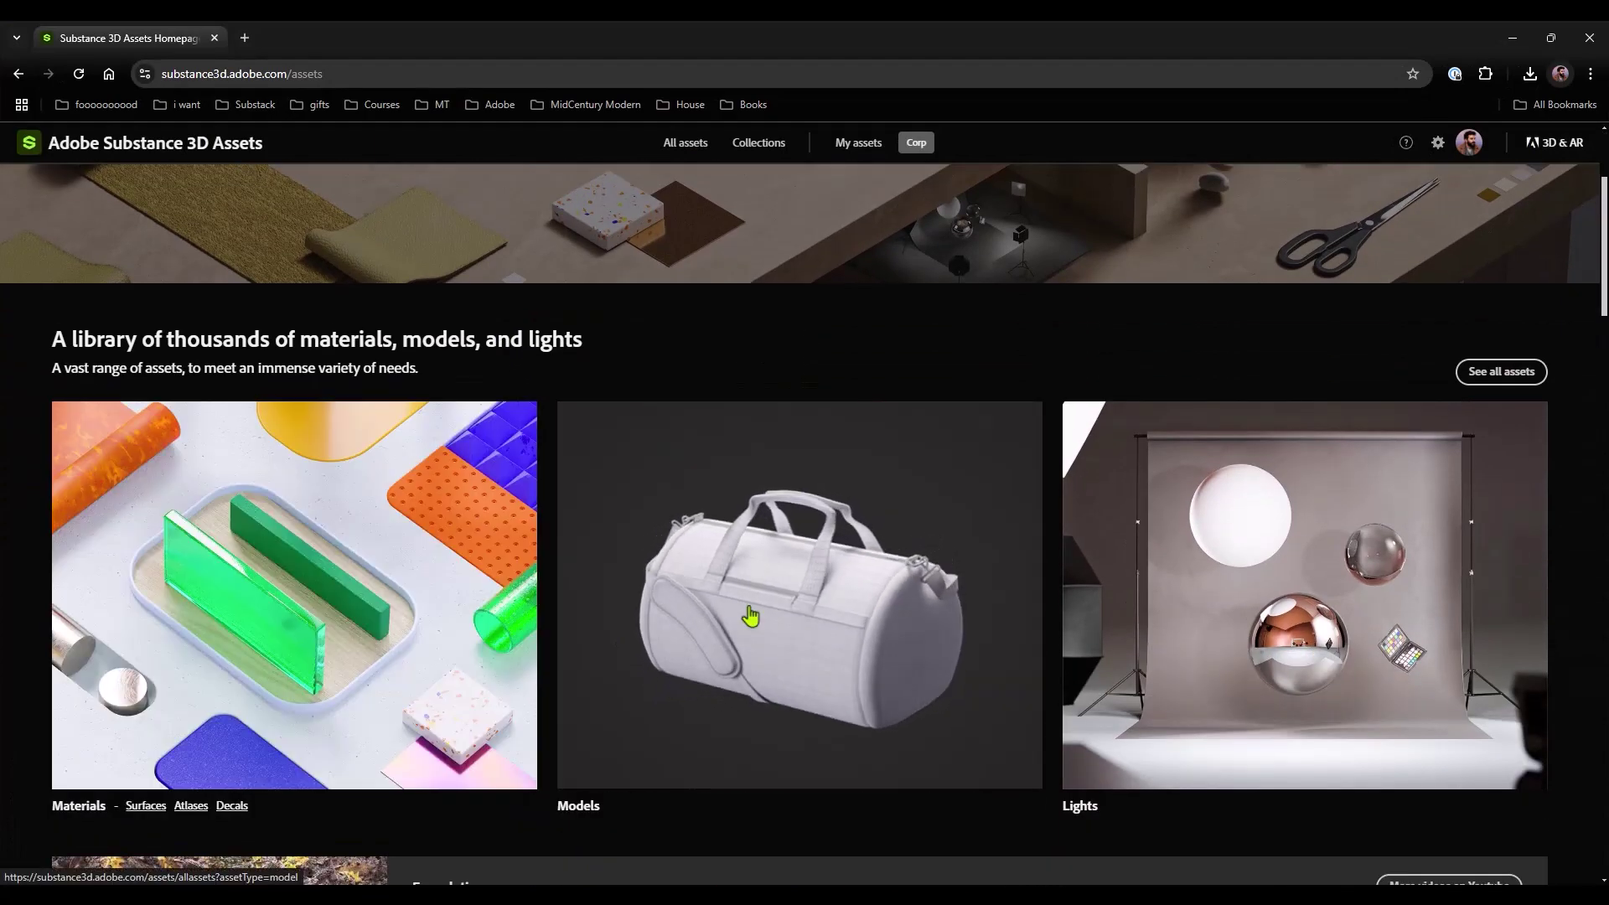
click(742, 614)
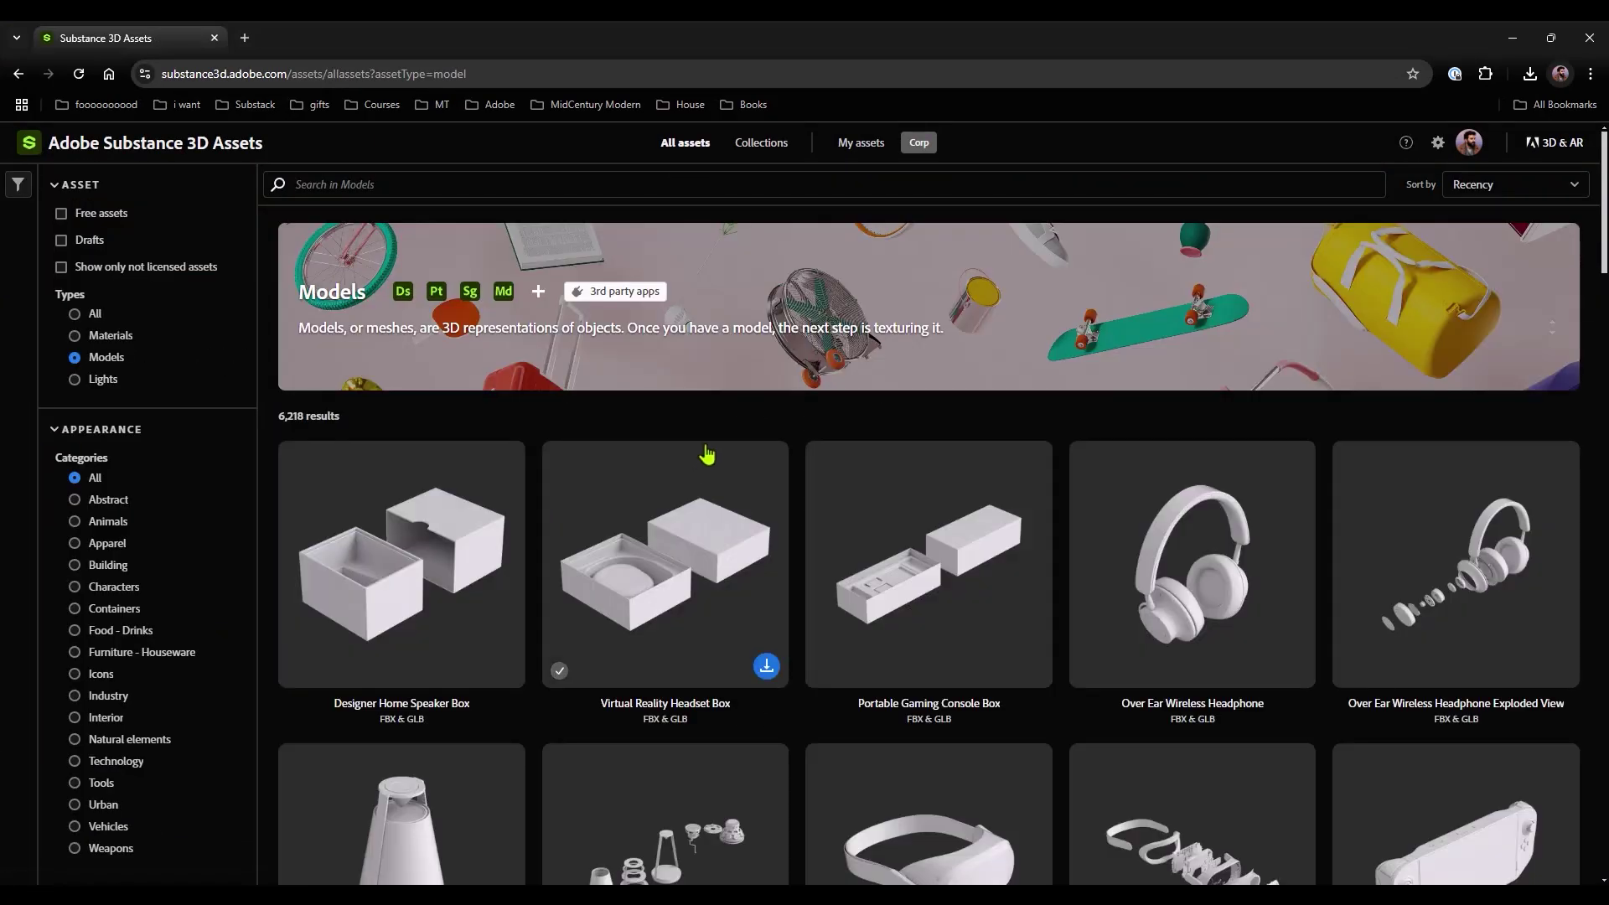
scroll(707, 452, down, 13)
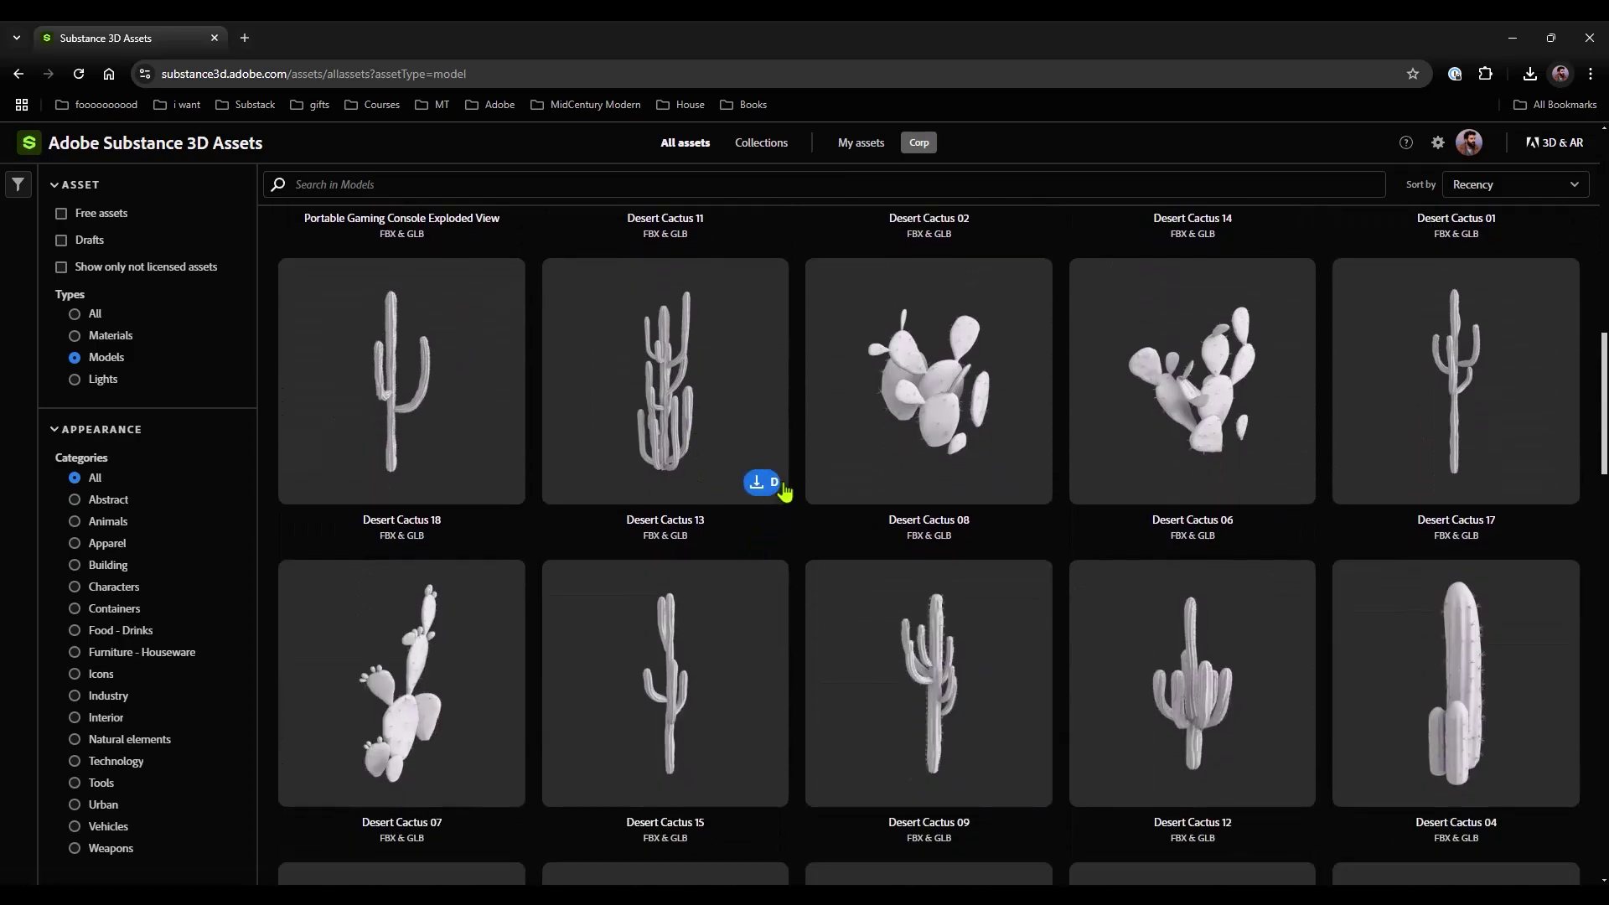
click(1546, 39)
click(1493, 51)
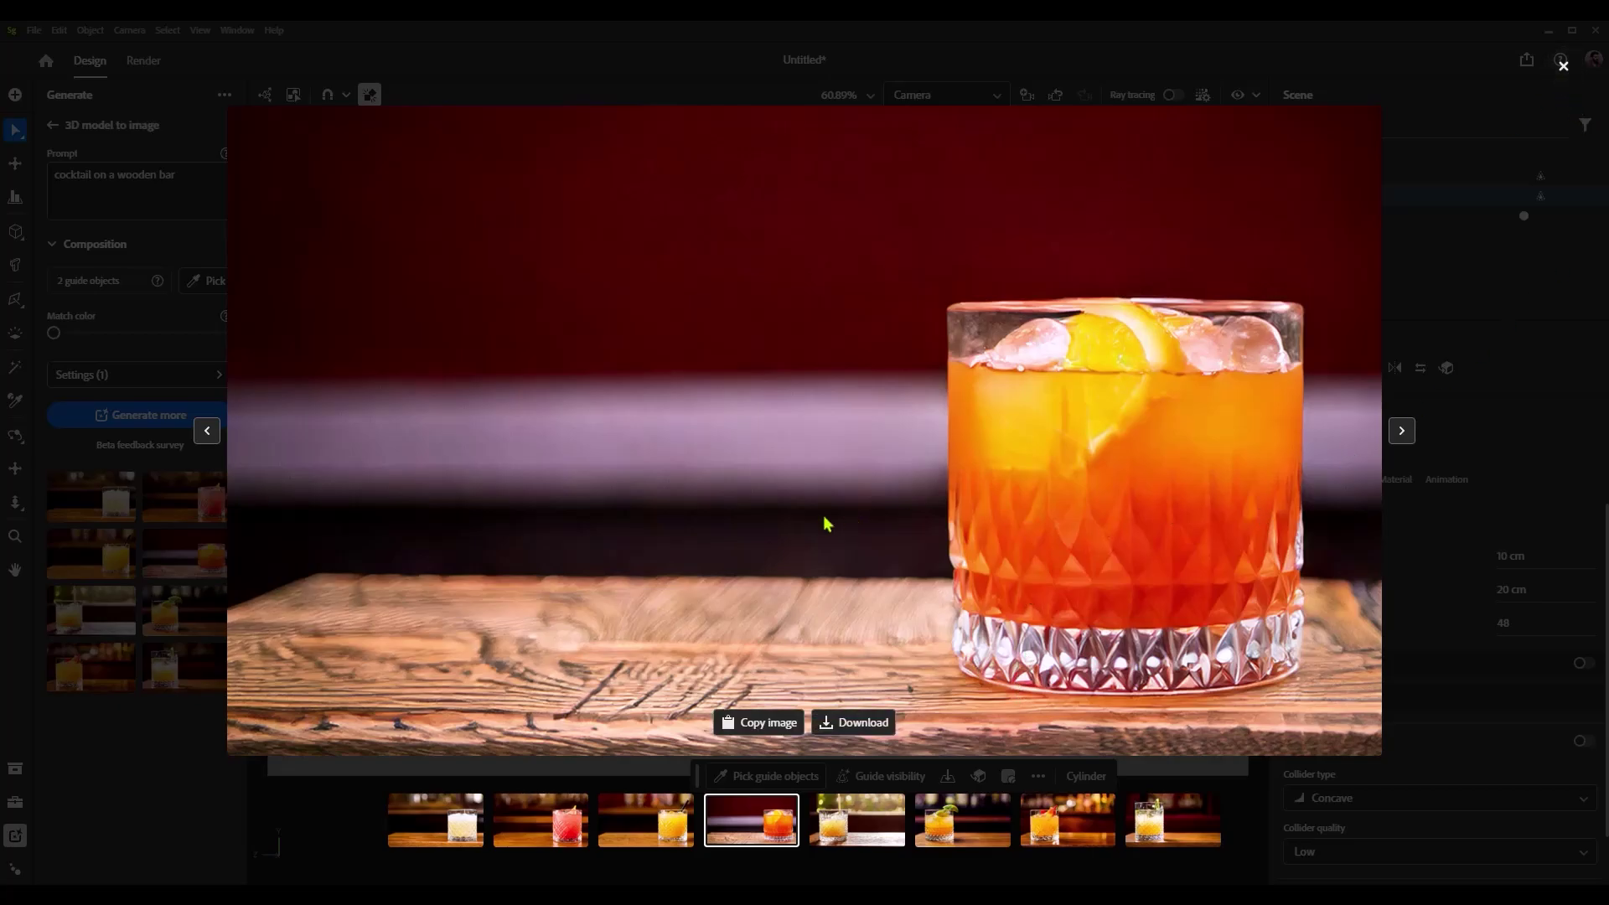
Close the image preview and generate Text to 3D models from the prompt 'martini glass'.
click(1562, 65)
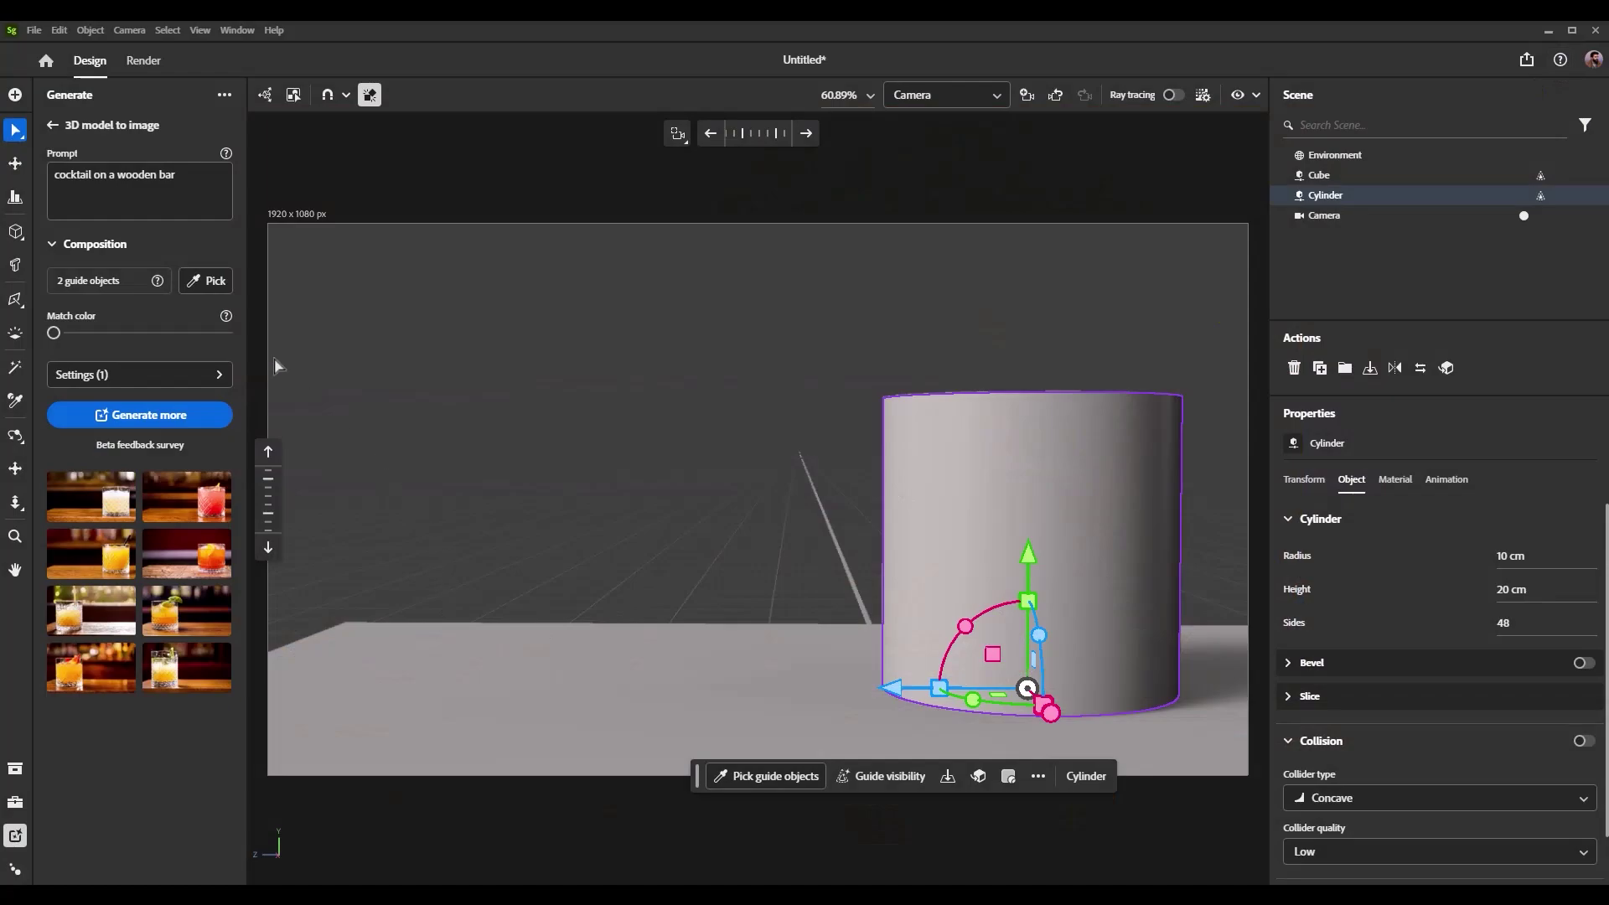
click(52, 125)
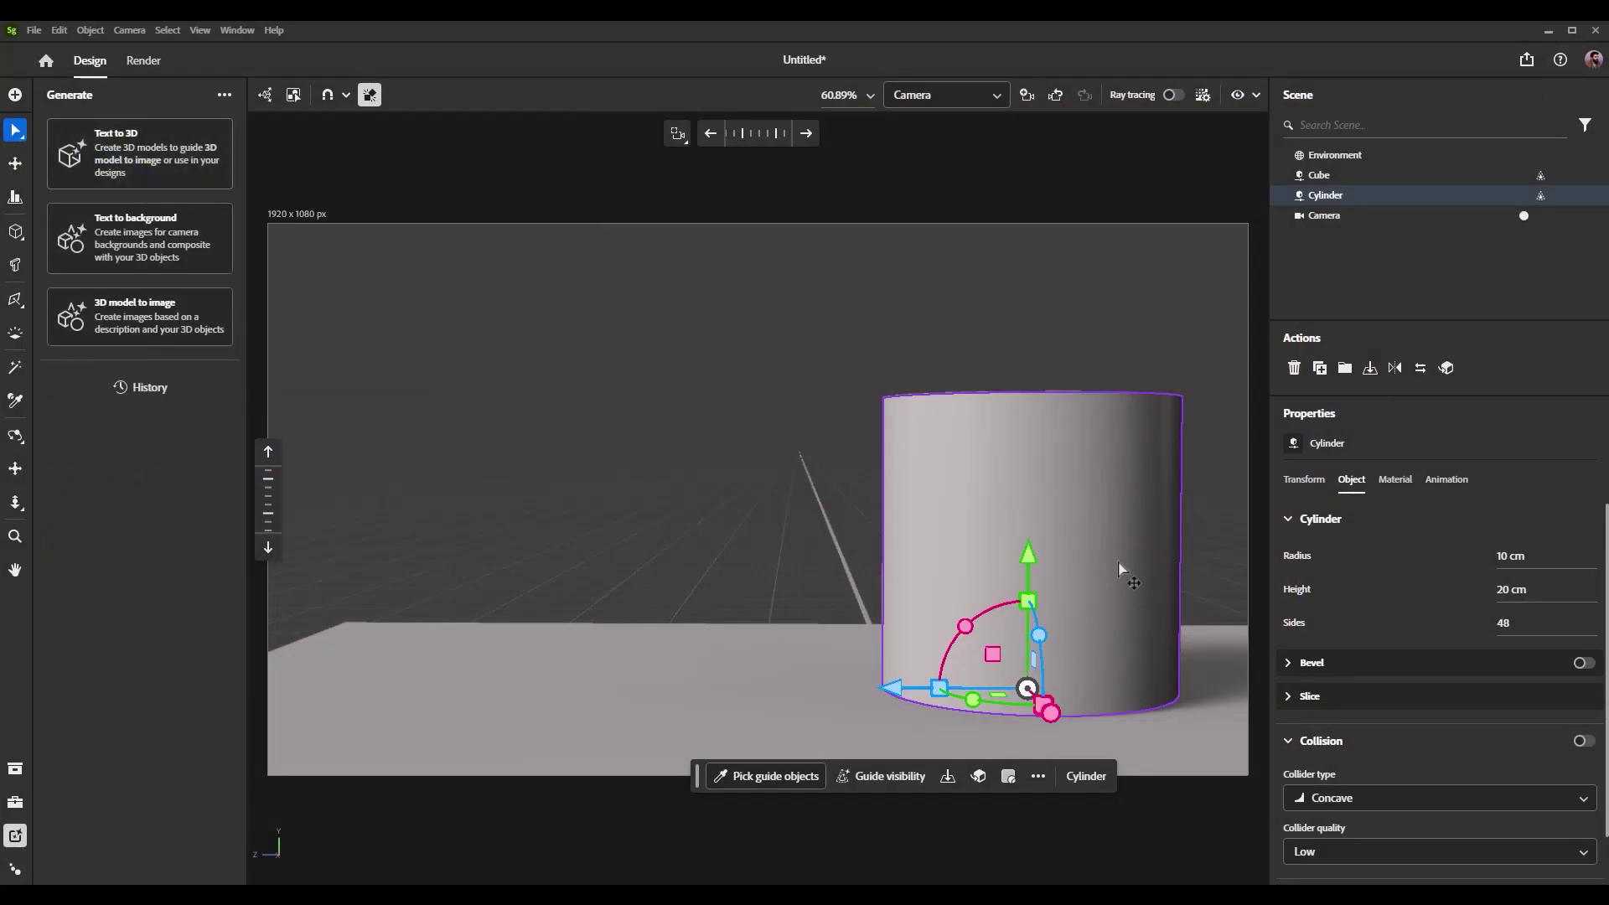
click(180, 171)
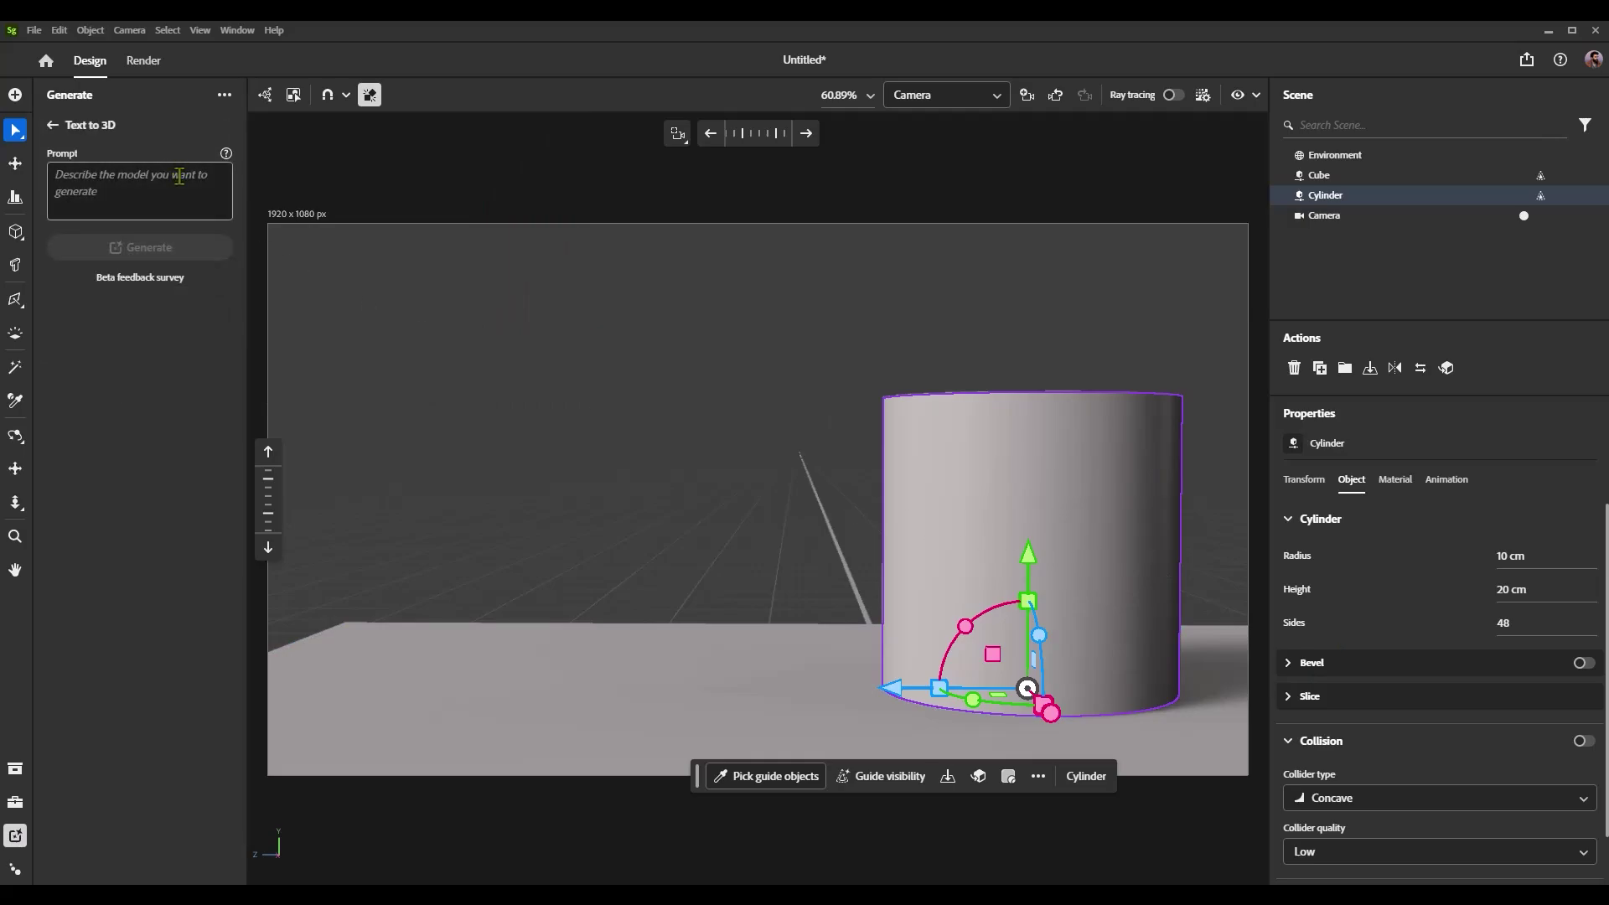
click(179, 175)
text(martini g)
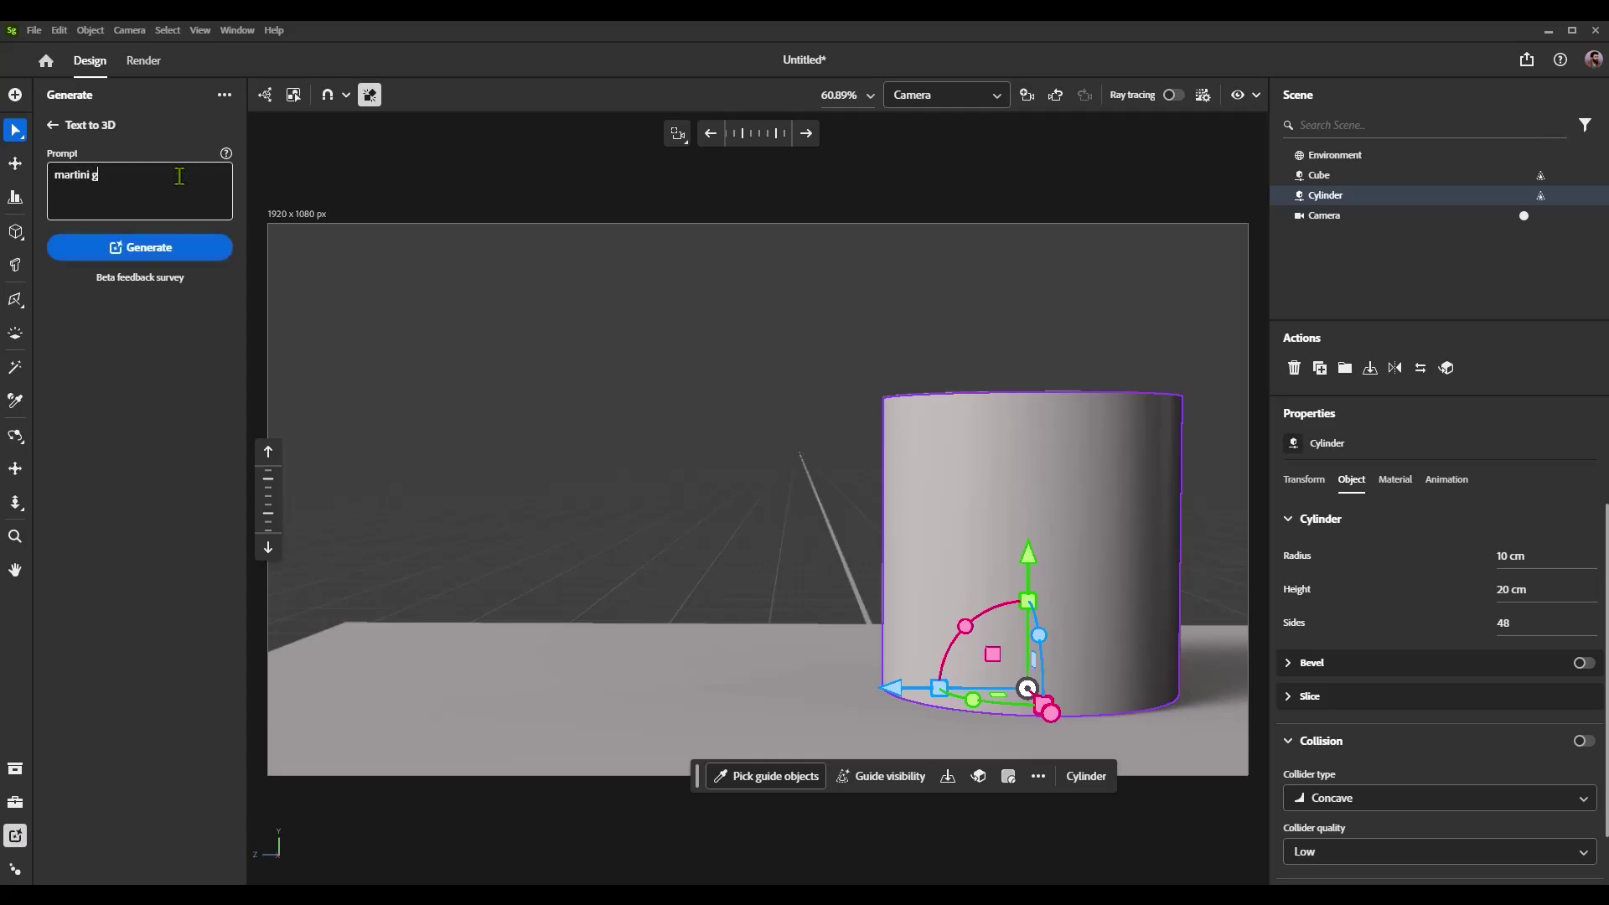
text(lass)
click(201, 254)
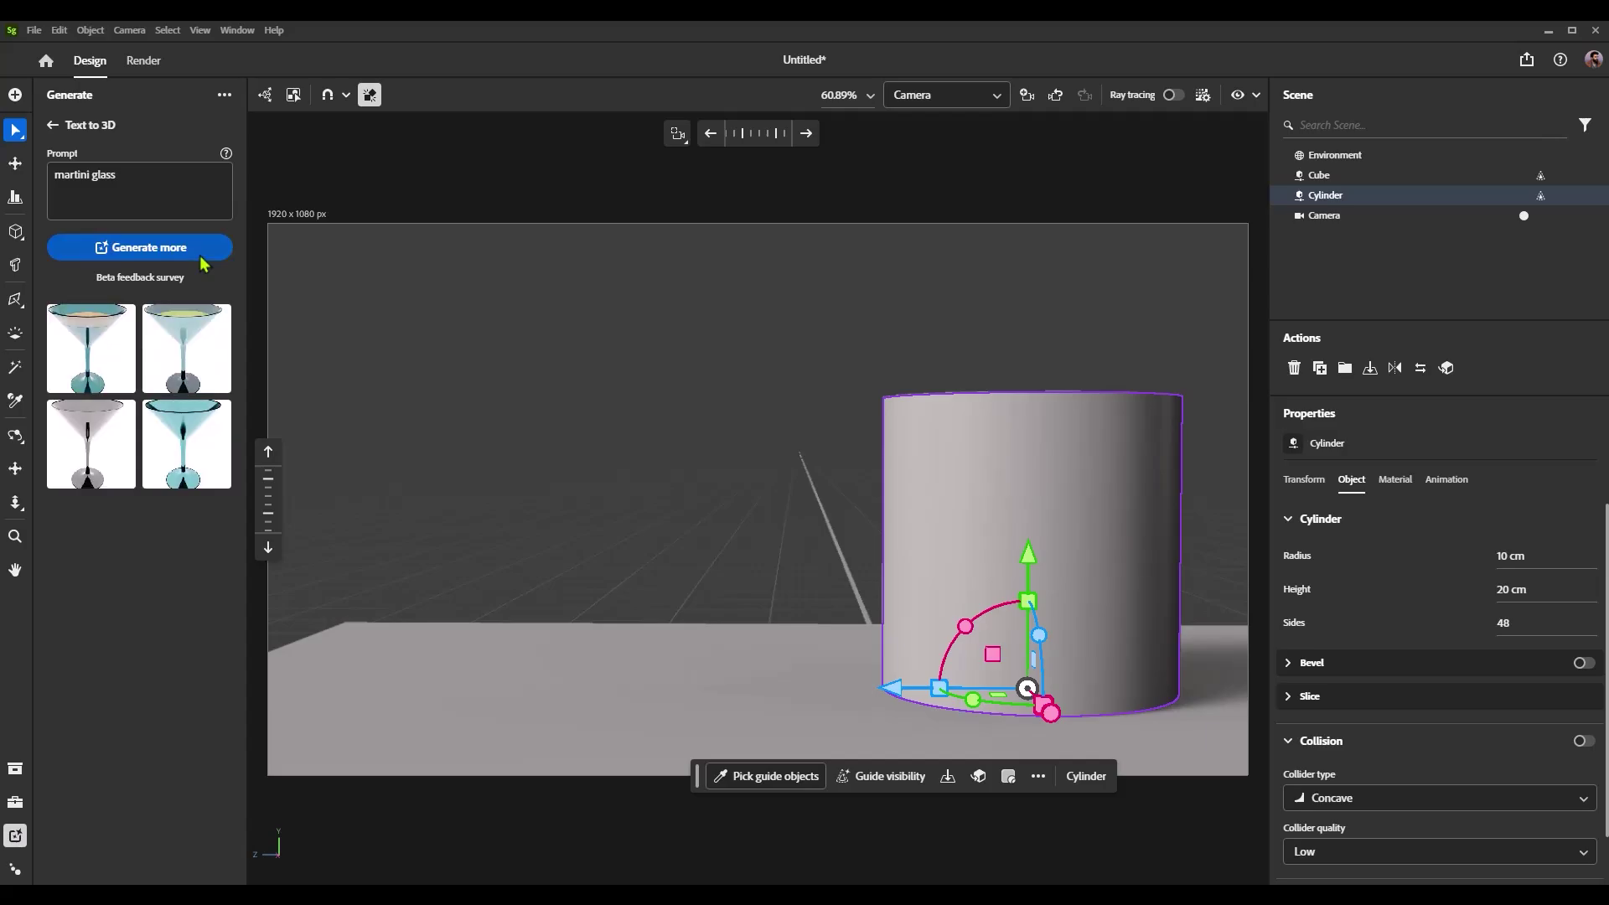
mouse_move(118, 366)
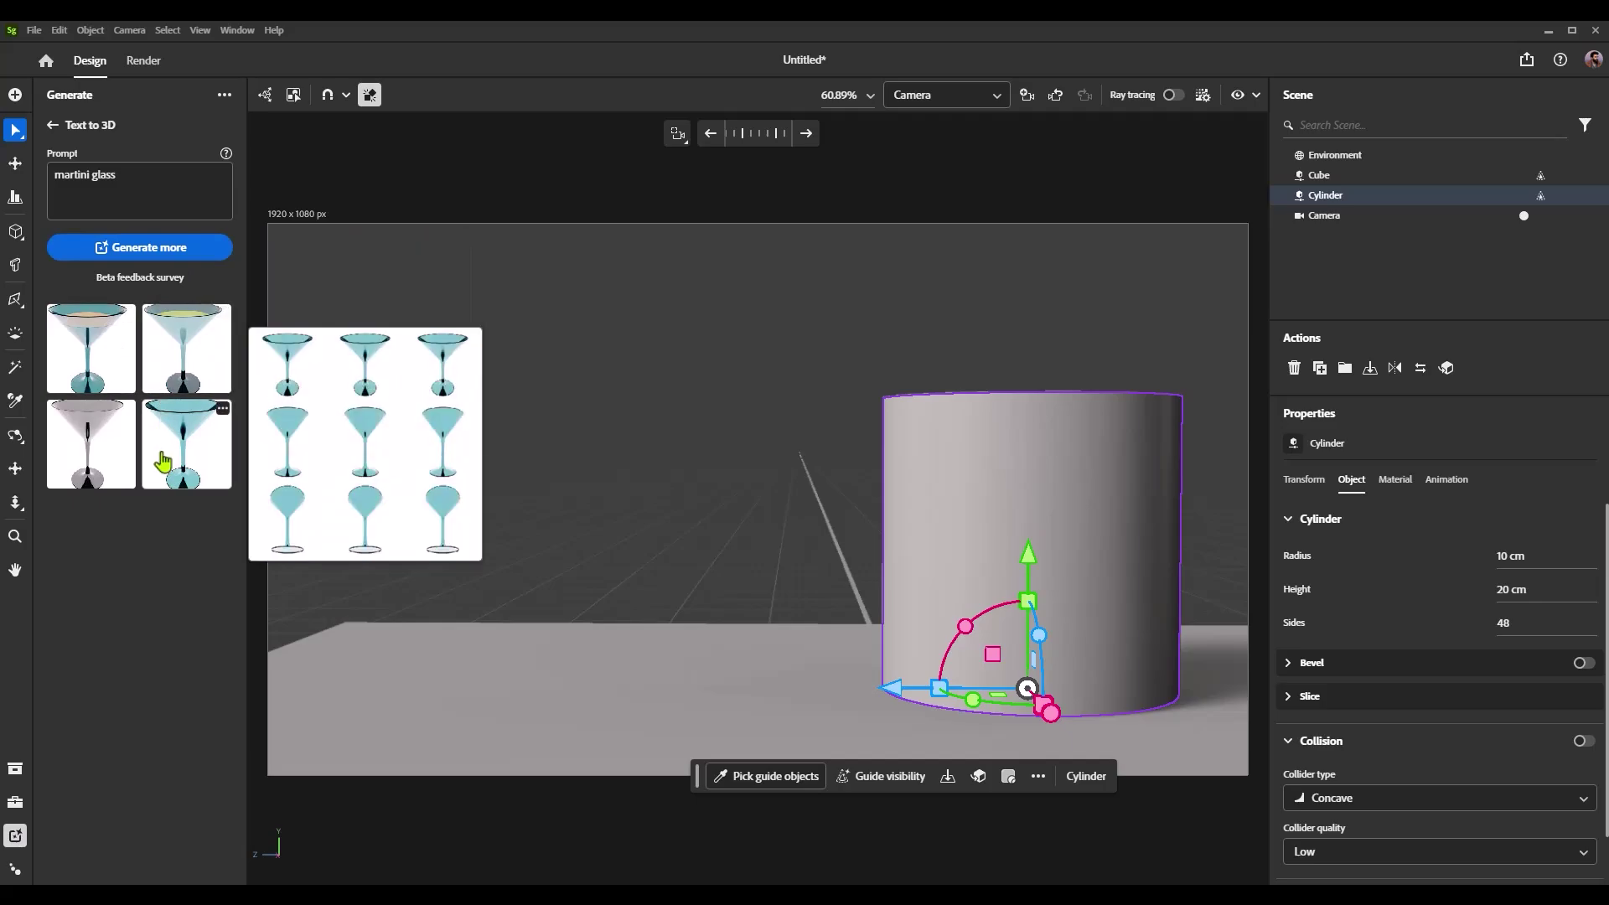
mouse_move(67, 448)
Drop the second martini glass left of the cylinder, scale it to 0.05, then enlarge it to 0.16.
mouse_move(64, 363)
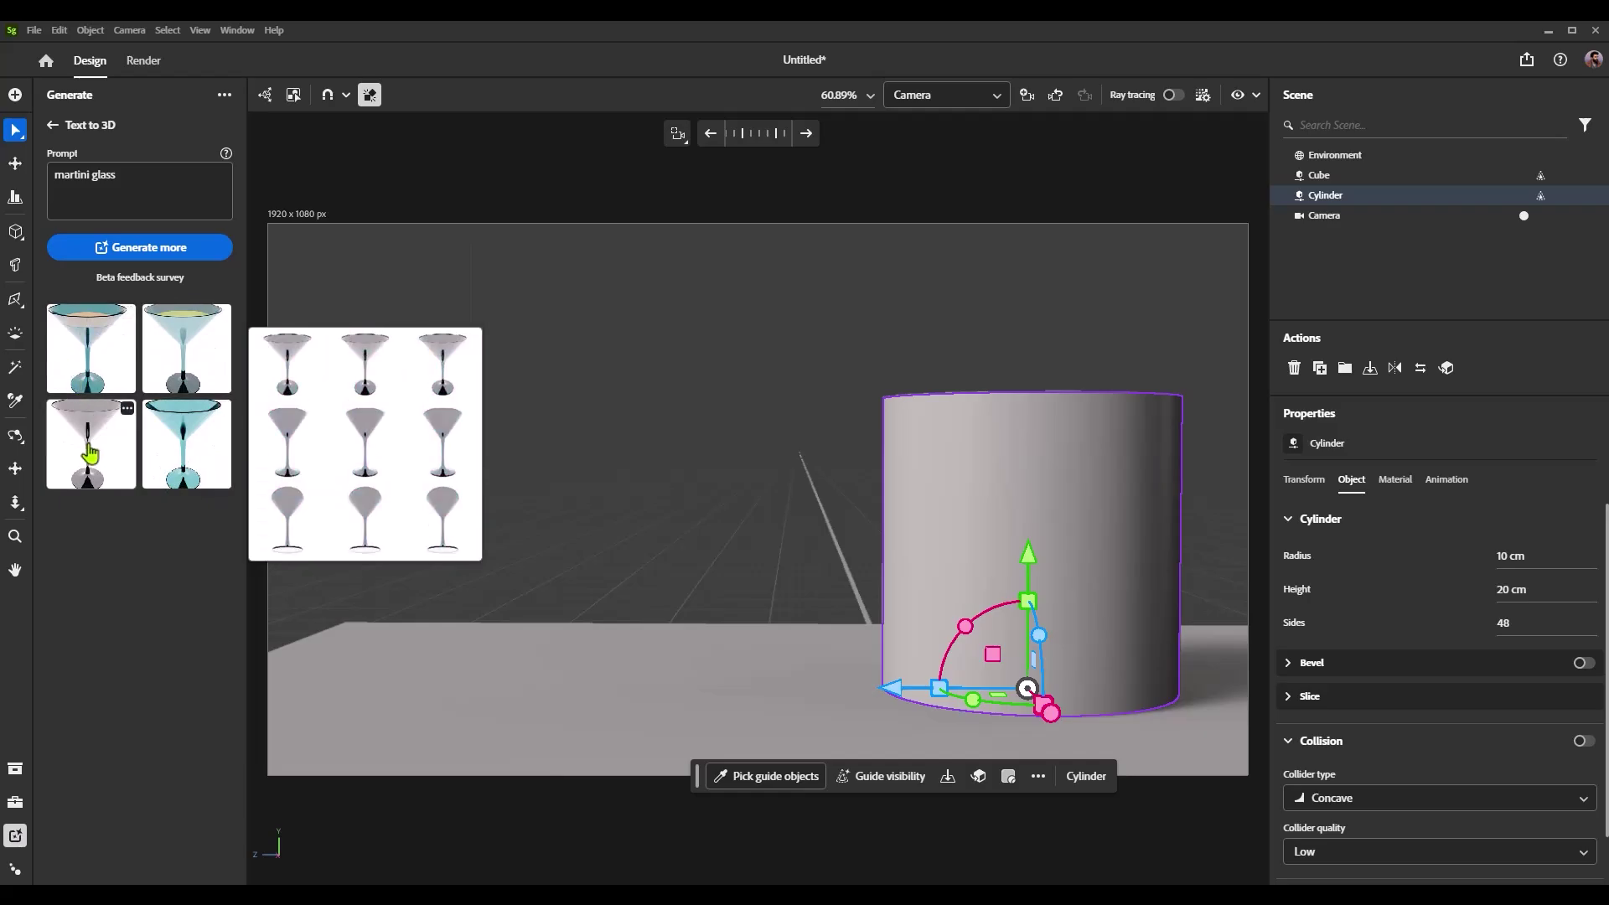
mouse_move(189, 344)
drag(189, 344, 441, 657)
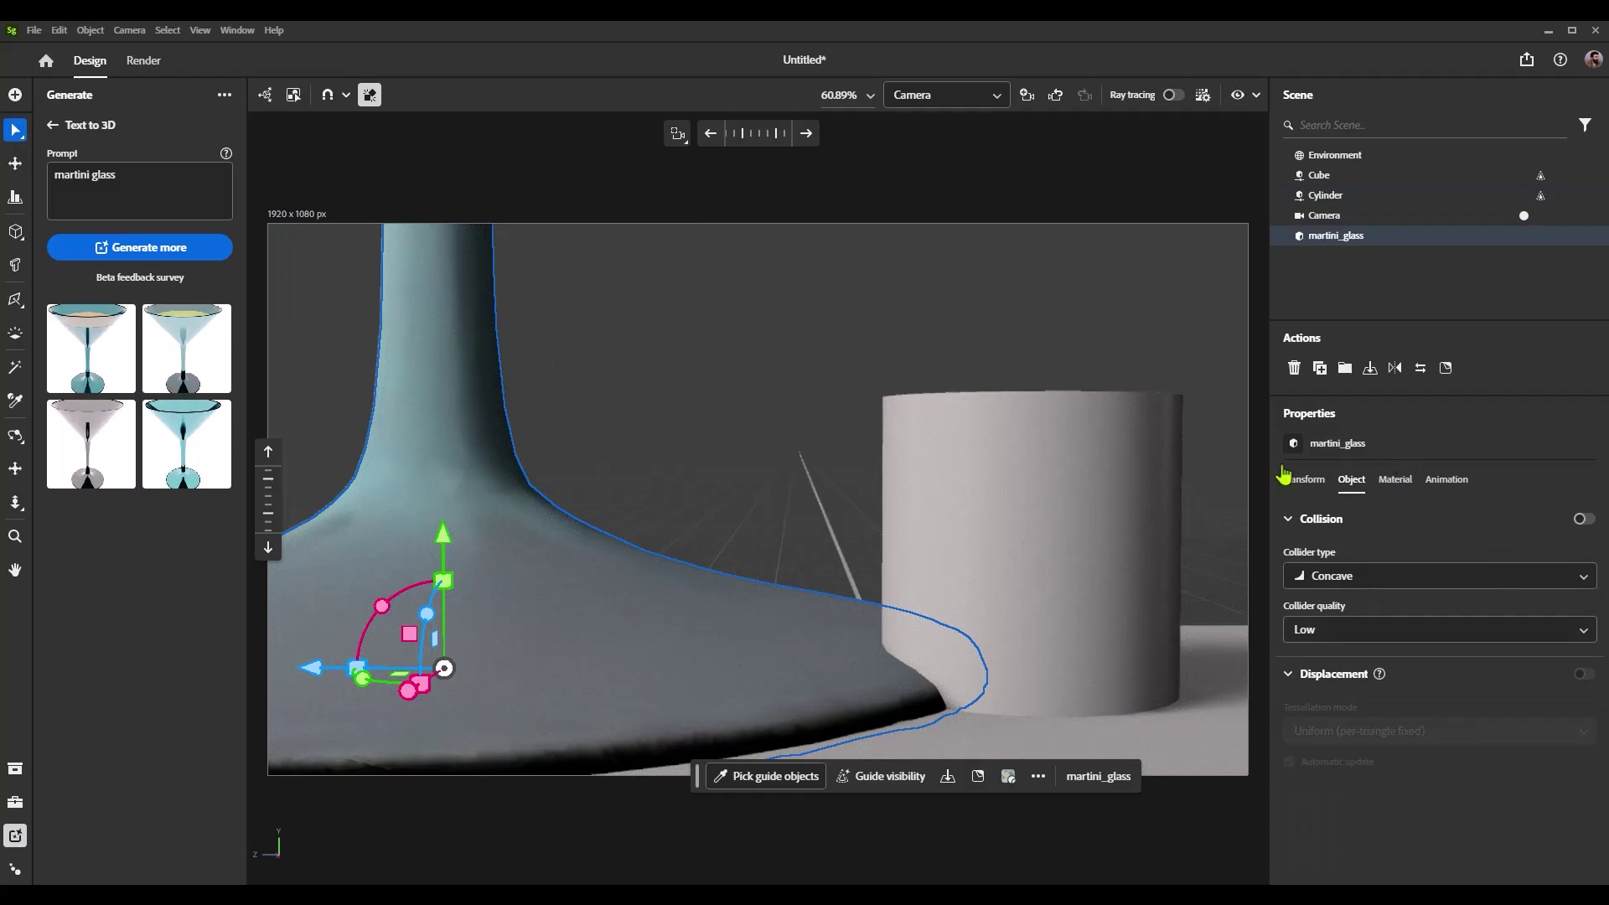
click(1303, 488)
click(1338, 705)
text(.05)
key(Return)
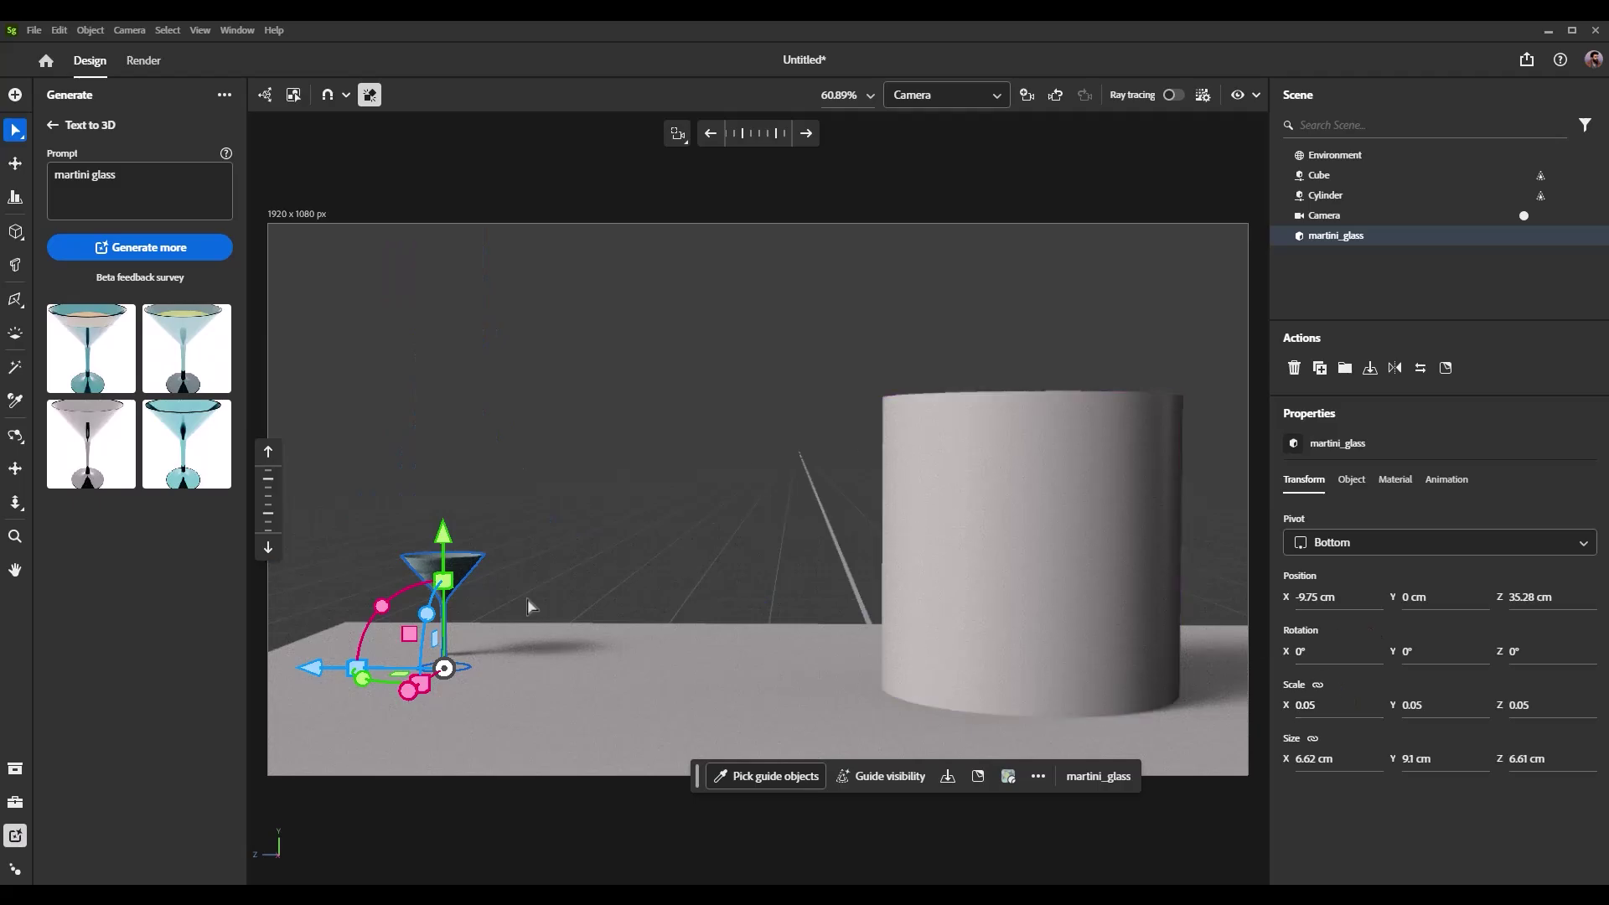
drag(438, 642, 400, 626)
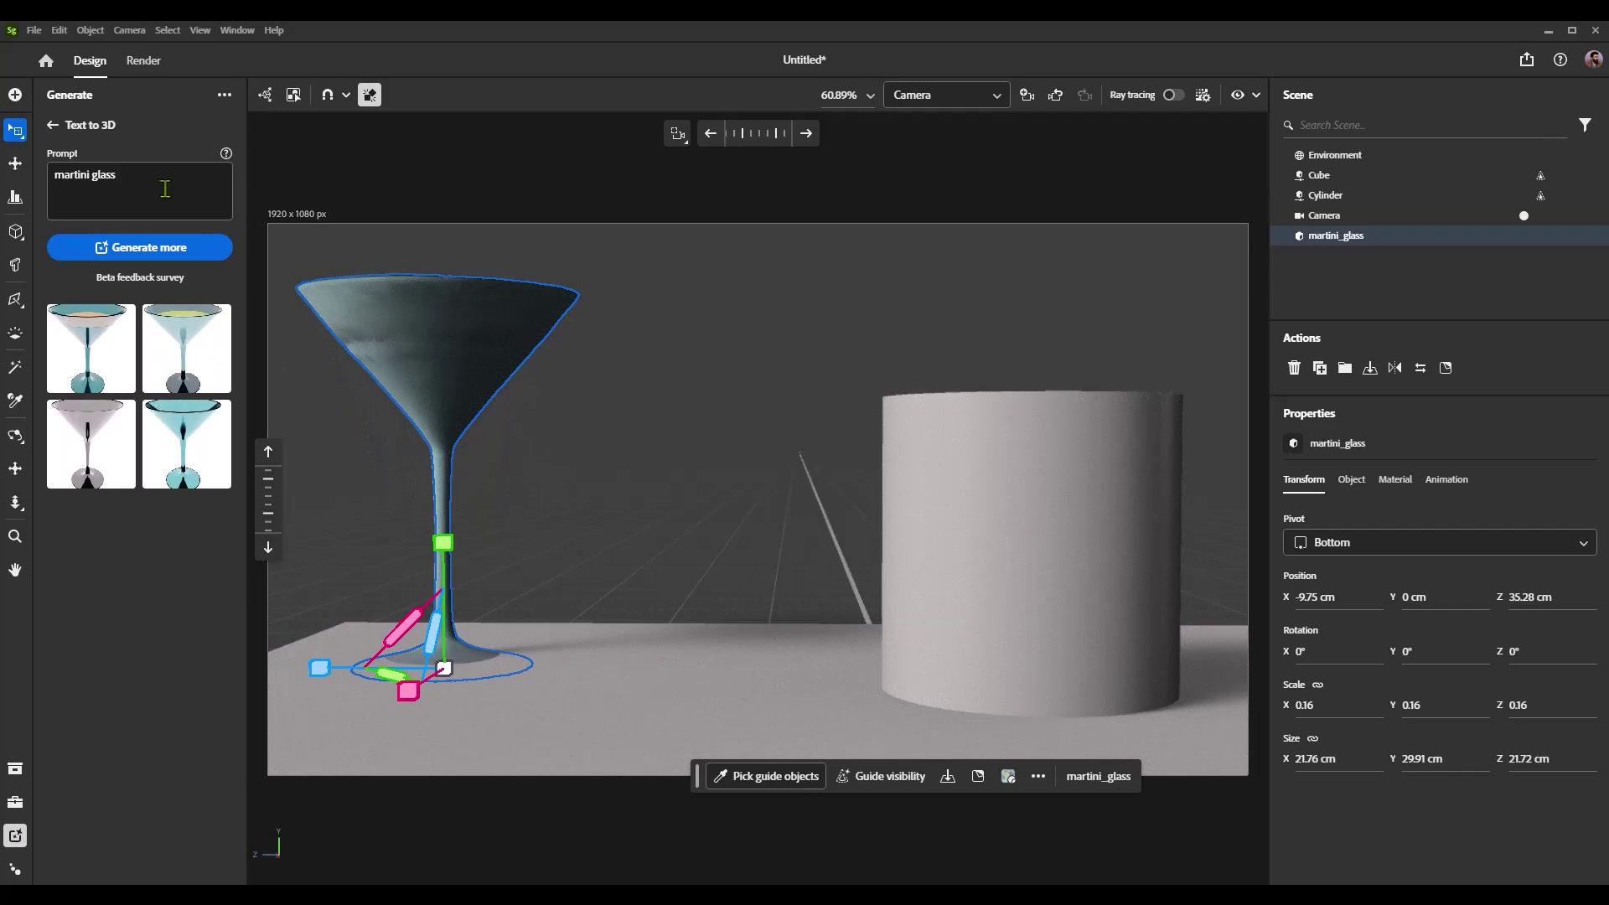
click(53, 127)
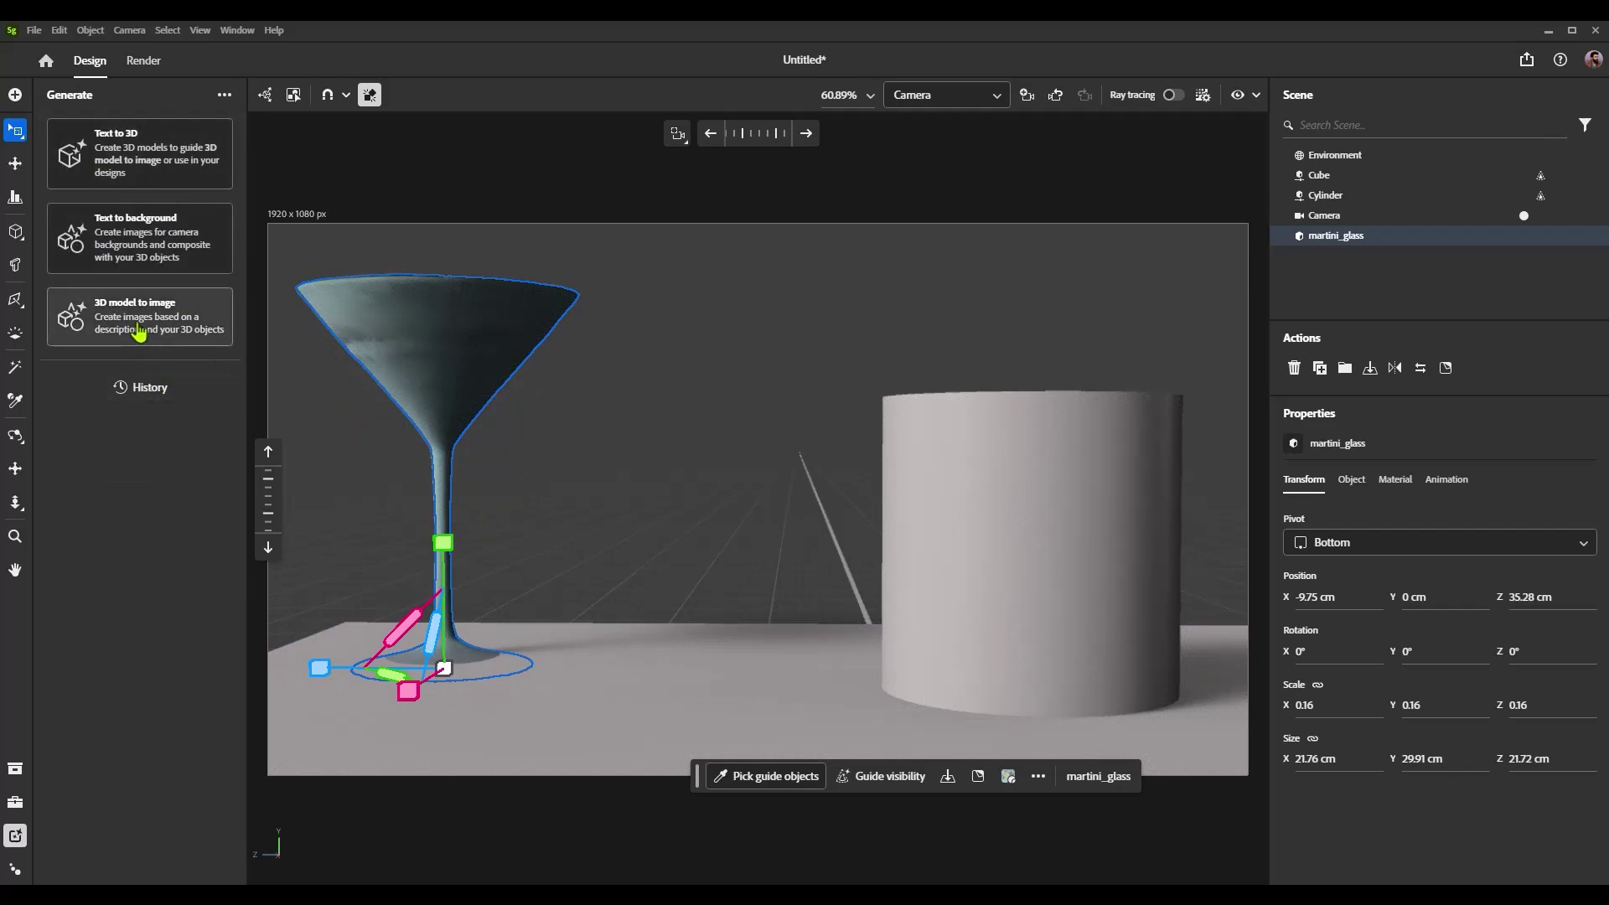
In 3D model to image, add martini_glass as a guide and generate 'martini and cocktail on a wooden bar'.
click(138, 329)
click(203, 280)
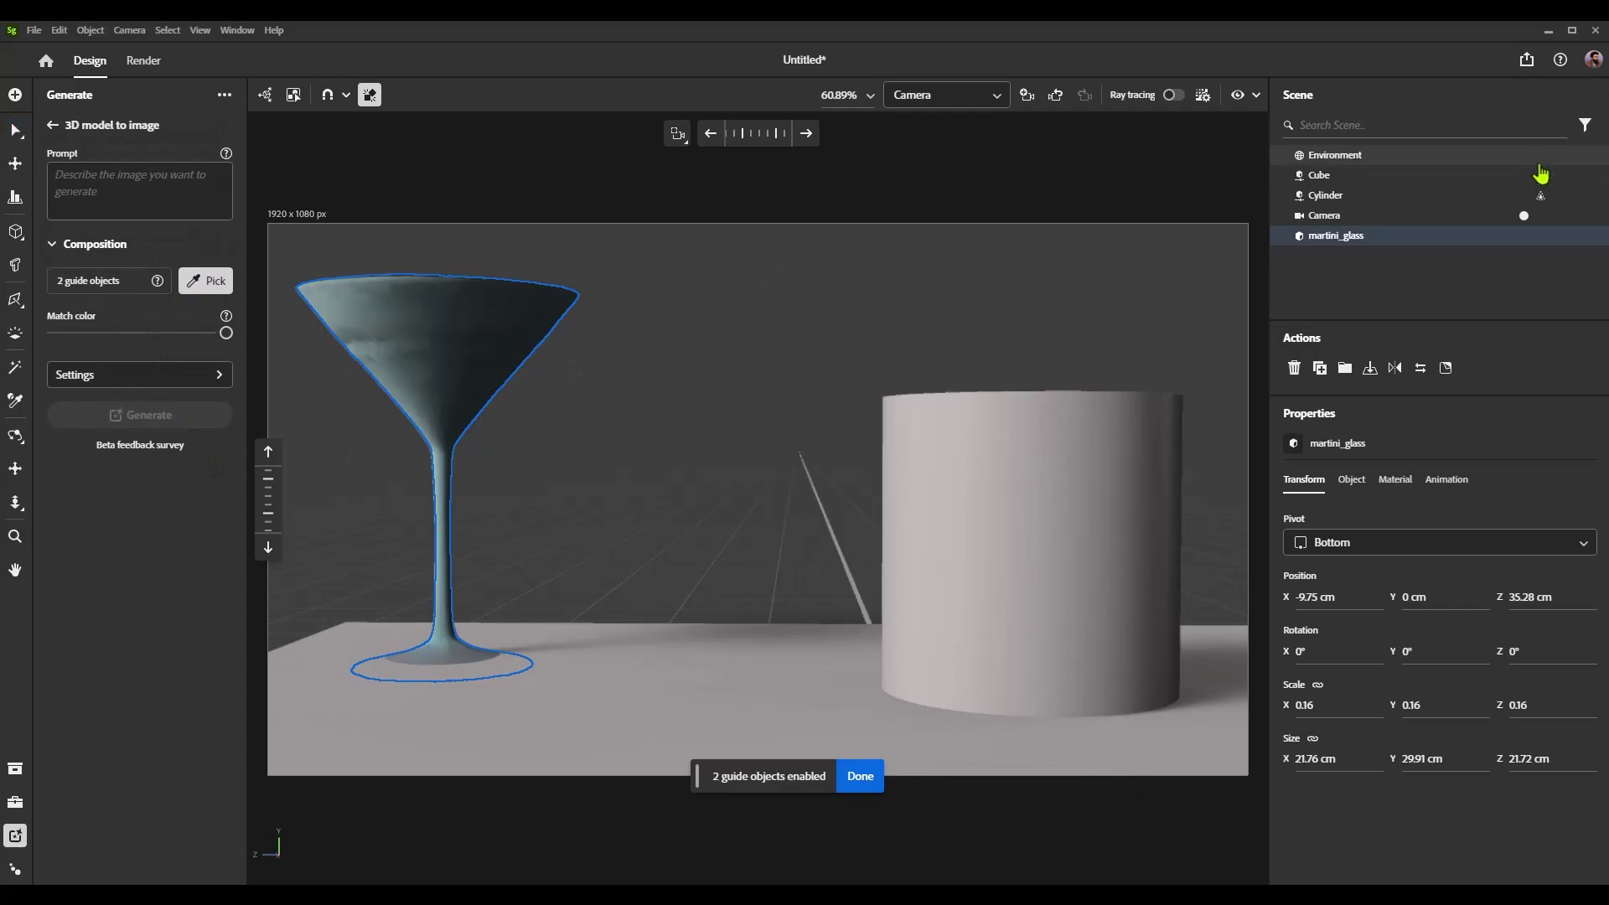
click(1540, 236)
click(106, 181)
text(martini and cocktail on a woo)
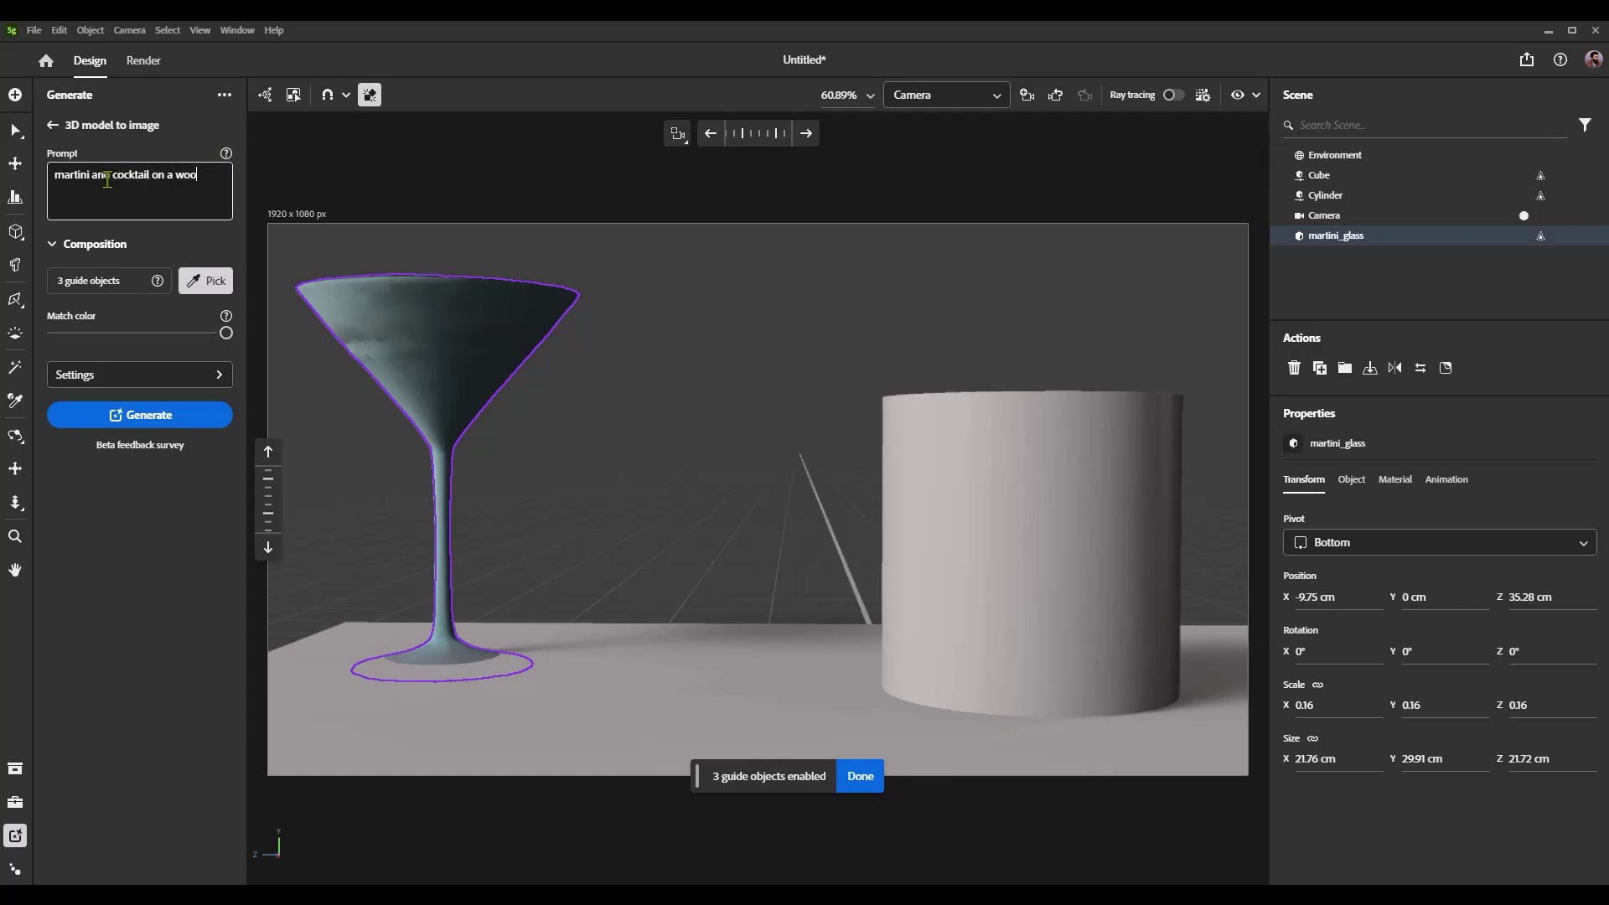
text(bar)
click(189, 419)
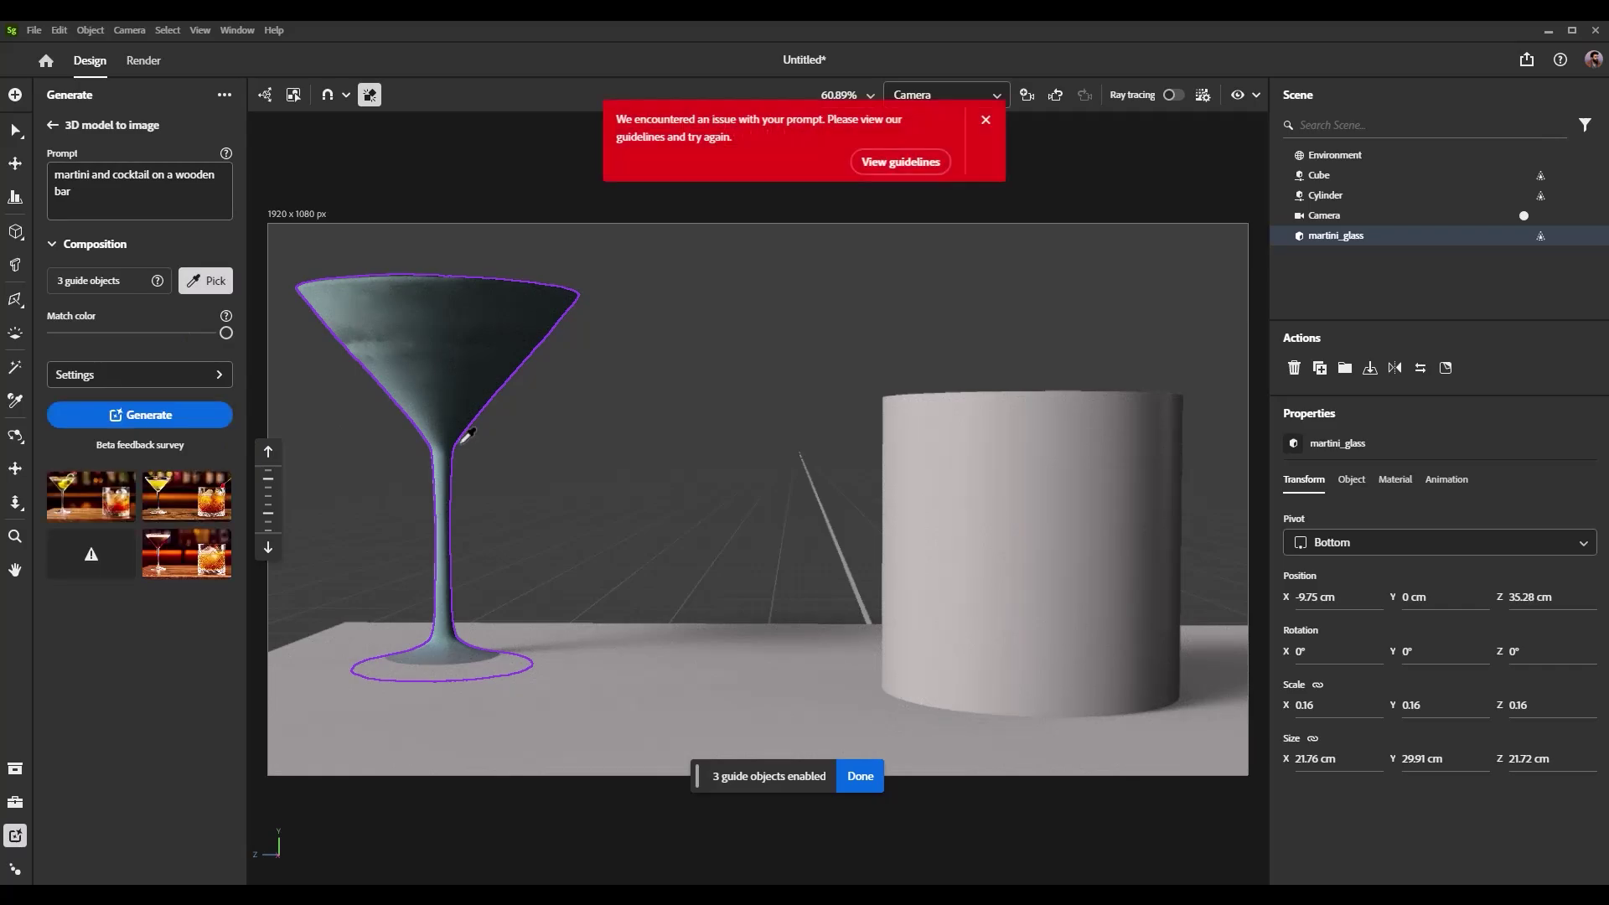
click(986, 120)
click(186, 496)
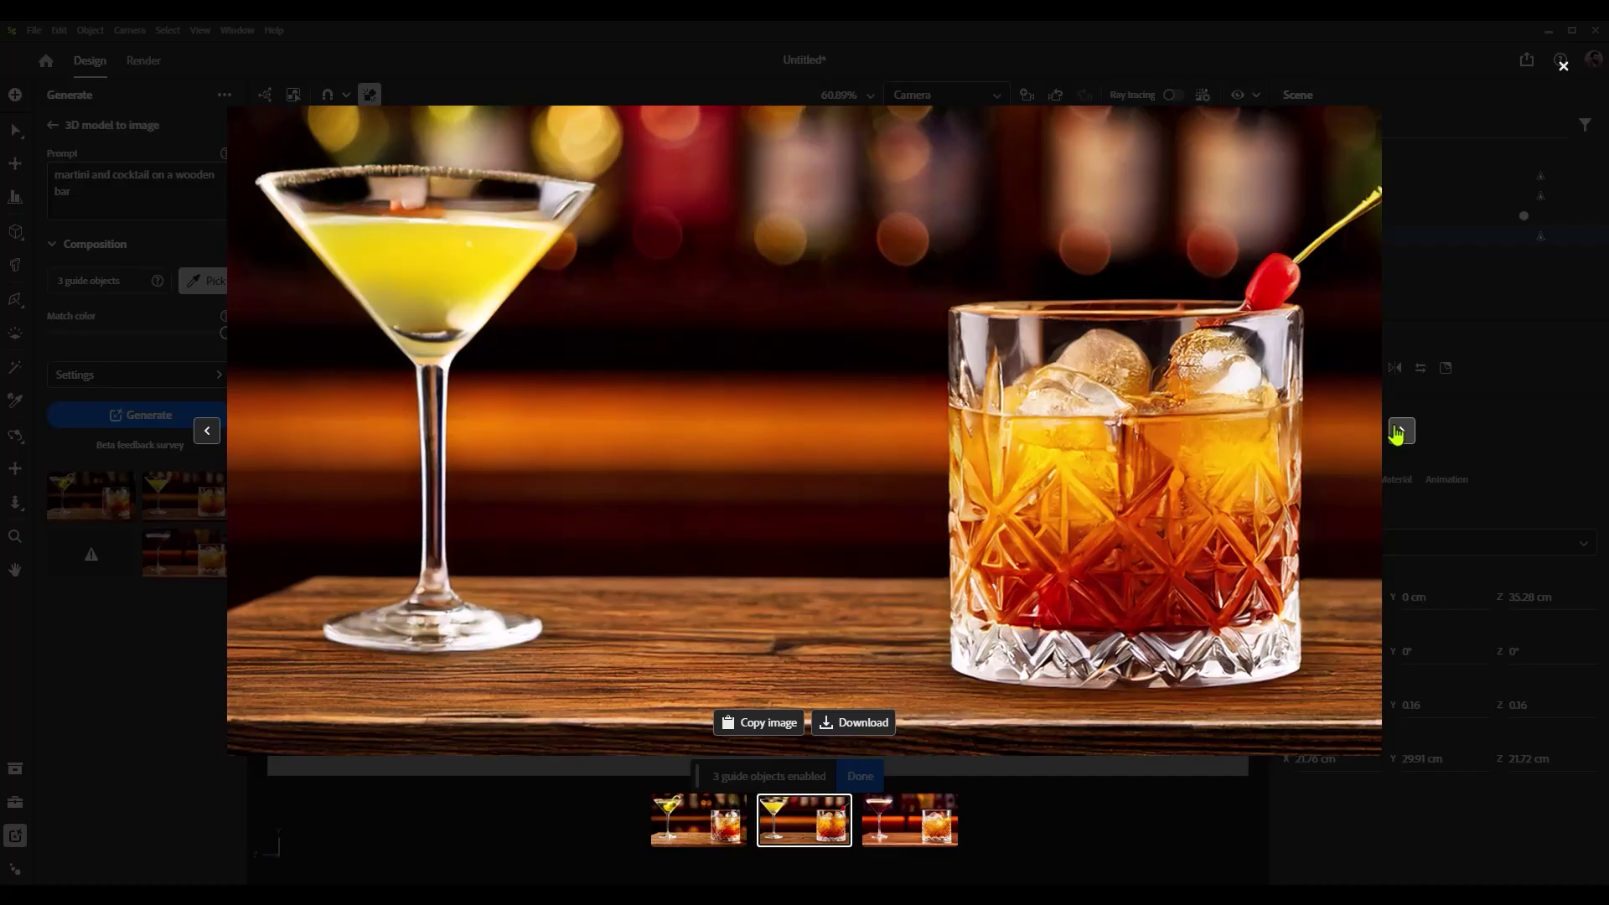
click(1399, 431)
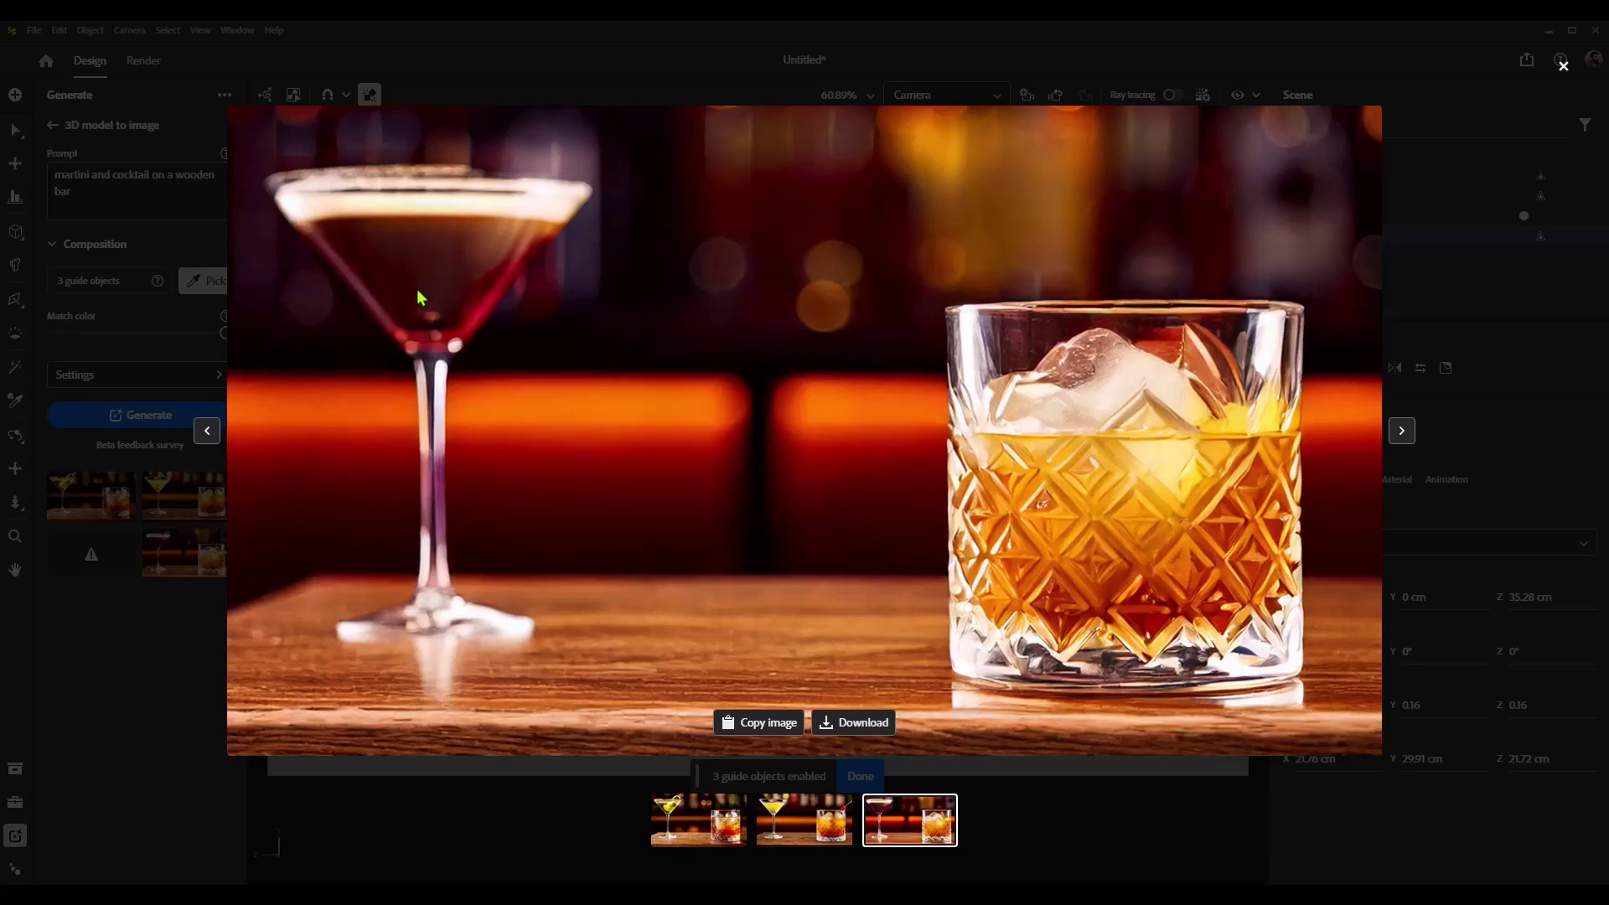
Close the image viewer and start a new scene without saving the current one.
click(1563, 66)
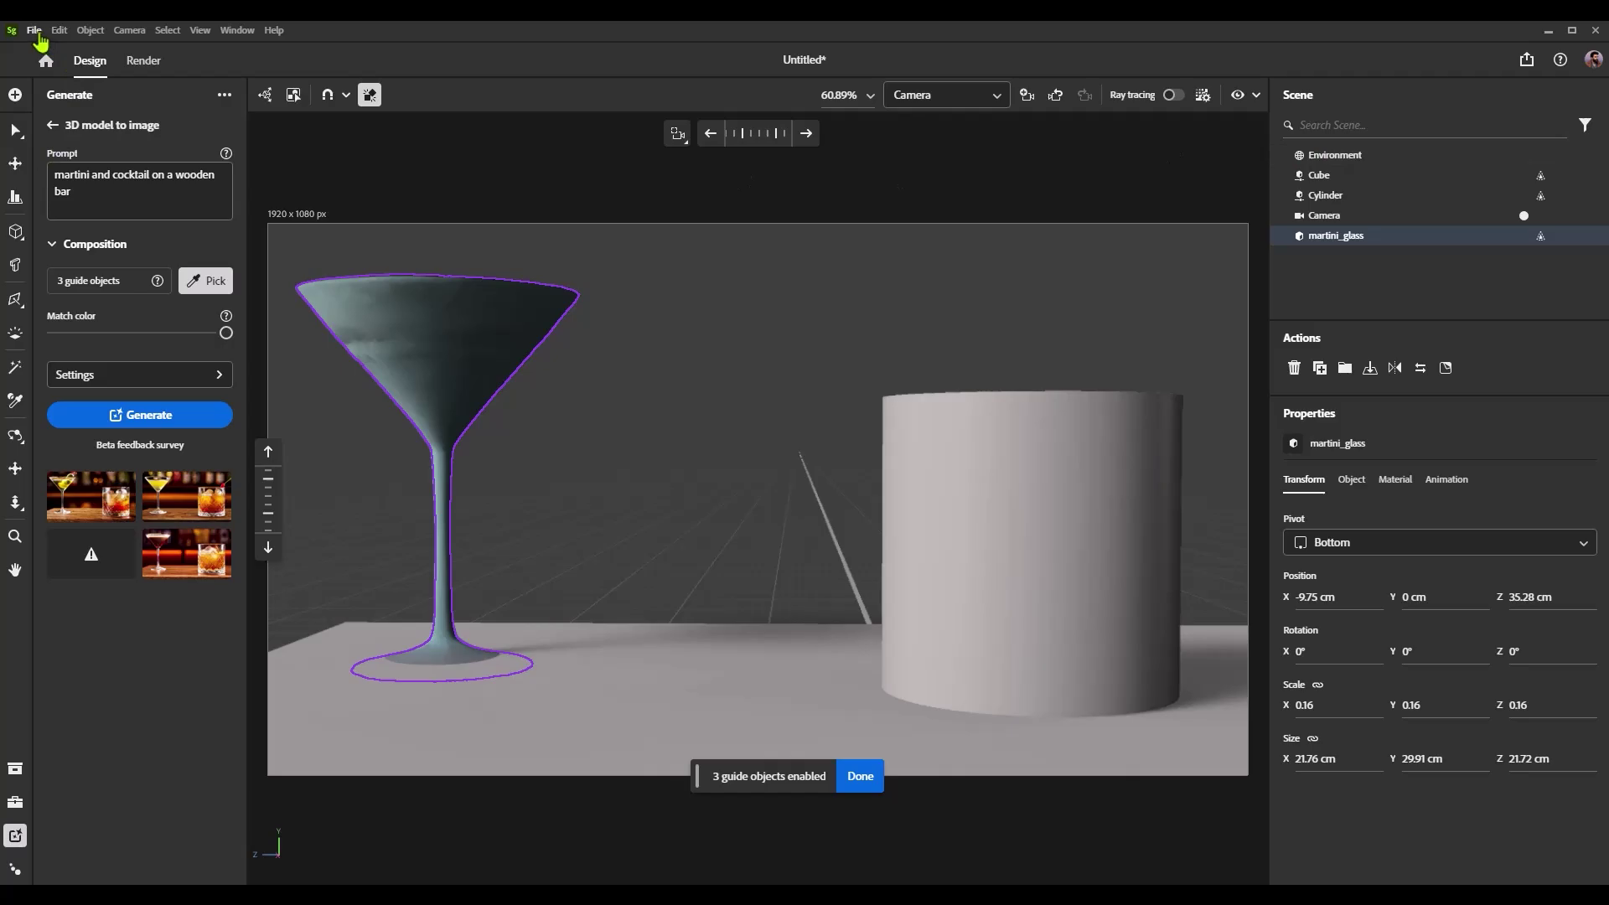
click(36, 33)
click(57, 64)
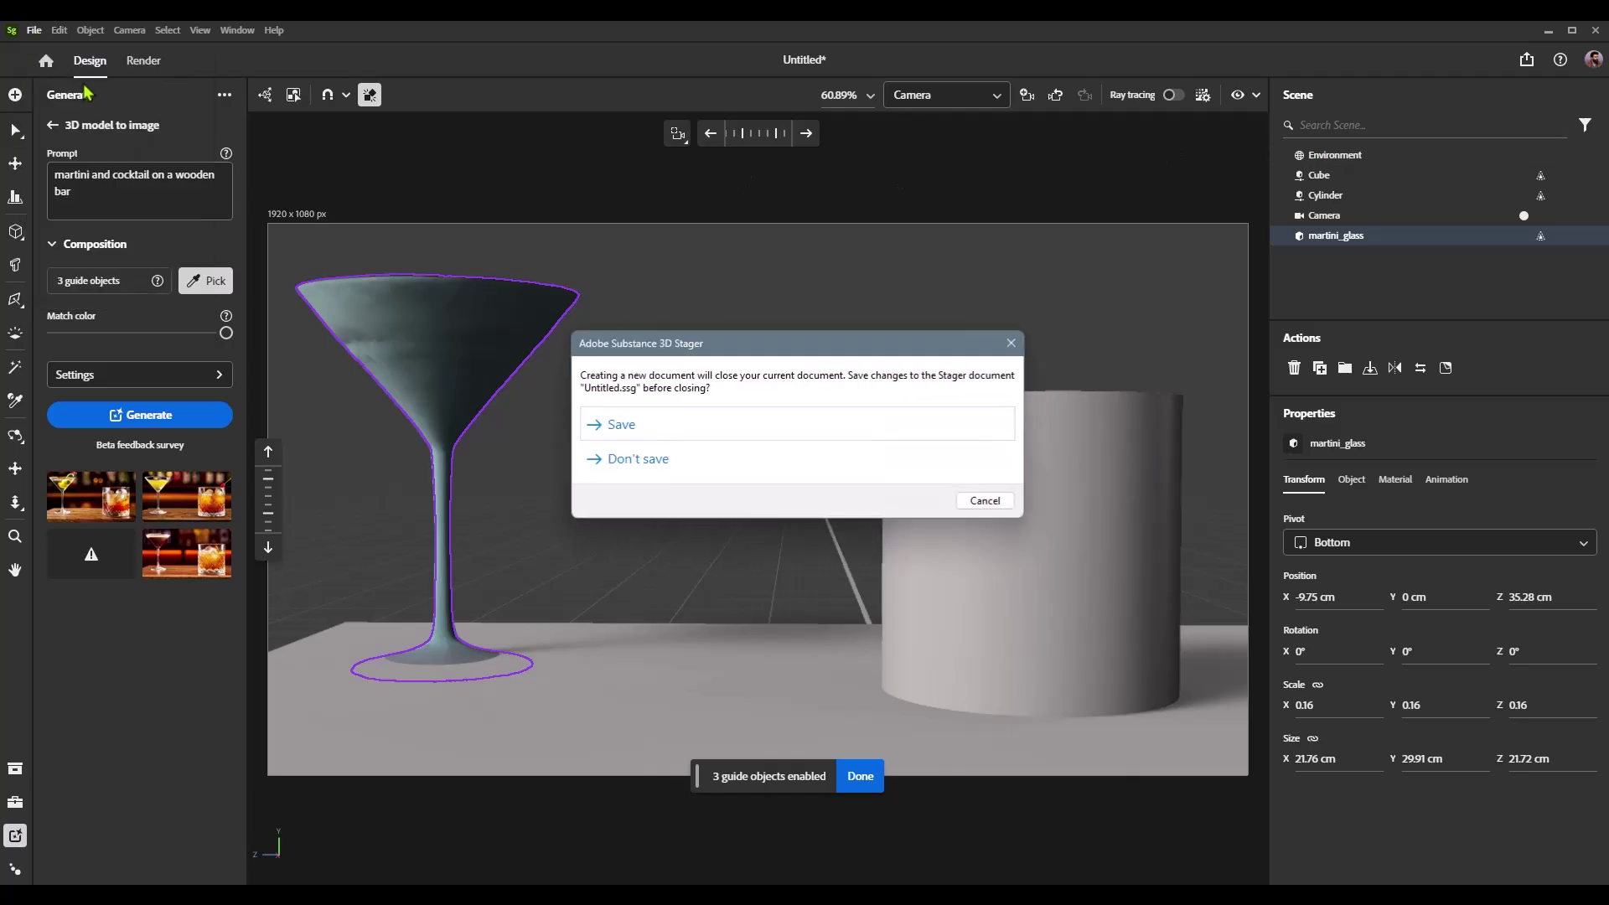
click(784, 469)
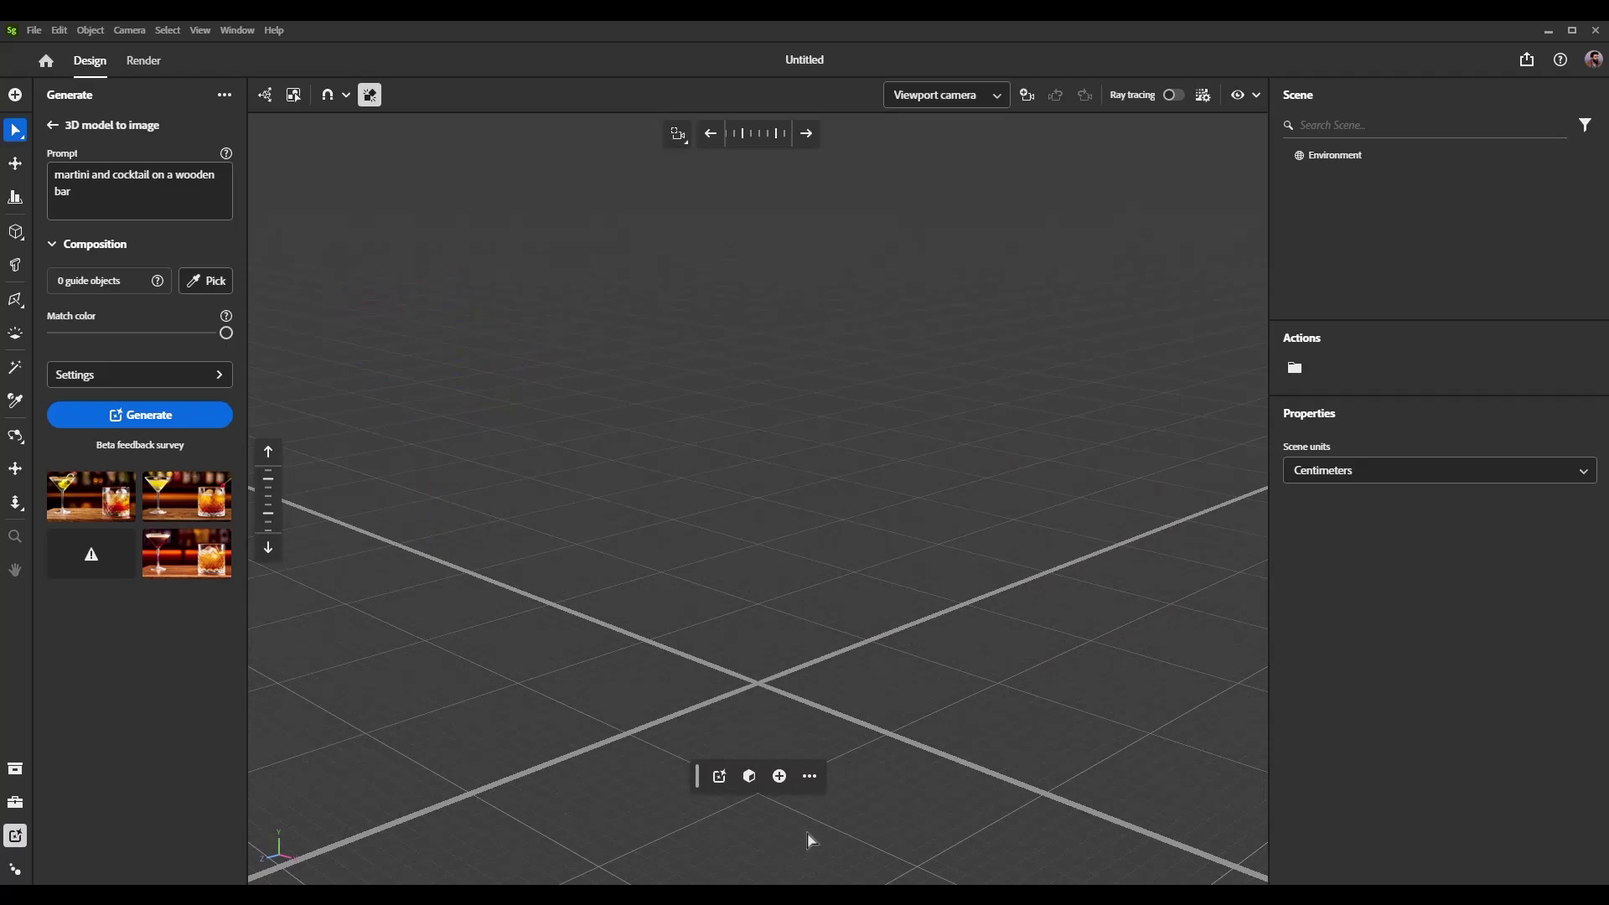
Import Coffee_Cup.usdz and coffee_bag.usdz from File Explorer into the viewport.
key(super+e)
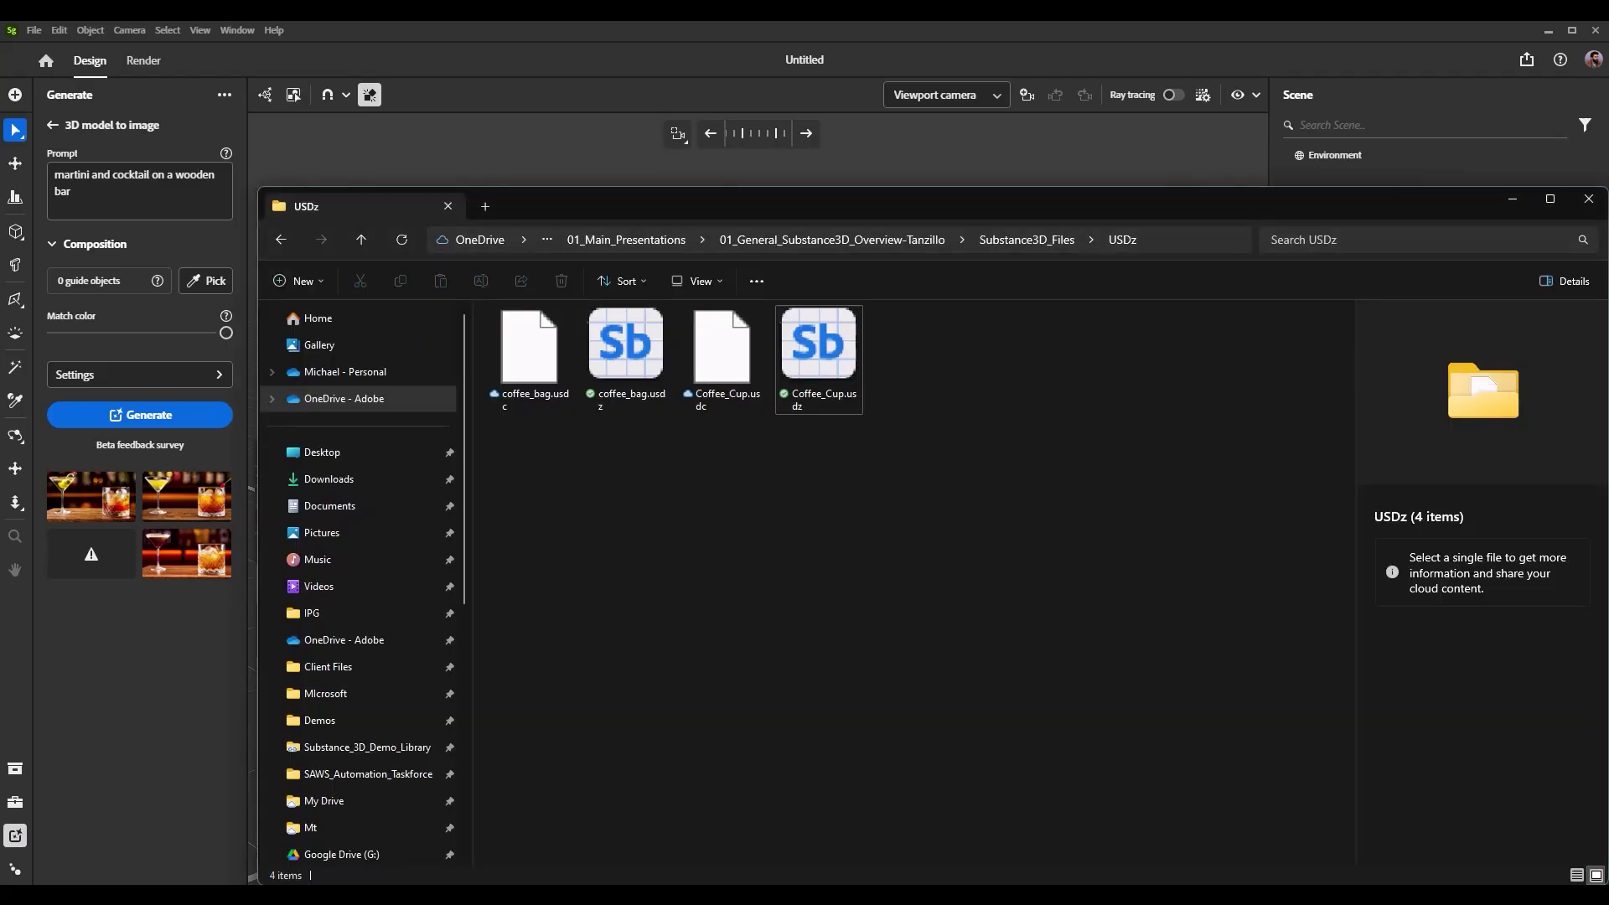
drag(765, 217, 1334, 682)
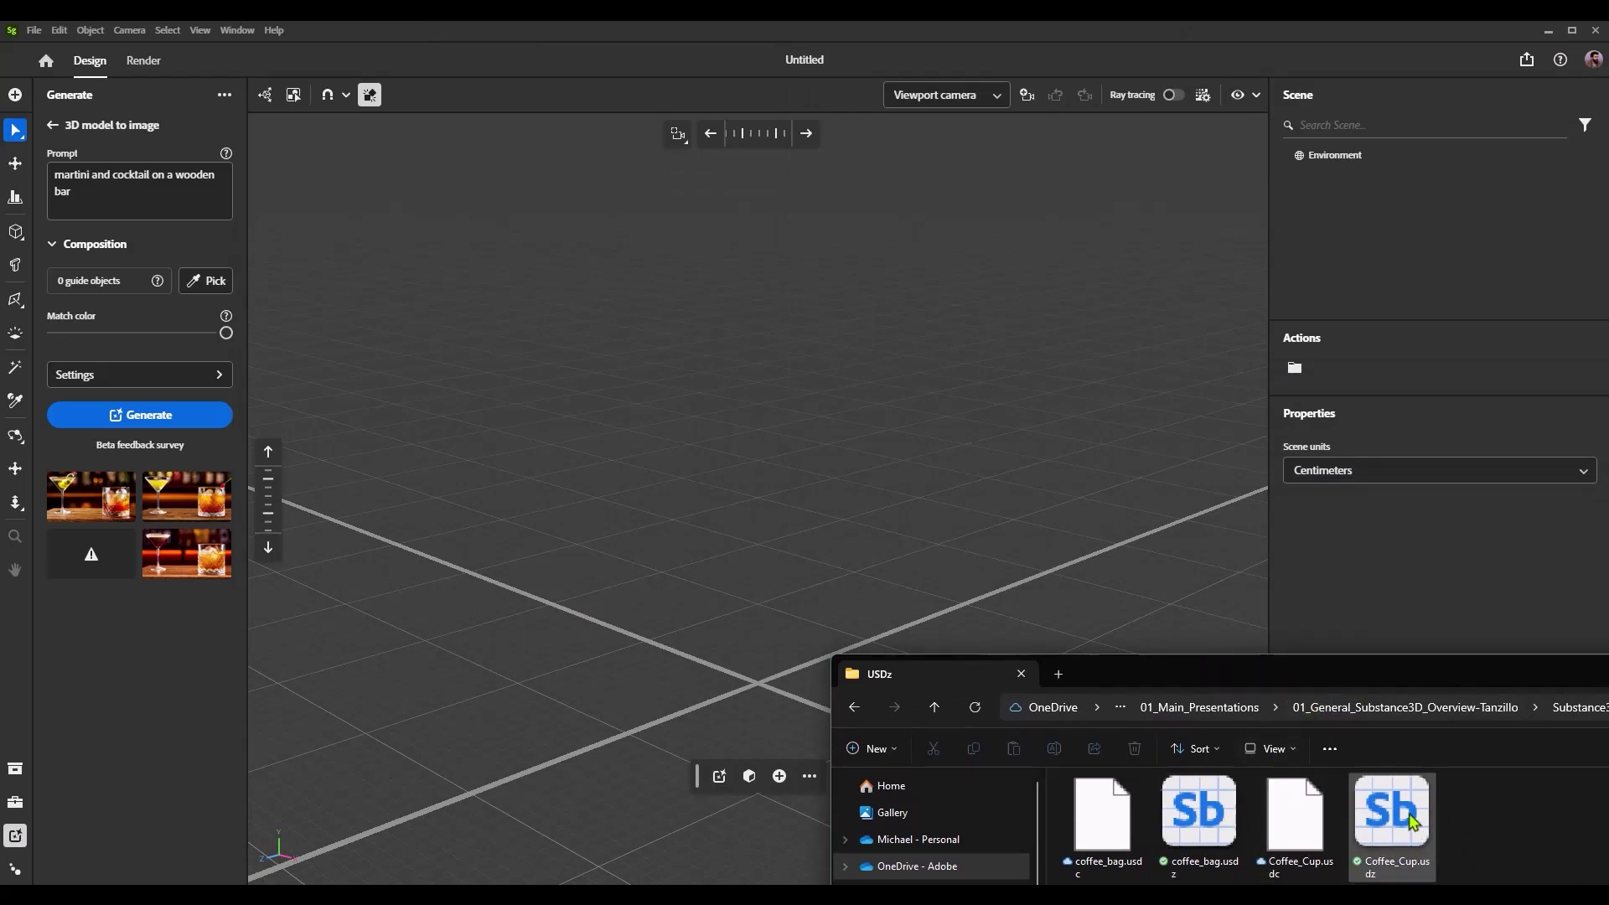
drag(1411, 826, 553, 652)
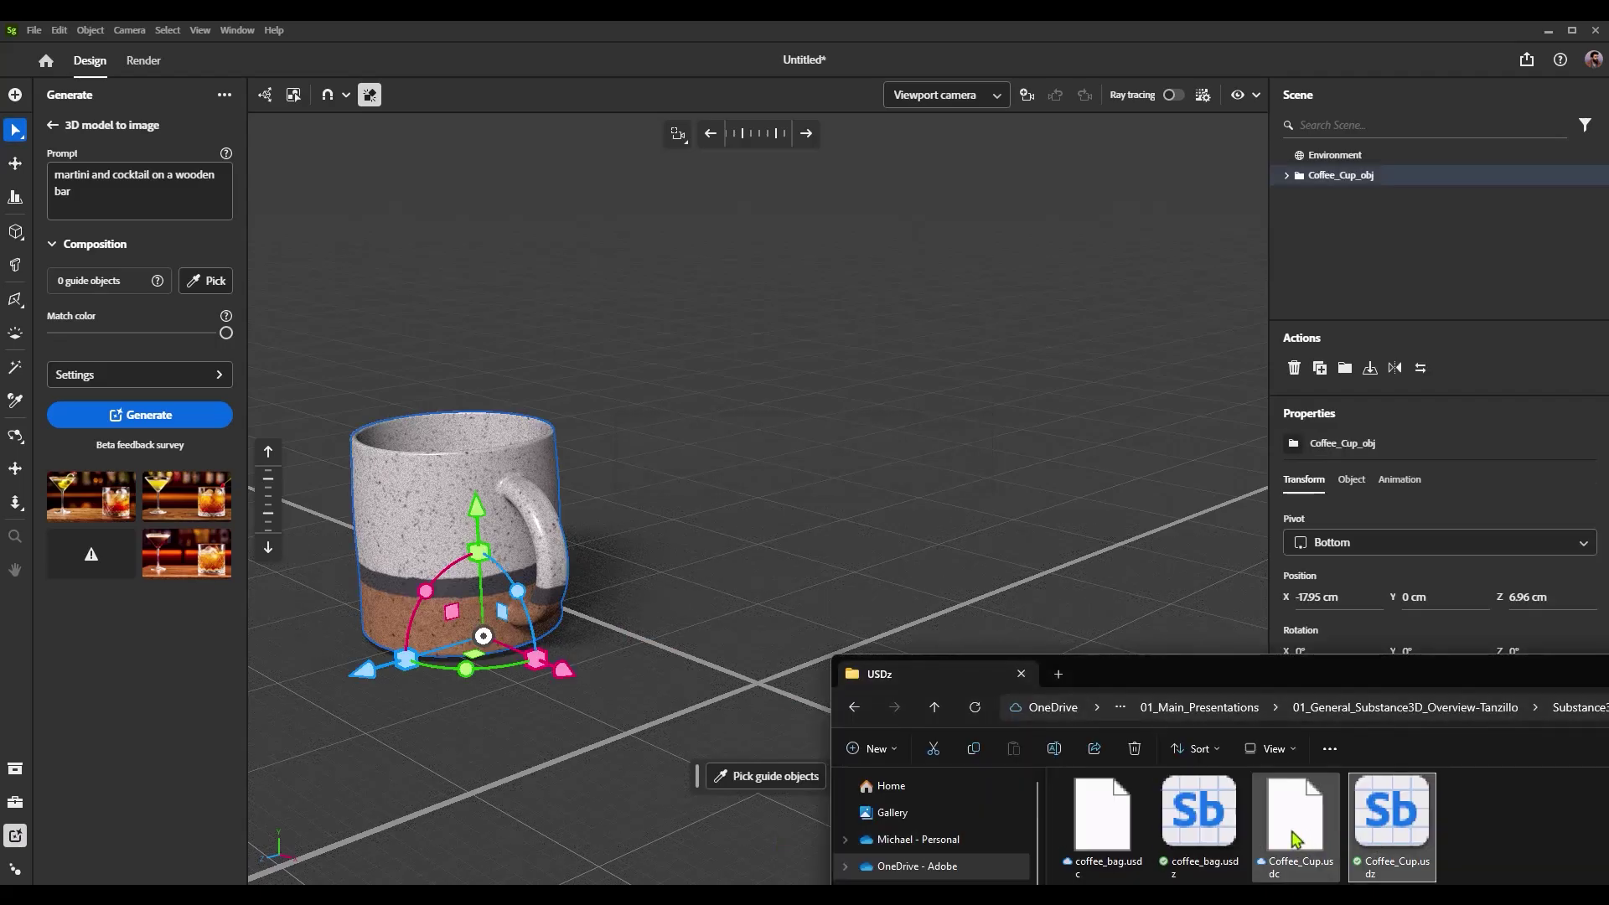
drag(1198, 817, 807, 609)
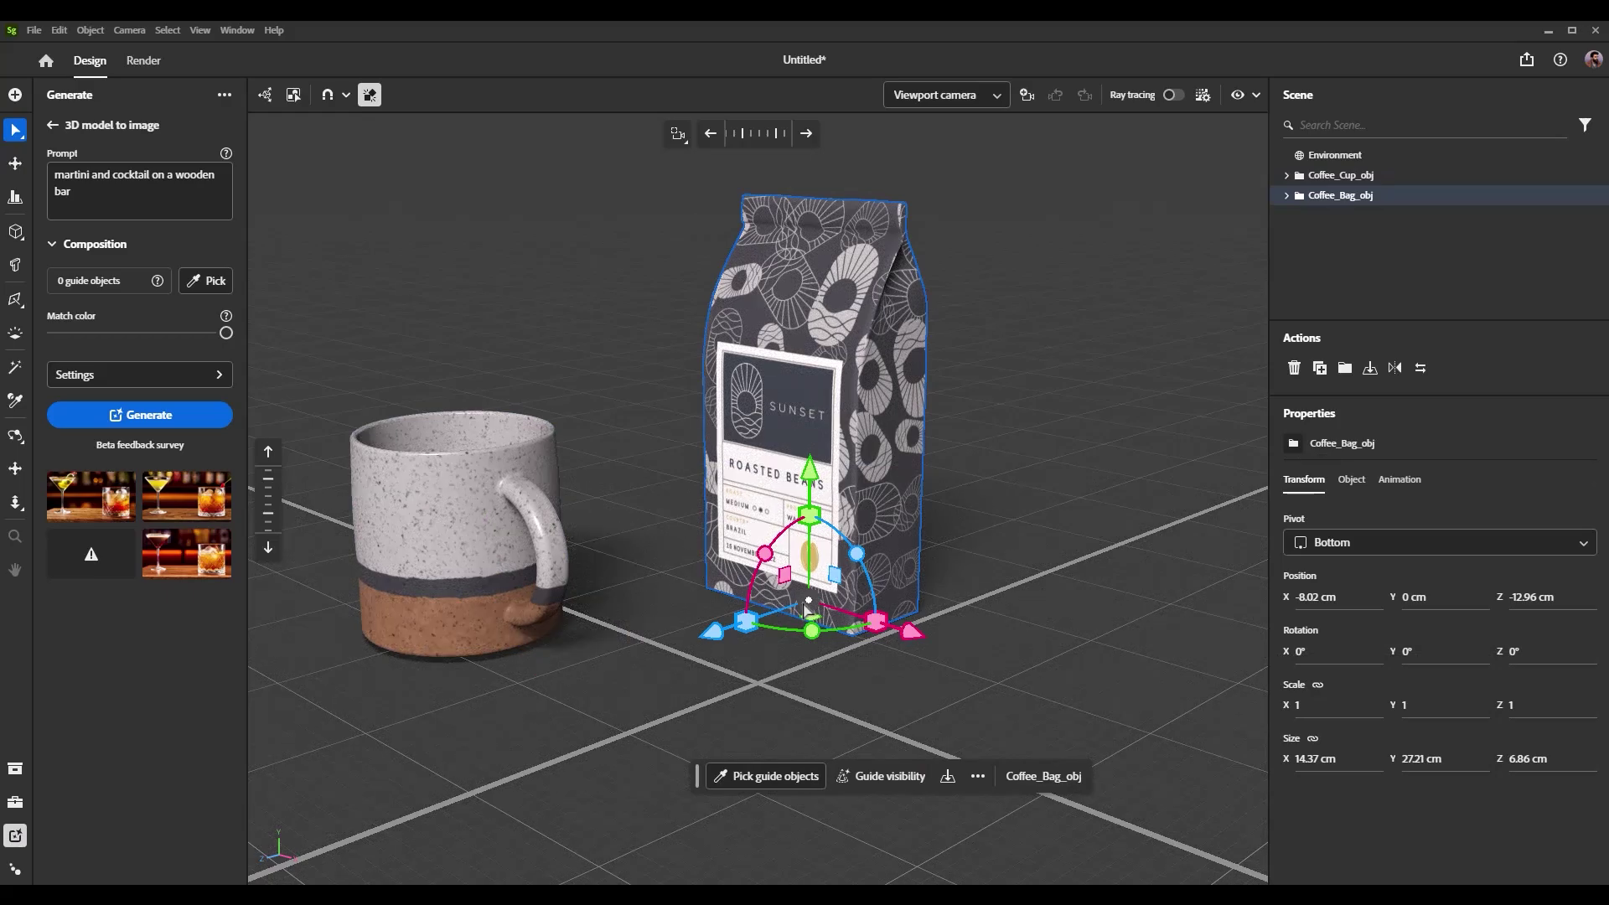
Turn the coffee bag, then rotate the mug's handle to the left and slide it beside the bag.
key(r)
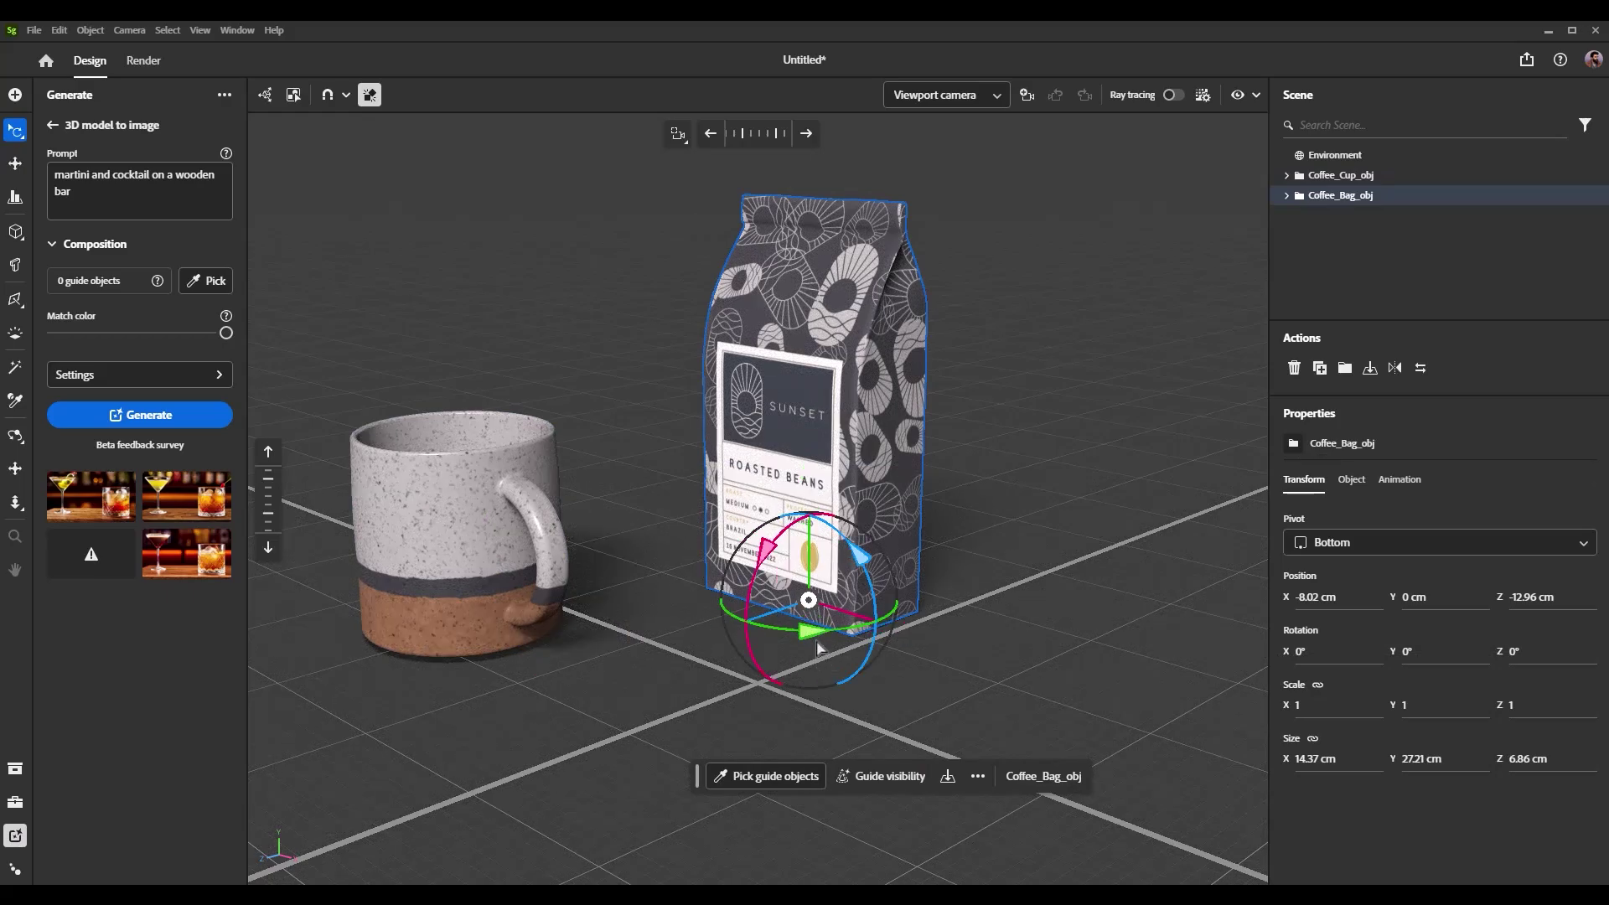
drag(820, 639, 958, 673)
key(v)
click(1341, 176)
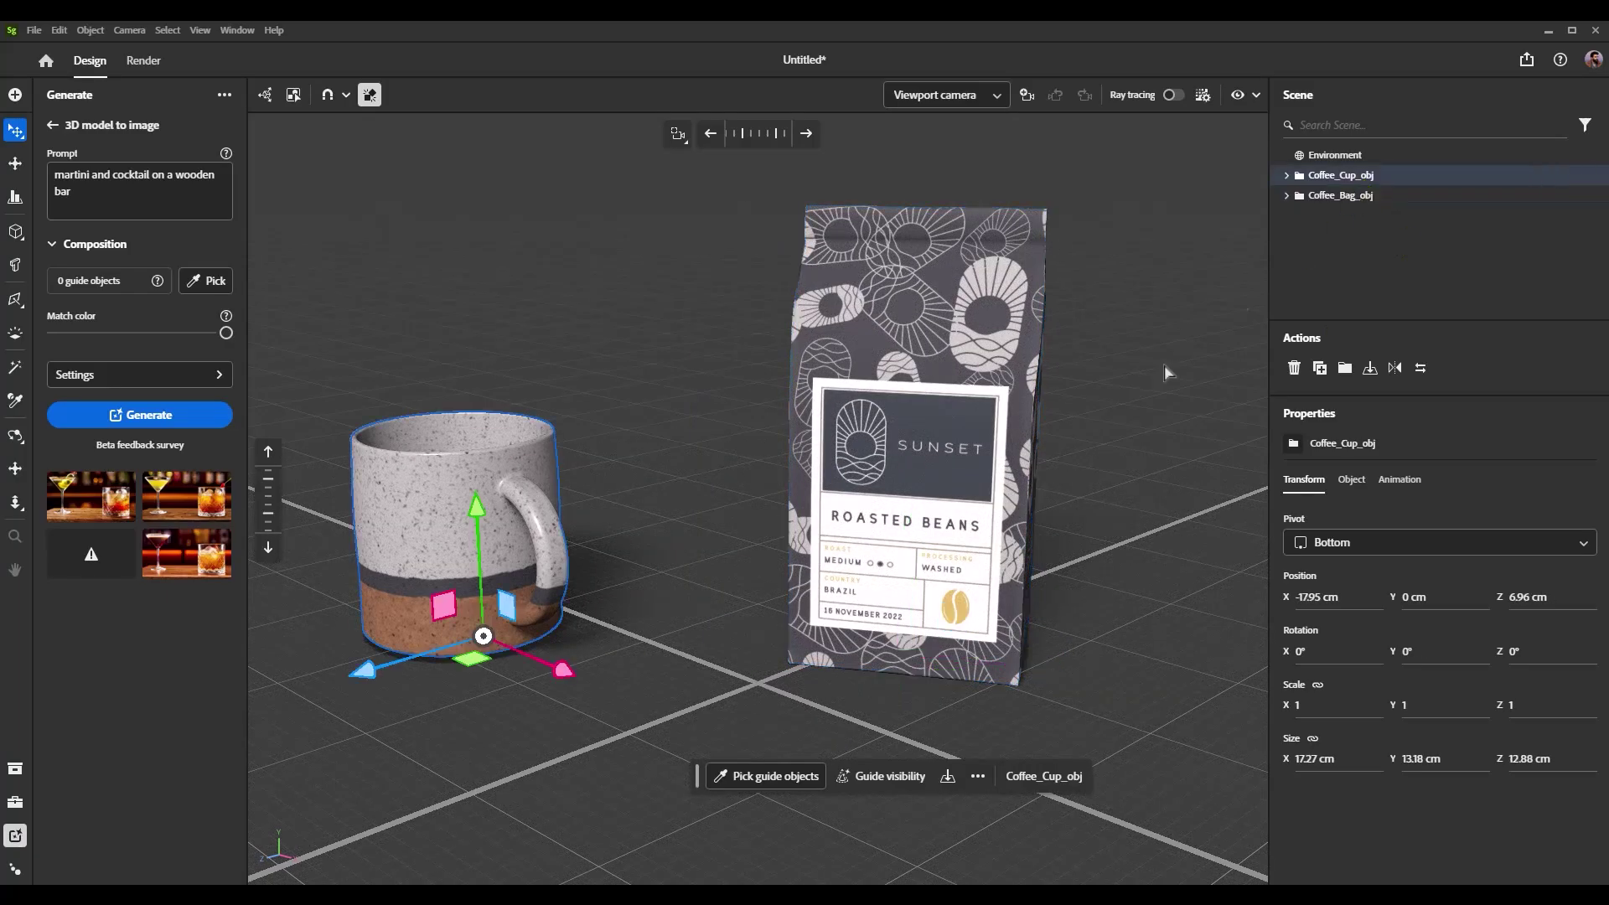
key(r)
drag(504, 696, 104, 650)
key(v)
drag(442, 624, 399, 655)
scroll(845, 567, up, 3)
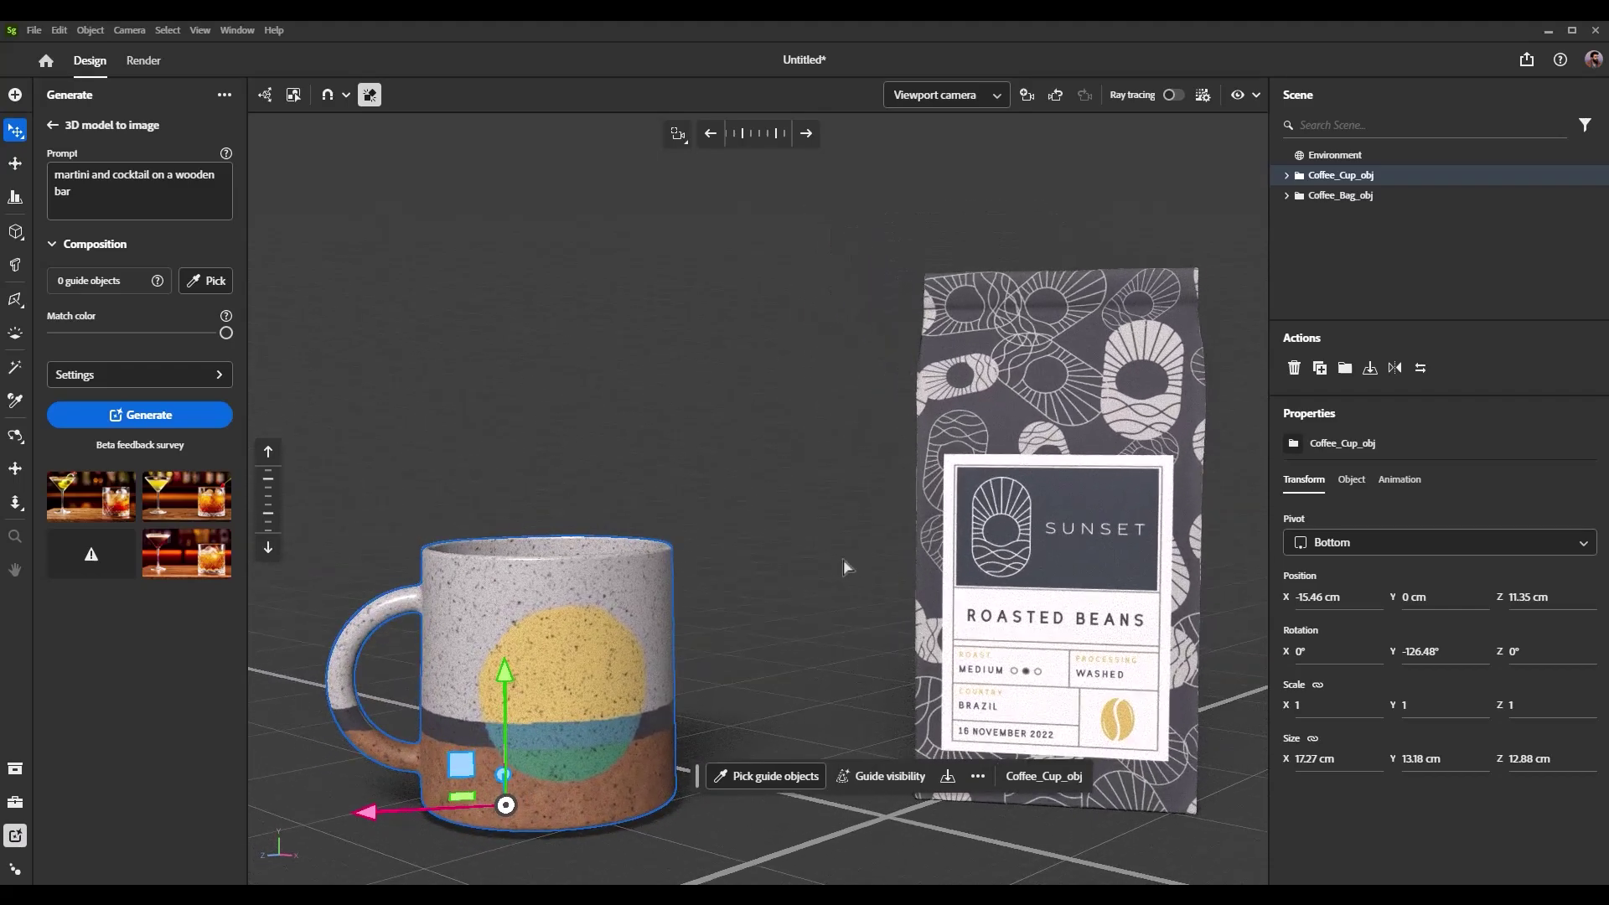
scroll(829, 536, down, 1)
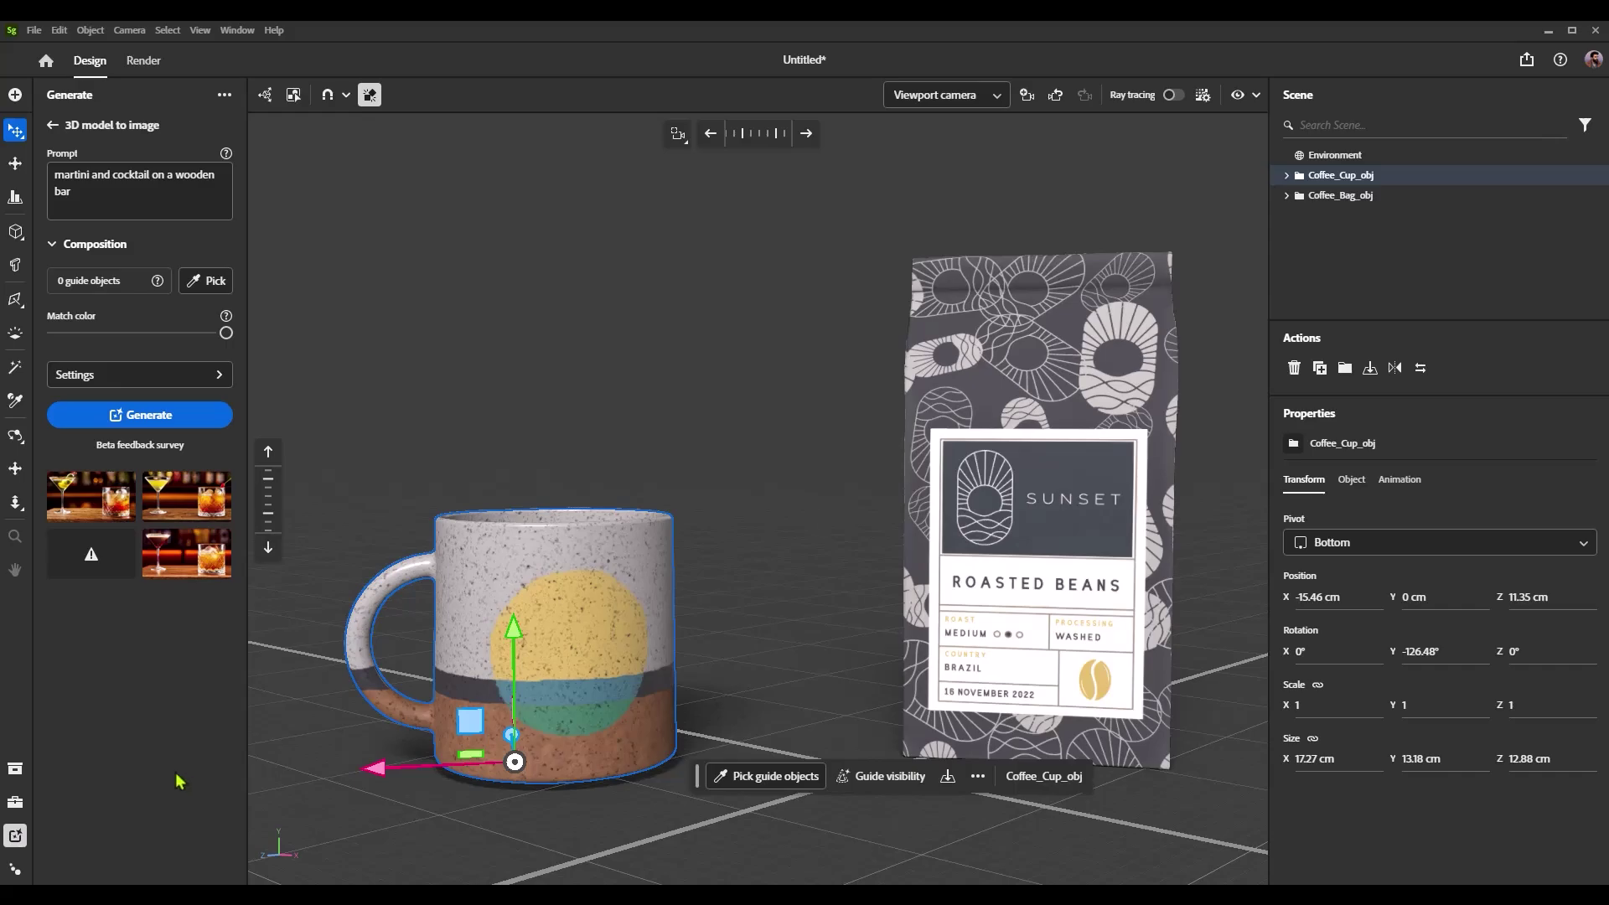
Add a Cube from Assets and size it 50 cm wide, 2 cm high and 100 cm deep.
click(16, 835)
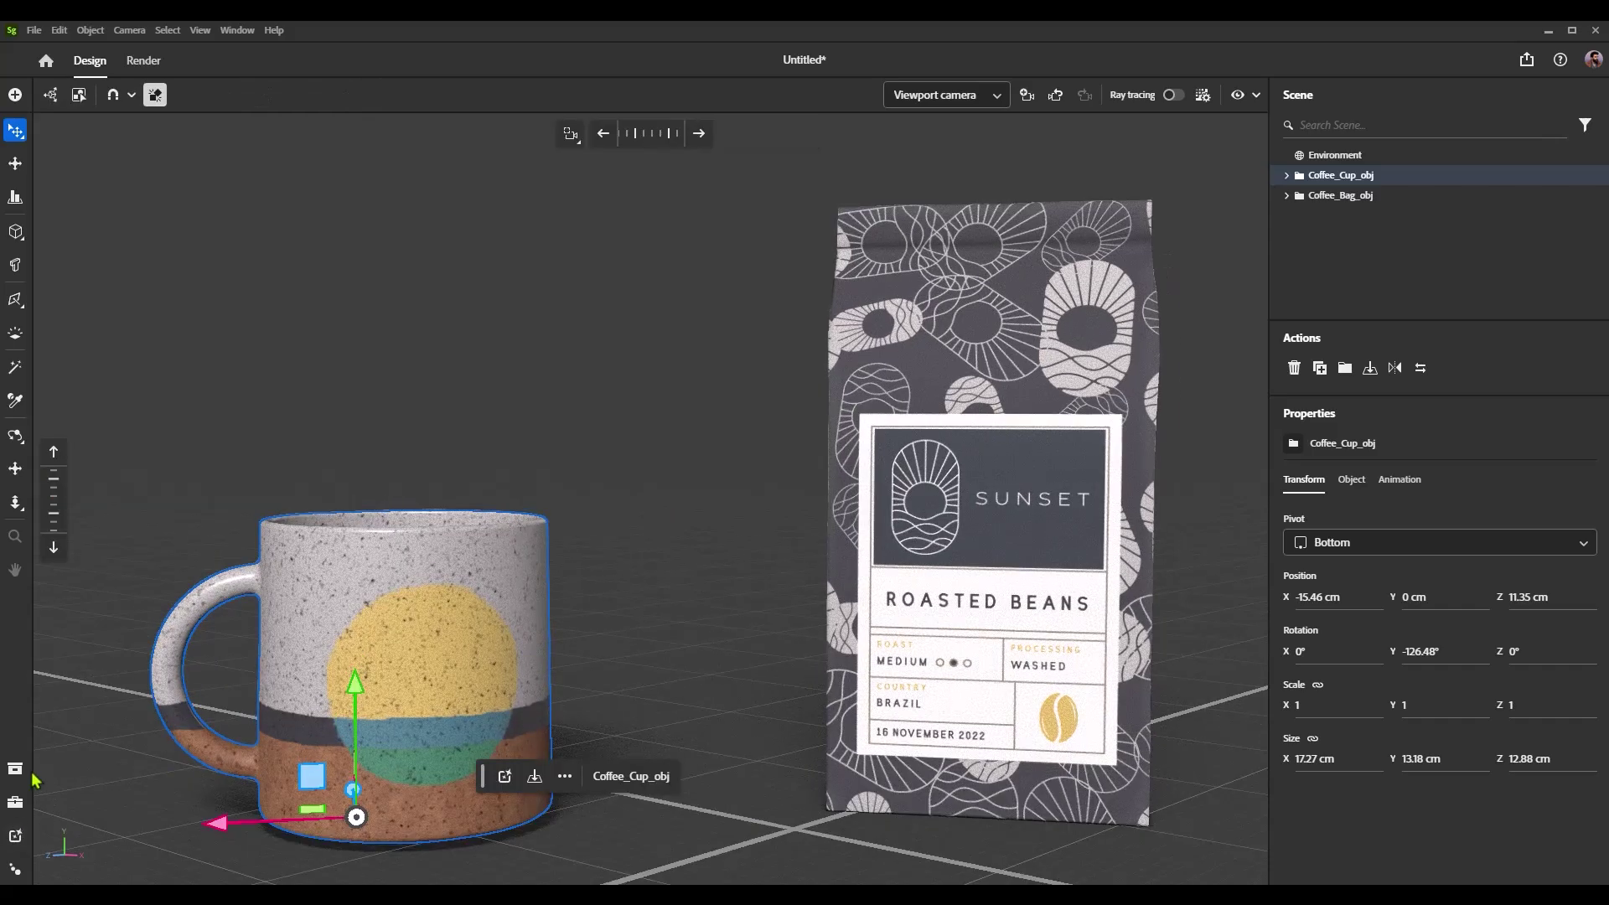
click(22, 772)
click(143, 307)
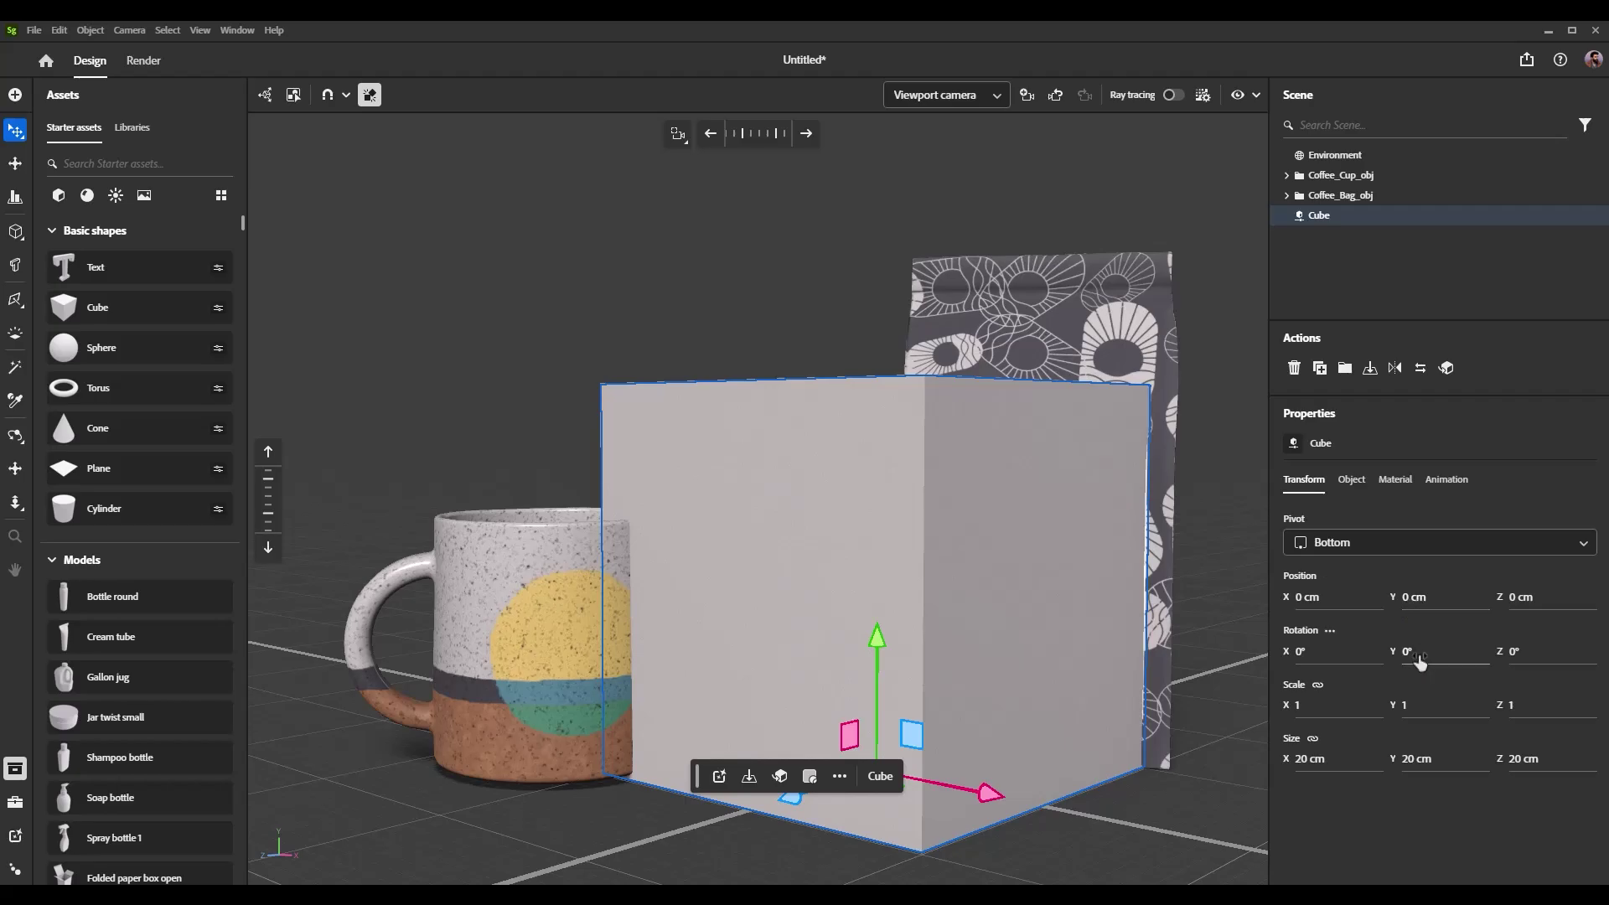
click(1351, 479)
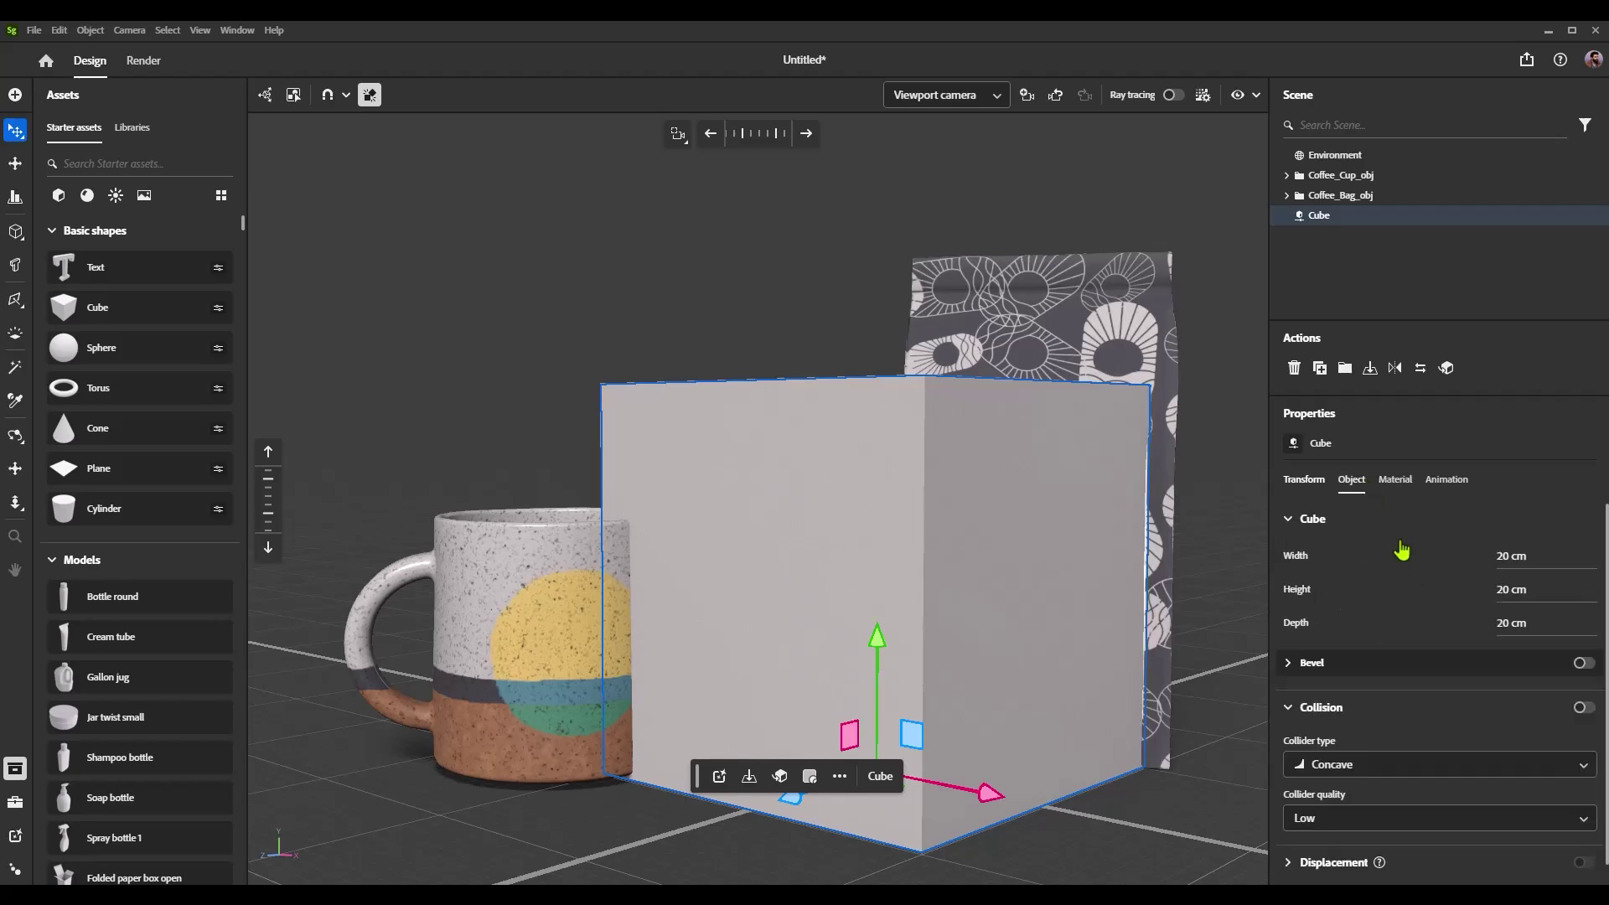
click(1518, 602)
text(2)
key(Return)
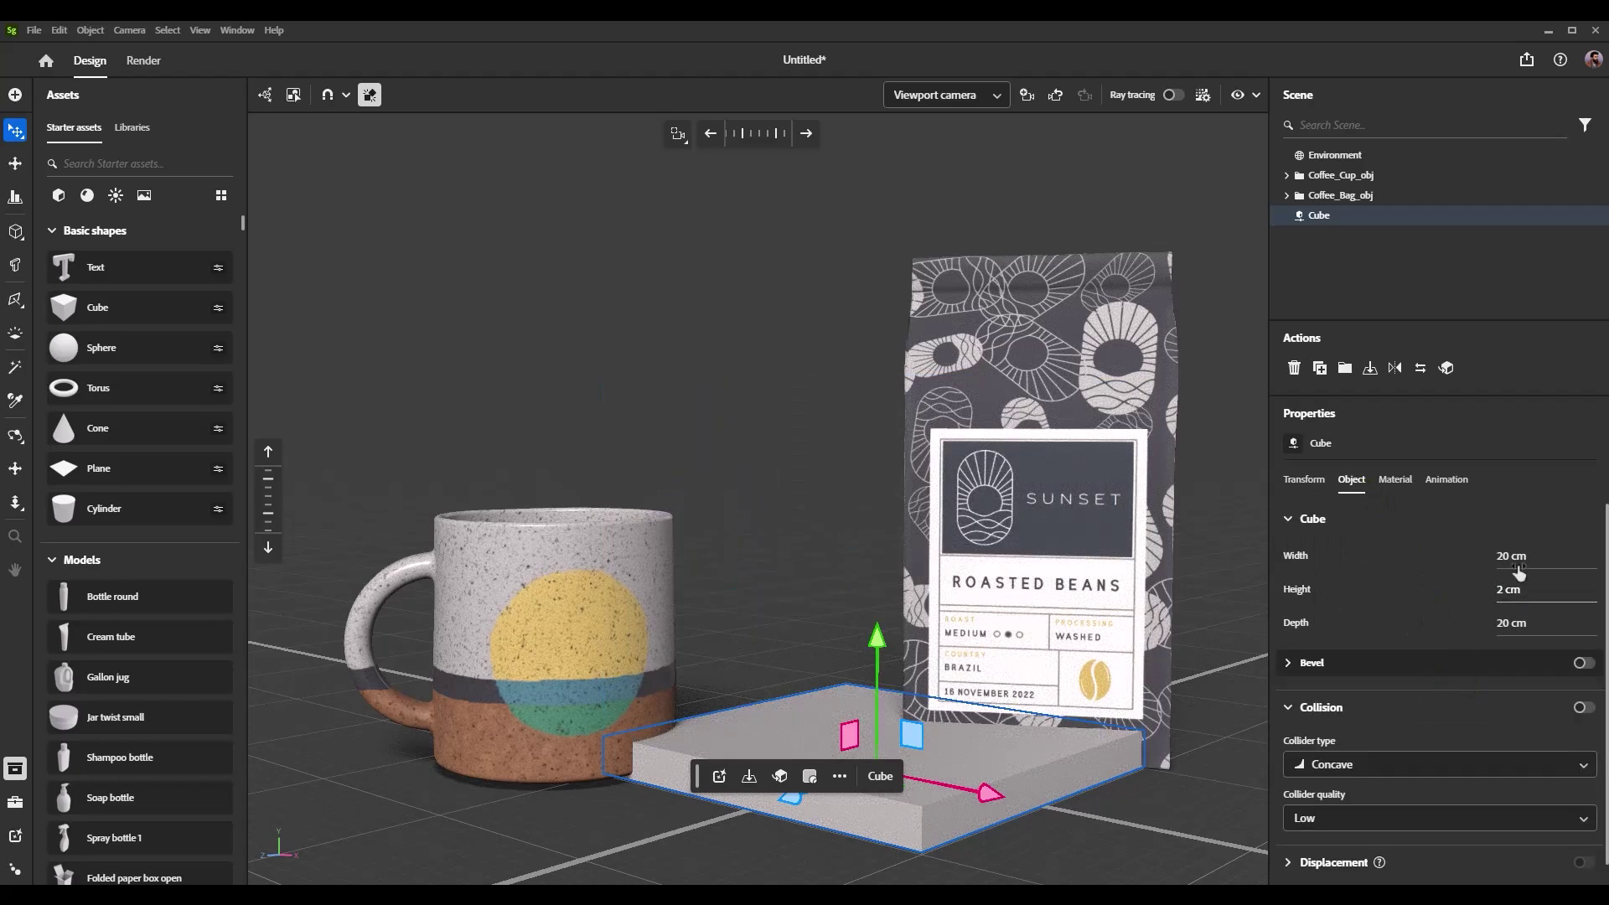
click(1515, 562)
text(50)
key(Tab)
key(Tab)
text(100)
key(Return)
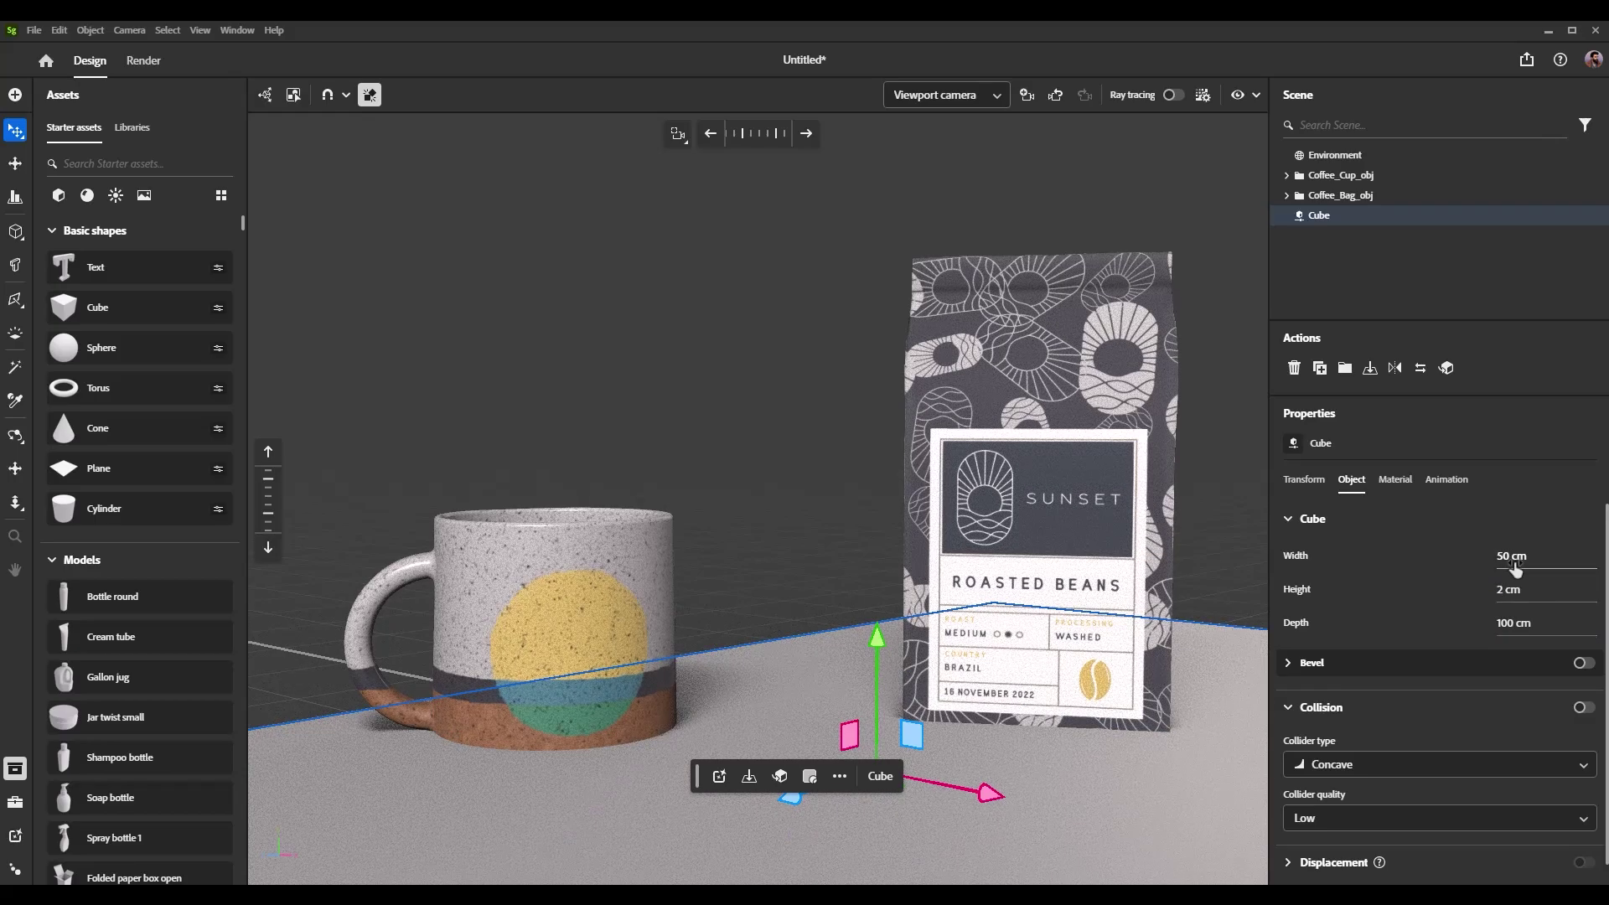
Move the mug forward and left on the slab, then select Environment in the Scene list.
mouse_move(796, 737)
alt+mouse_down()
mouse_move(719, 703)
mouse_move(784, 732)
alt+mouse_up()
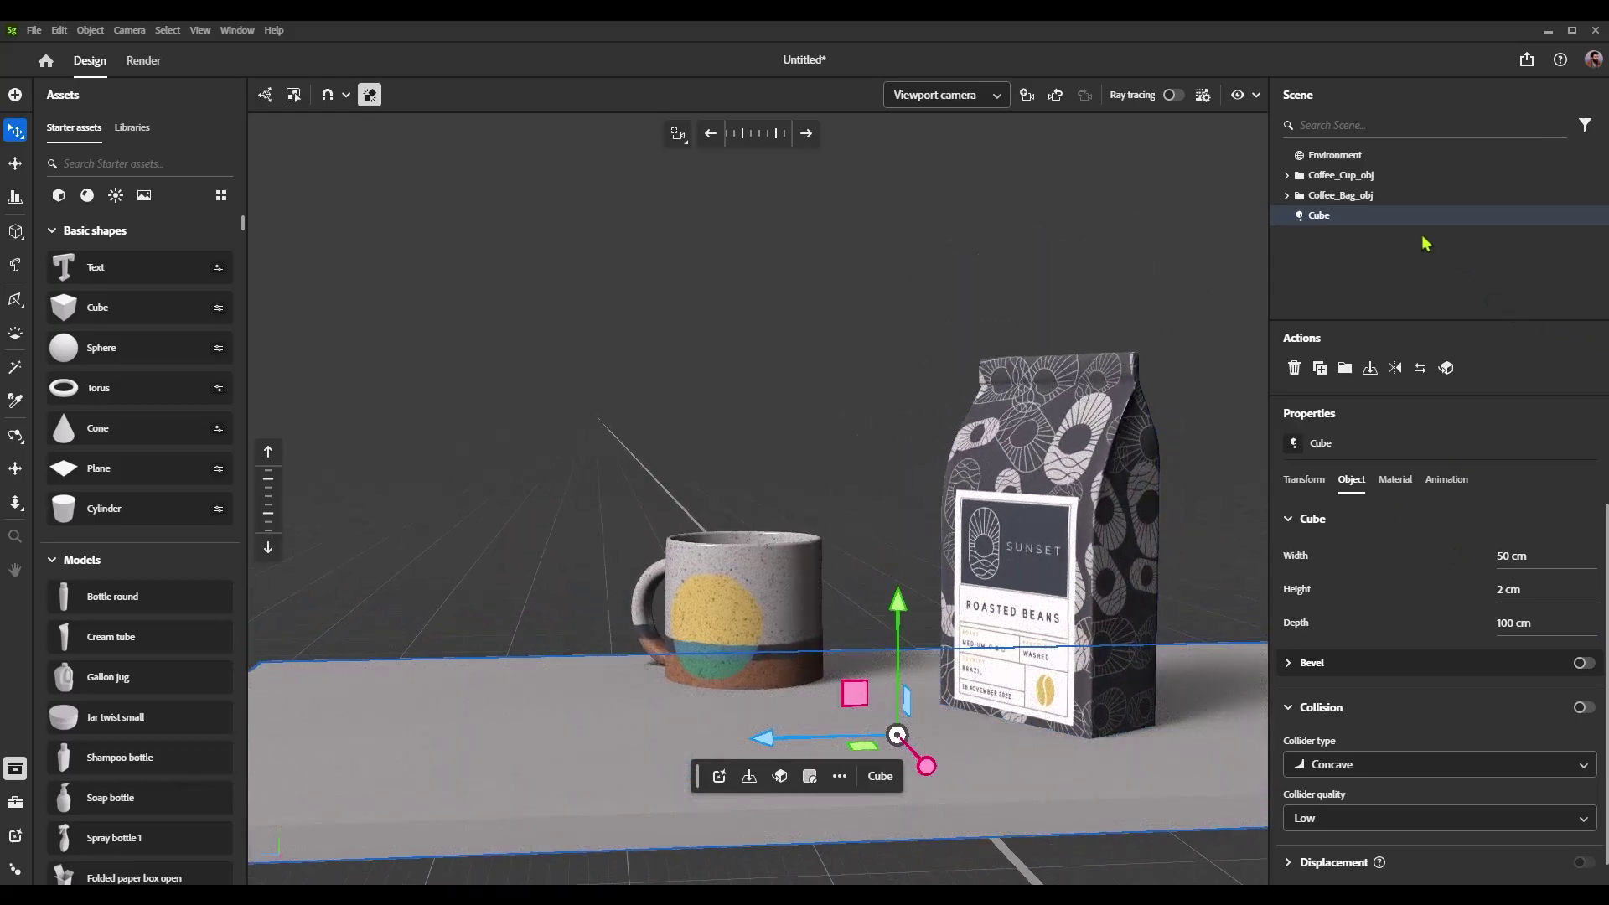
click(1339, 175)
drag(713, 702, 738, 535)
key(r)
scroll(834, 510, up, 5)
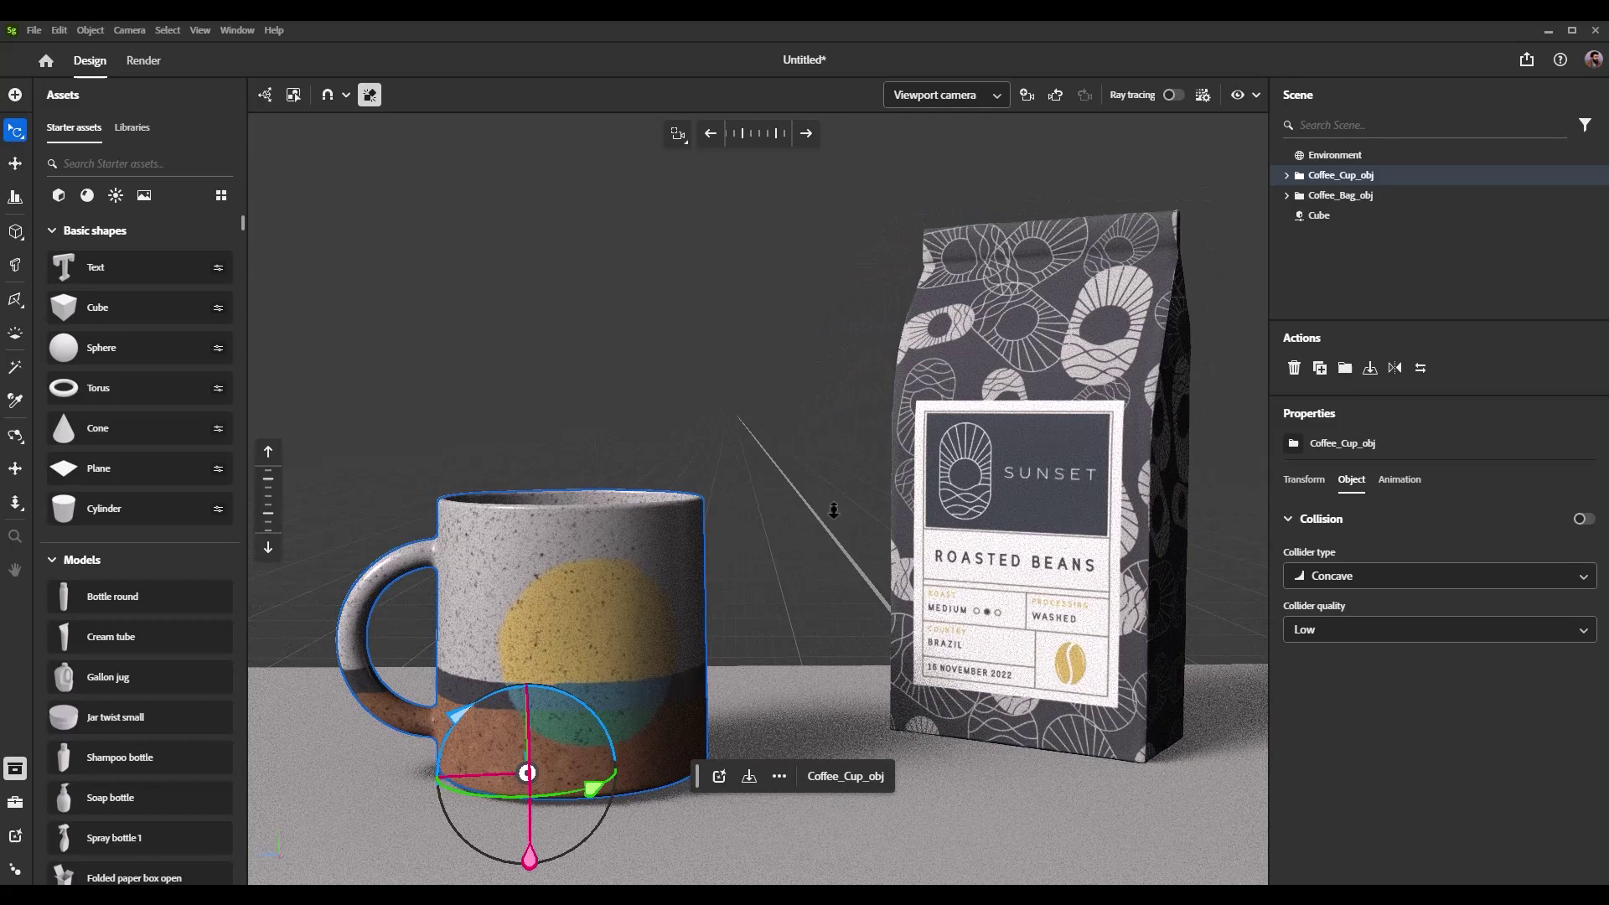
middle_drag(834, 510, 790, 526)
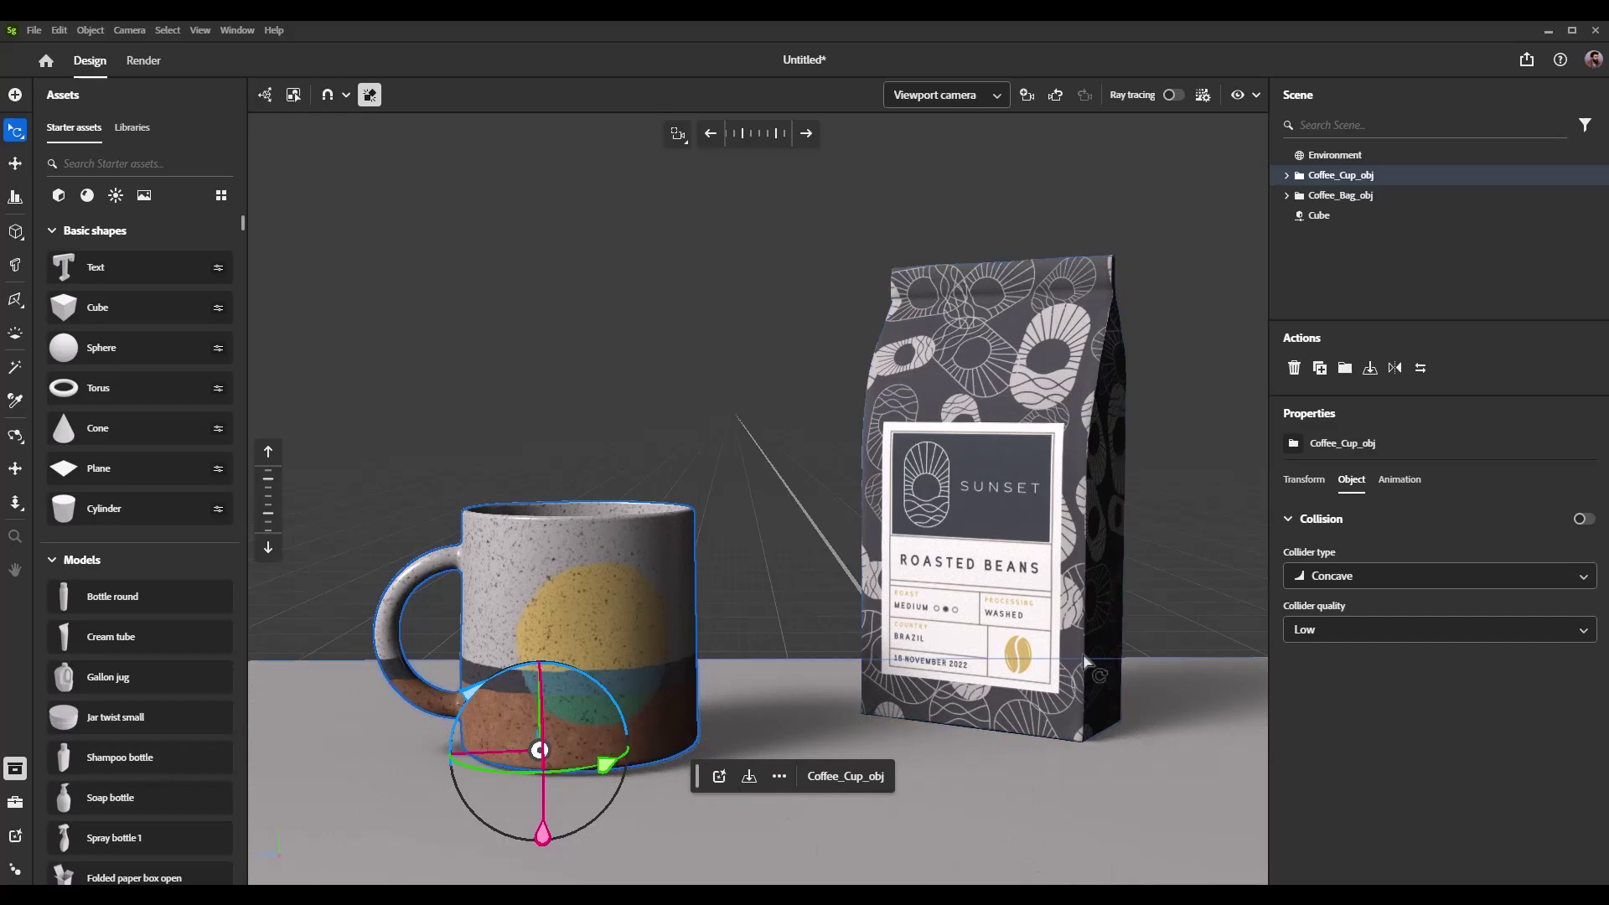
scroll(1024, 584, down, 5)
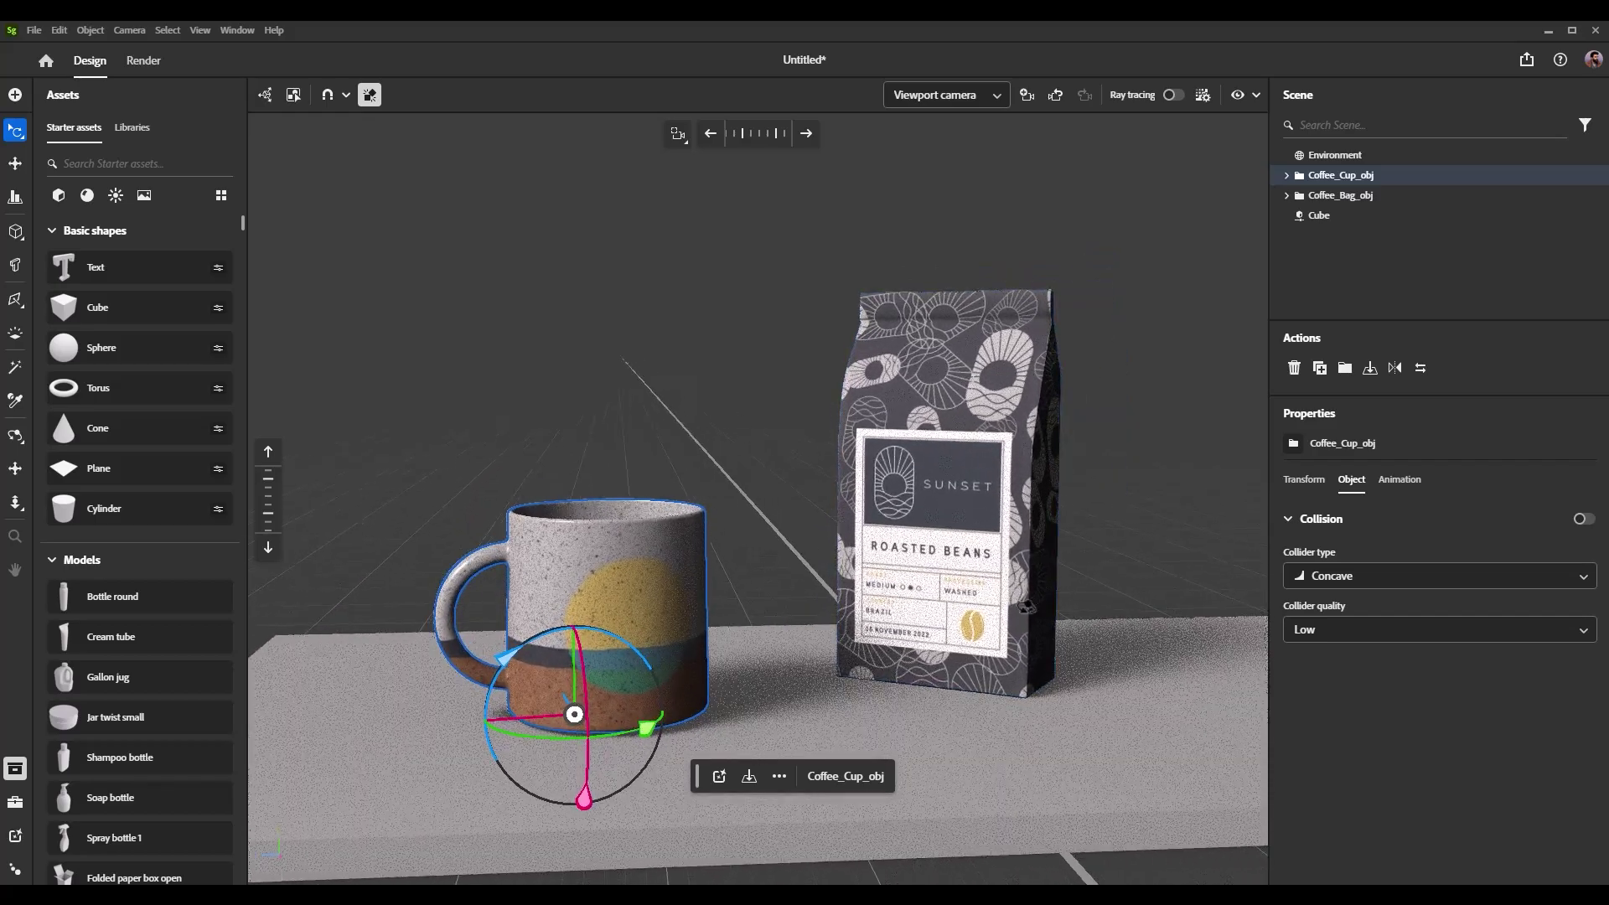
click(1052, 383)
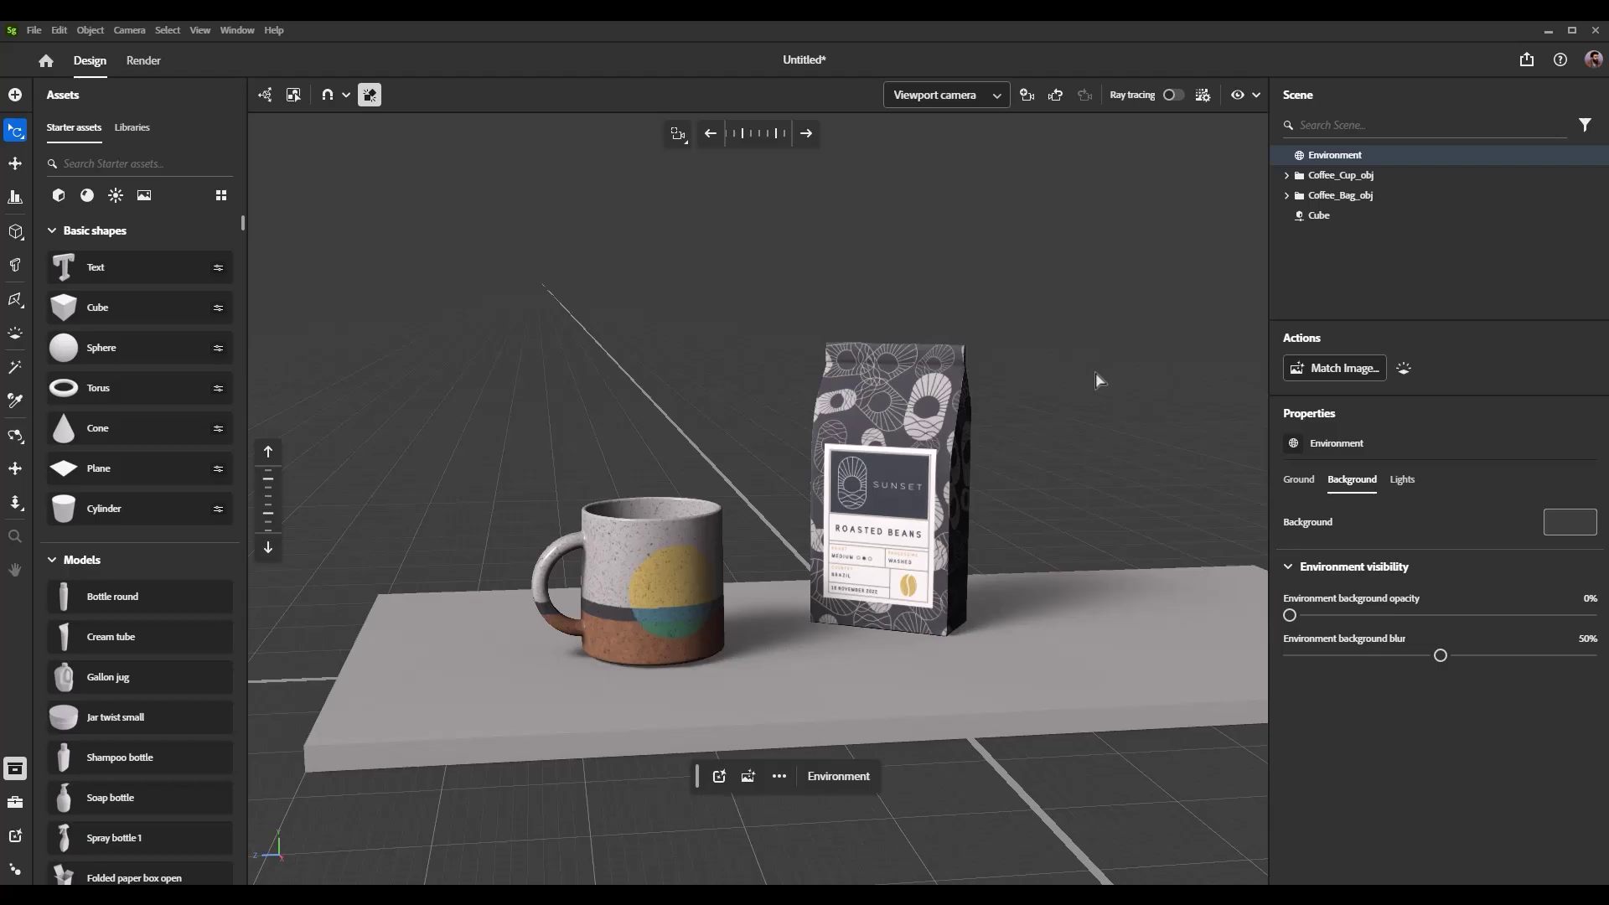
Generate Text to 3D models from the prompt 'metal spoon'.
click(15, 768)
click(16, 836)
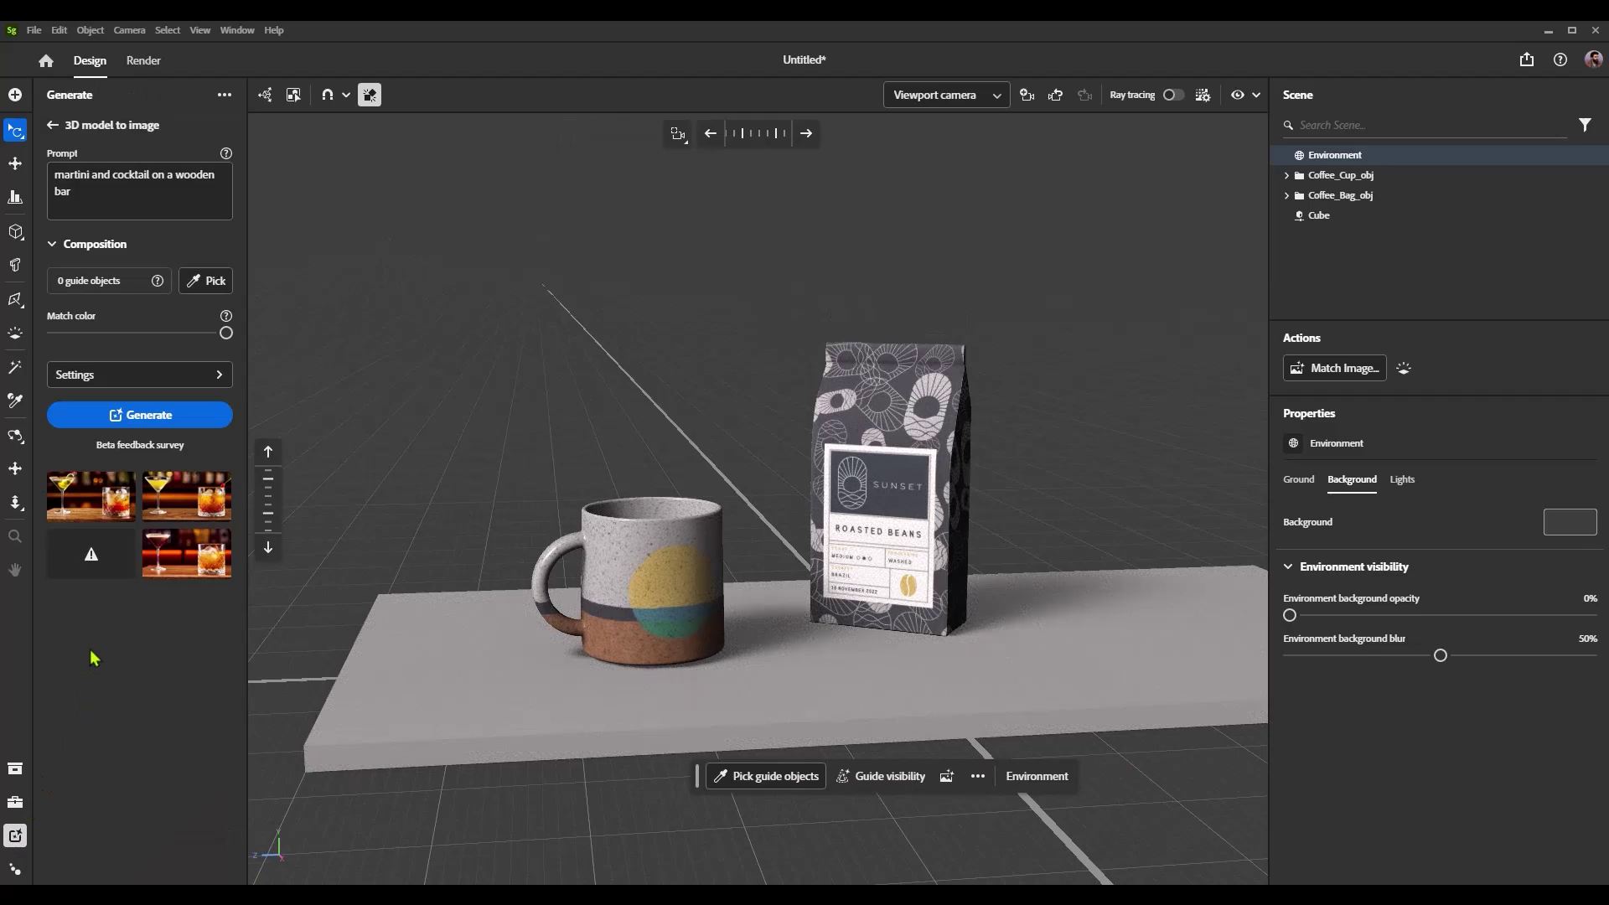
click(53, 125)
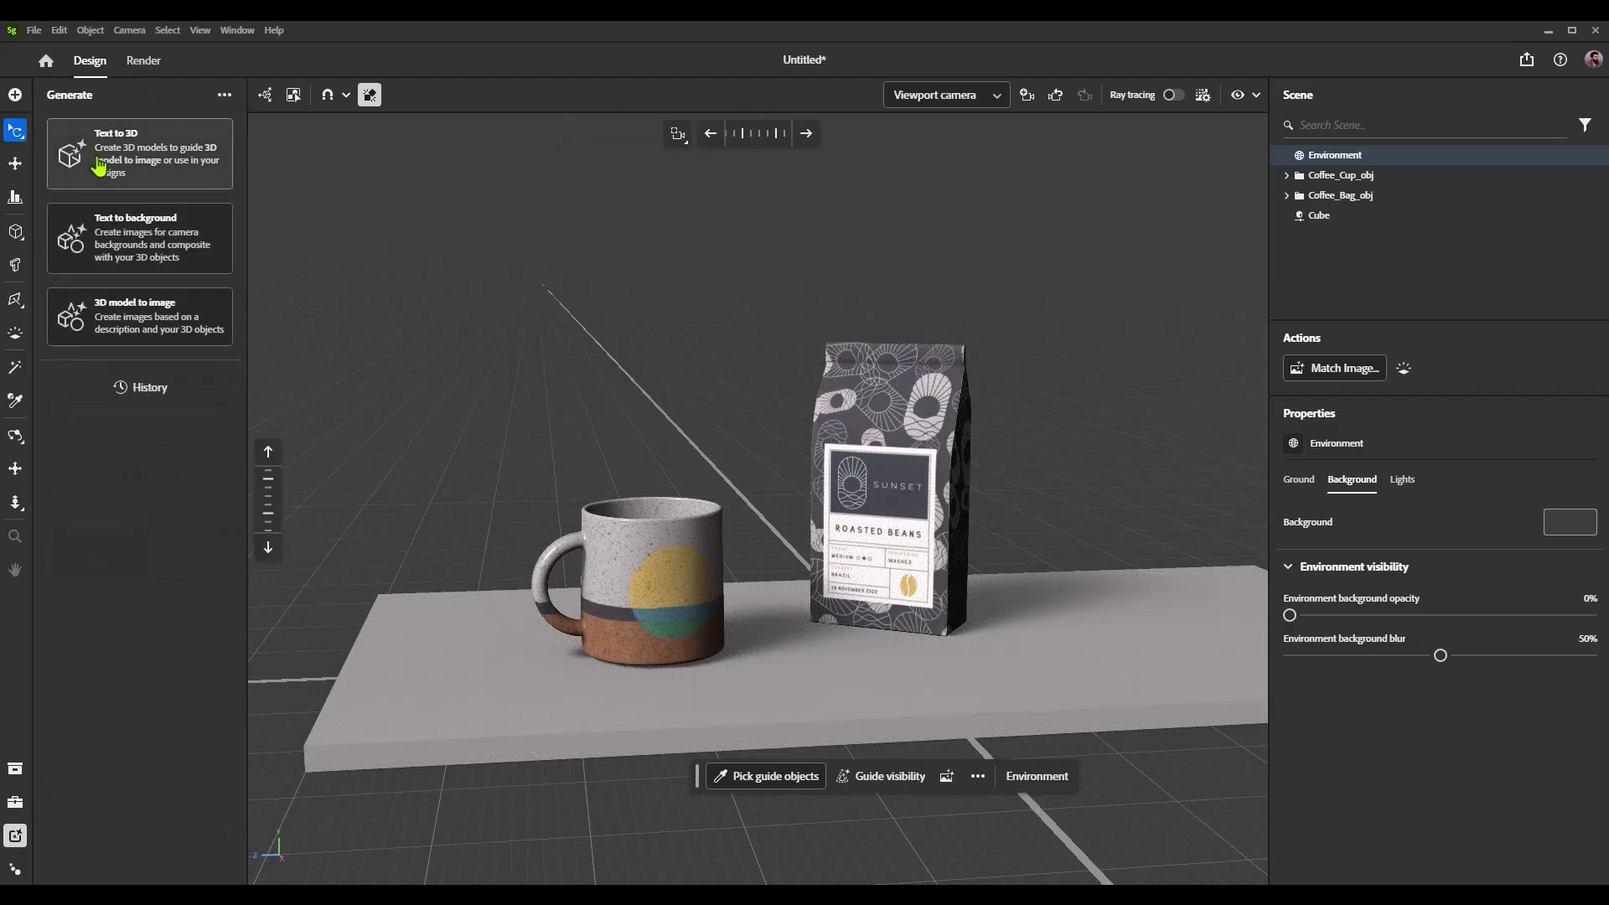
click(99, 166)
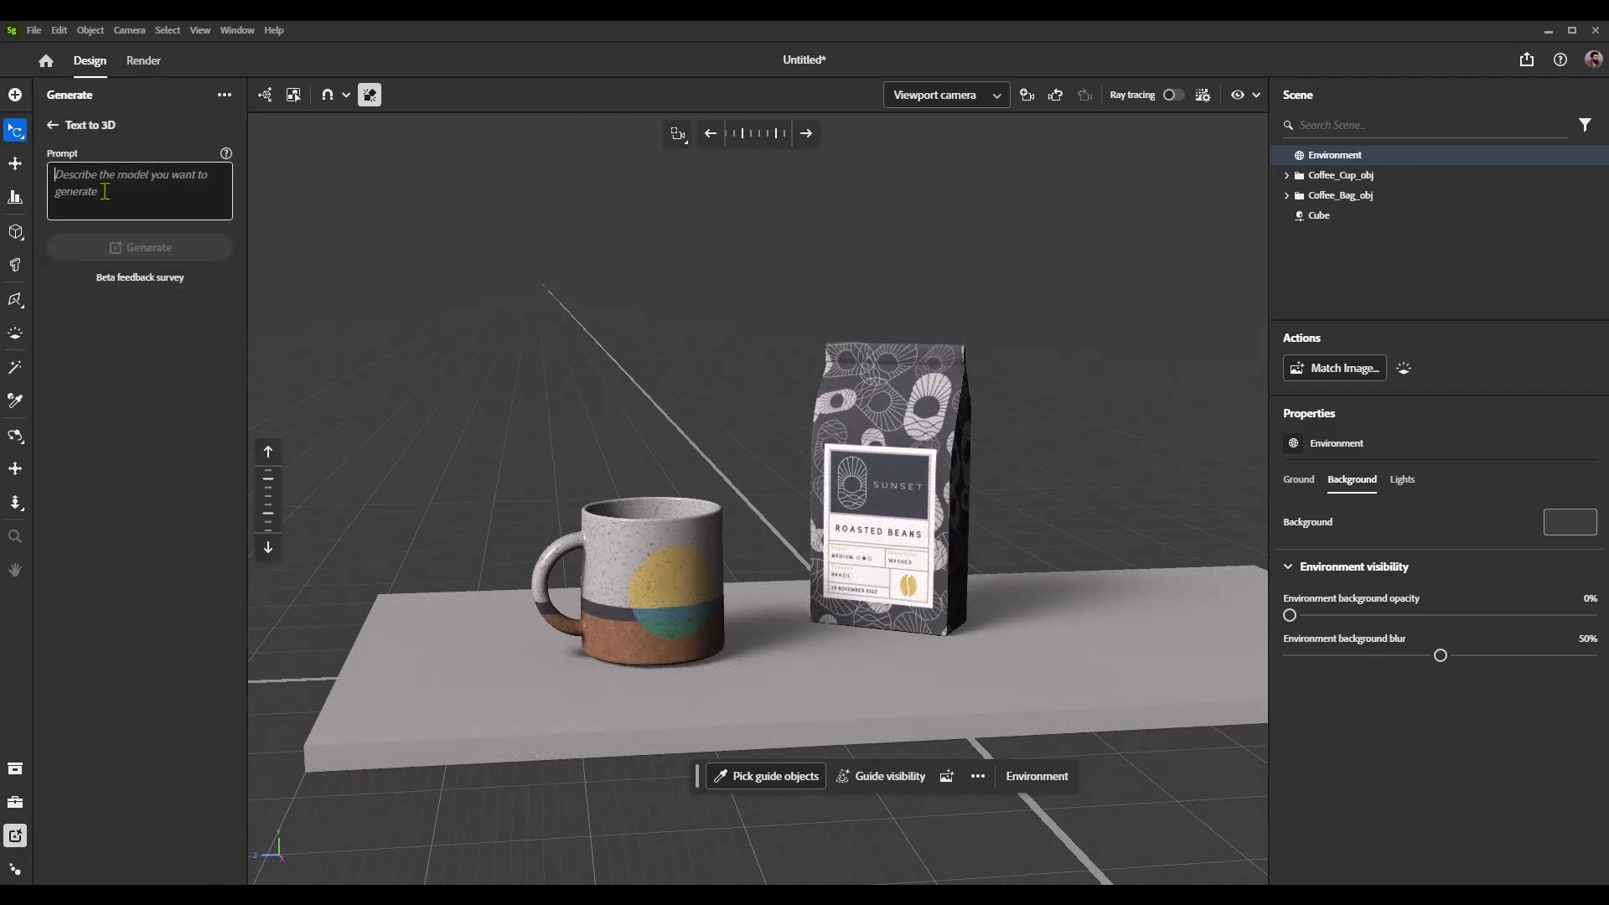
text(metal spoon)
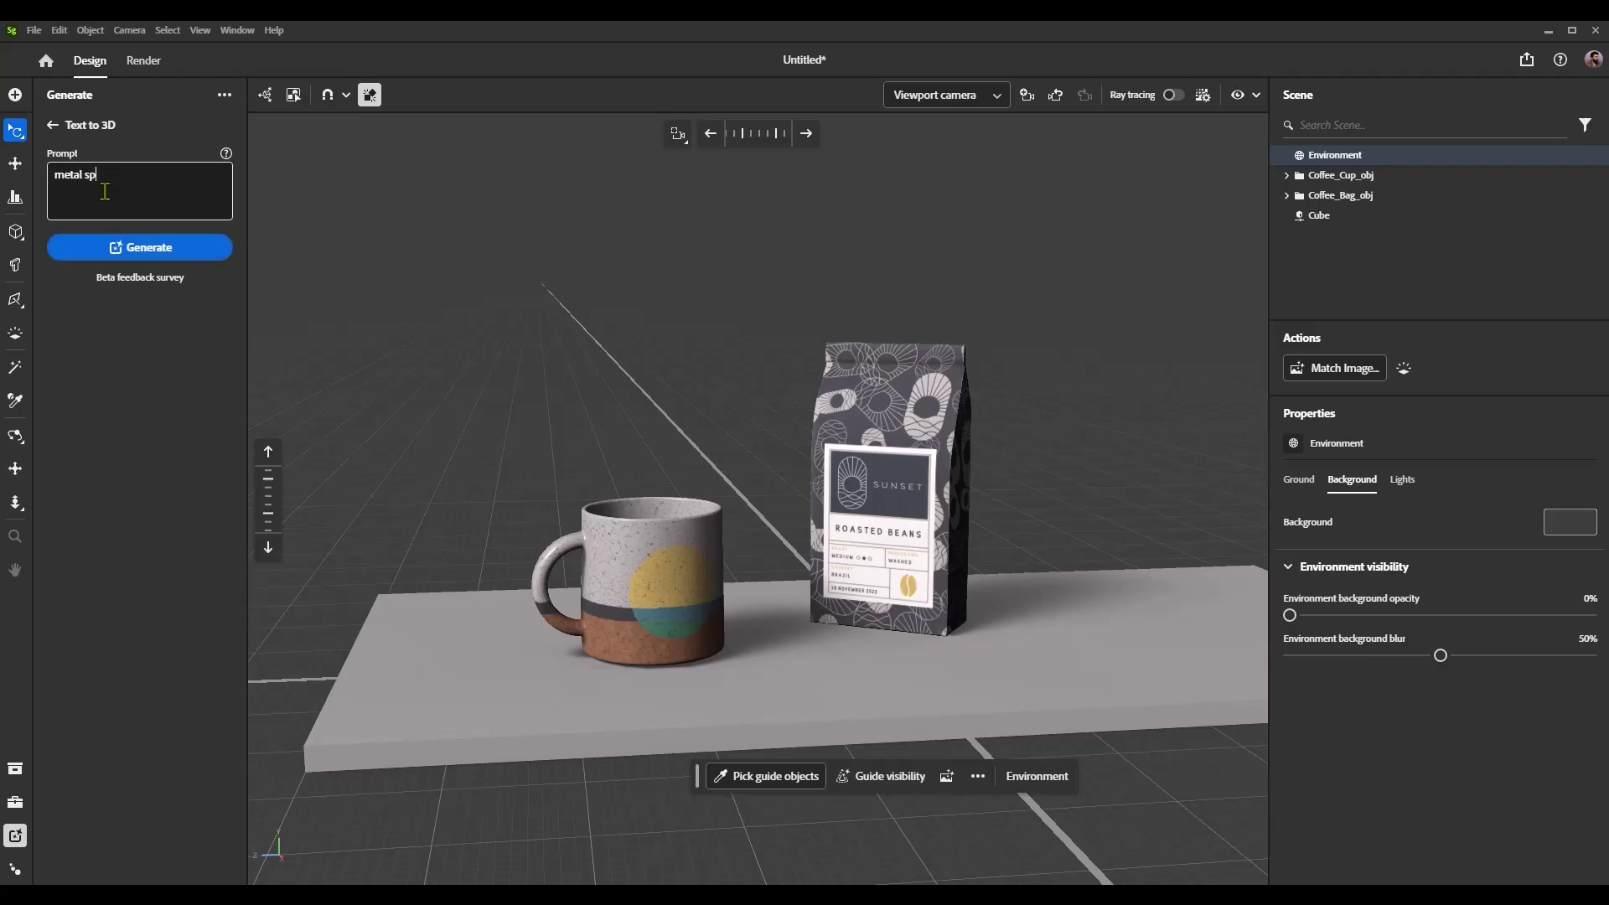
click(140, 247)
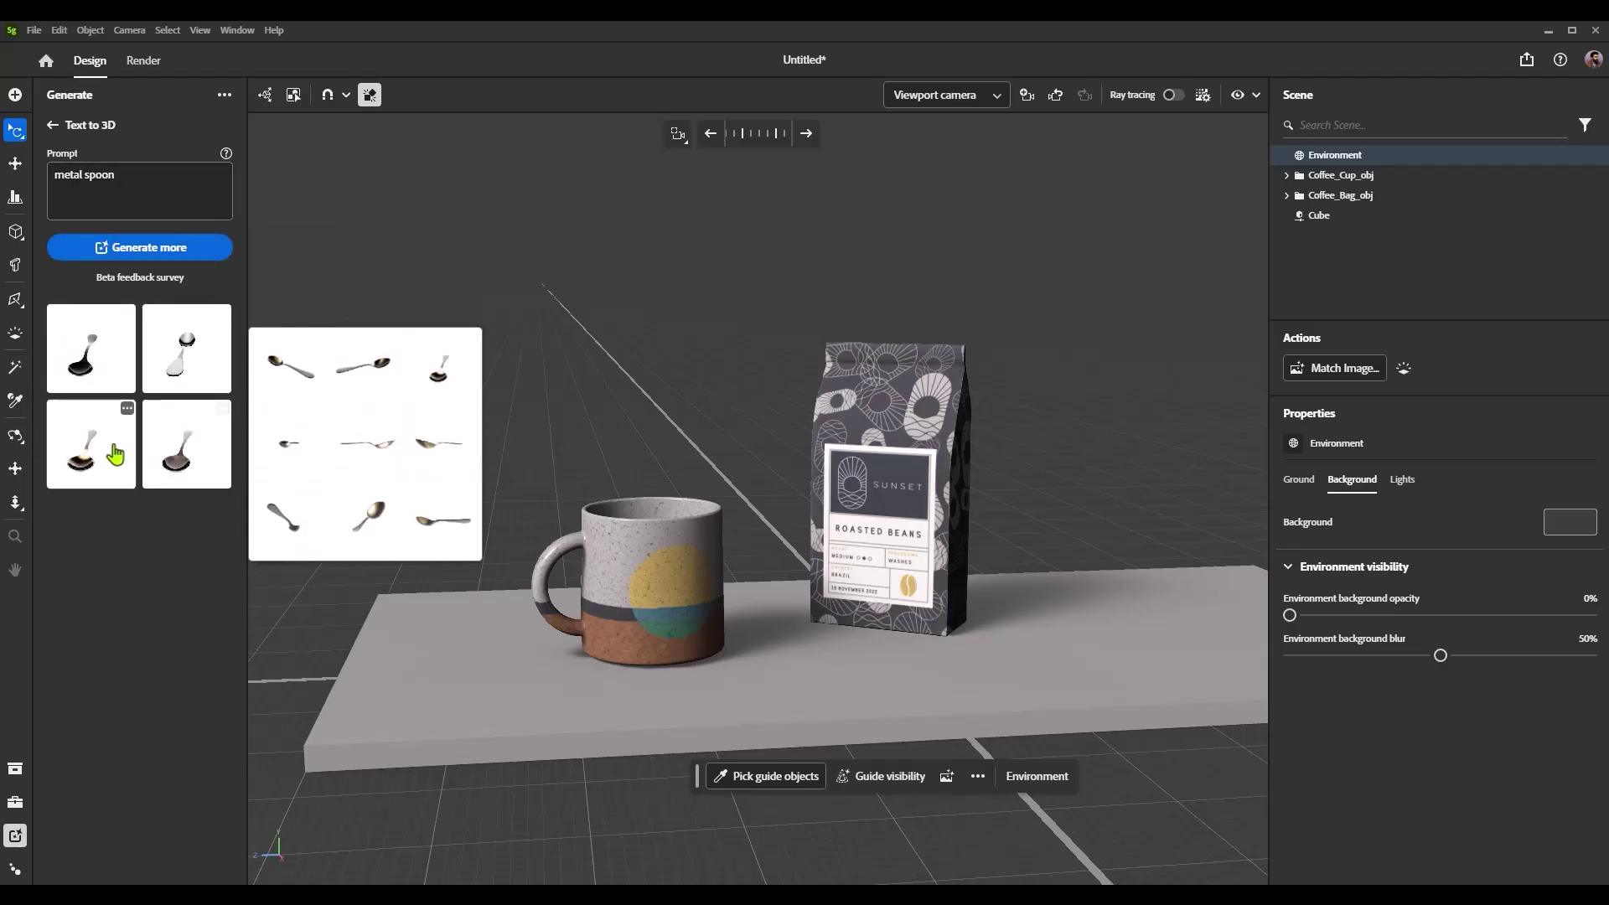
Place the second spoon at 0.1 scale and move it up toward the tabletop beside the bag.
mouse_move(80, 368)
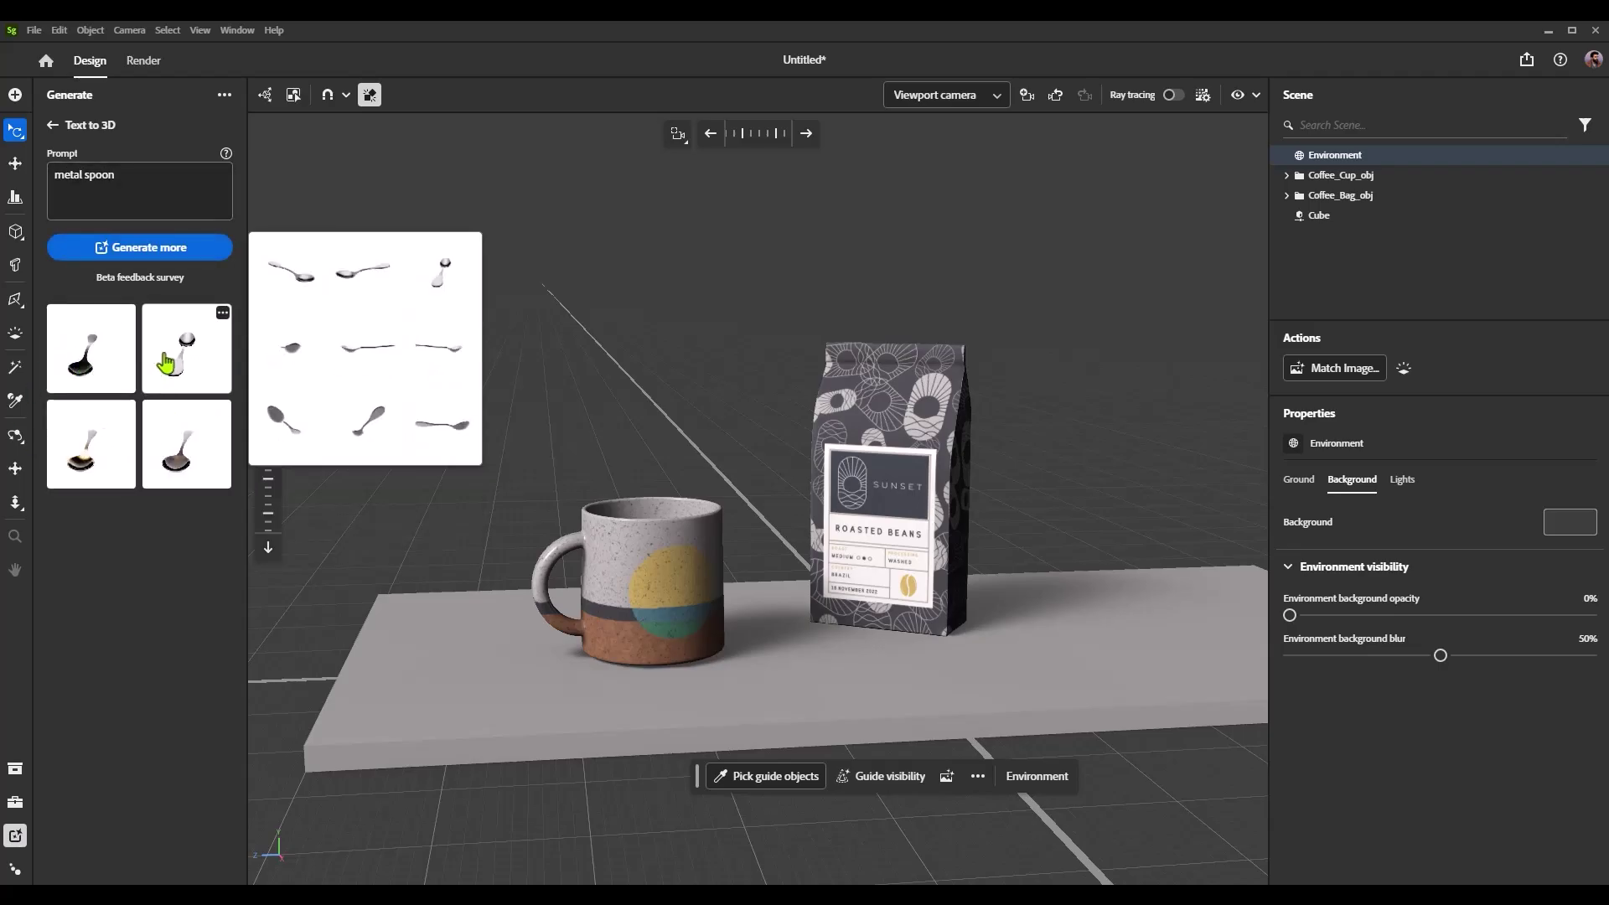
drag(171, 364, 798, 657)
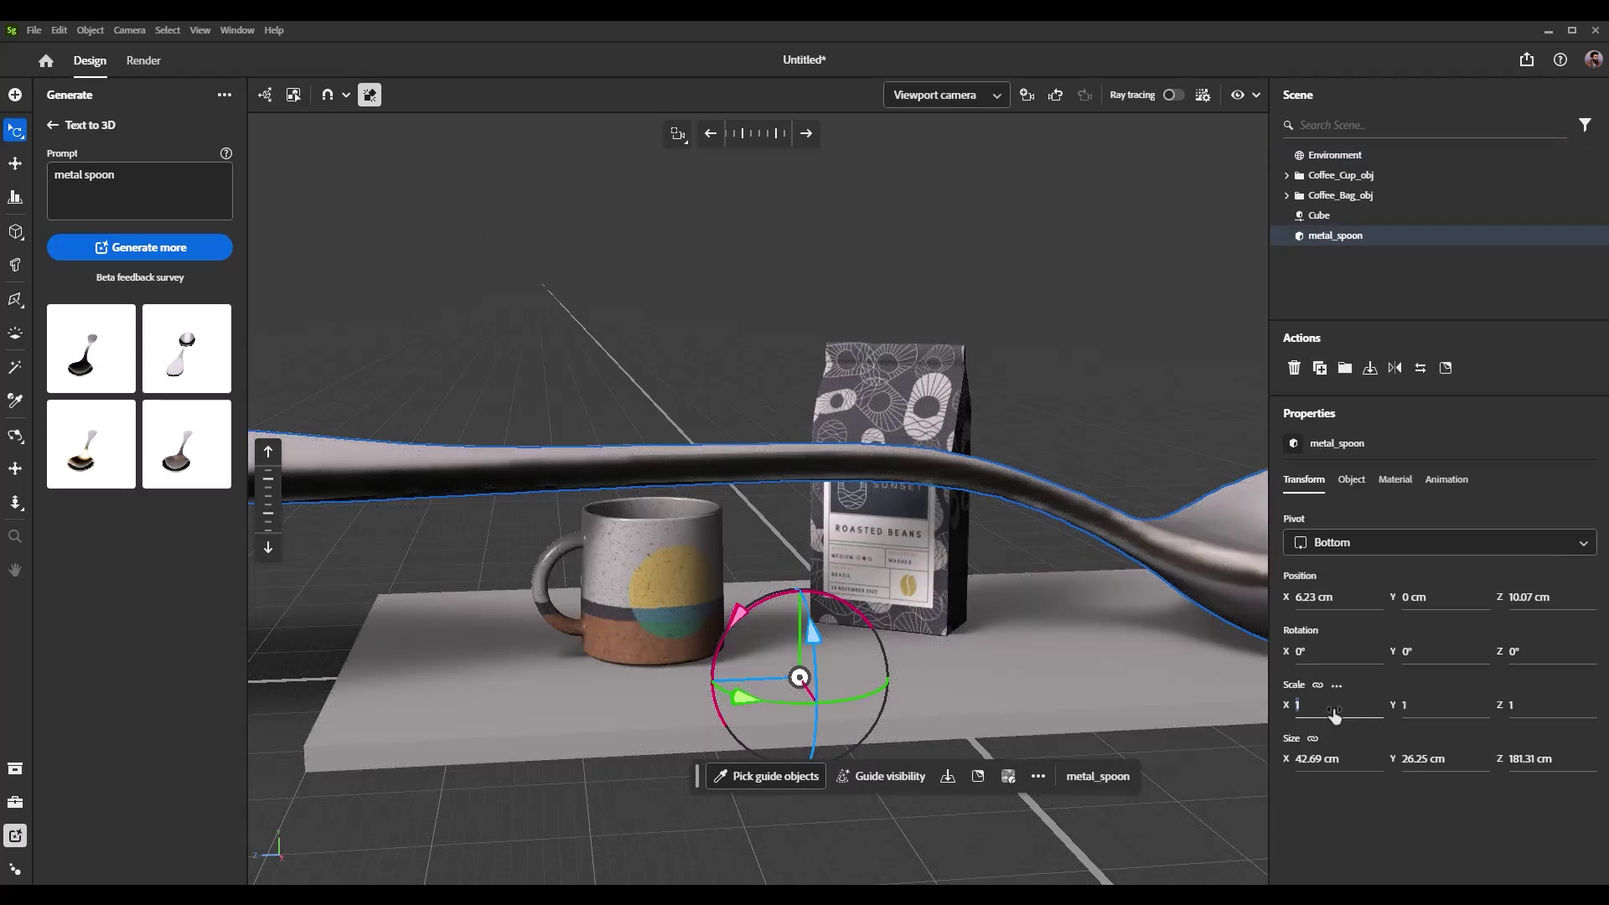
text(0.1)
key(Return)
drag(802, 689, 1206, 703)
key(e)
key(w)
drag(832, 679, 870, 666)
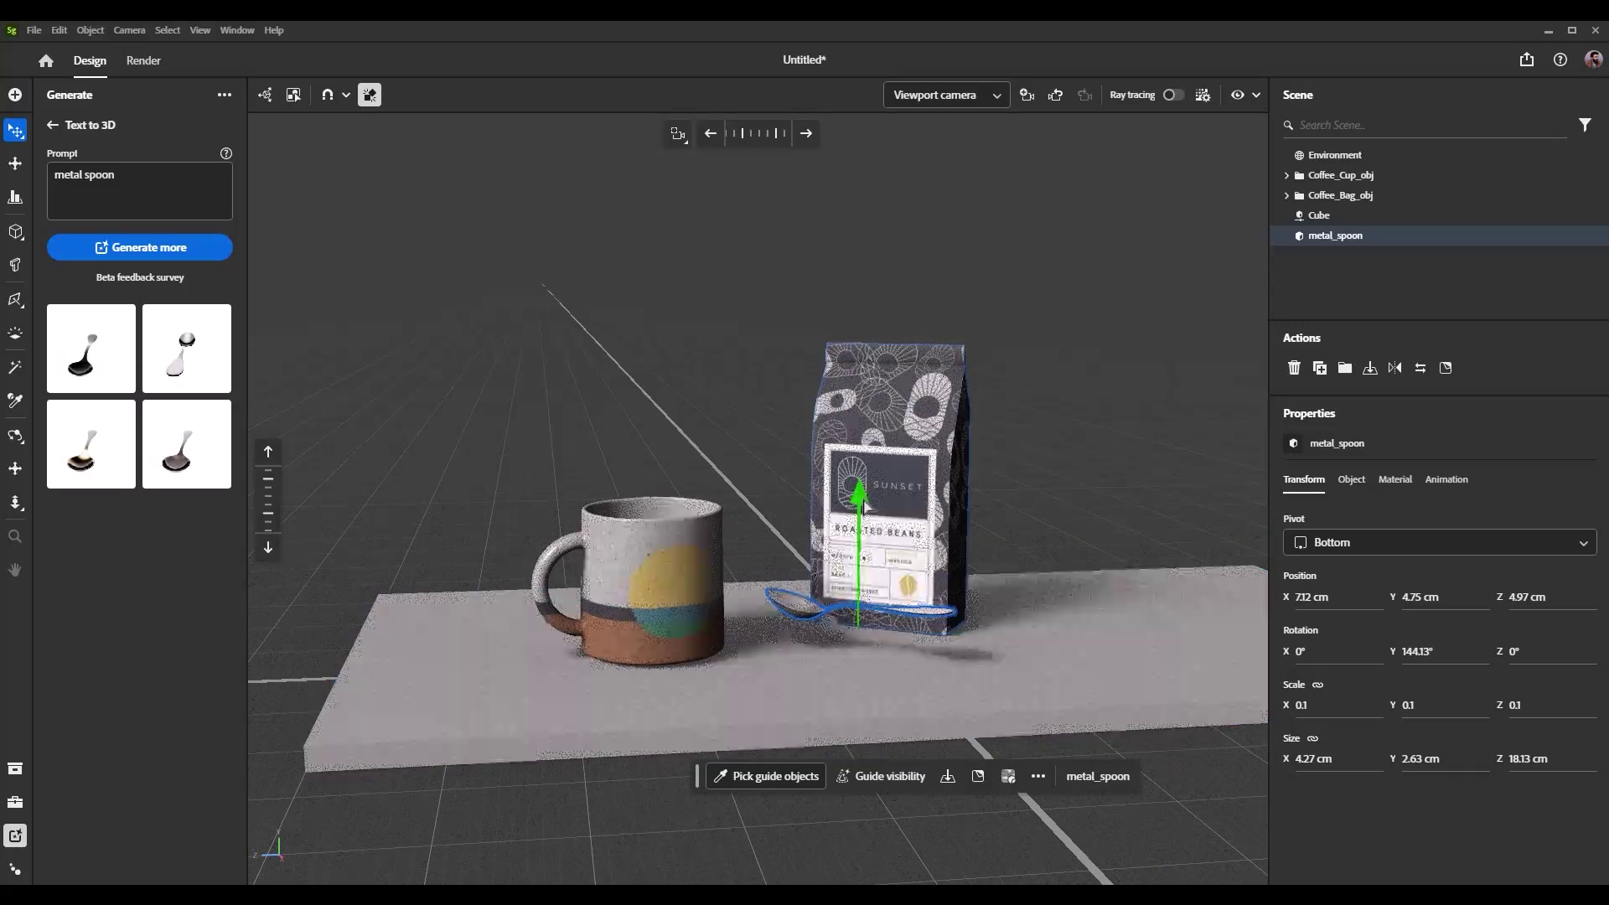
drag(861, 544, 861, 490)
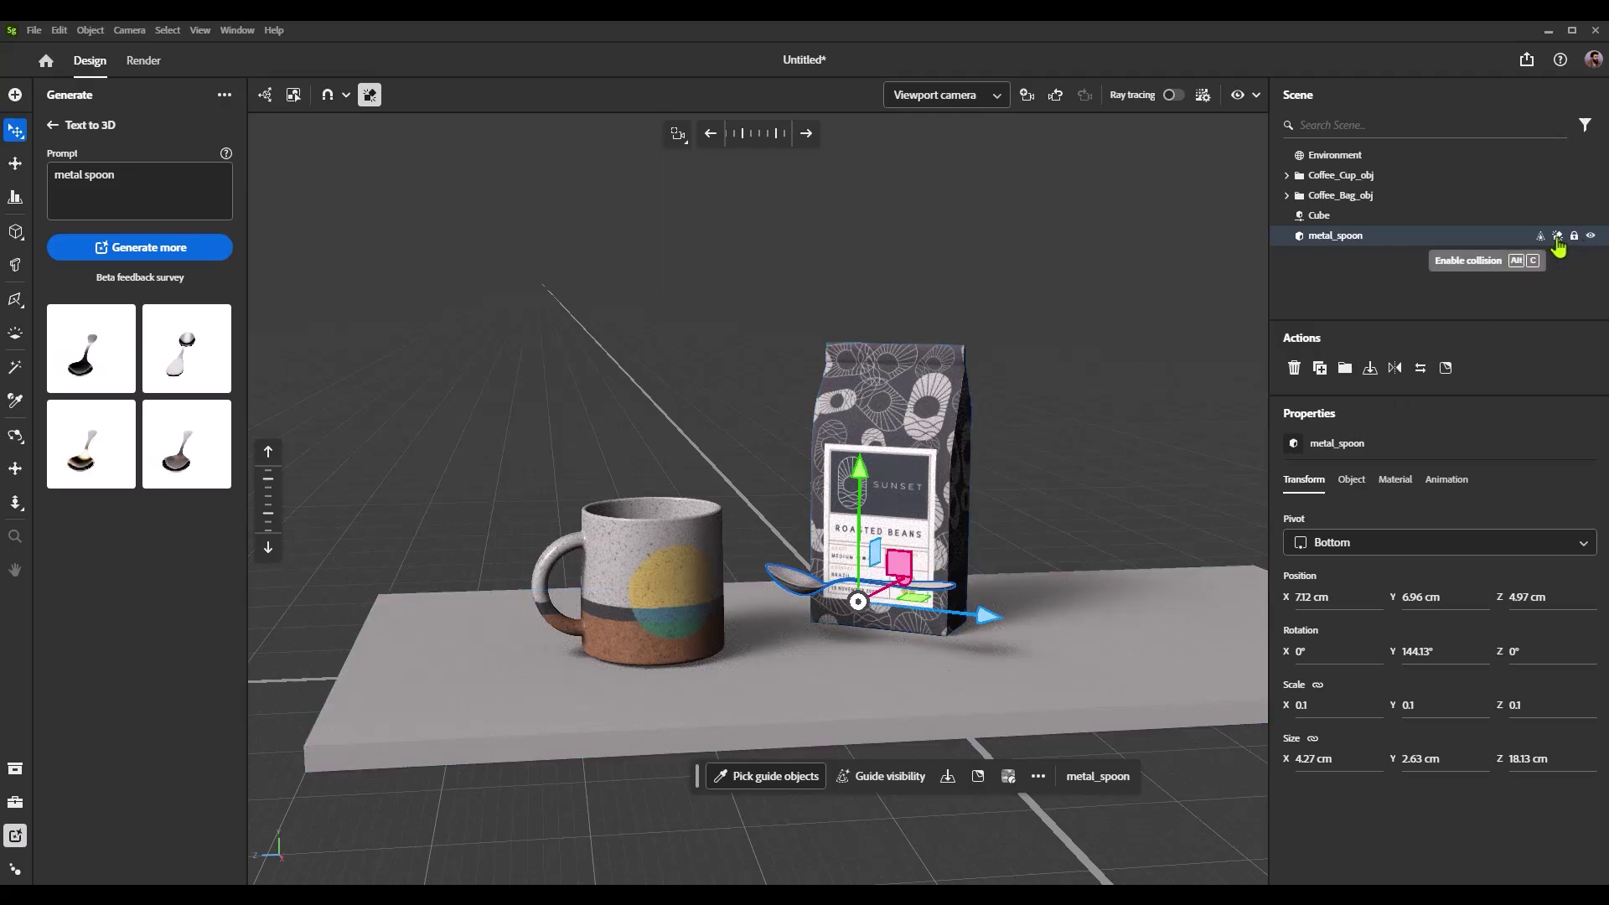
Enable collision on metal_spoon and Cube, then lower the spoon to rest on the table.
click(1558, 237)
click(1558, 217)
drag(863, 473, 868, 549)
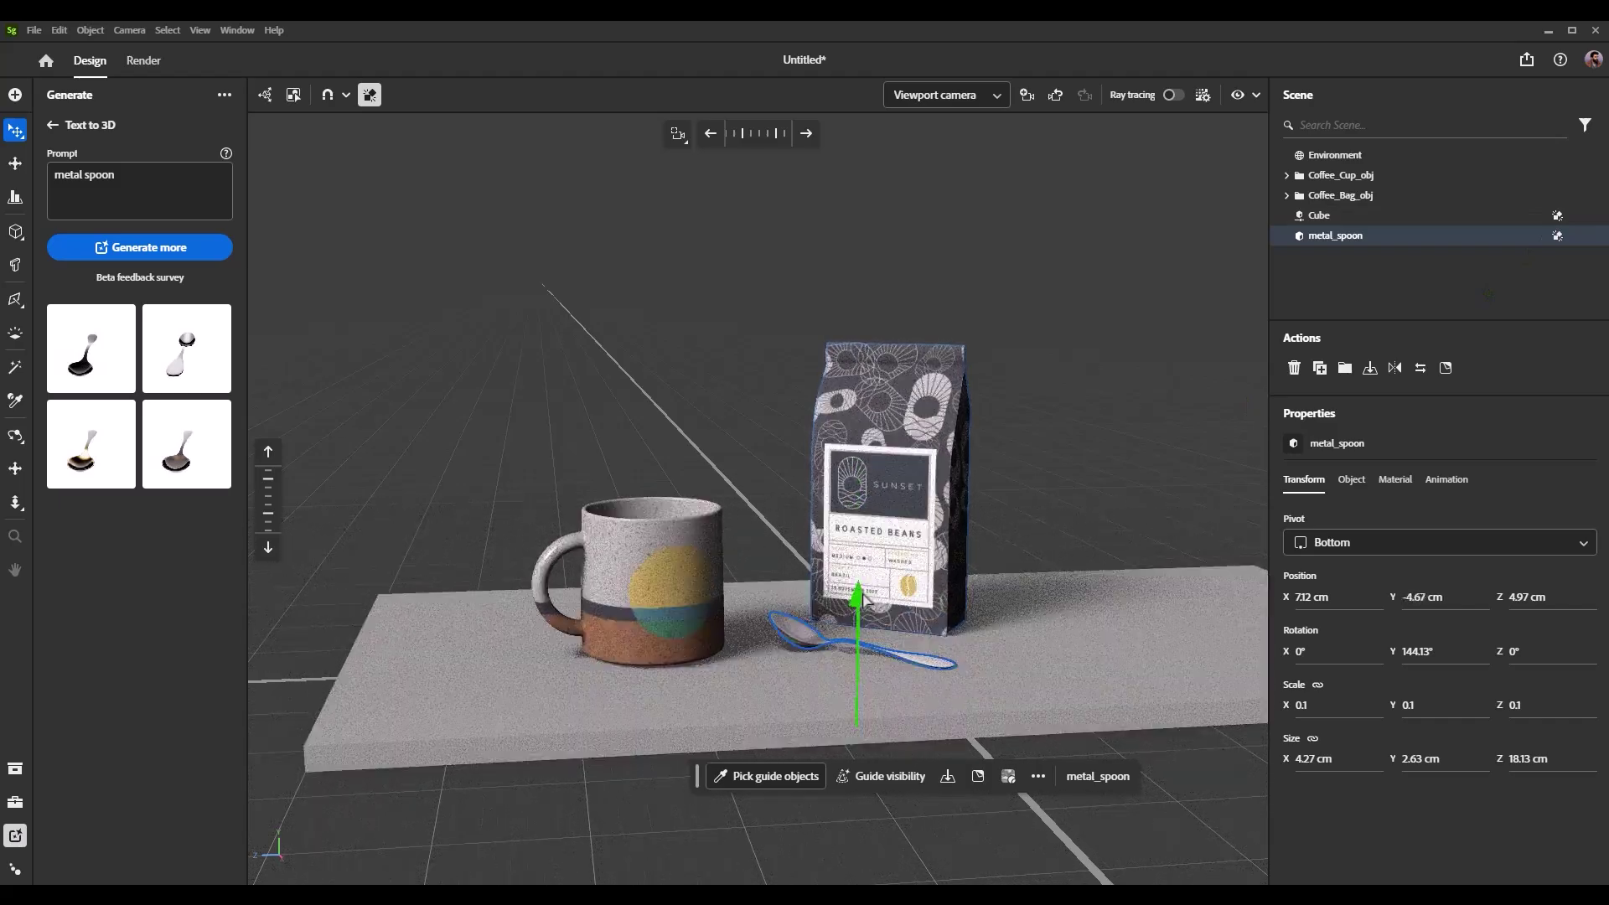
click(1101, 483)
scroll(911, 613, up, 3)
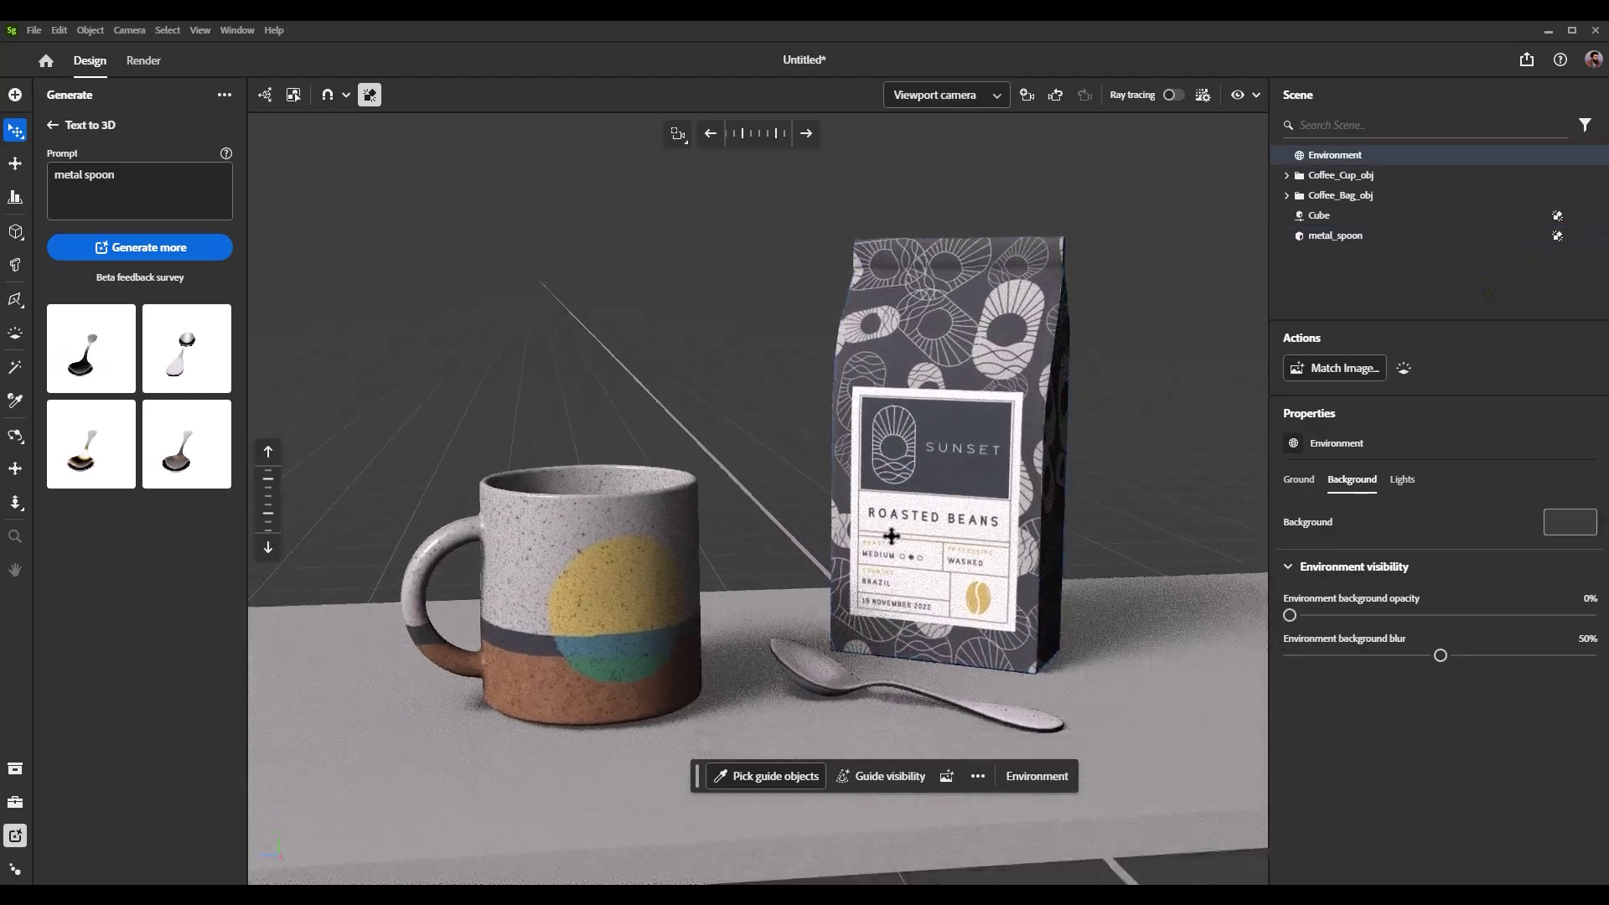
Replace the prompt with 'modern coffee pot' and drop the first result into the scene.
triple_click(84, 174)
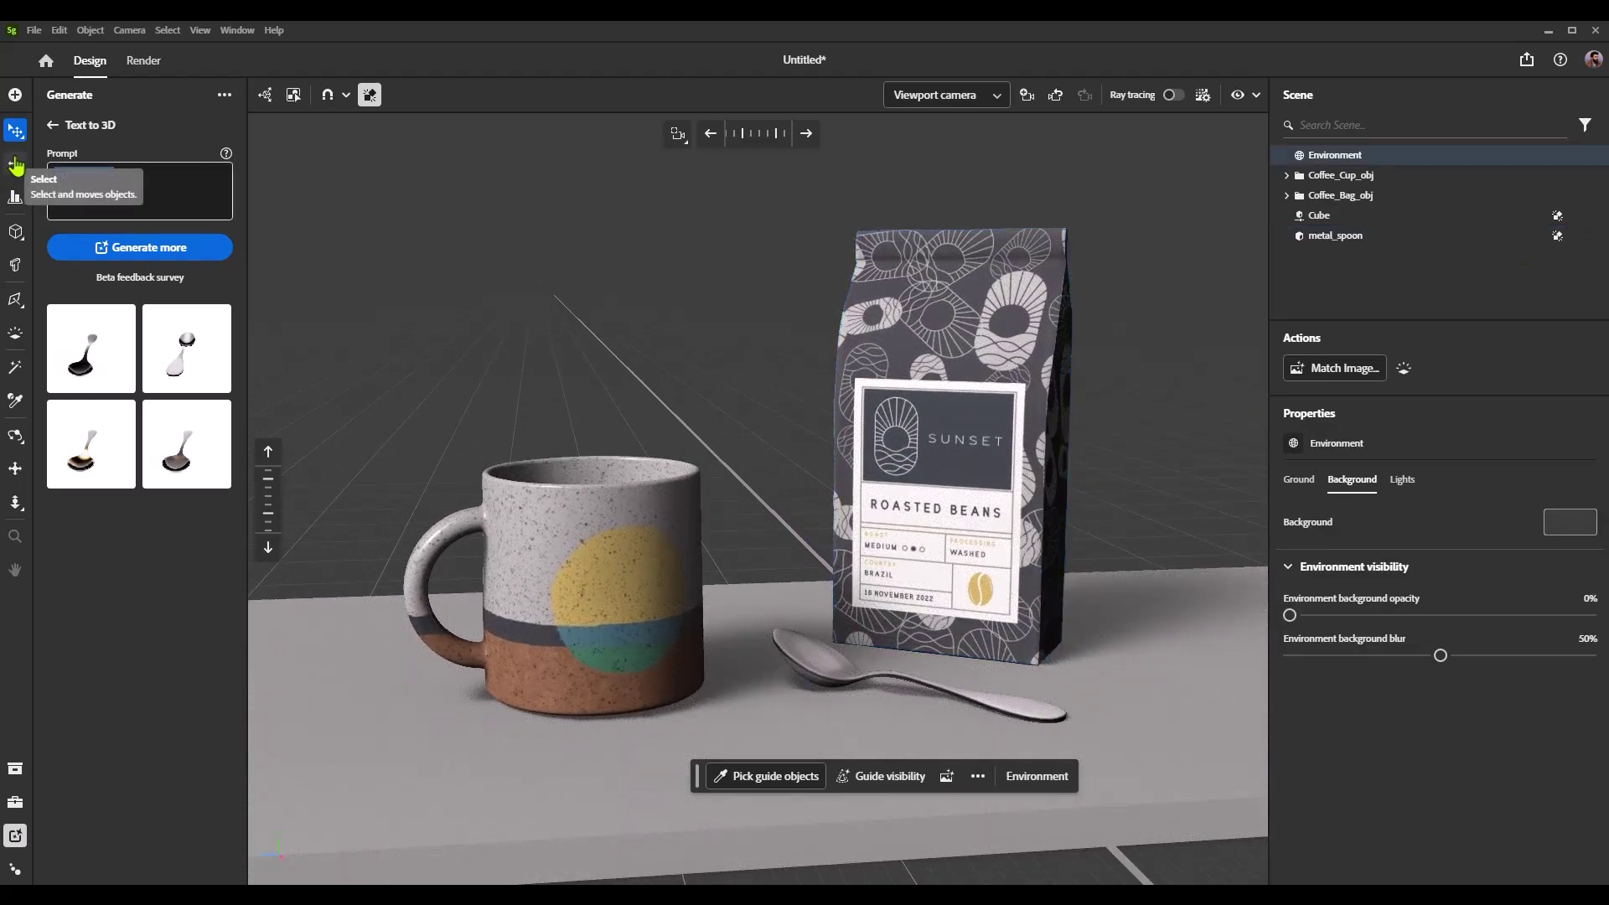
text(modern coffee pot)
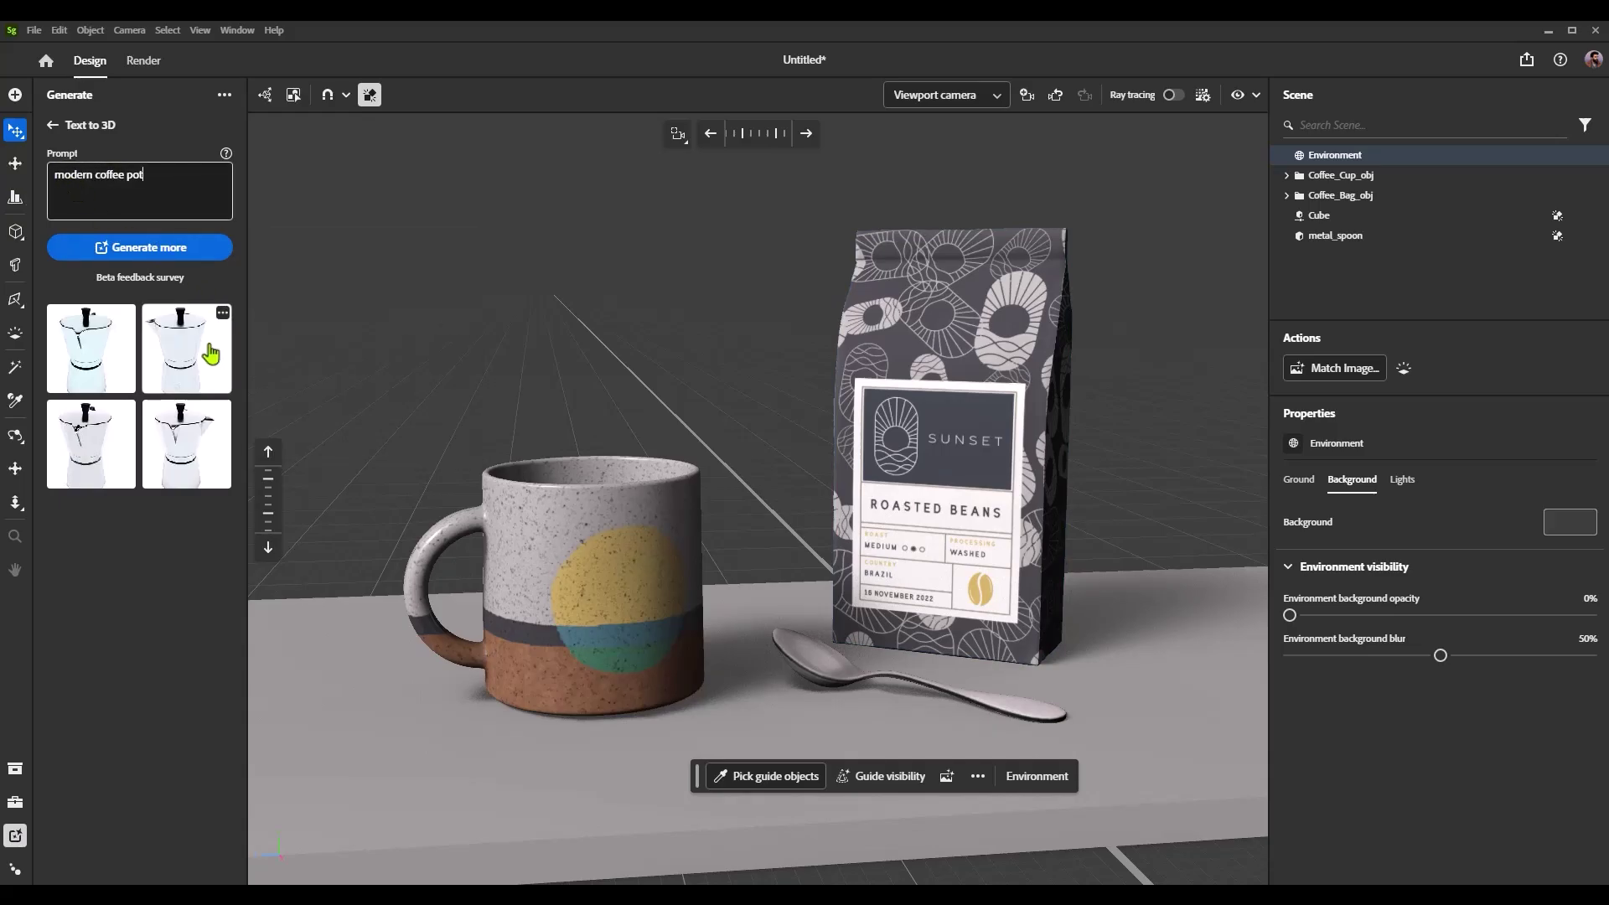
drag(94, 366, 382, 641)
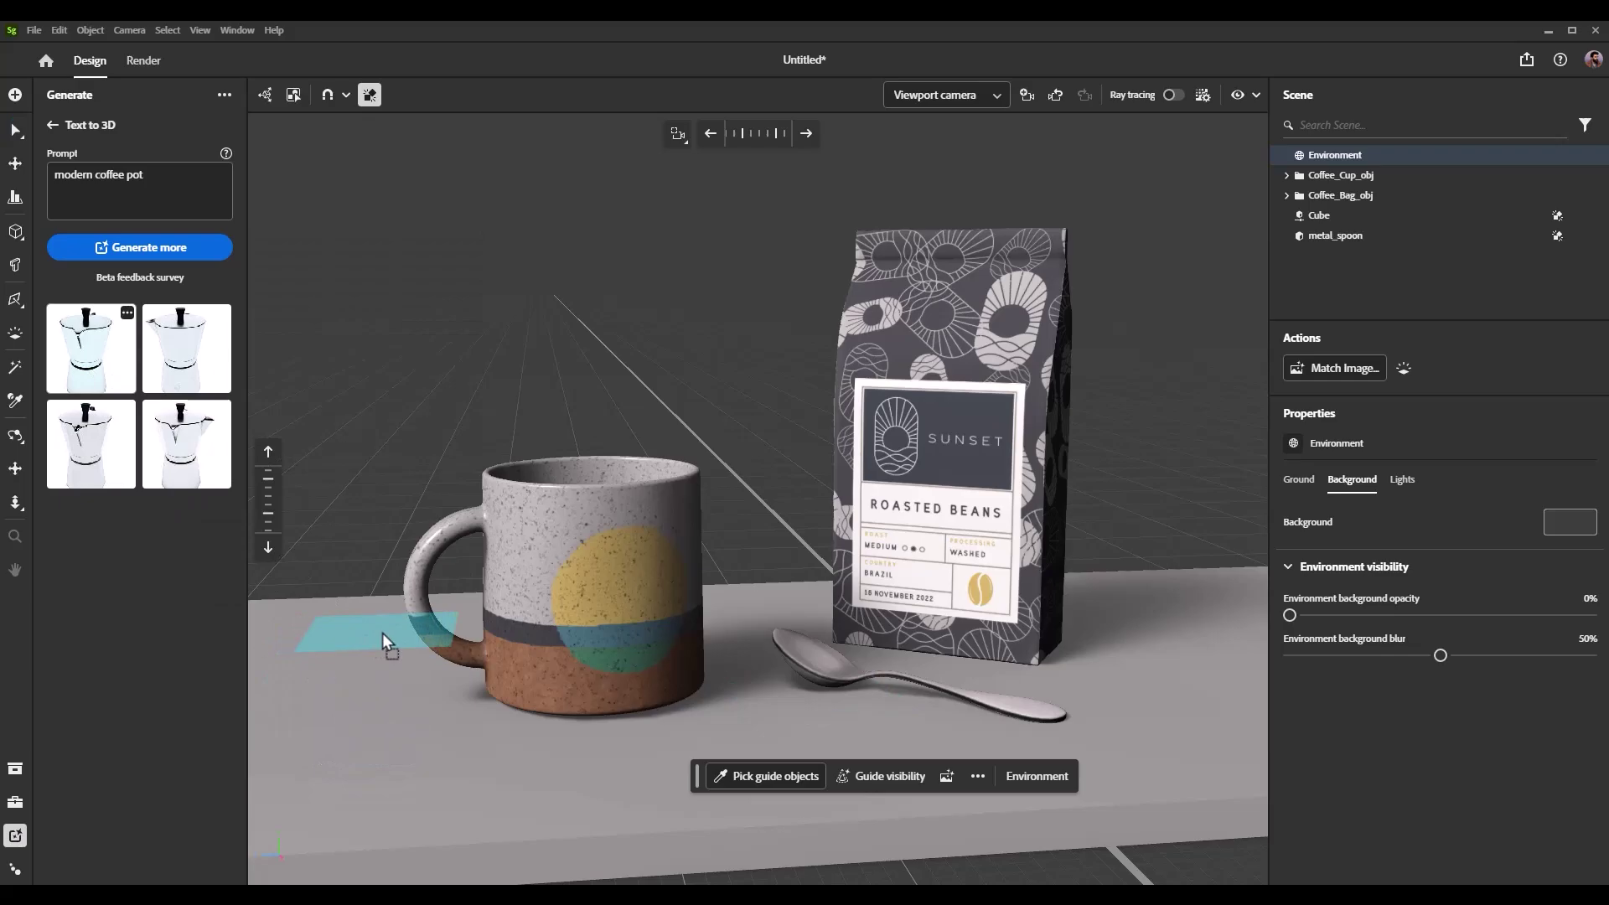
drag(382, 632, 382, 632)
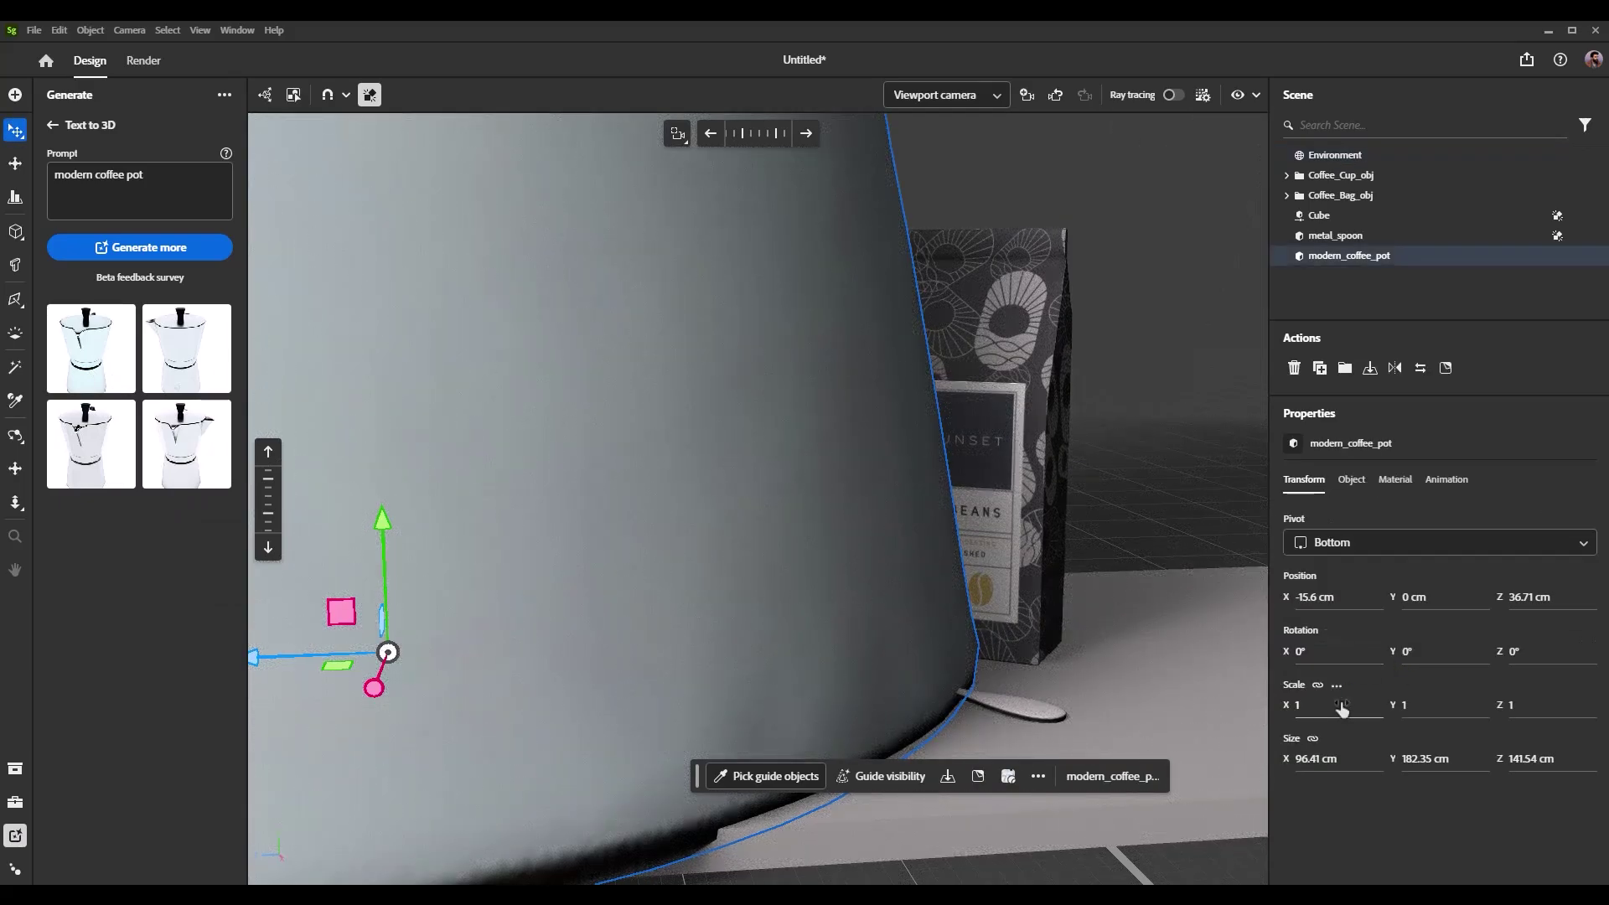
Try scales 0.1 and 0.2 on the coffee pot, settling on 0.15.
text(0.1)
key(Return)
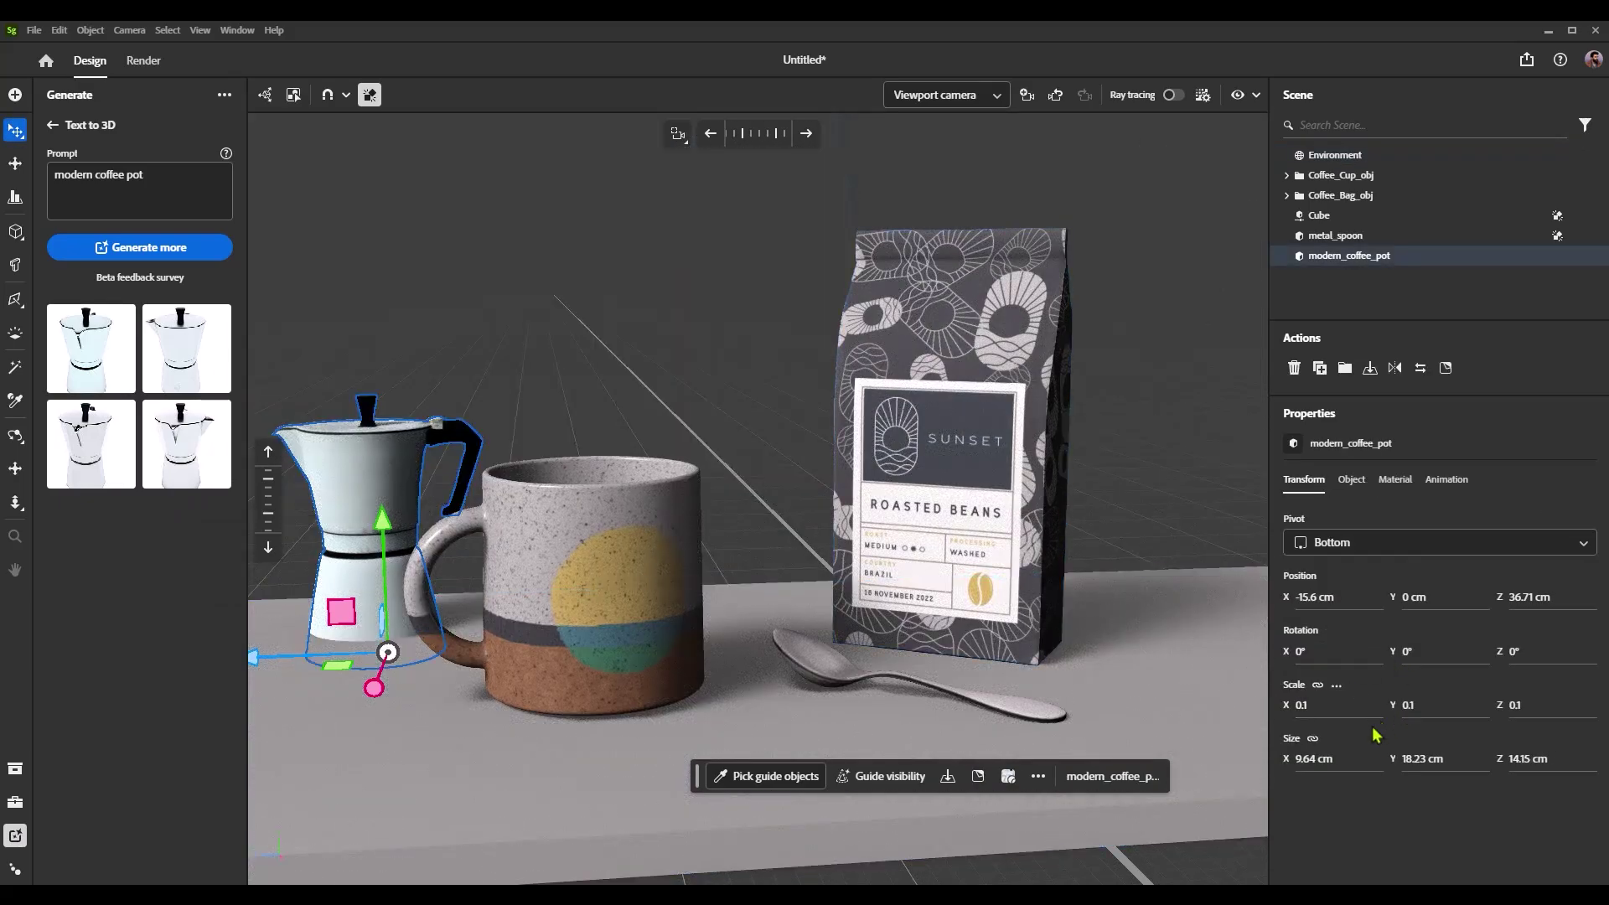
click(1343, 704)
text(0.2)
key(Return)
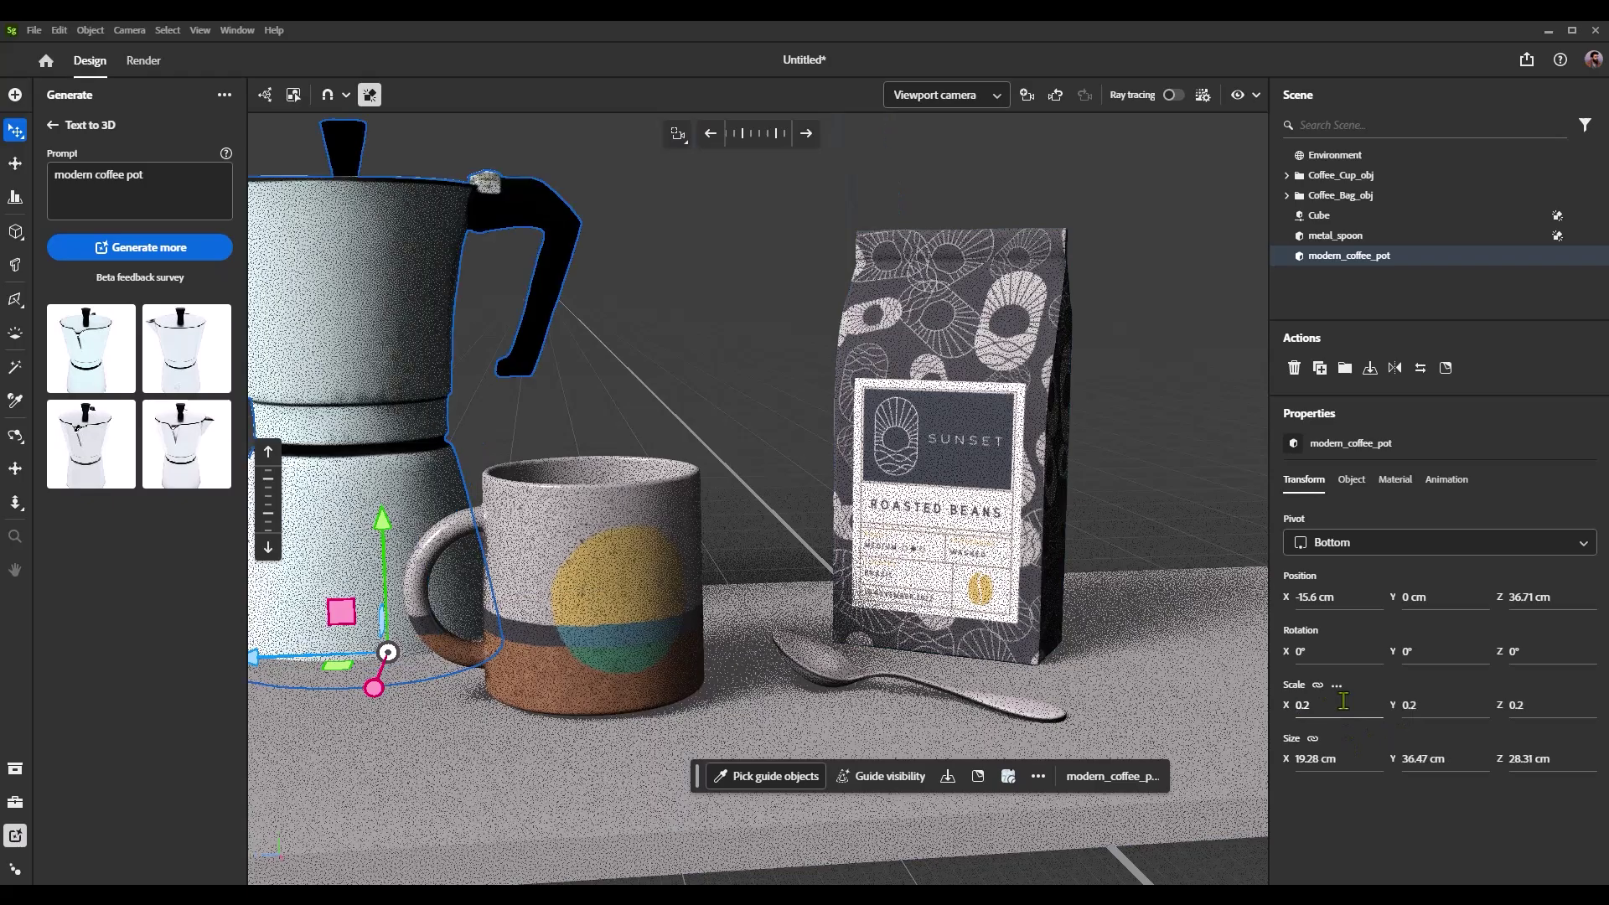
click(1343, 703)
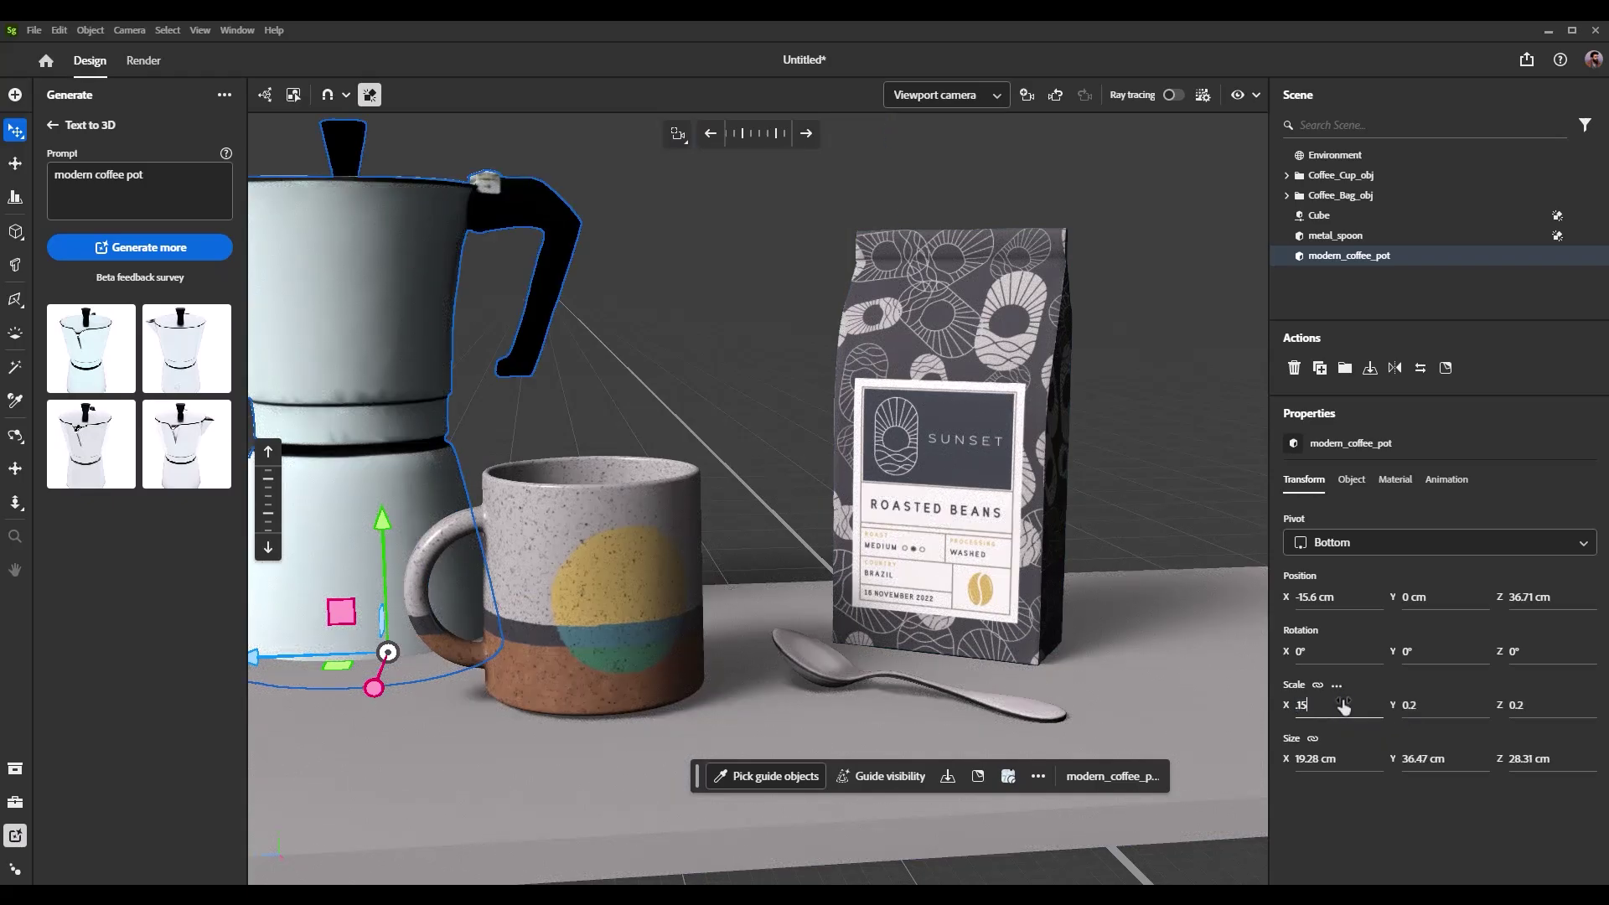
key(Return)
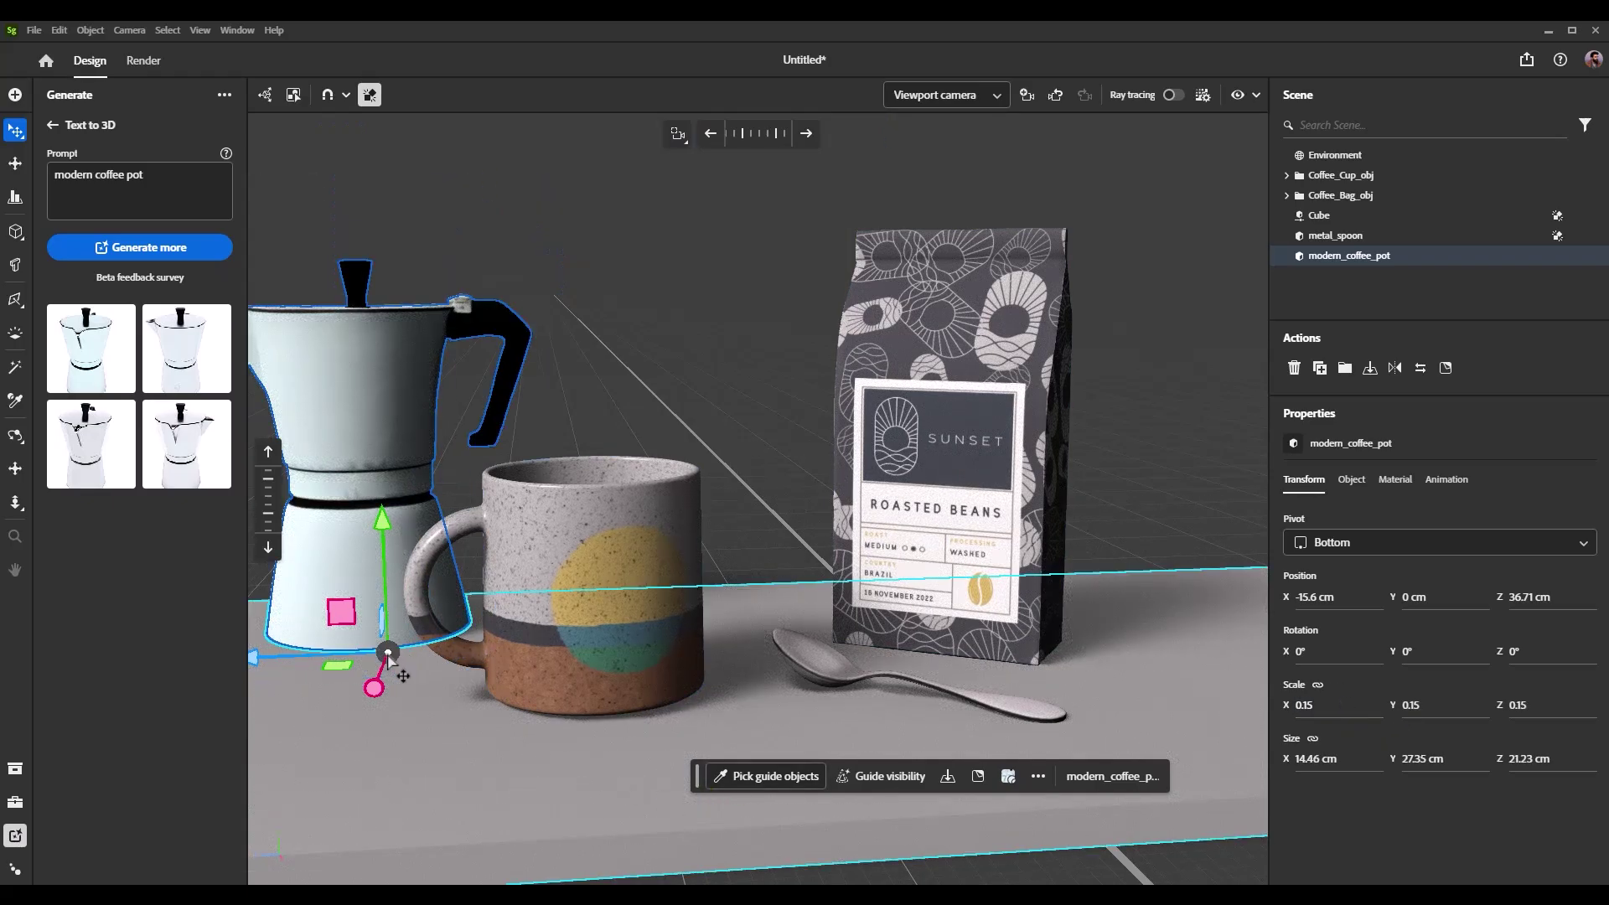
Move the coffee pot behind and left of the mug and rotate it about 69°.
drag(388, 653, 419, 595)
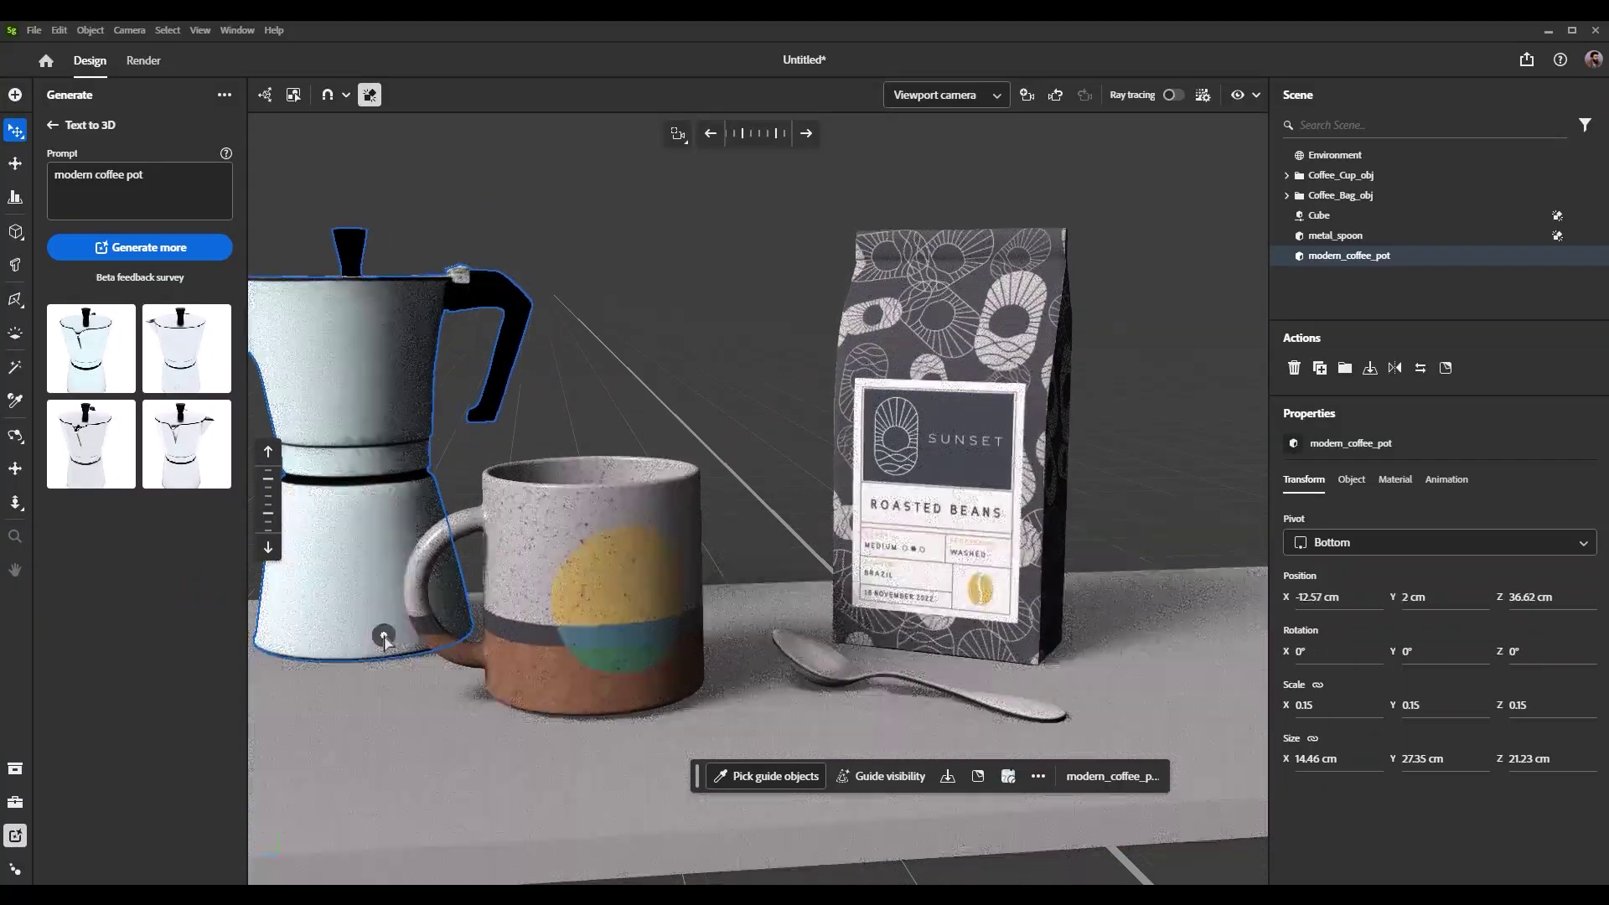
key(e)
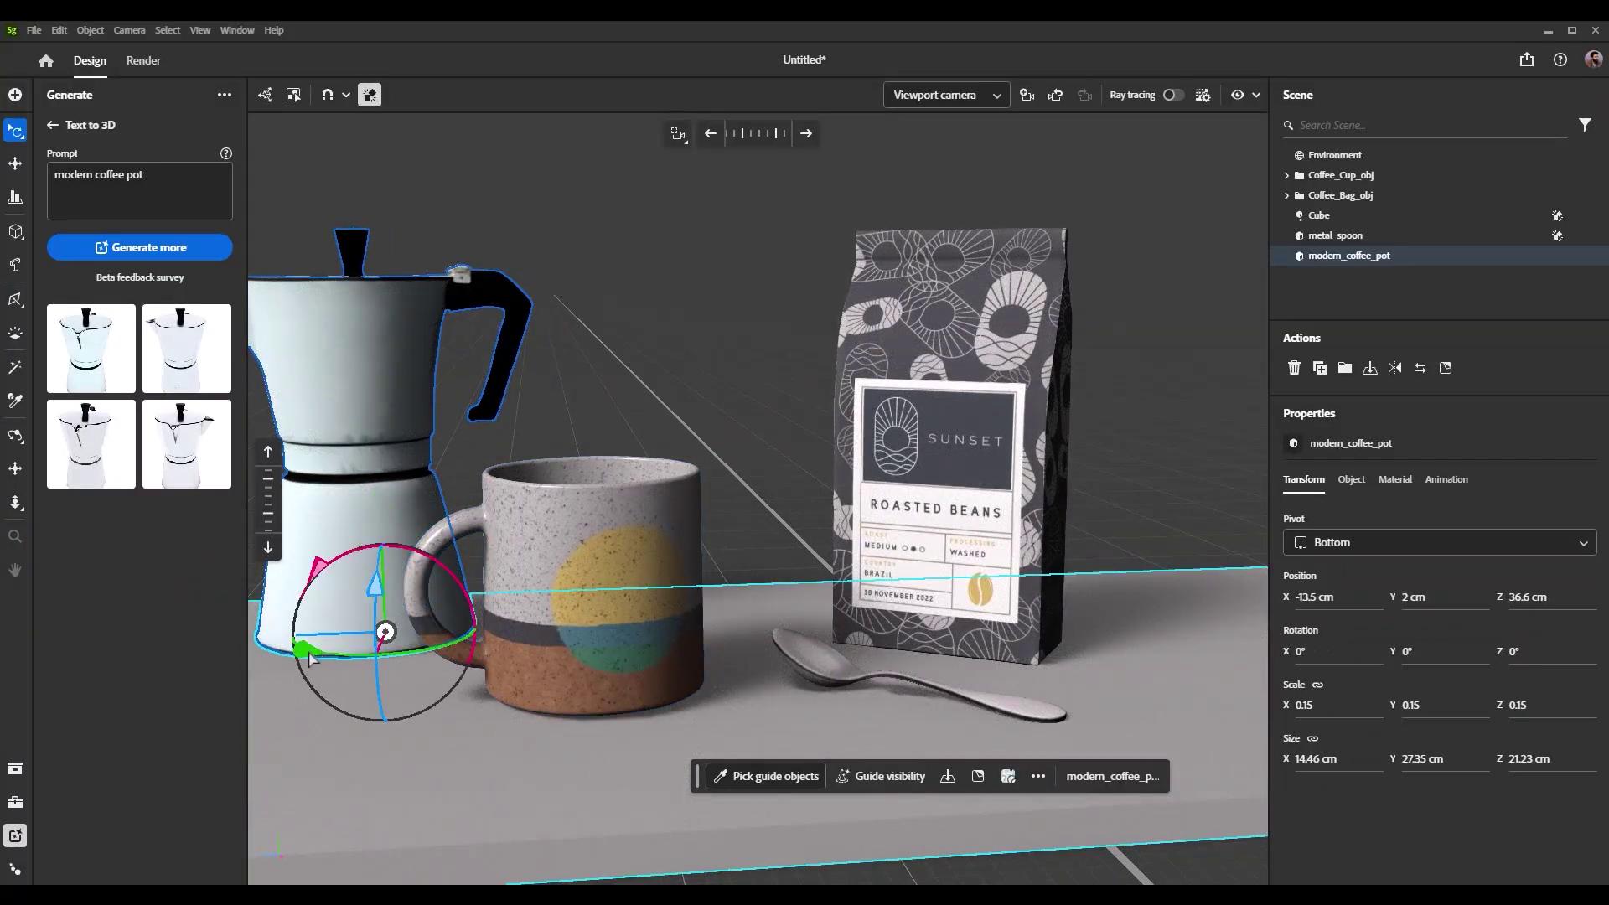
drag(310, 660, 498, 737)
key(w)
drag(407, 650, 754, 629)
Select the table slab, try scaling it uniformly, and undo the oversized result.
click(765, 294)
click(764, 632)
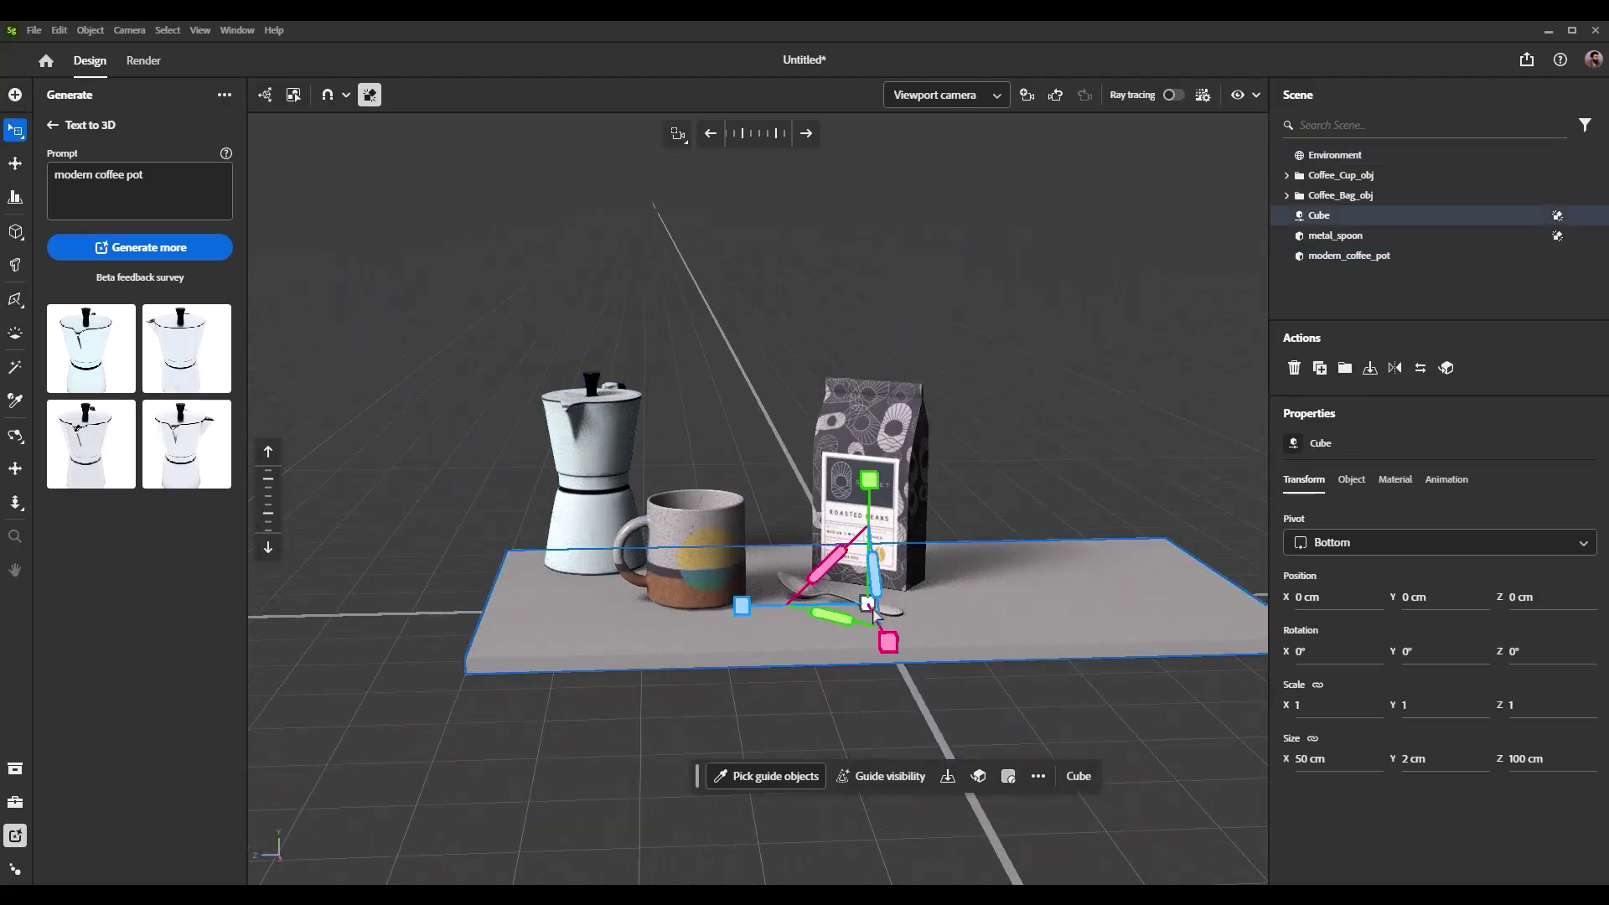
click(876, 519)
click(951, 641)
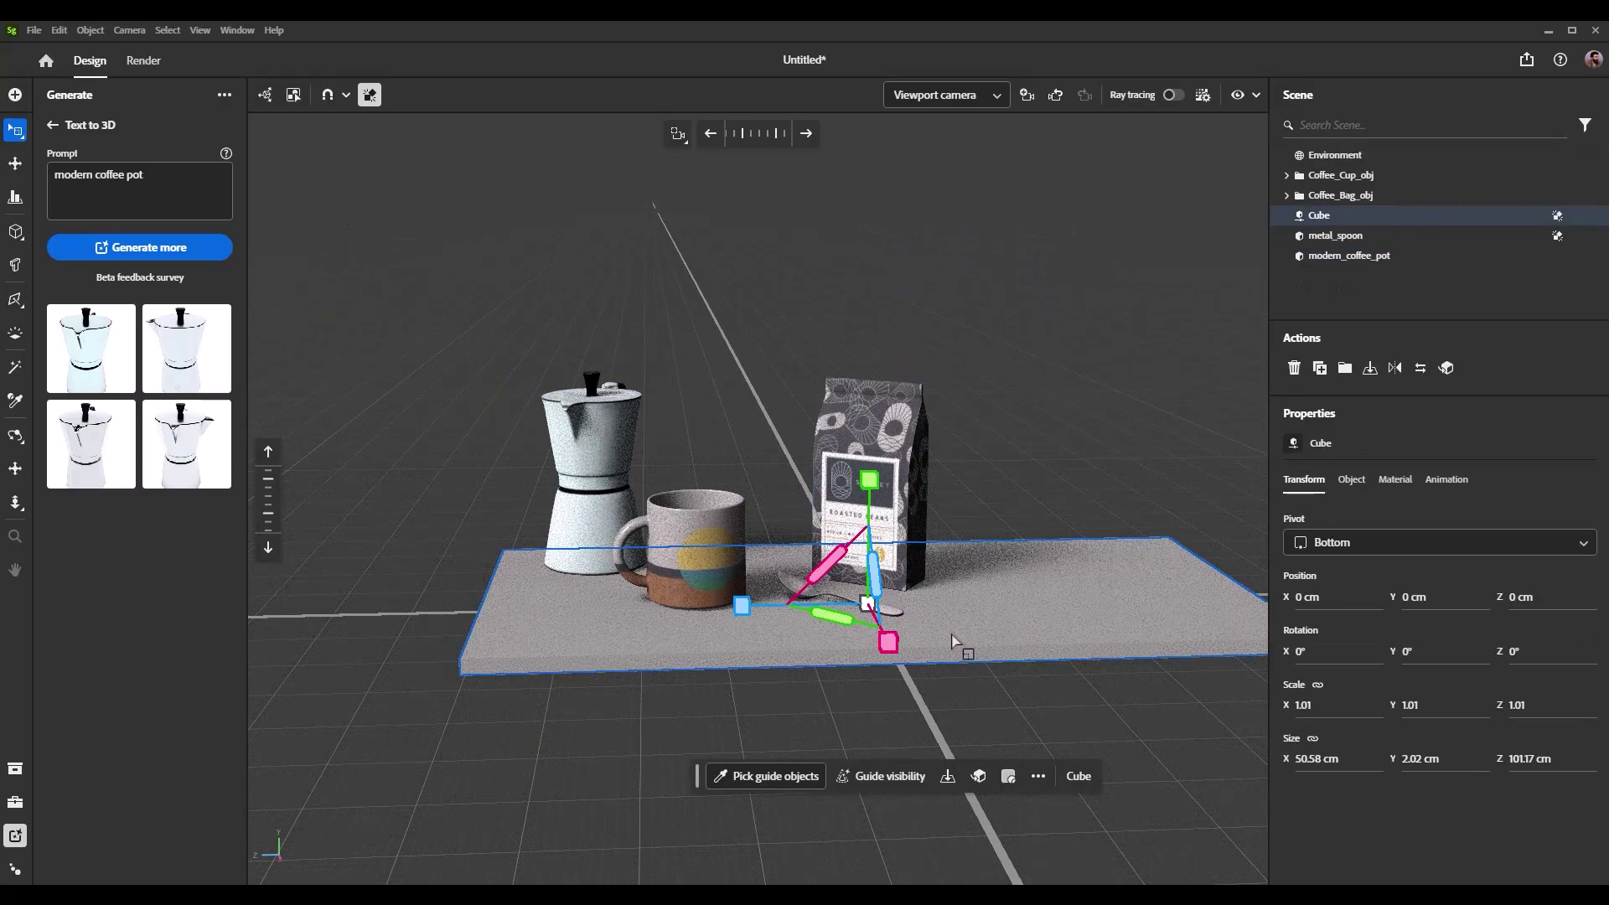
drag(951, 641, 885, 583)
key(ctrl+z)
Set the slab's Width to 100 cm and Depth to 150 cm on the Object tab.
click(1352, 479)
click(1538, 560)
text(100)
key(Return)
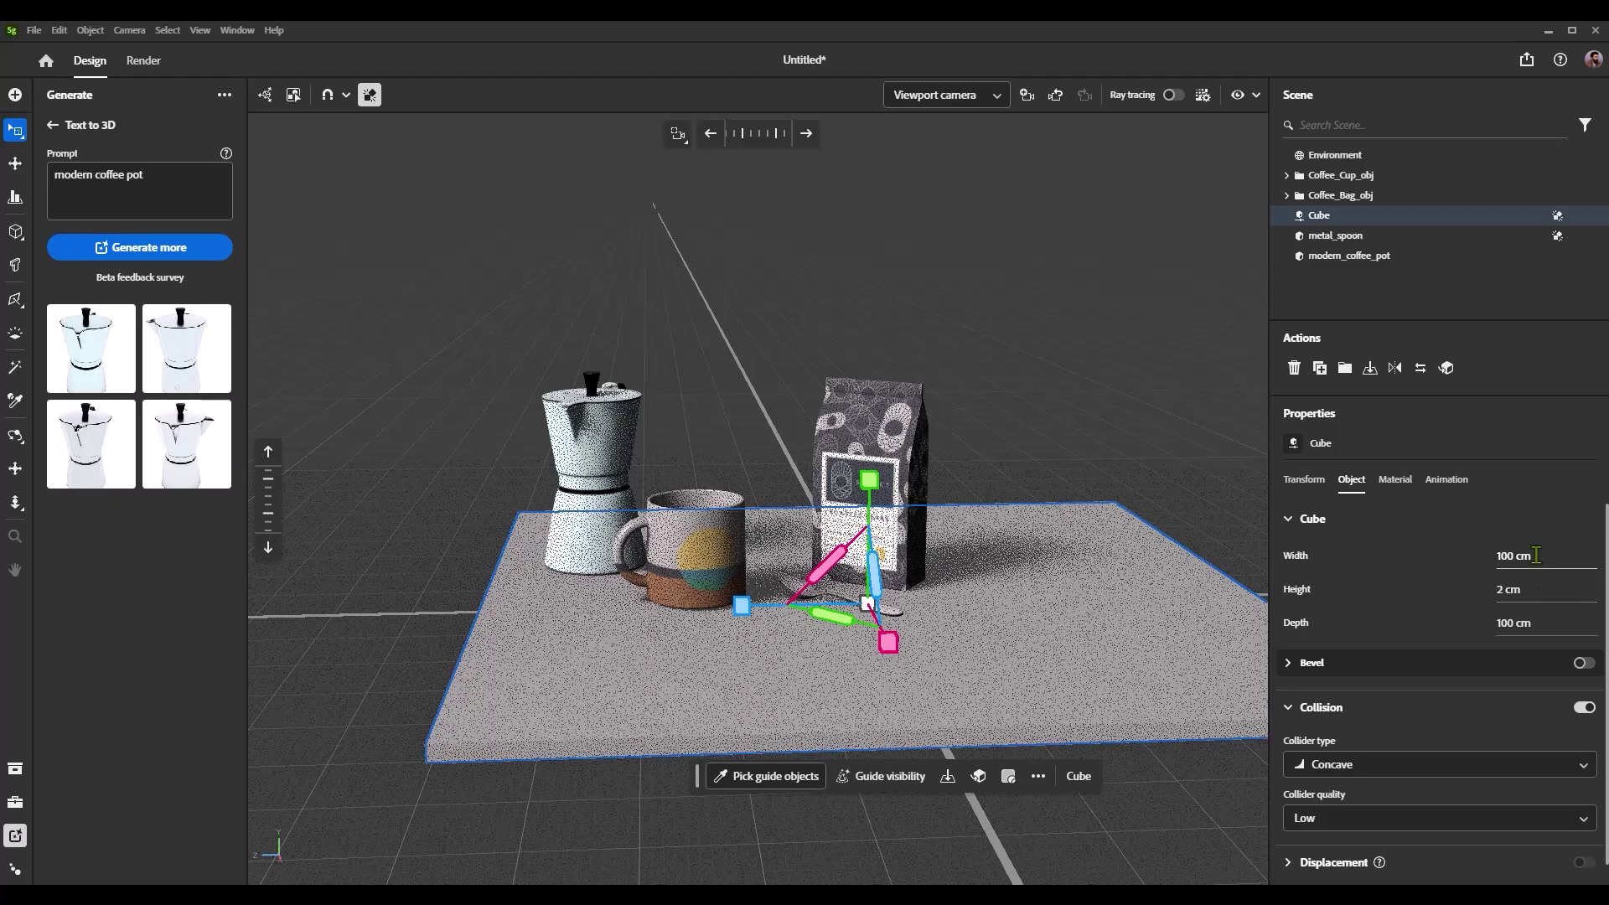
click(1540, 624)
text(150)
key(Return)
scroll(888, 382, up, 5)
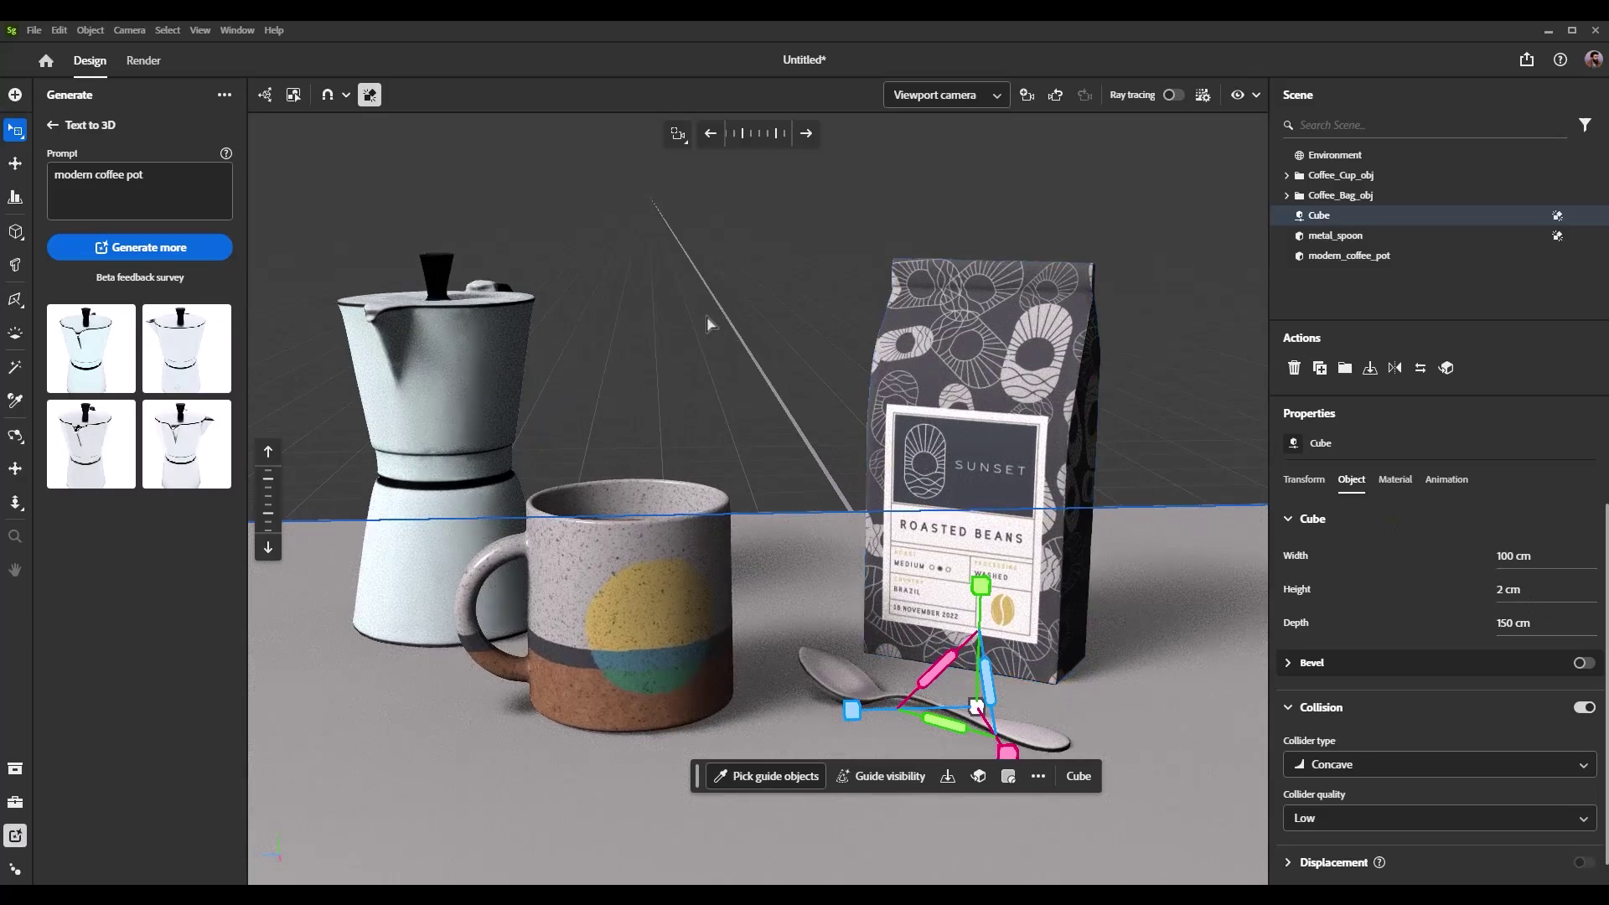
click(723, 342)
scroll(722, 342, up, 3)
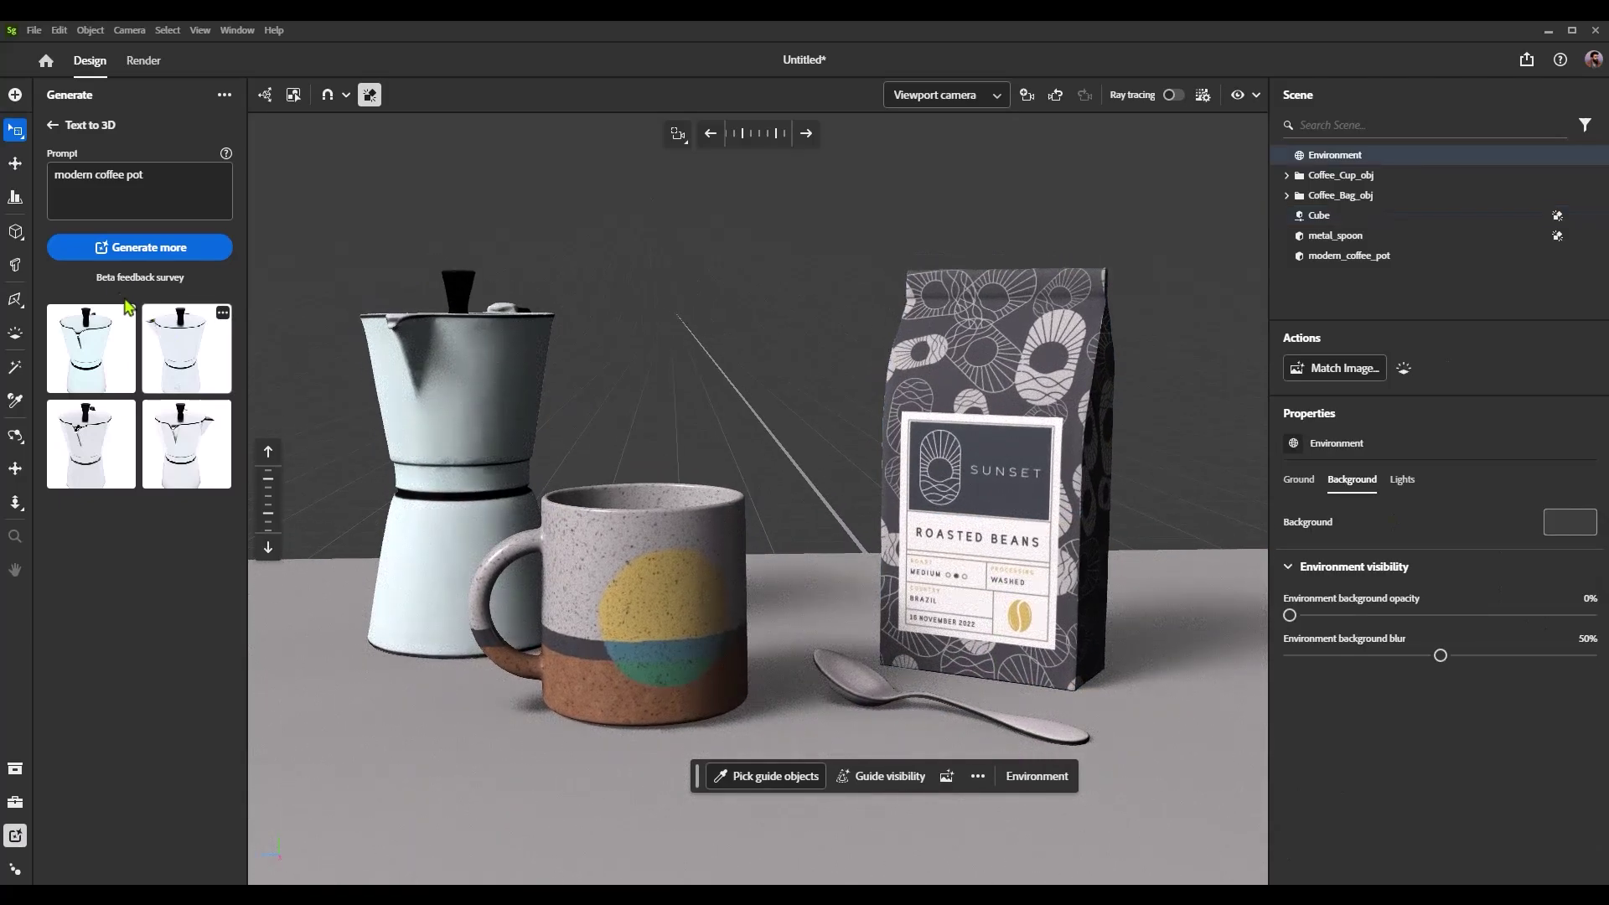
Open Text to background from the Generate options, leaving Match color at 0.
click(60, 132)
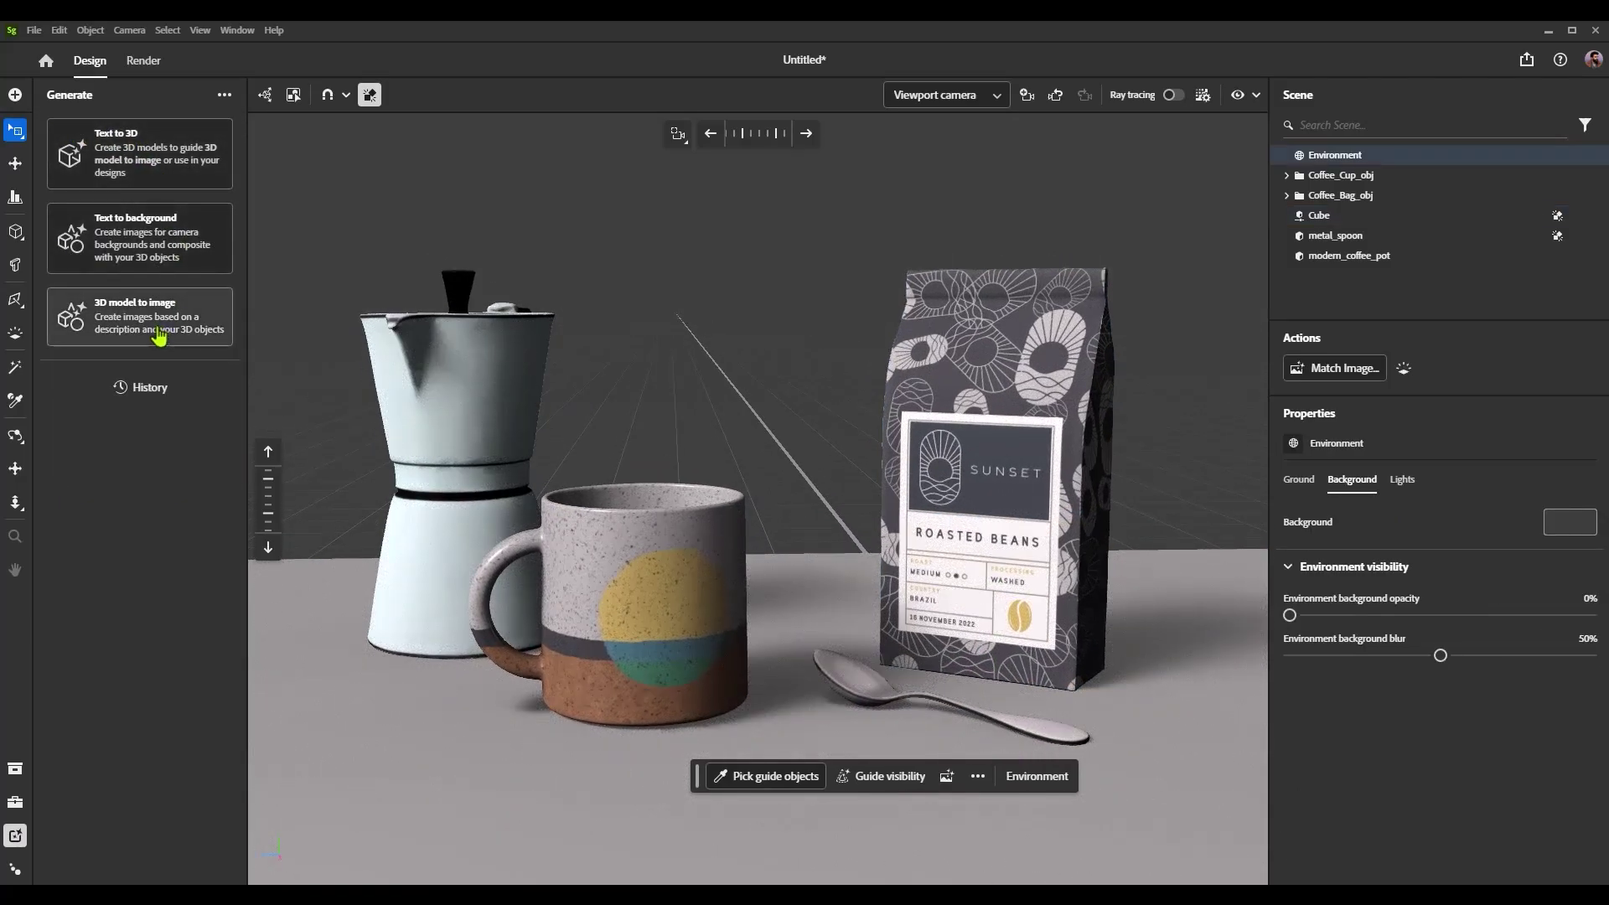
click(152, 248)
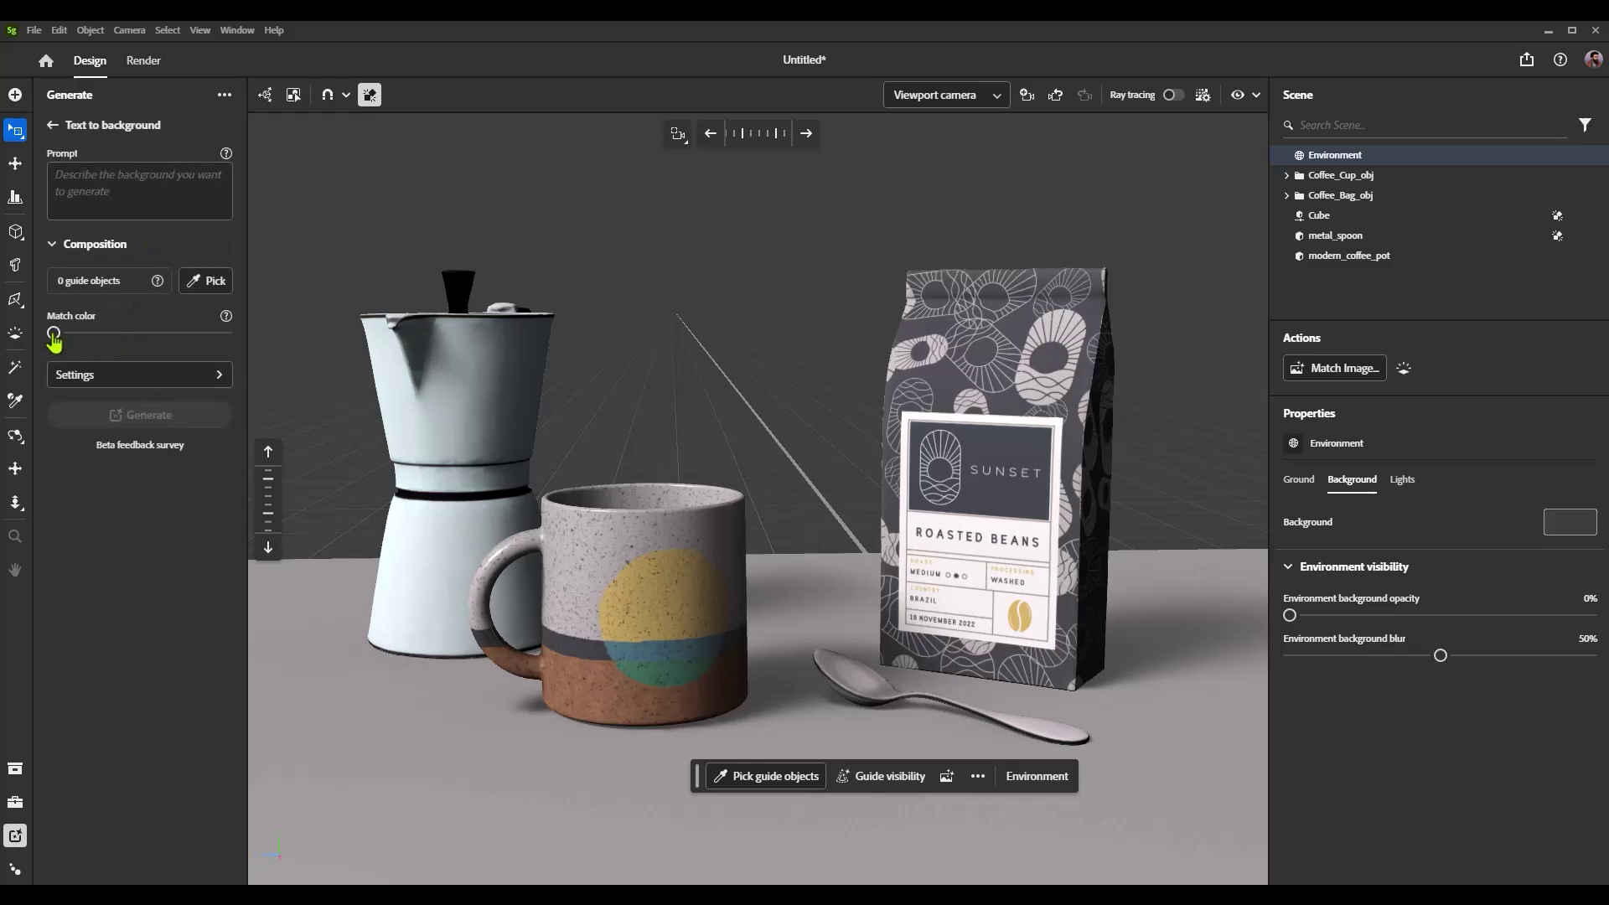
drag(54, 334, 1, 314)
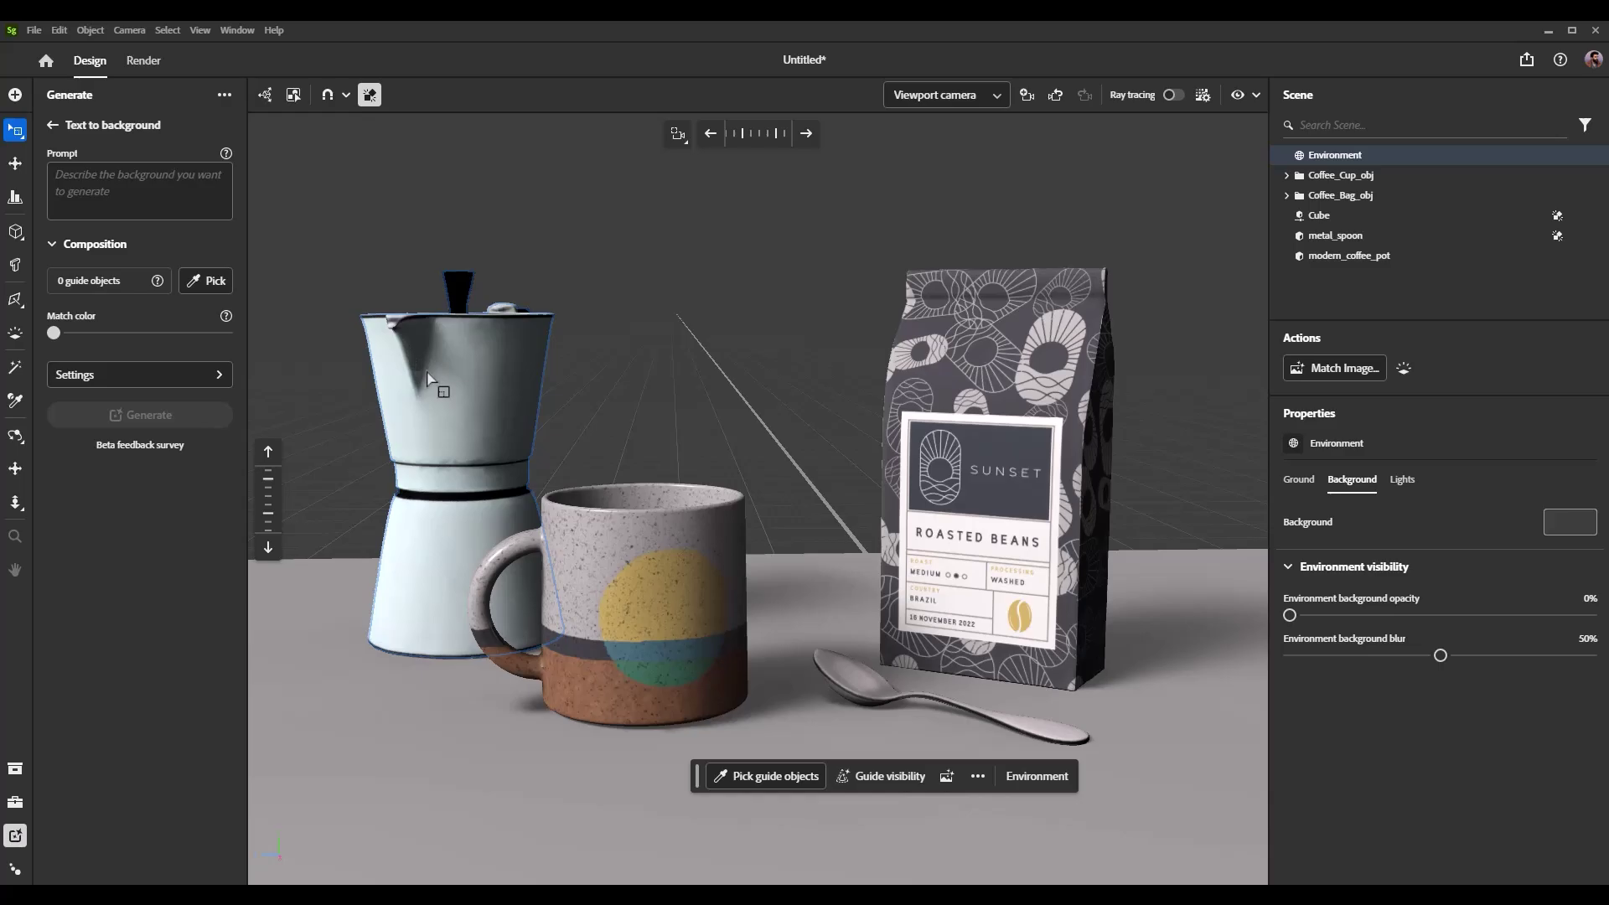
Try the Default material with a deep red base colour on the coffee pot, then undo it.
click(479, 415)
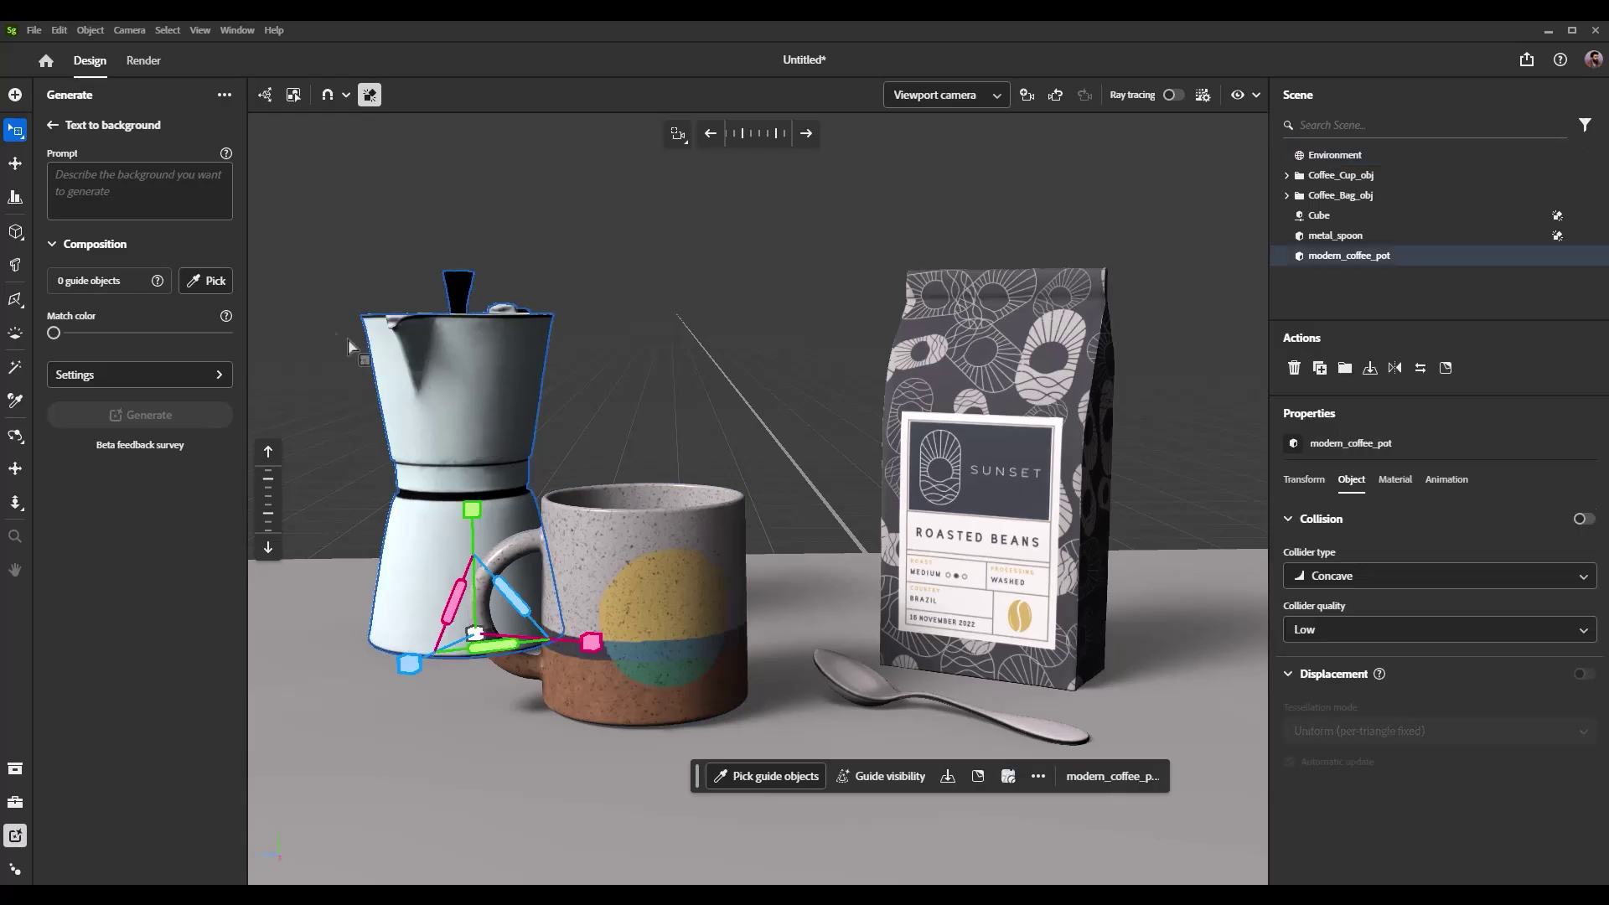
click(15, 769)
click(87, 195)
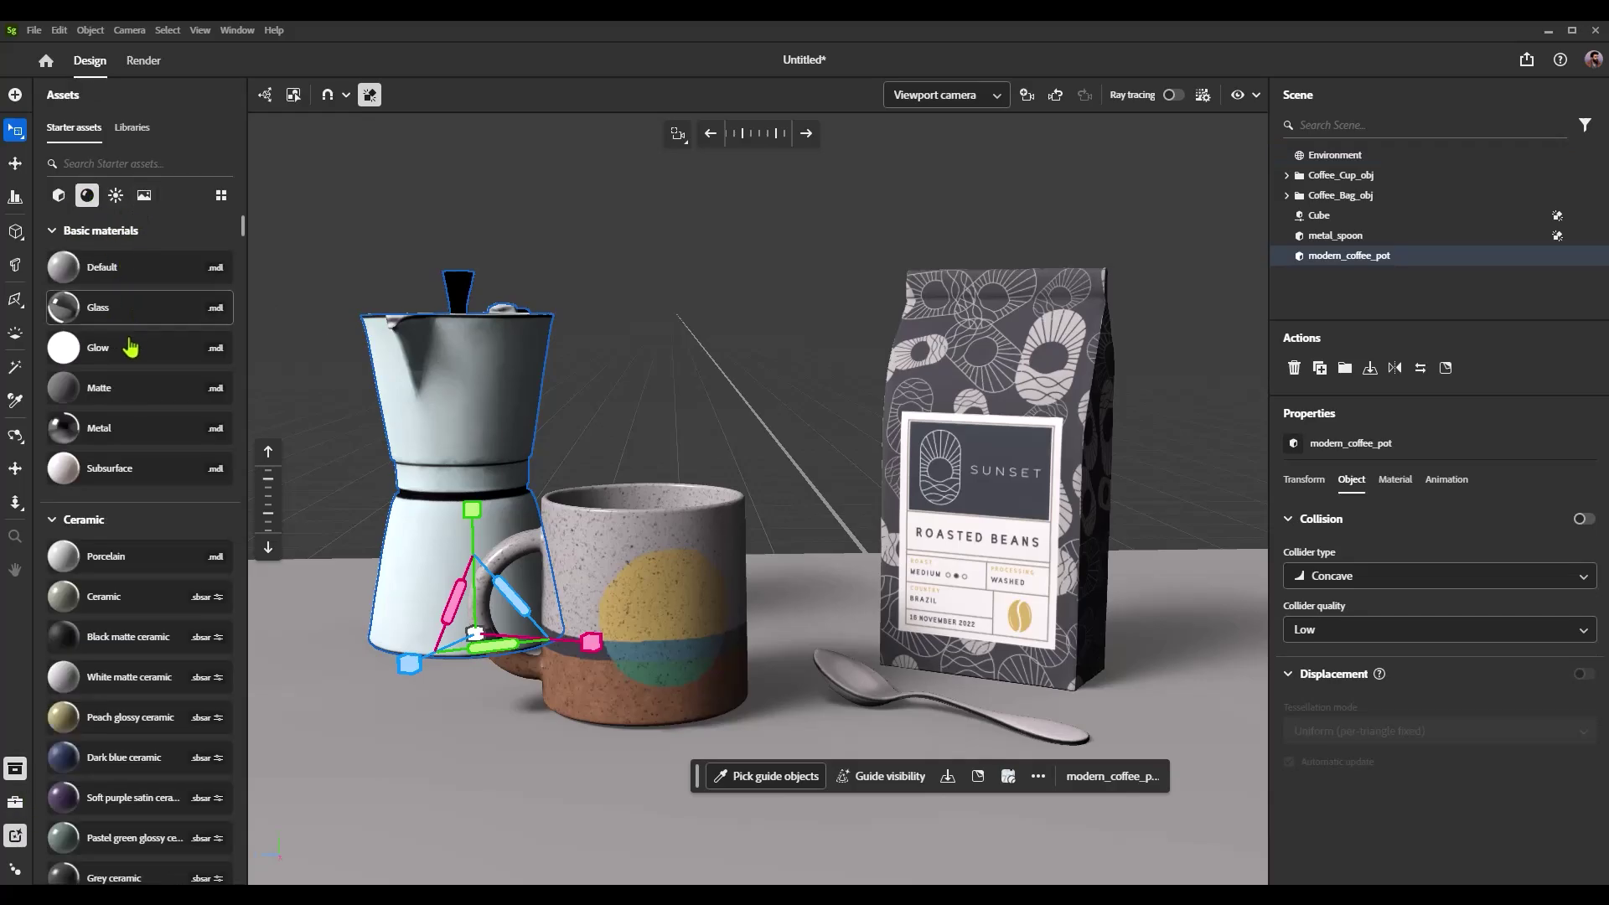
drag(104, 277, 514, 419)
click(1583, 865)
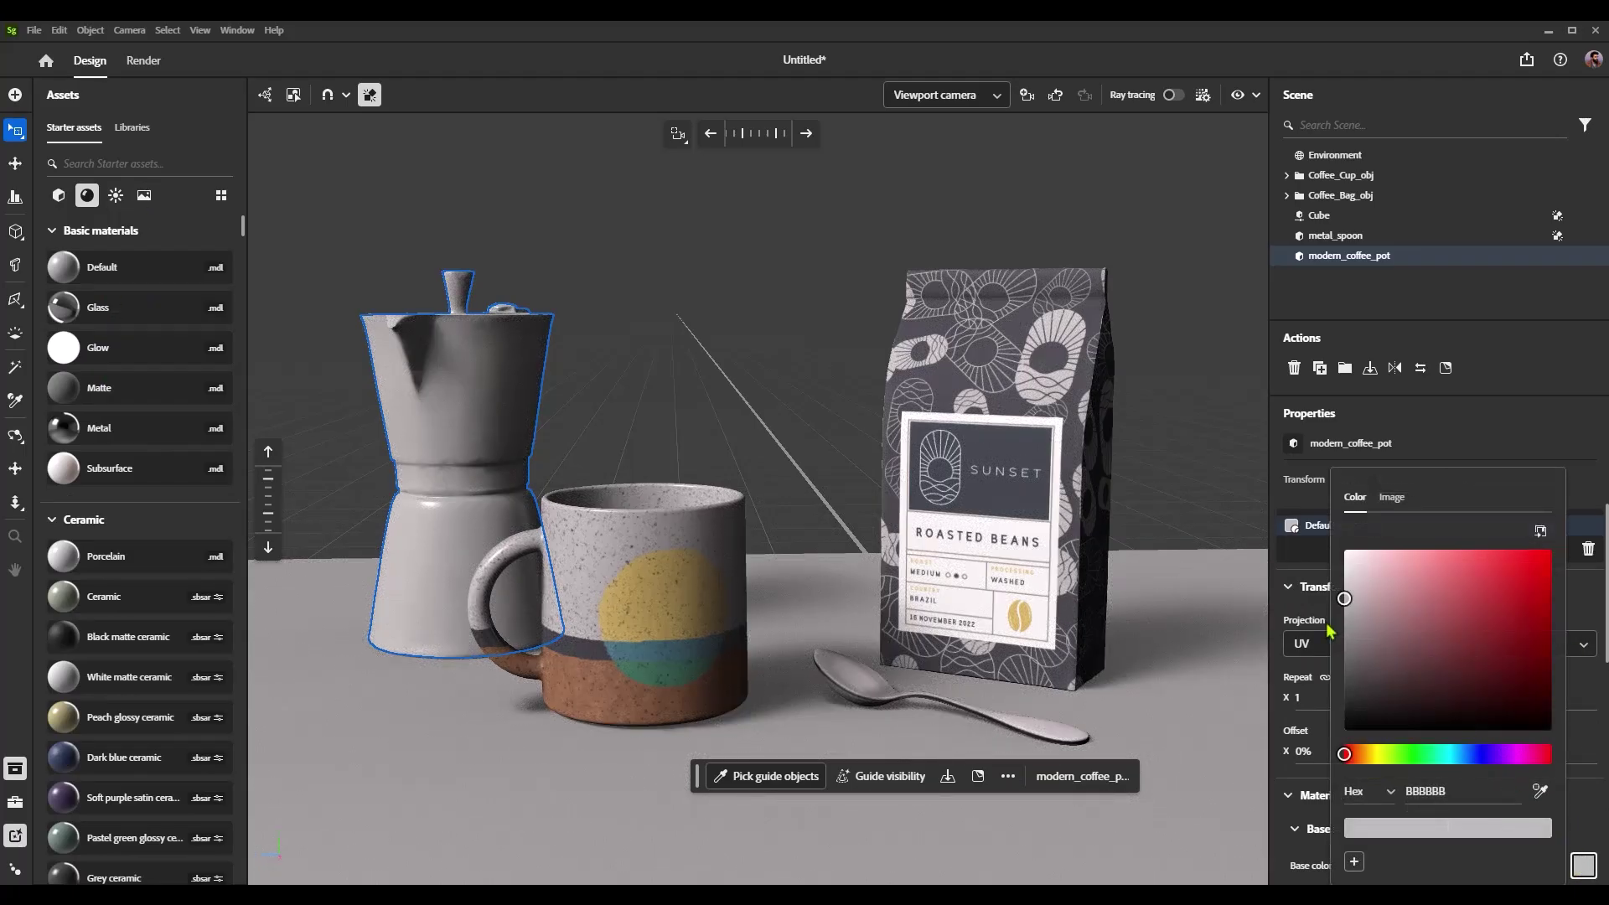
drag(1445, 613, 1546, 613)
key(ctrl+z)
key(ctrl+z)
key(ctrl+z)
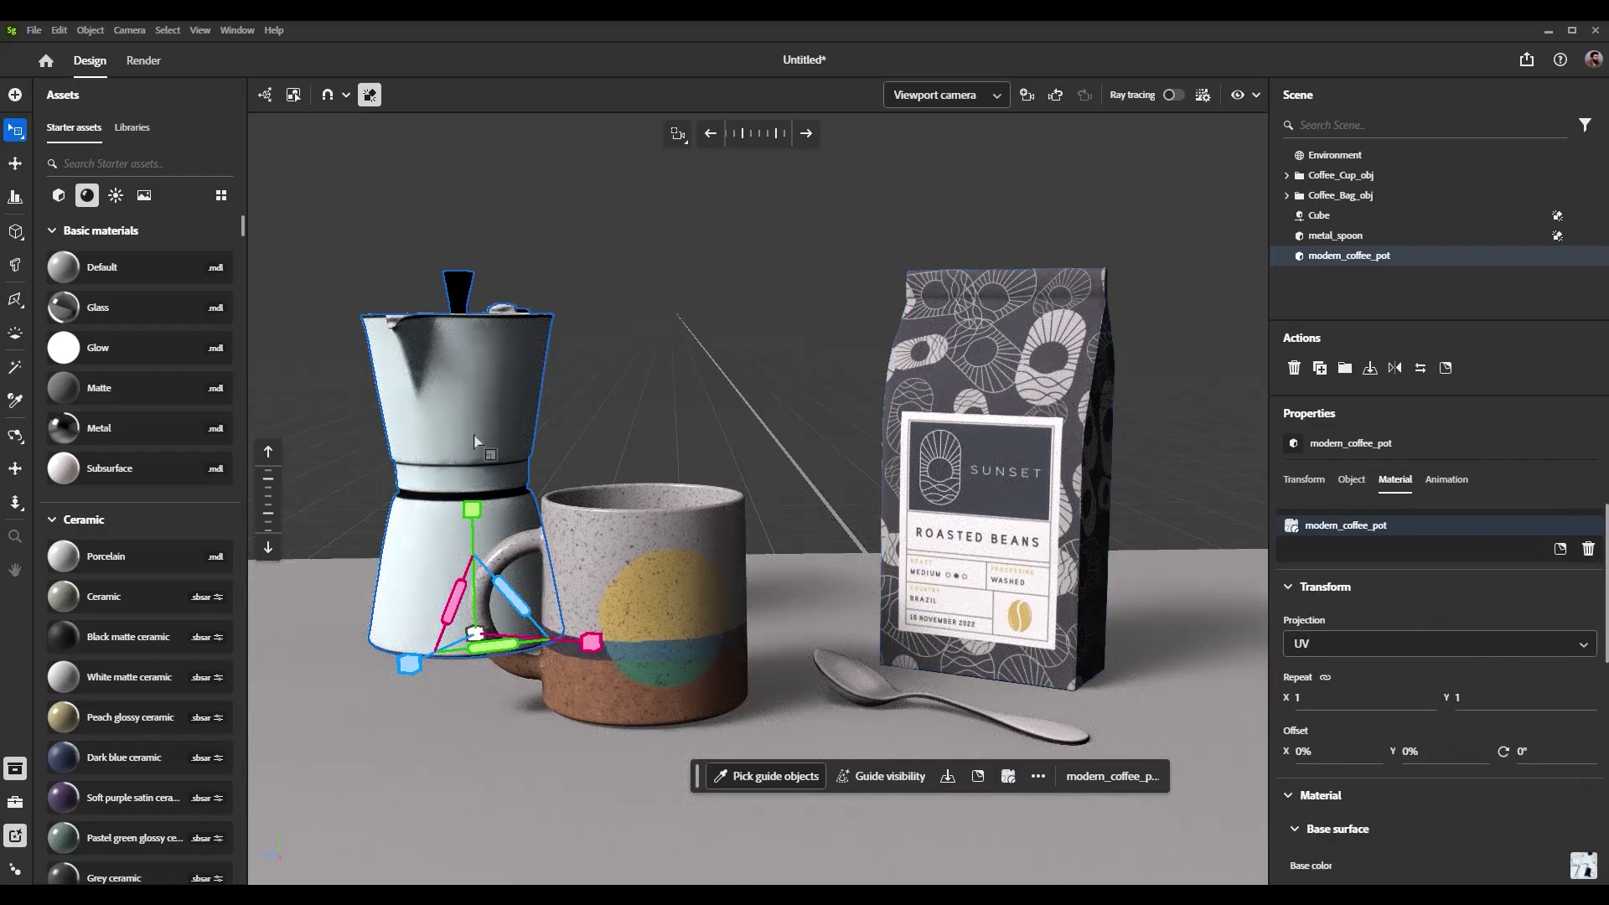
Send the coffee pot's base colour texture image to Photoshop for editing.
scroll(1546, 821, down, 2)
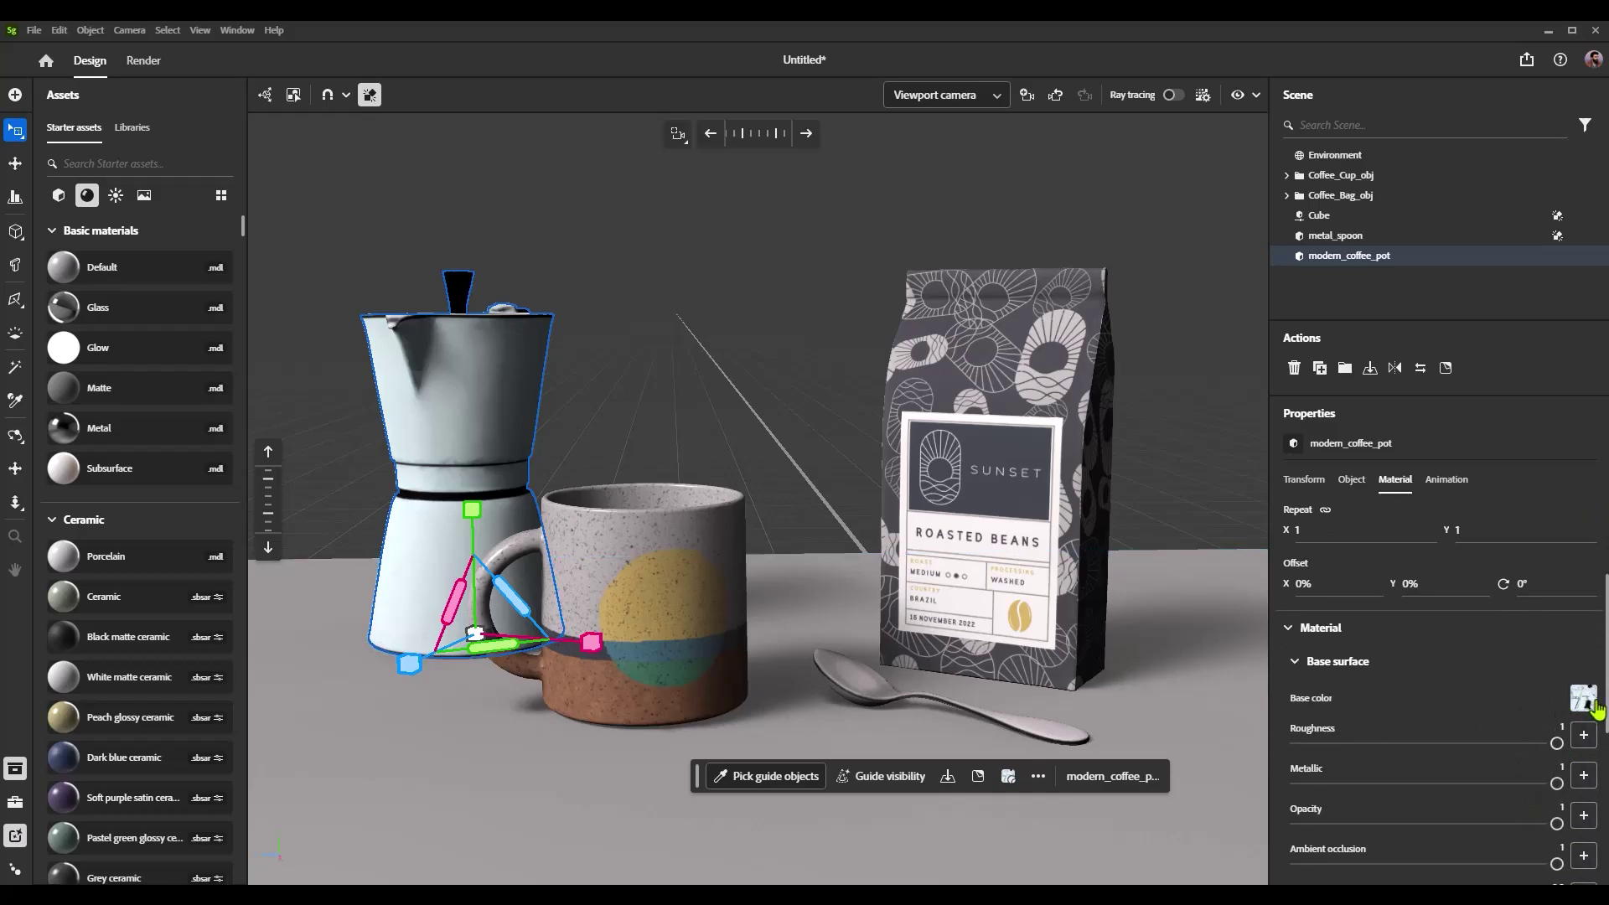
click(1583, 699)
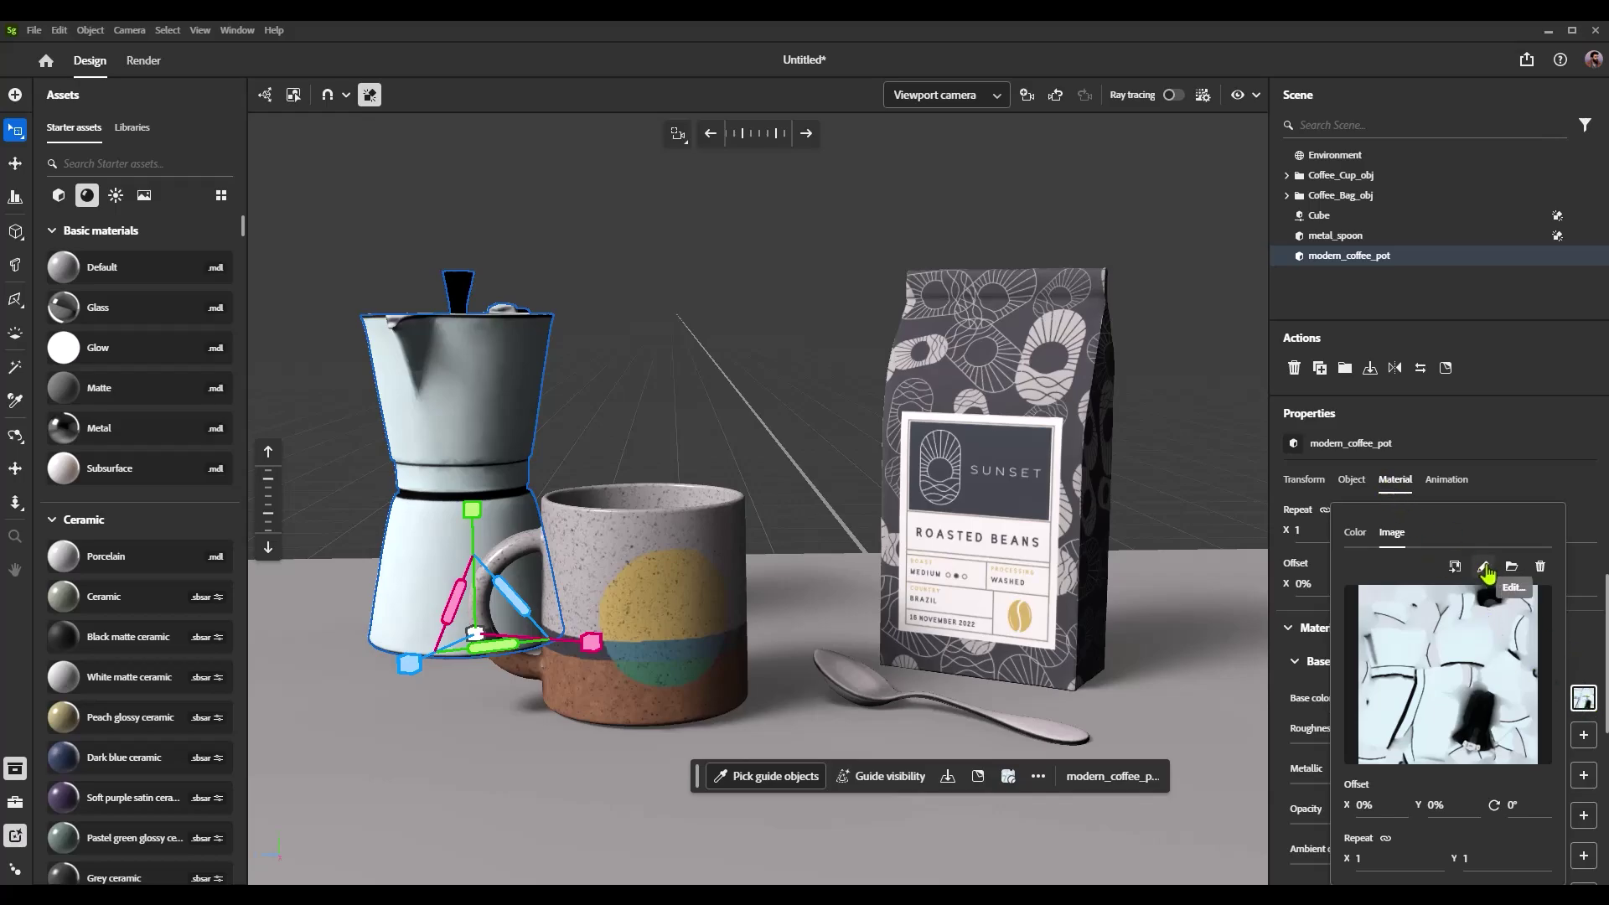
click(1483, 567)
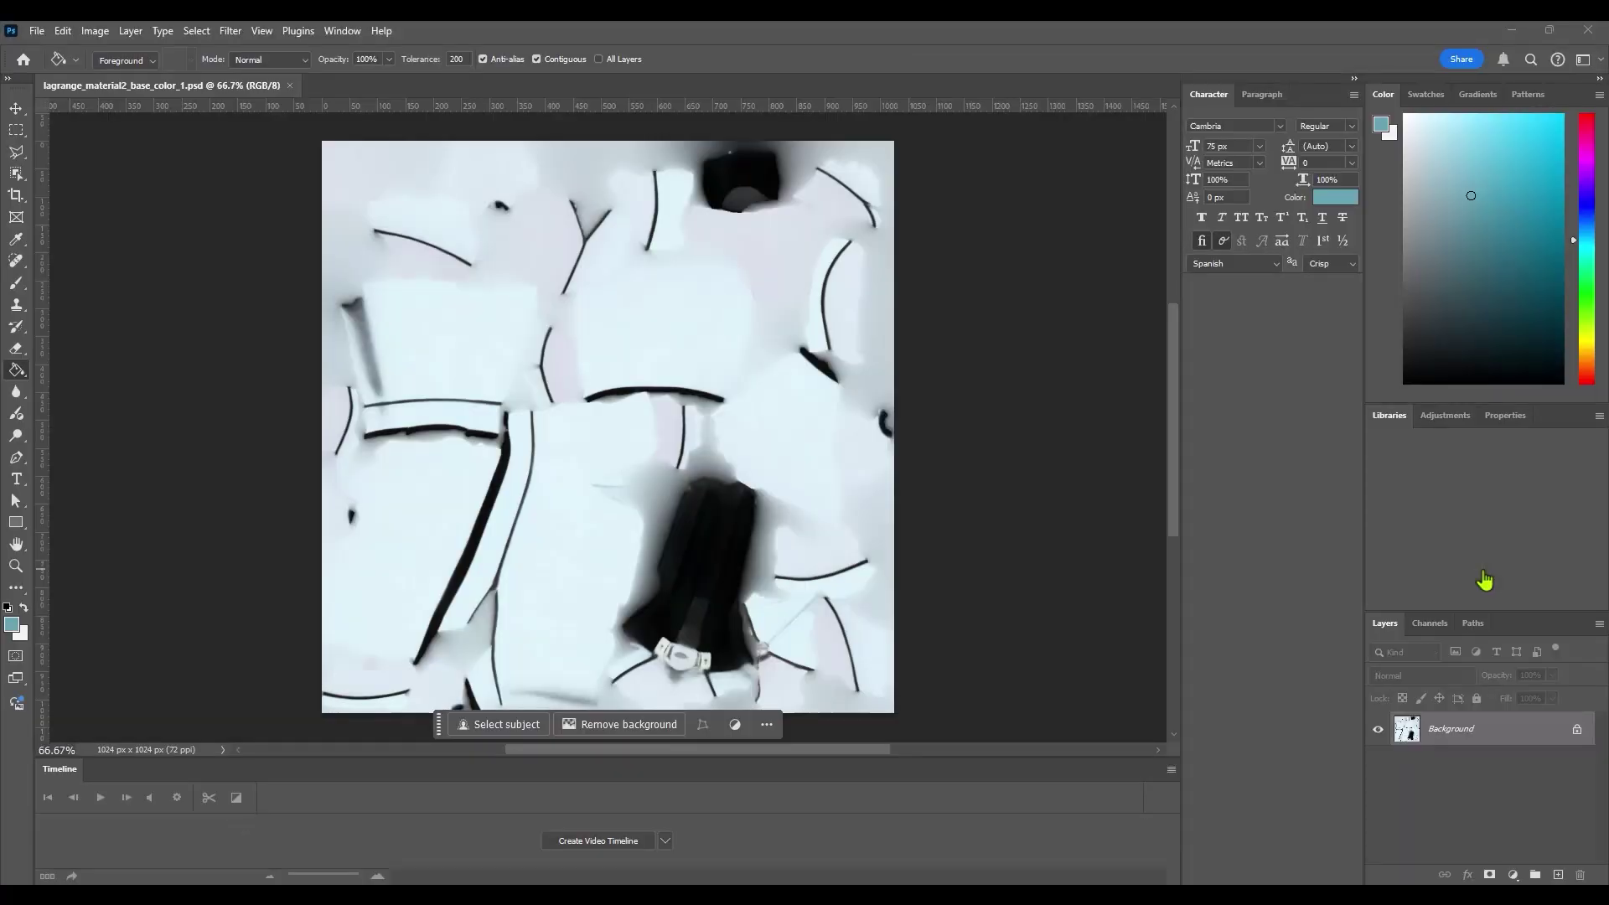
Tint the texture with a blue-filled new layer set to Multiply blend mode.
click(742, 316)
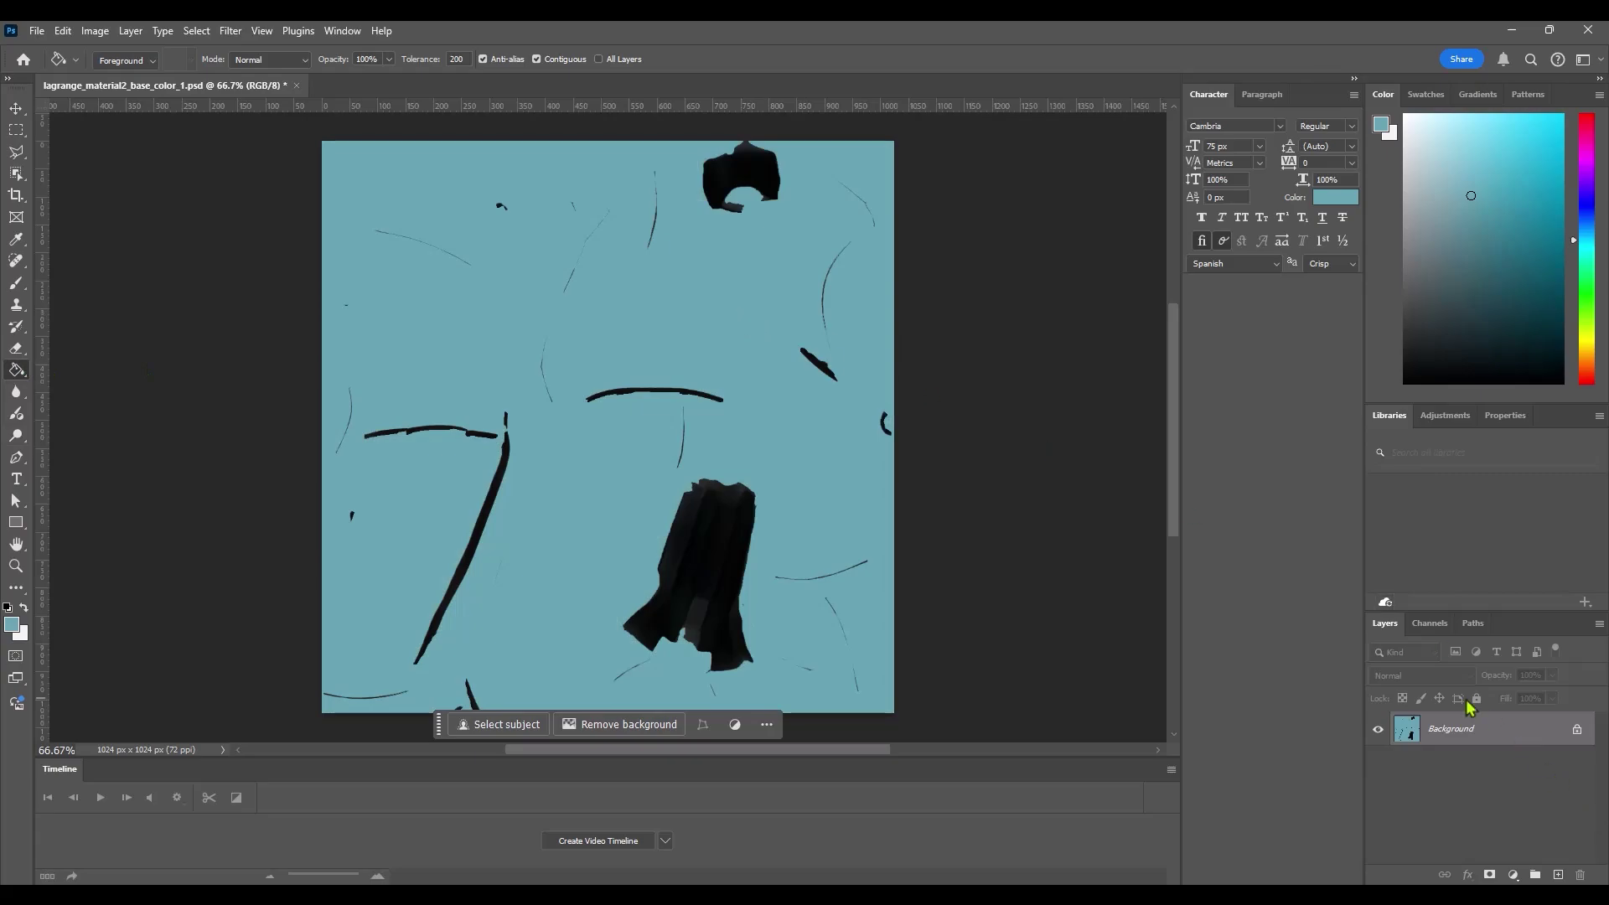
key(ctrl+z)
key(ctrl+shift+alt+n)
click(767, 414)
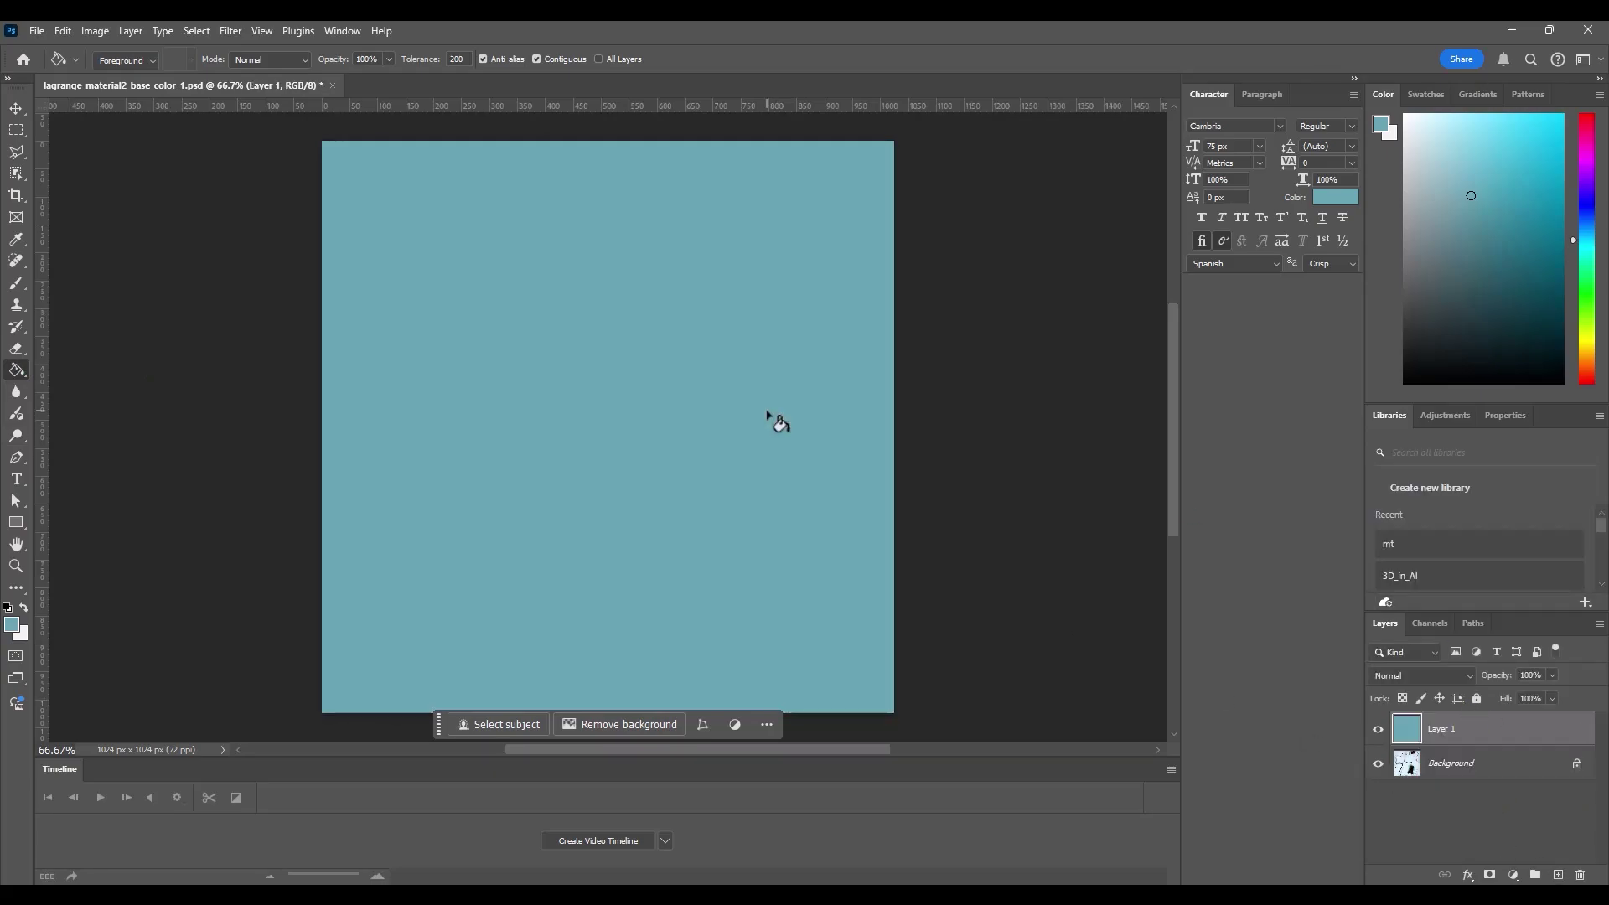
click(1422, 675)
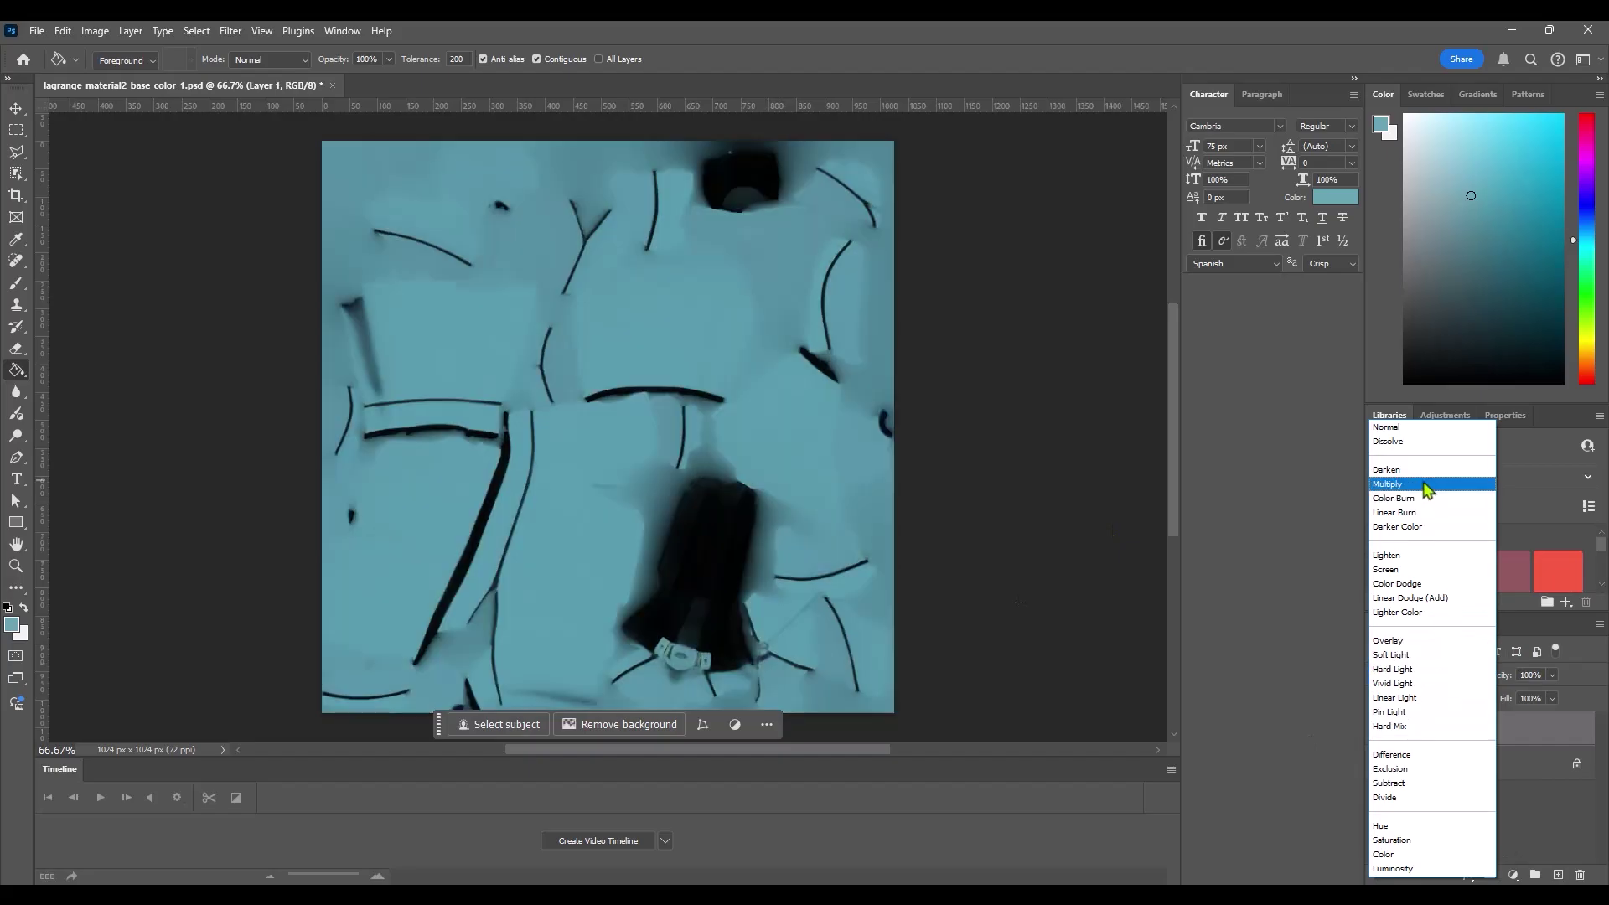
click(1425, 484)
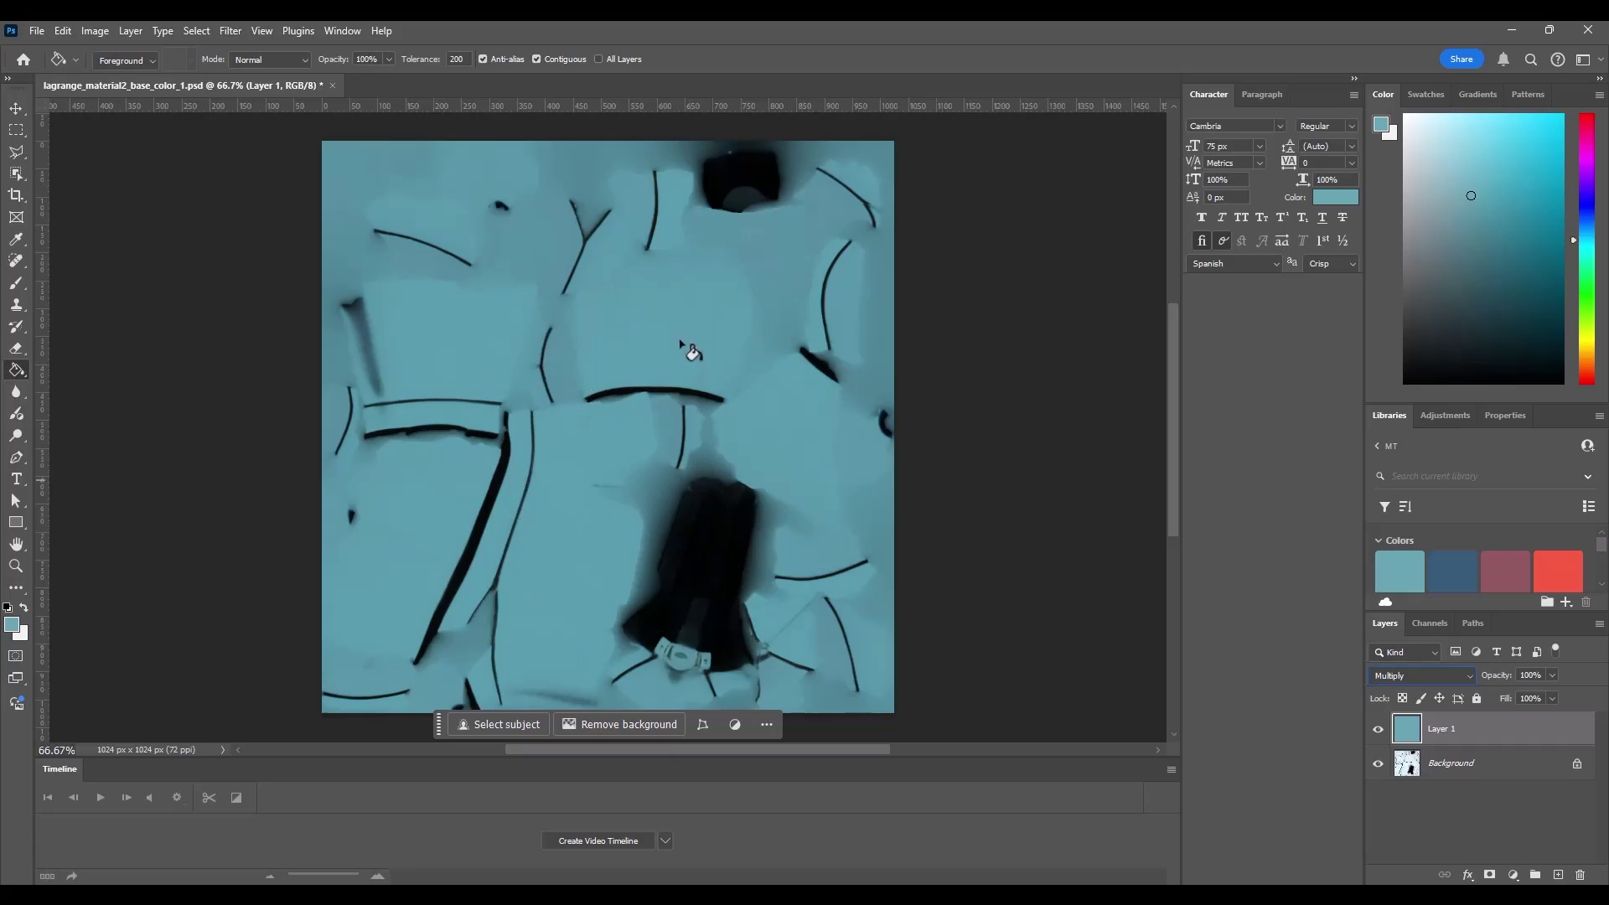
Save the tinted texture file and minimize Photoshop to return to Stager.
drag(625, 34, 1466, 385)
click(872, 408)
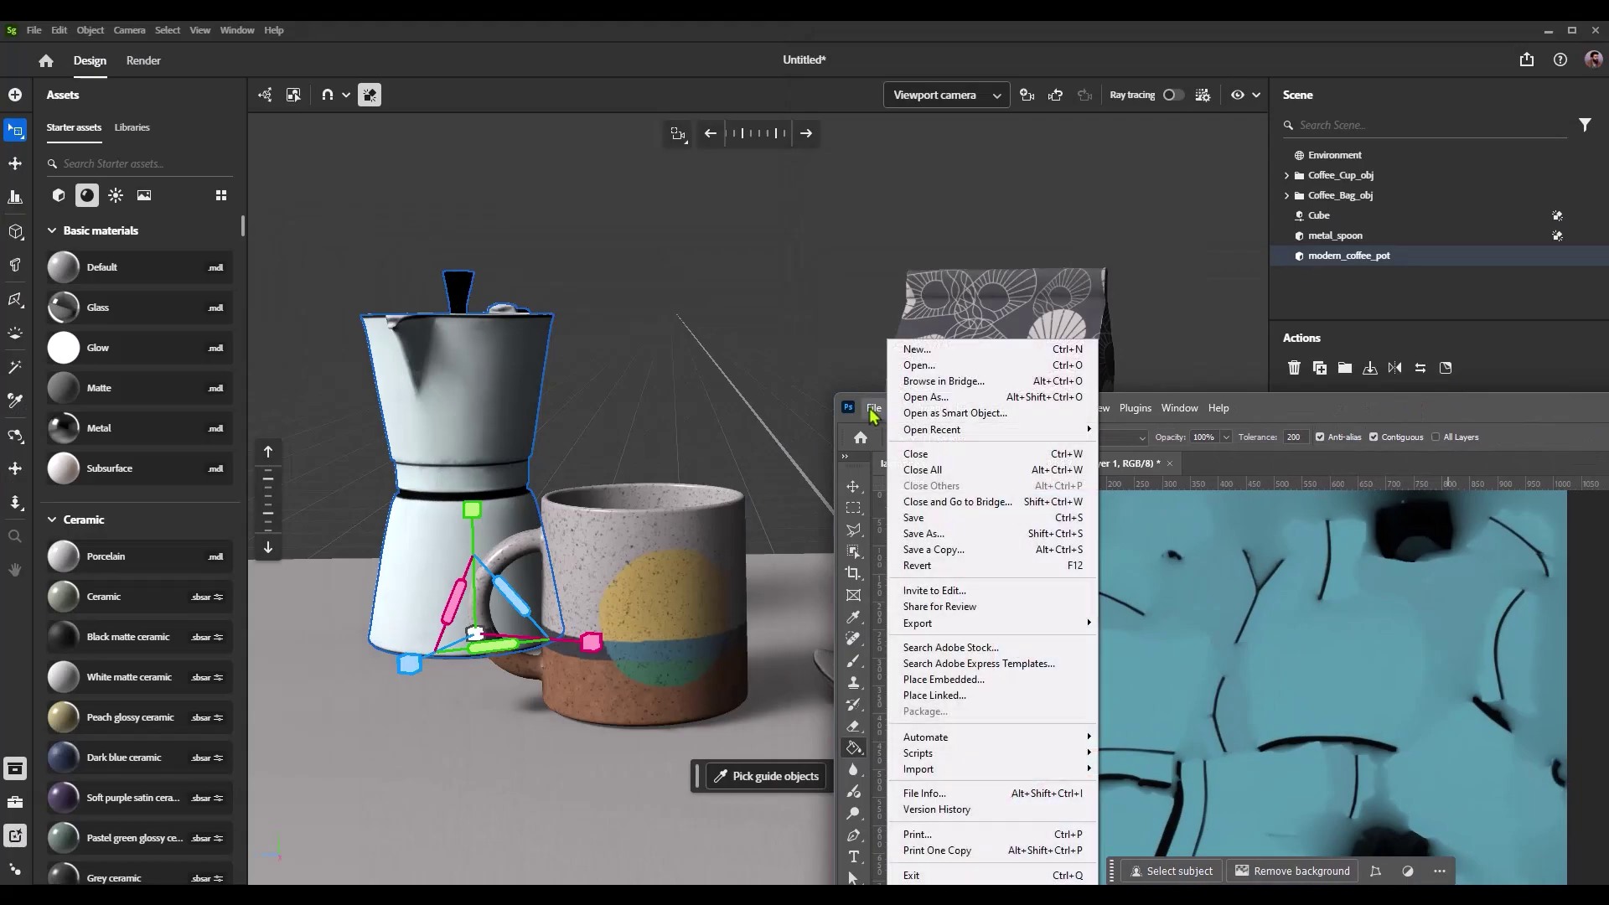
click(960, 517)
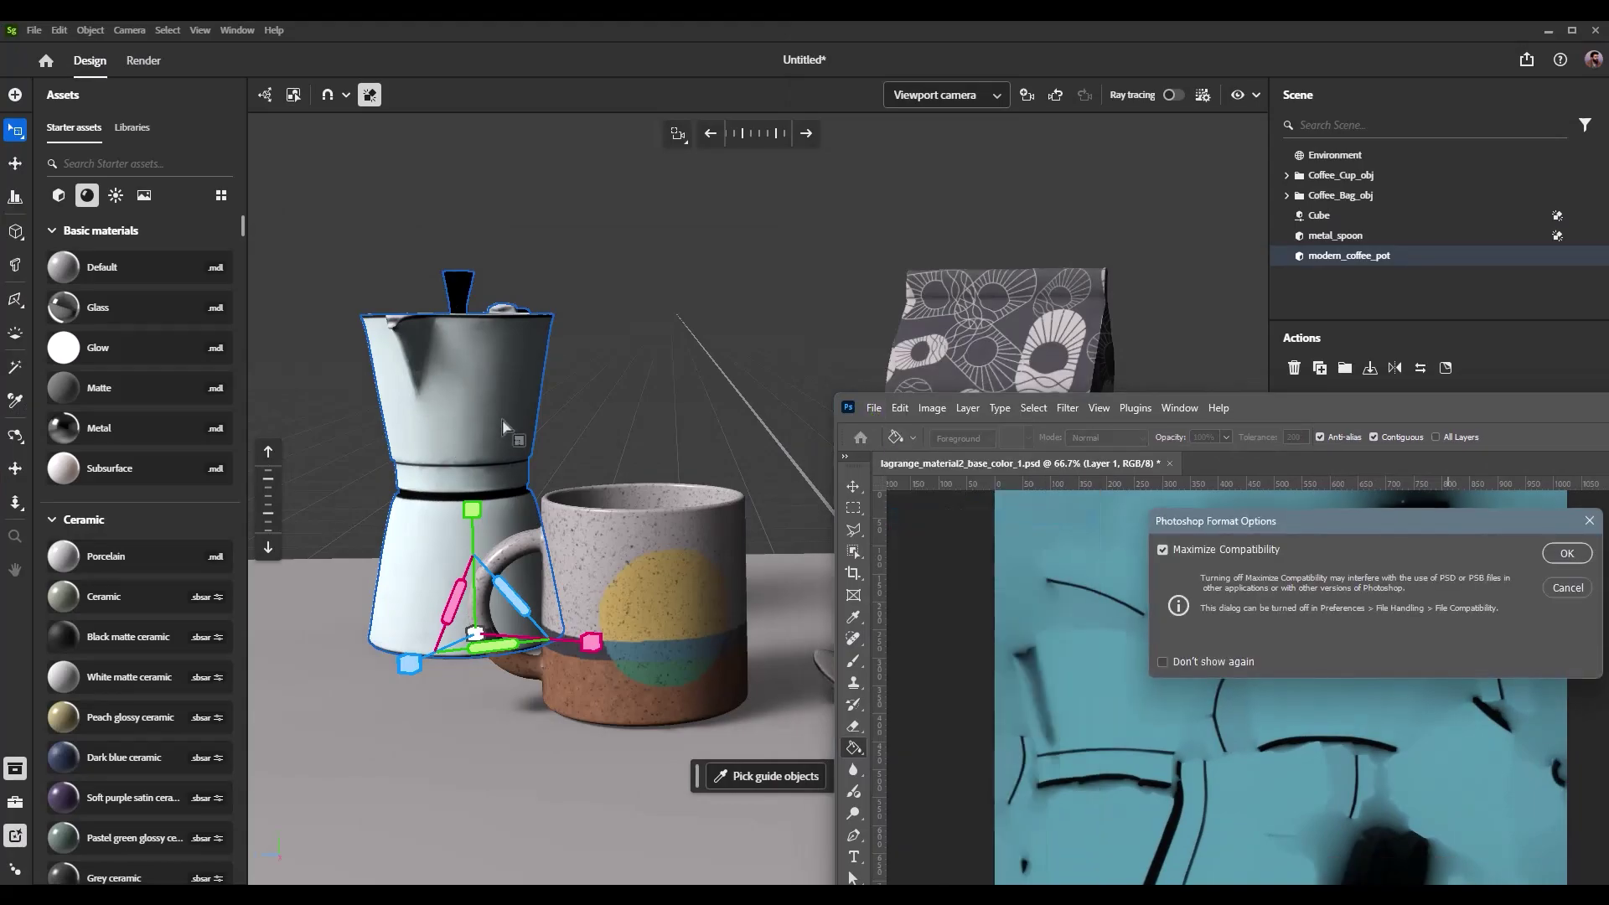
click(1566, 553)
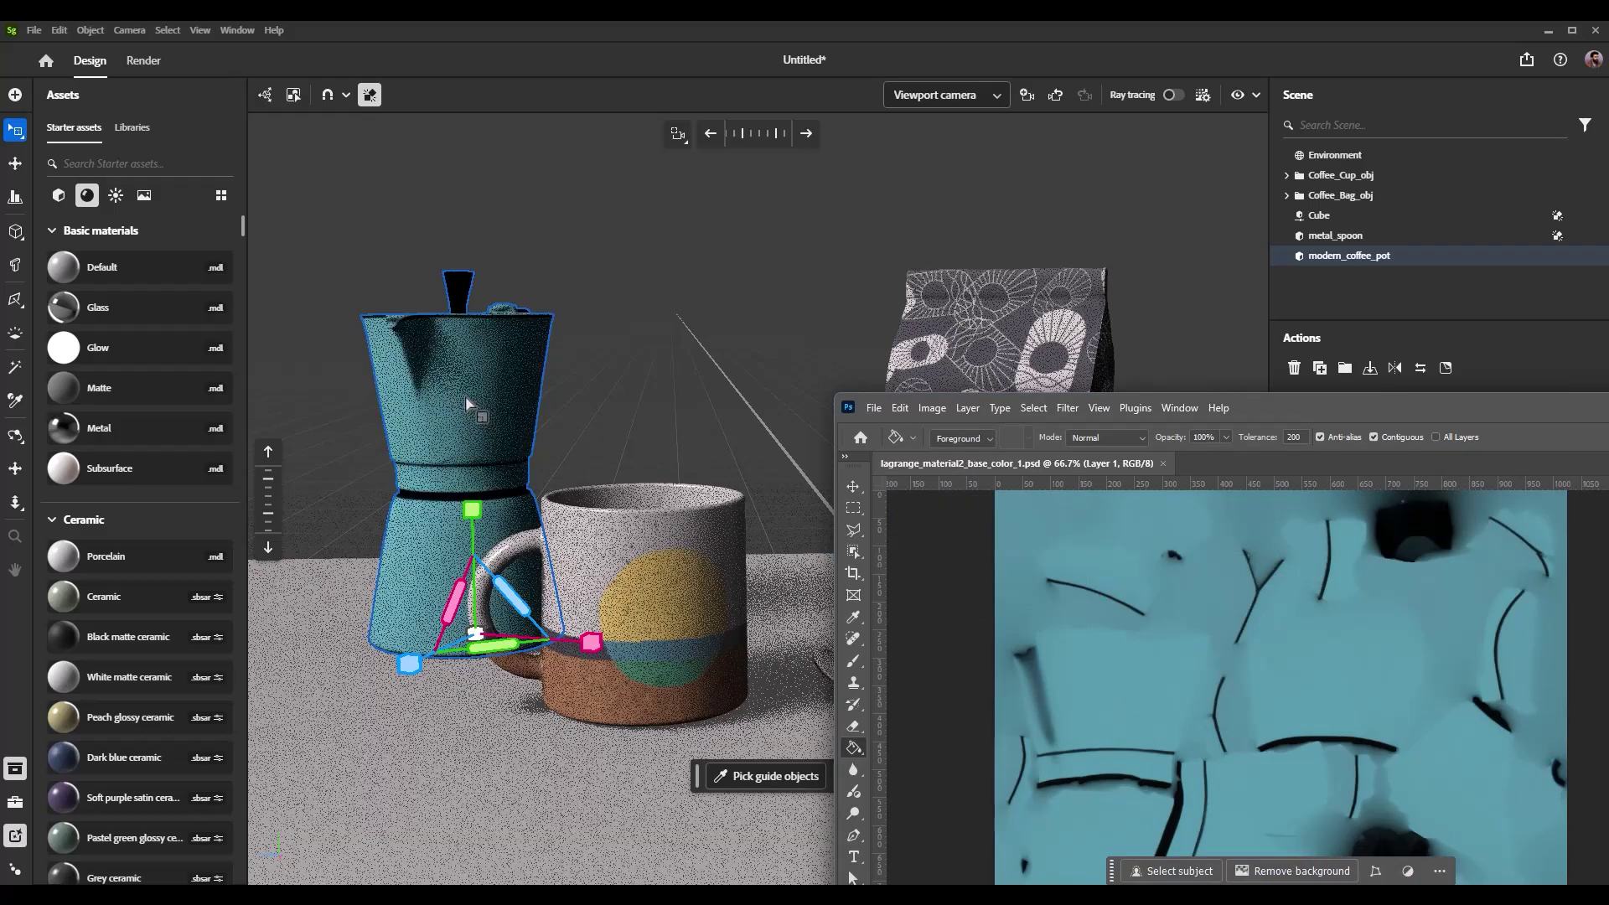
drag(1391, 407, 840, 293)
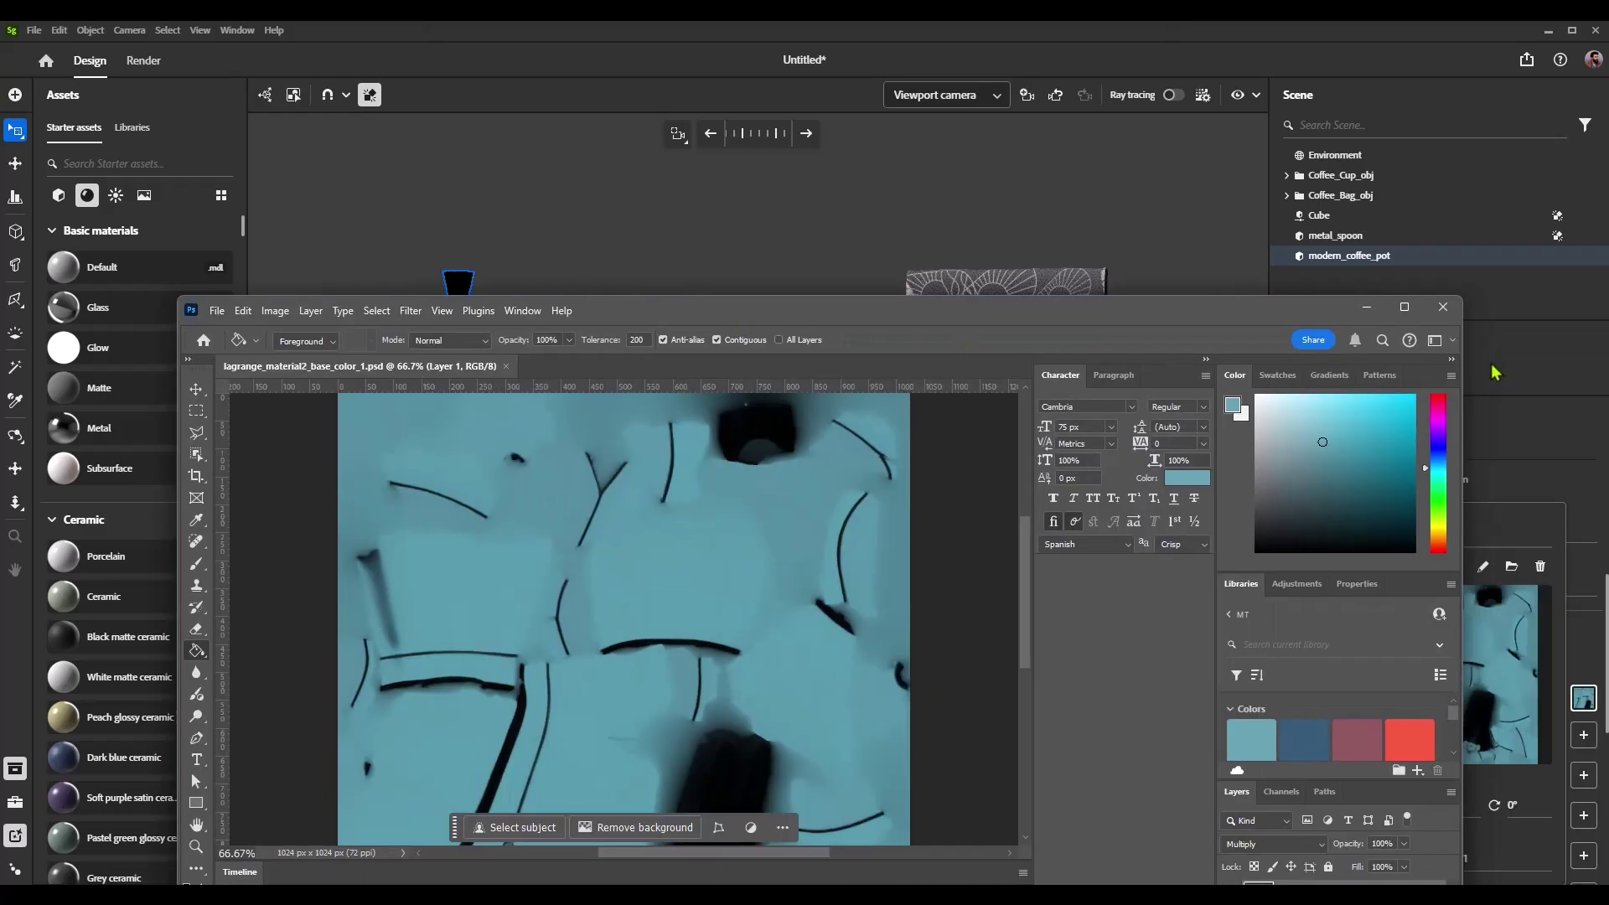
click(1395, 325)
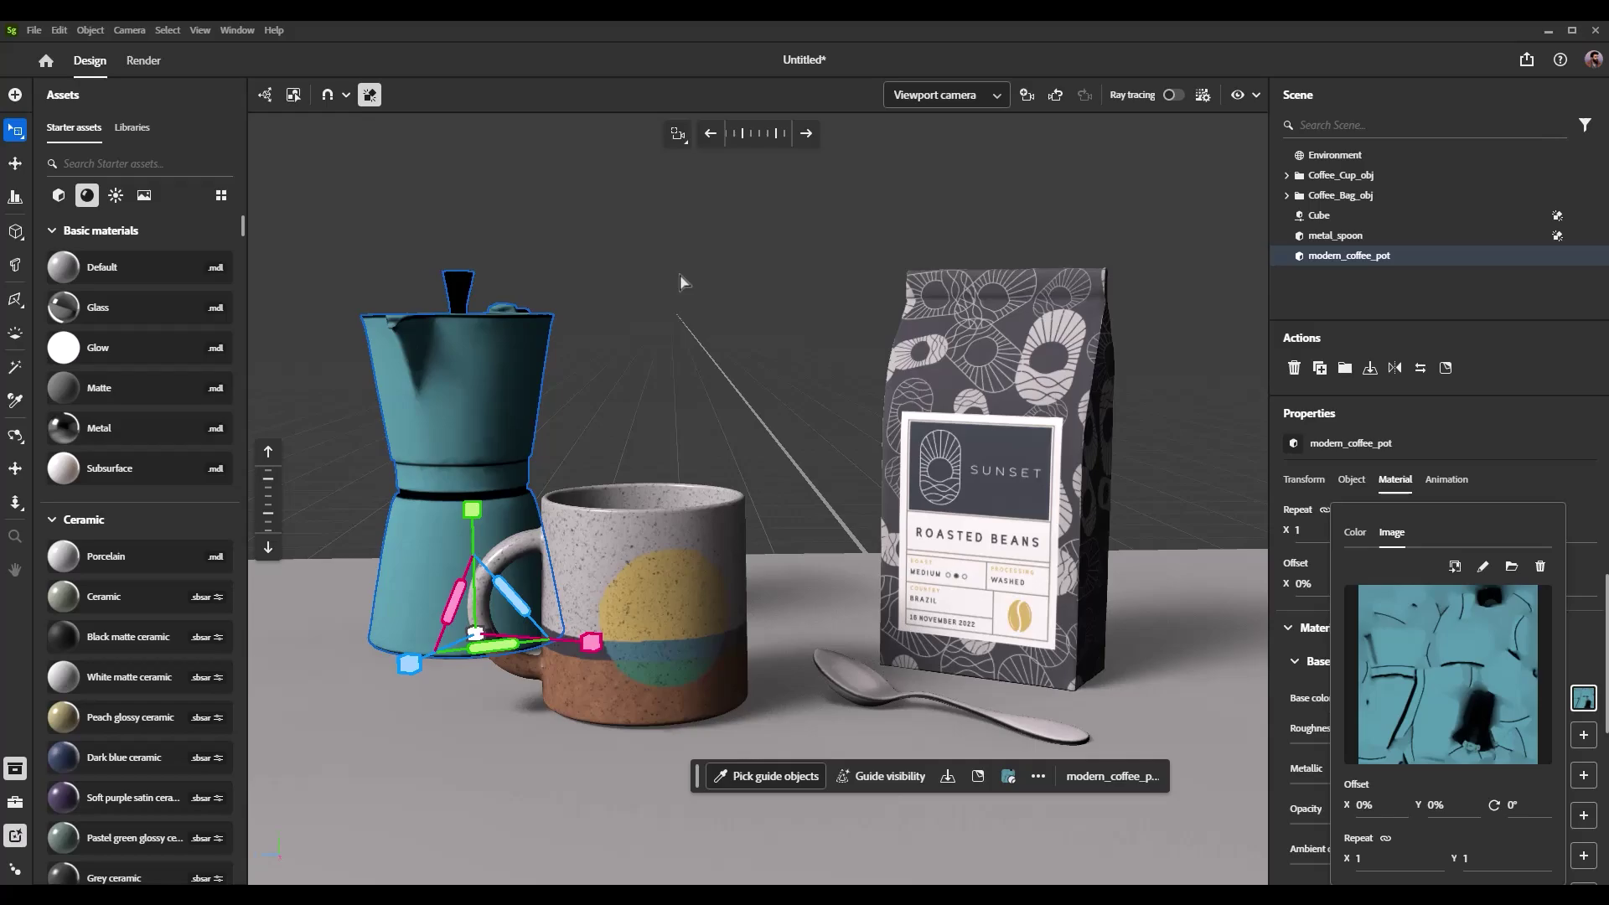
Open Text to background and add a scene camera with a 120 mm focal length, orbiting lower.
click(15, 768)
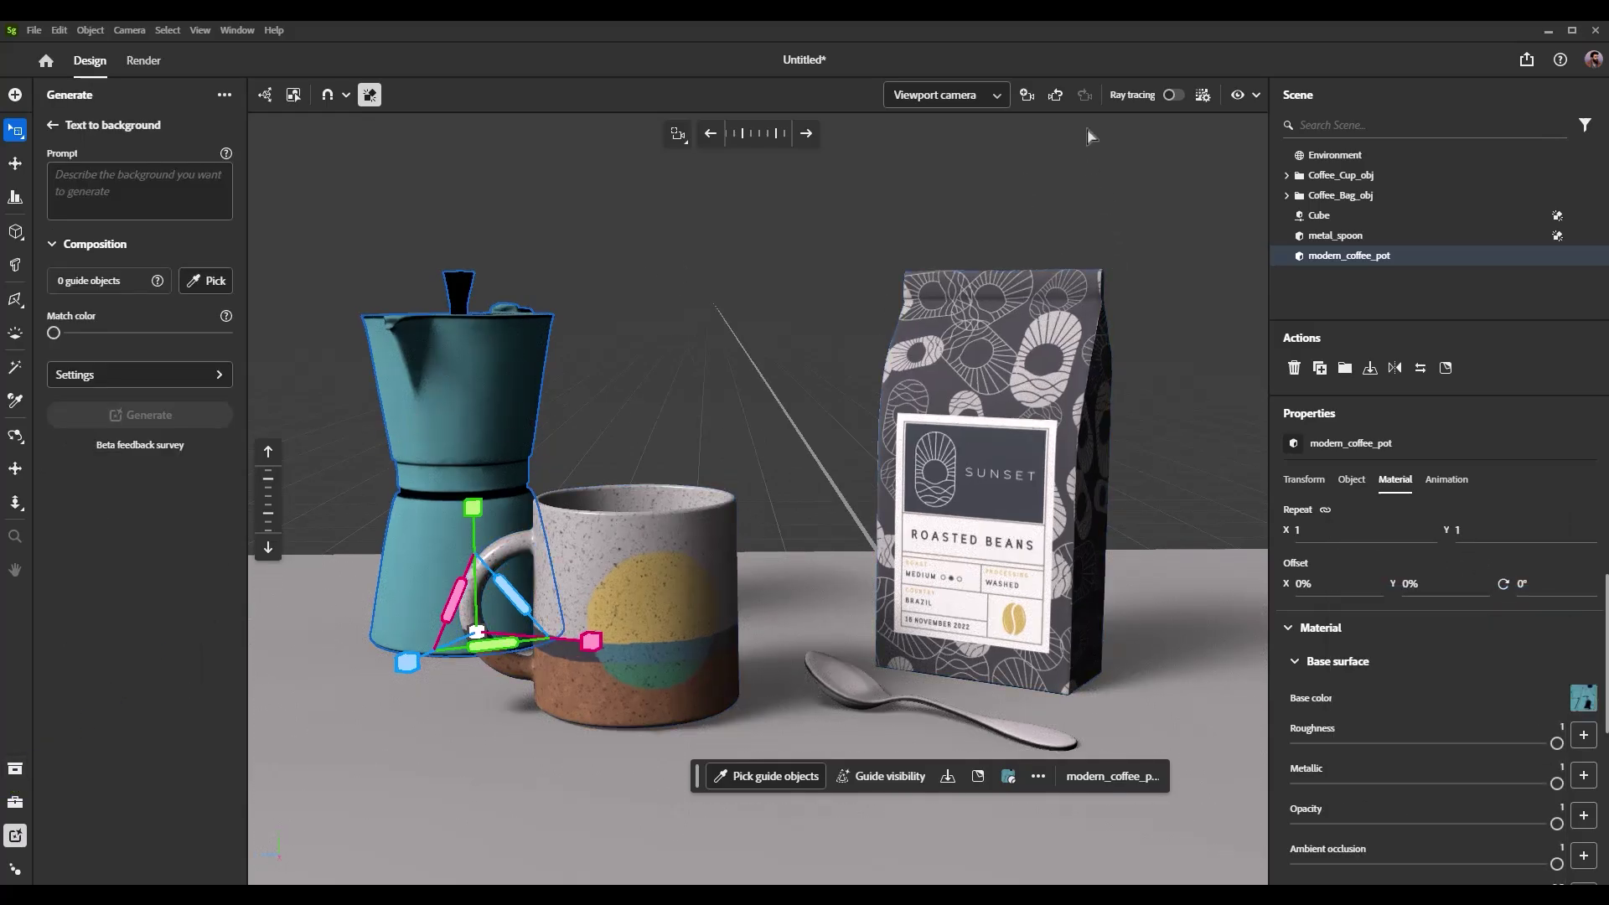
click(1025, 96)
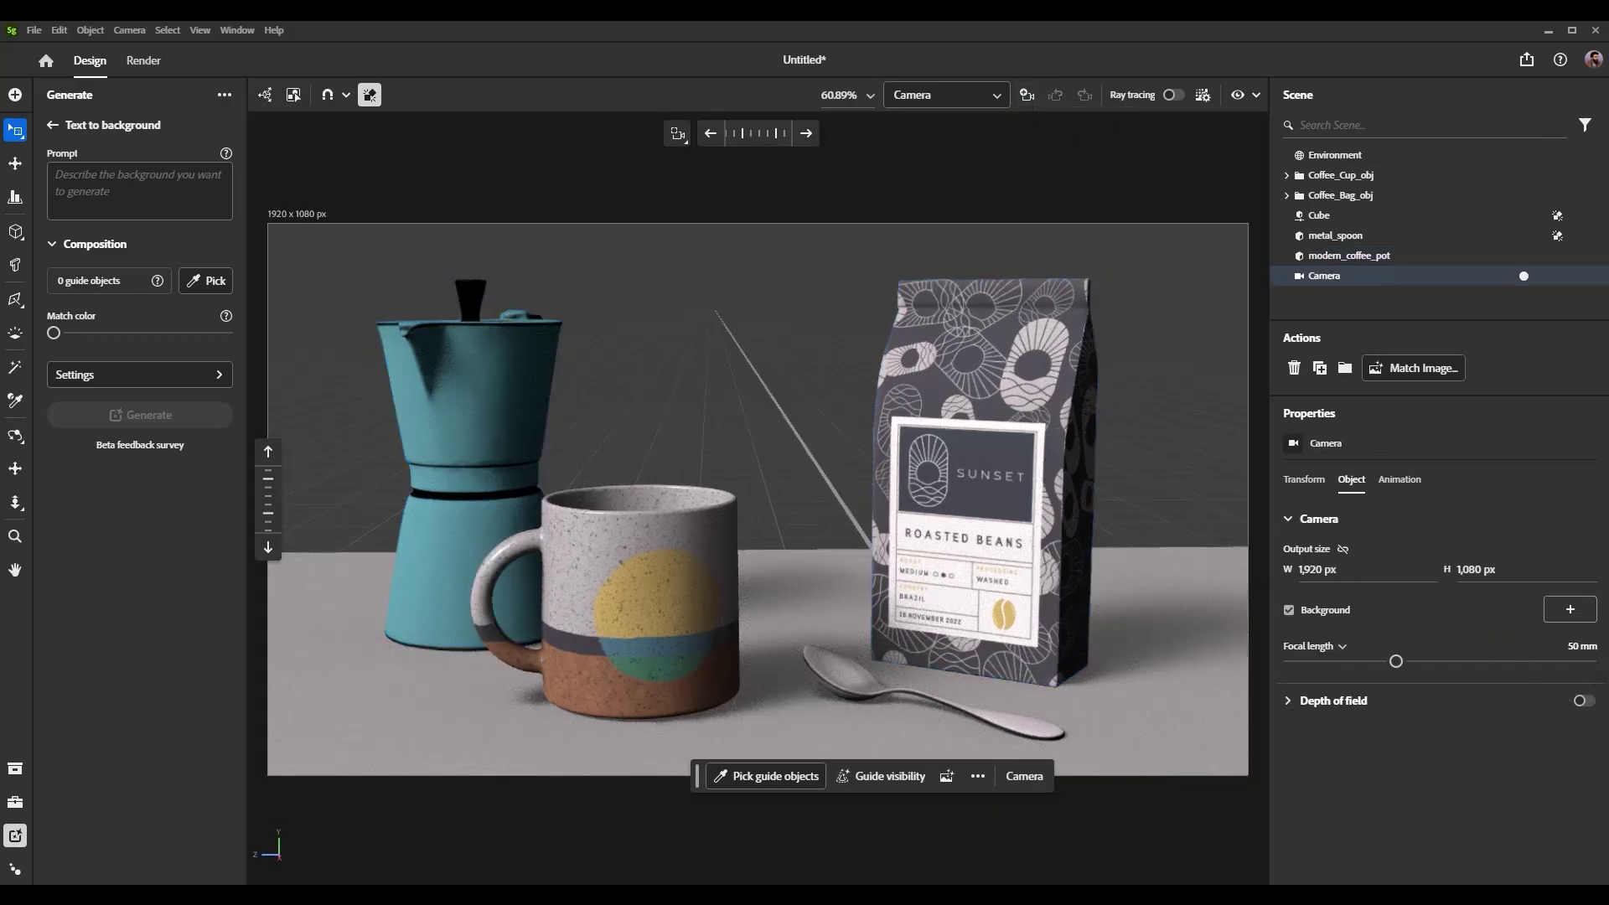
text(120)
key(Return)
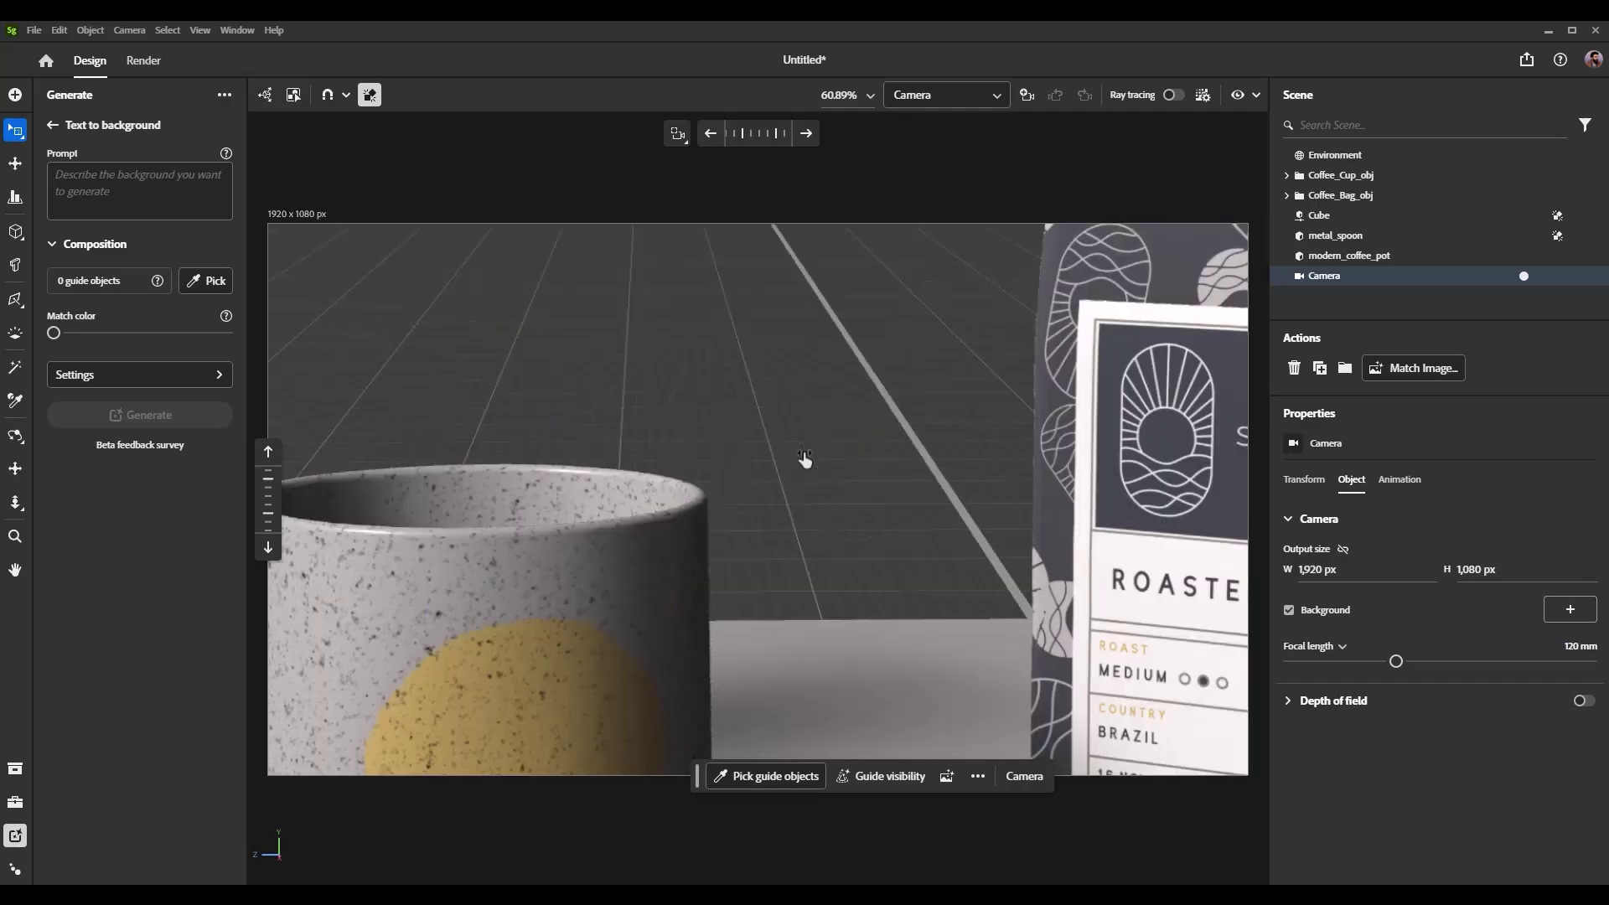
scroll(609, 514, down, 3)
alt+drag(609, 514, 657, 480)
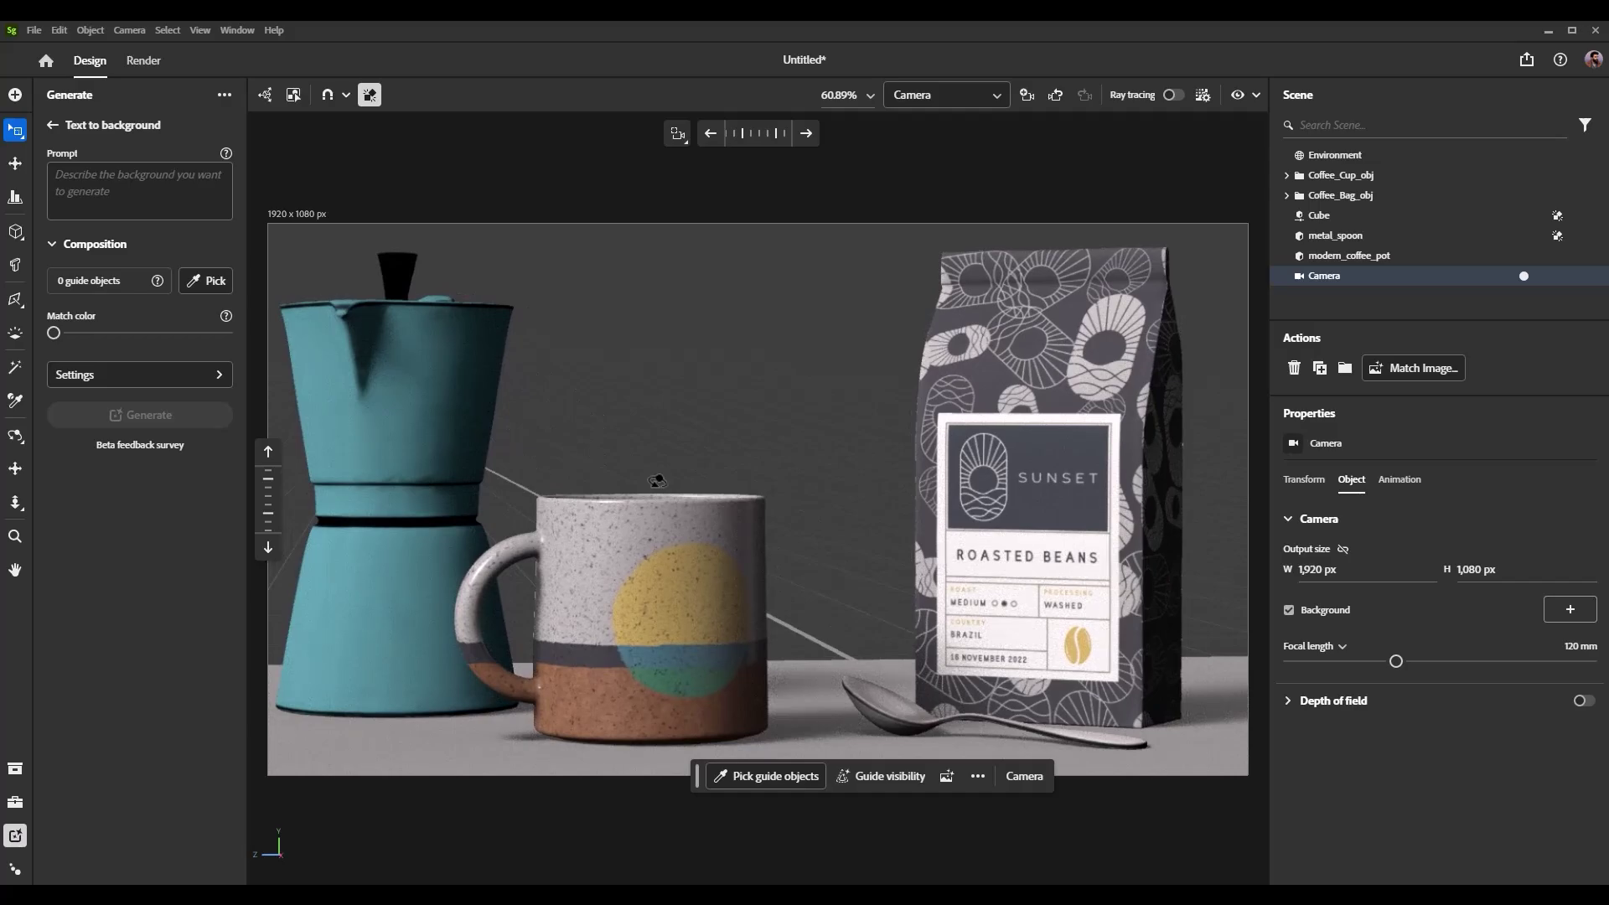
Change the camera's focal length to 85 mm and recentre the objects in view.
click(1583, 646)
text(85)
key(Return)
scroll(972, 575, up, 5)
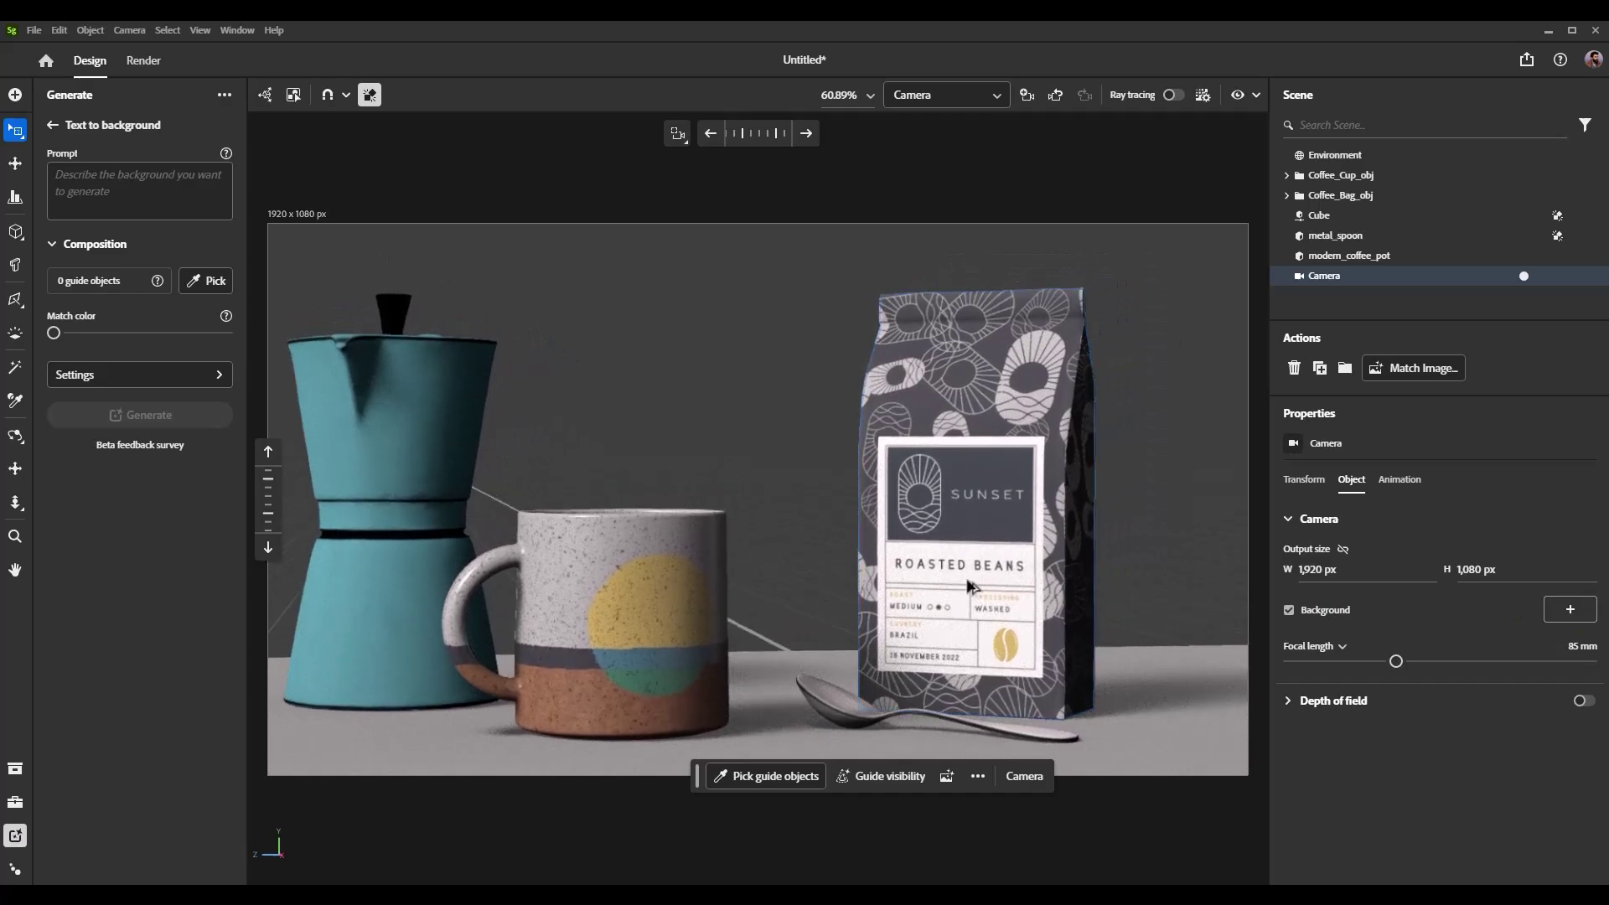
middle_drag(972, 585, 1018, 581)
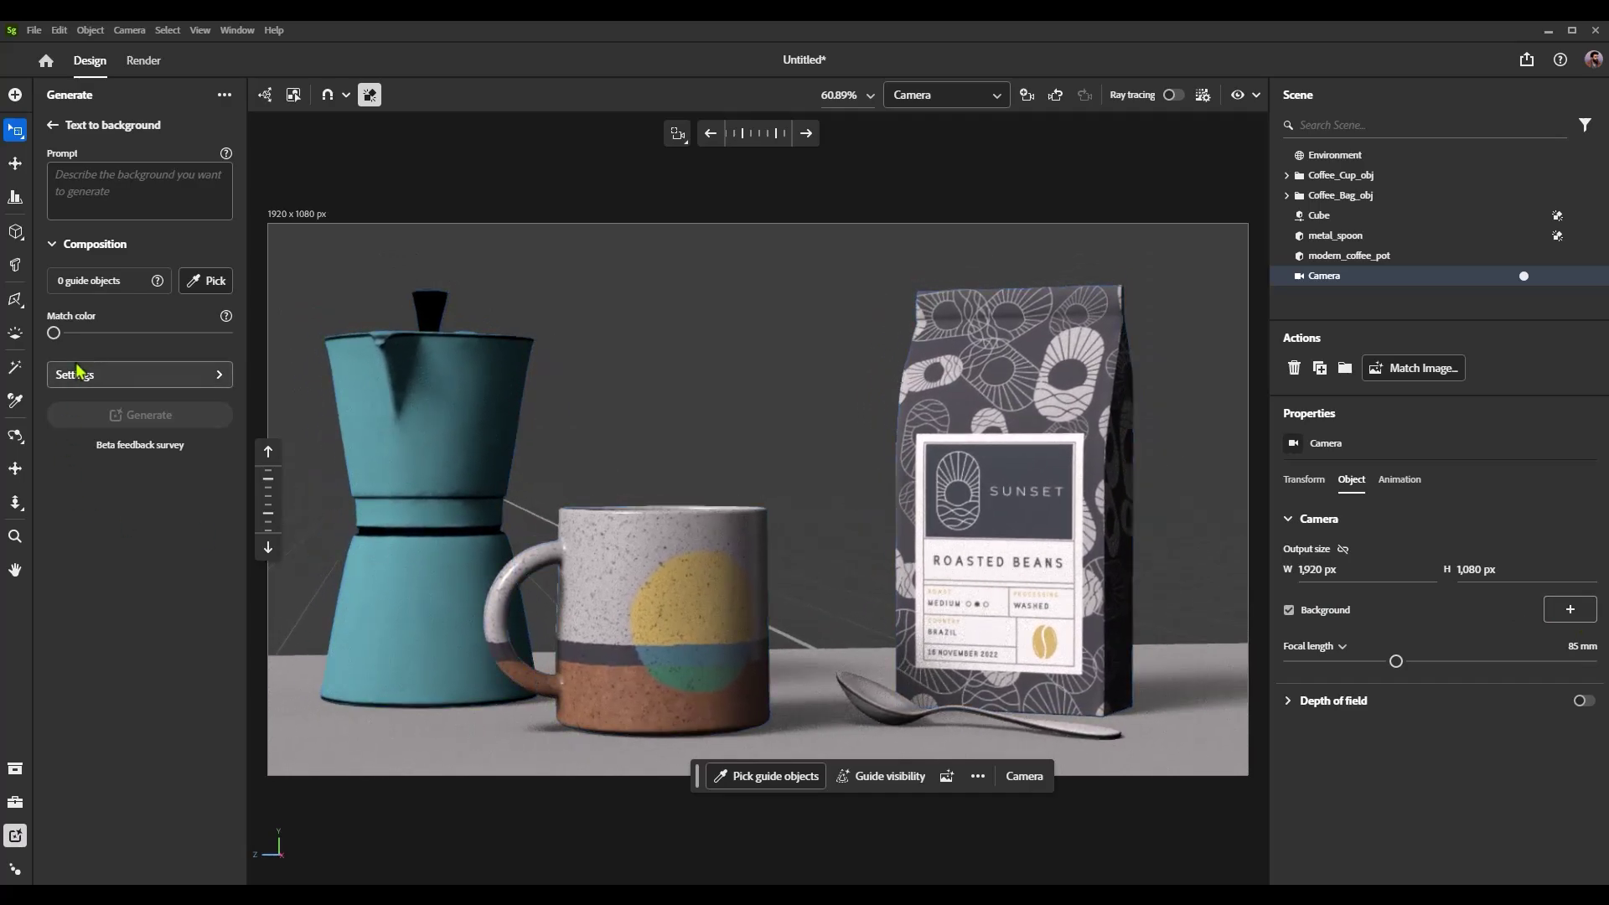
Max out background colour matching and pick the table and coffee pot as generation guides.
drag(53, 333, 226, 335)
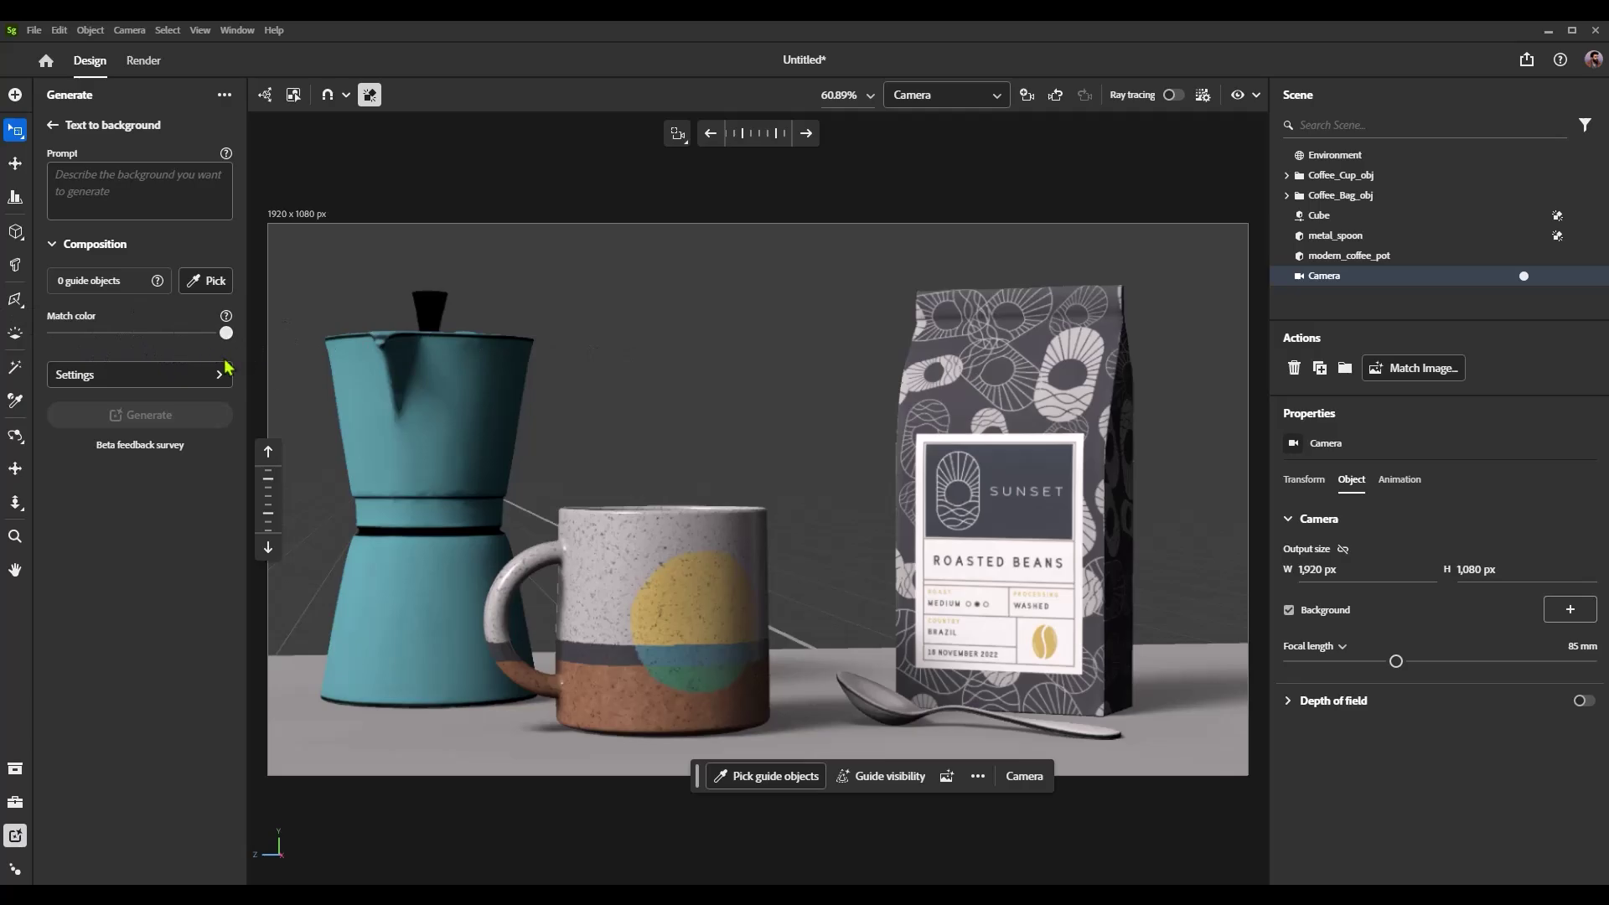
click(206, 285)
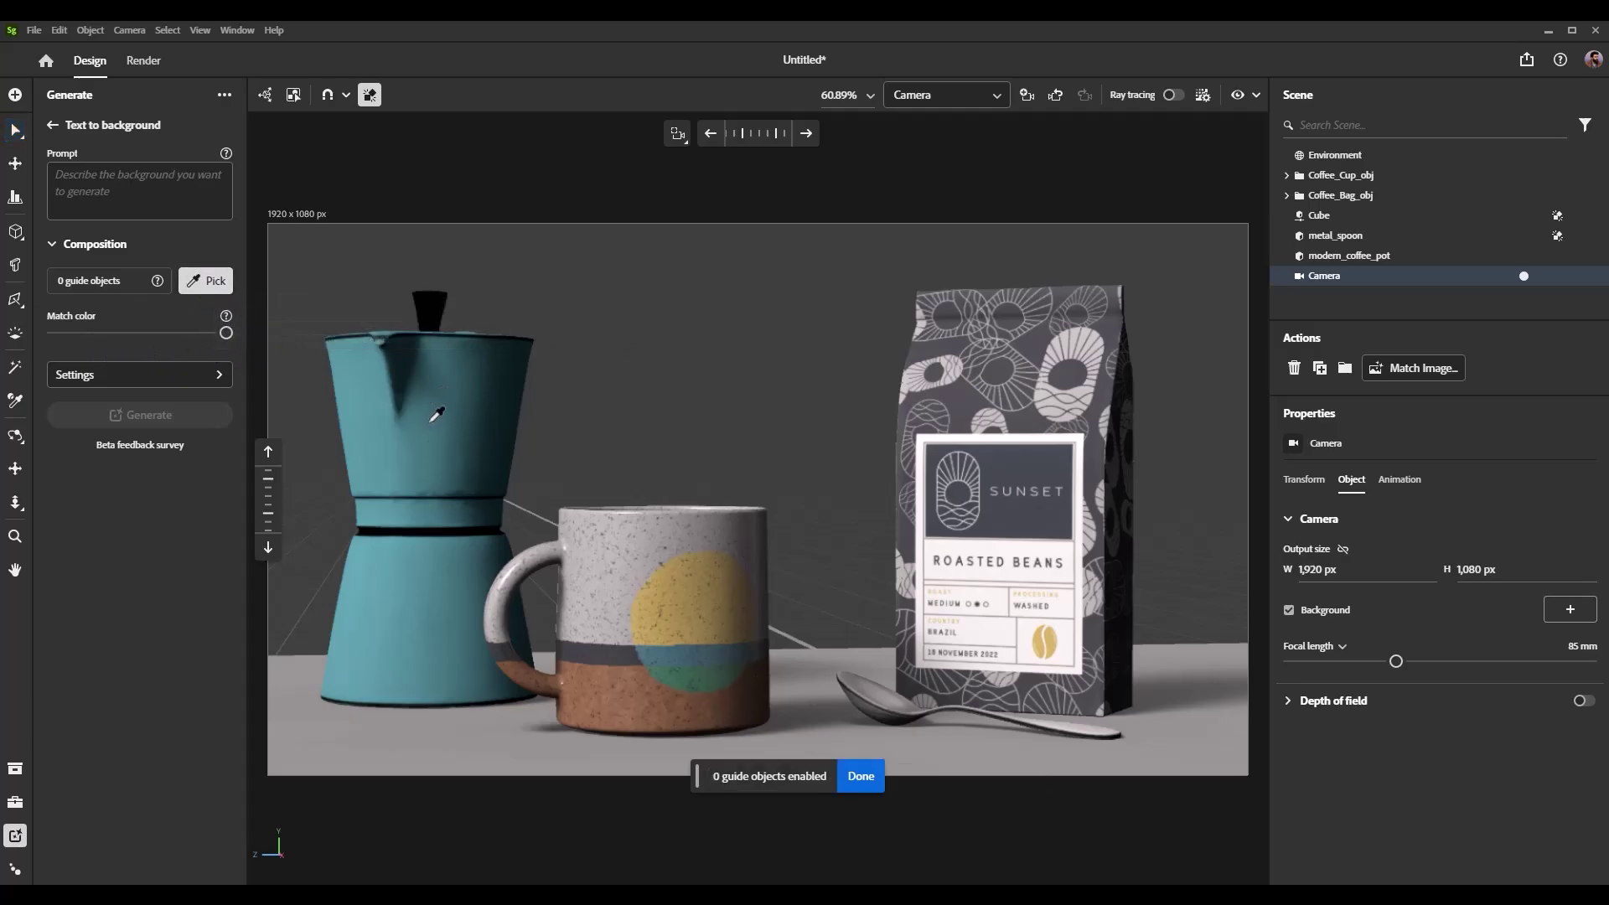
click(449, 747)
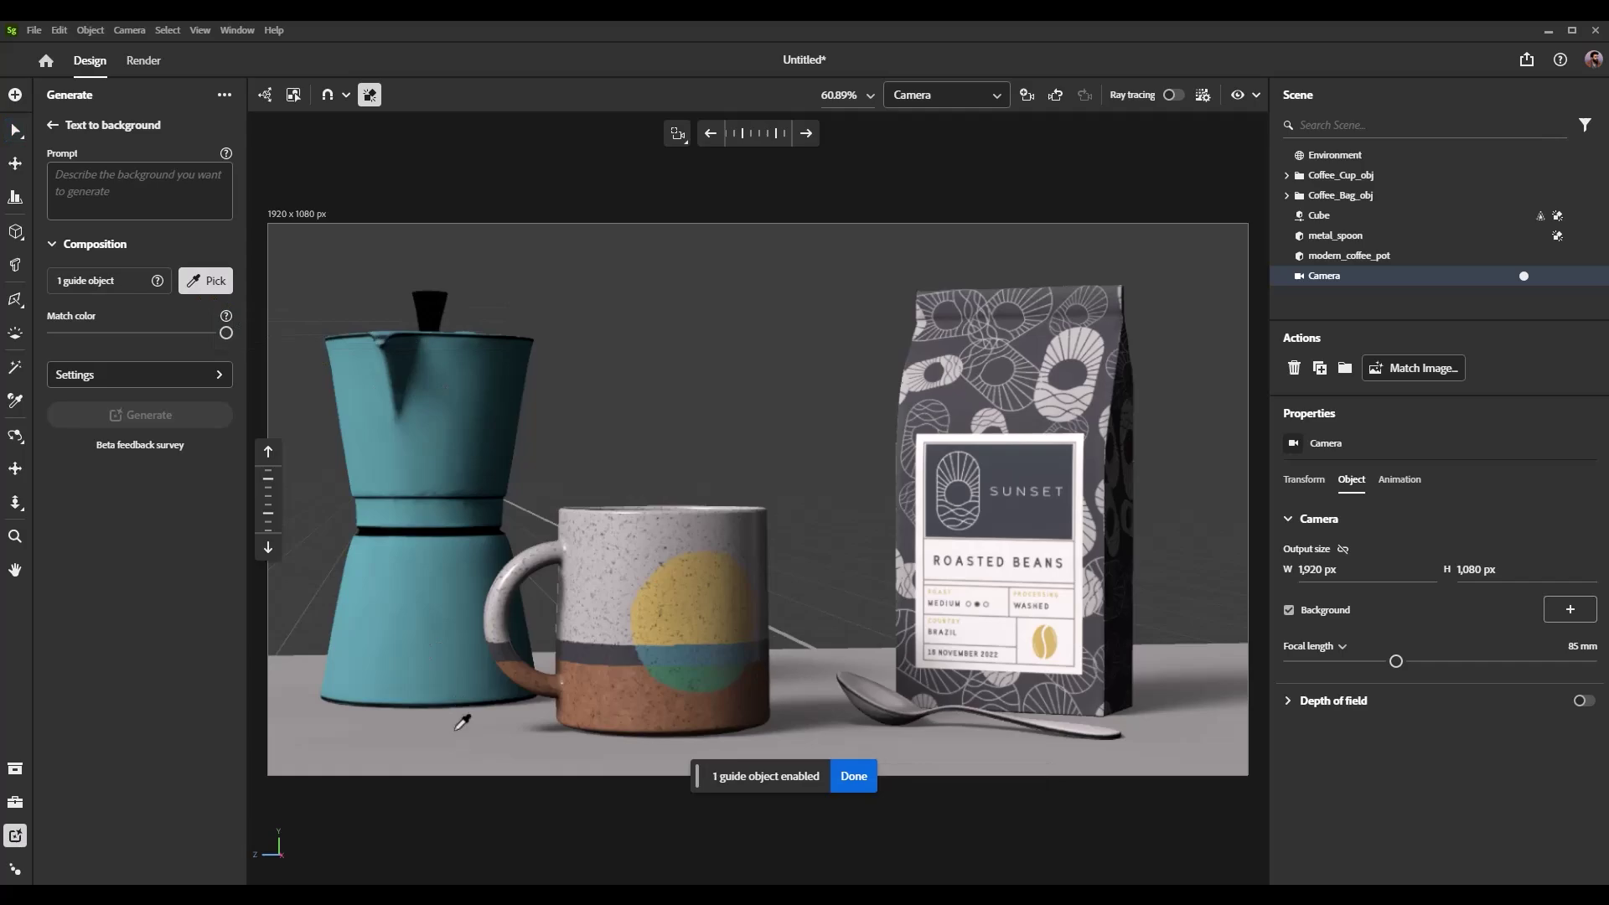
click(446, 473)
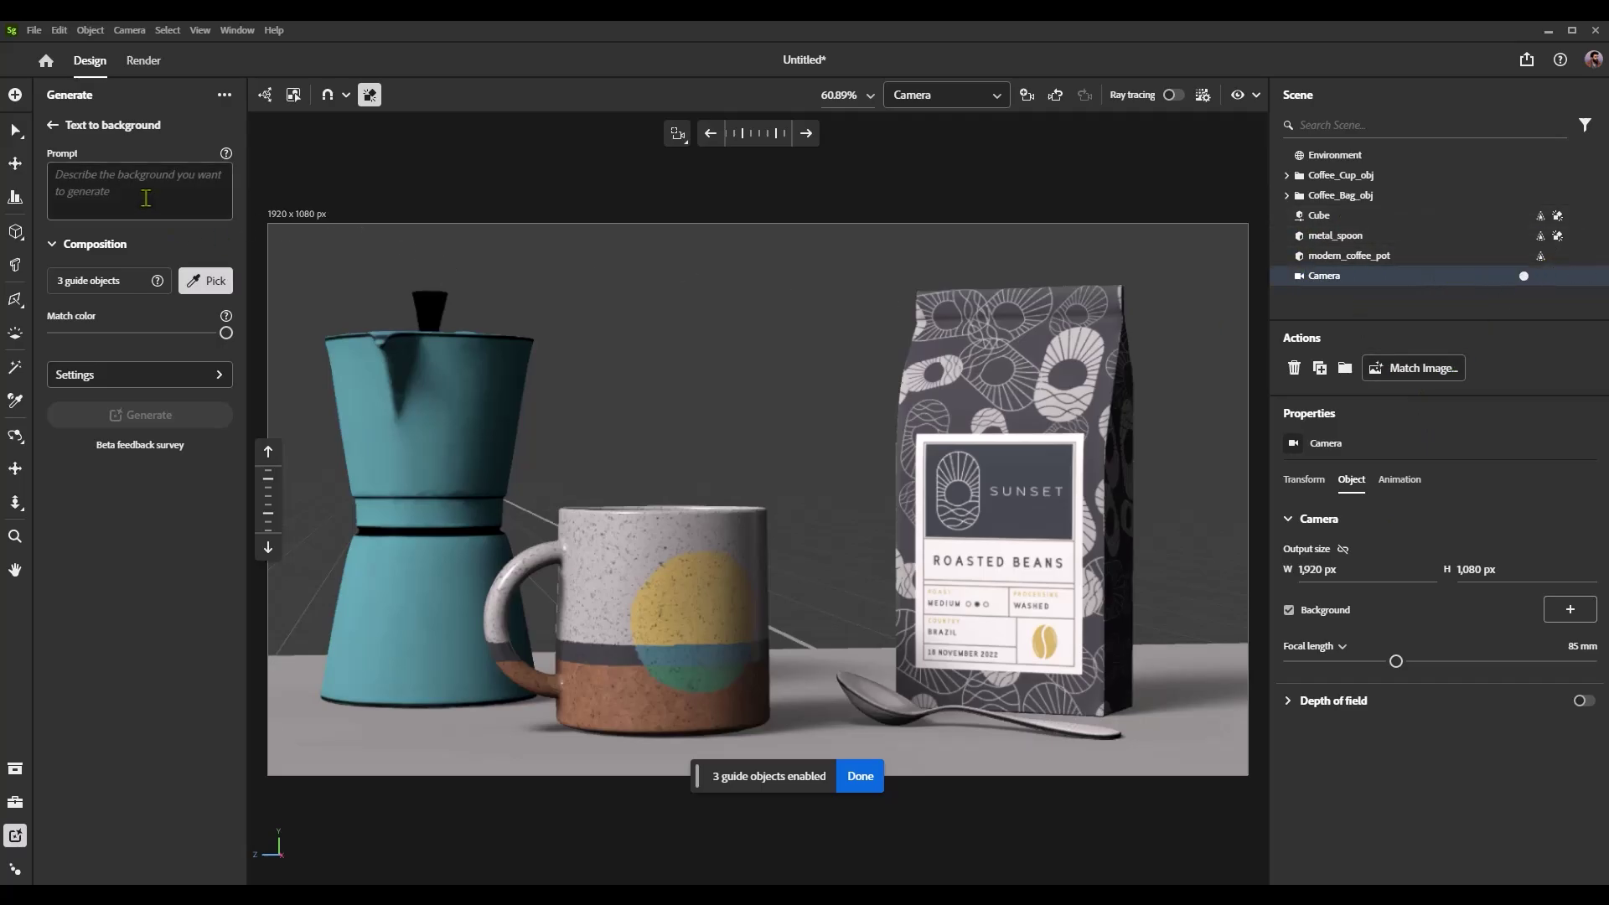
Enter the prompt 'midcentury modern home with white counter top and window, cinematic, calm, serene' and select it.
click(146, 170)
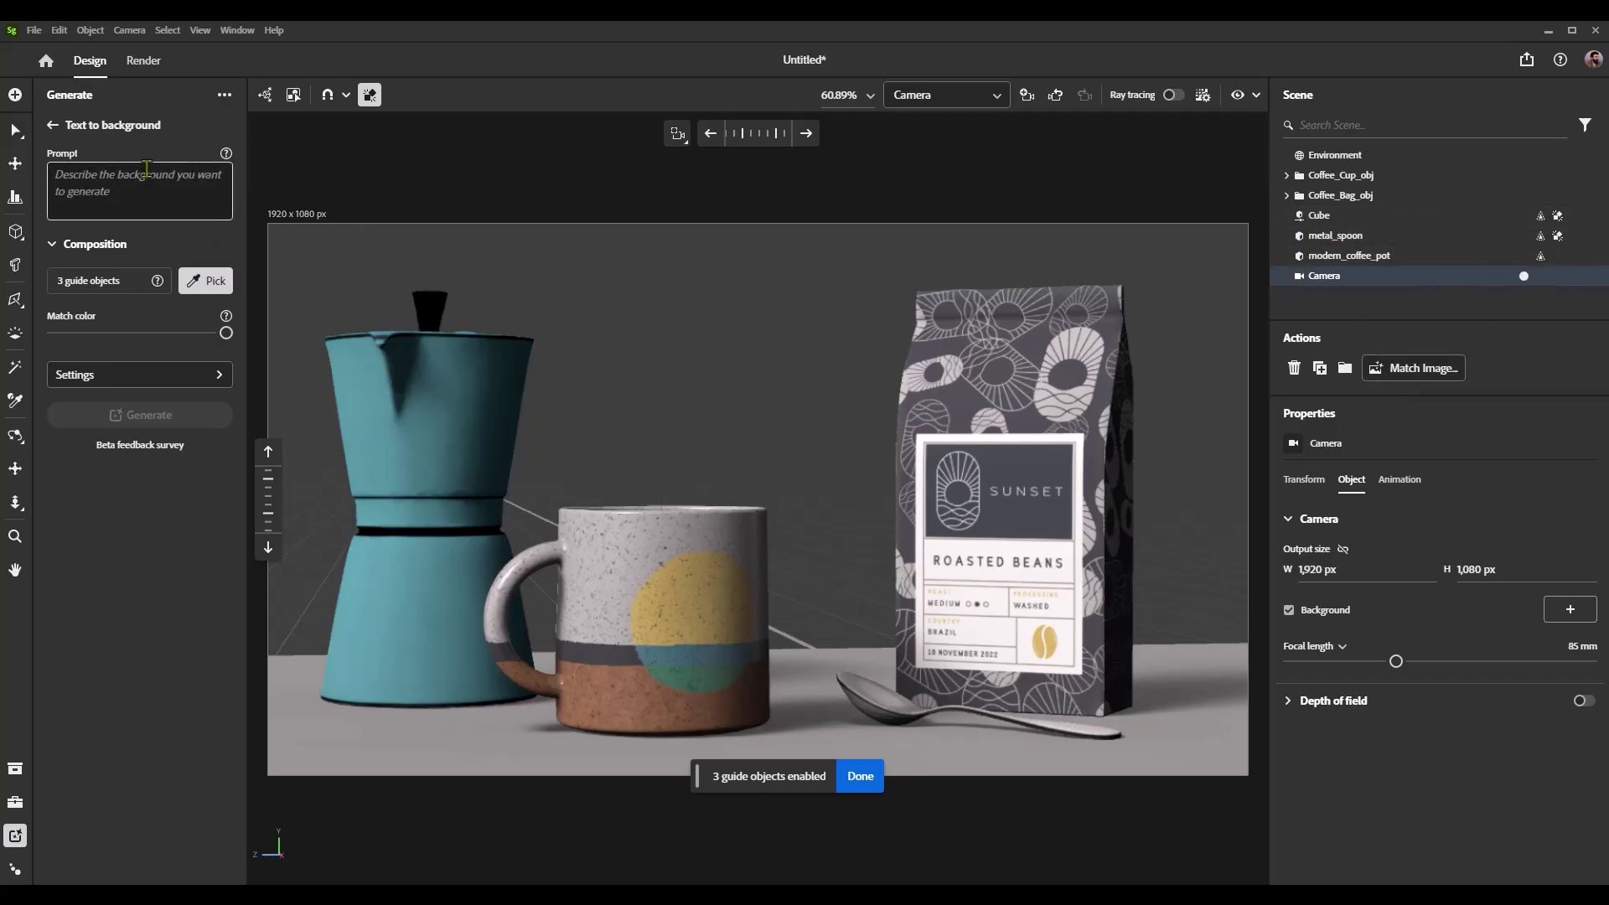
text(mic)
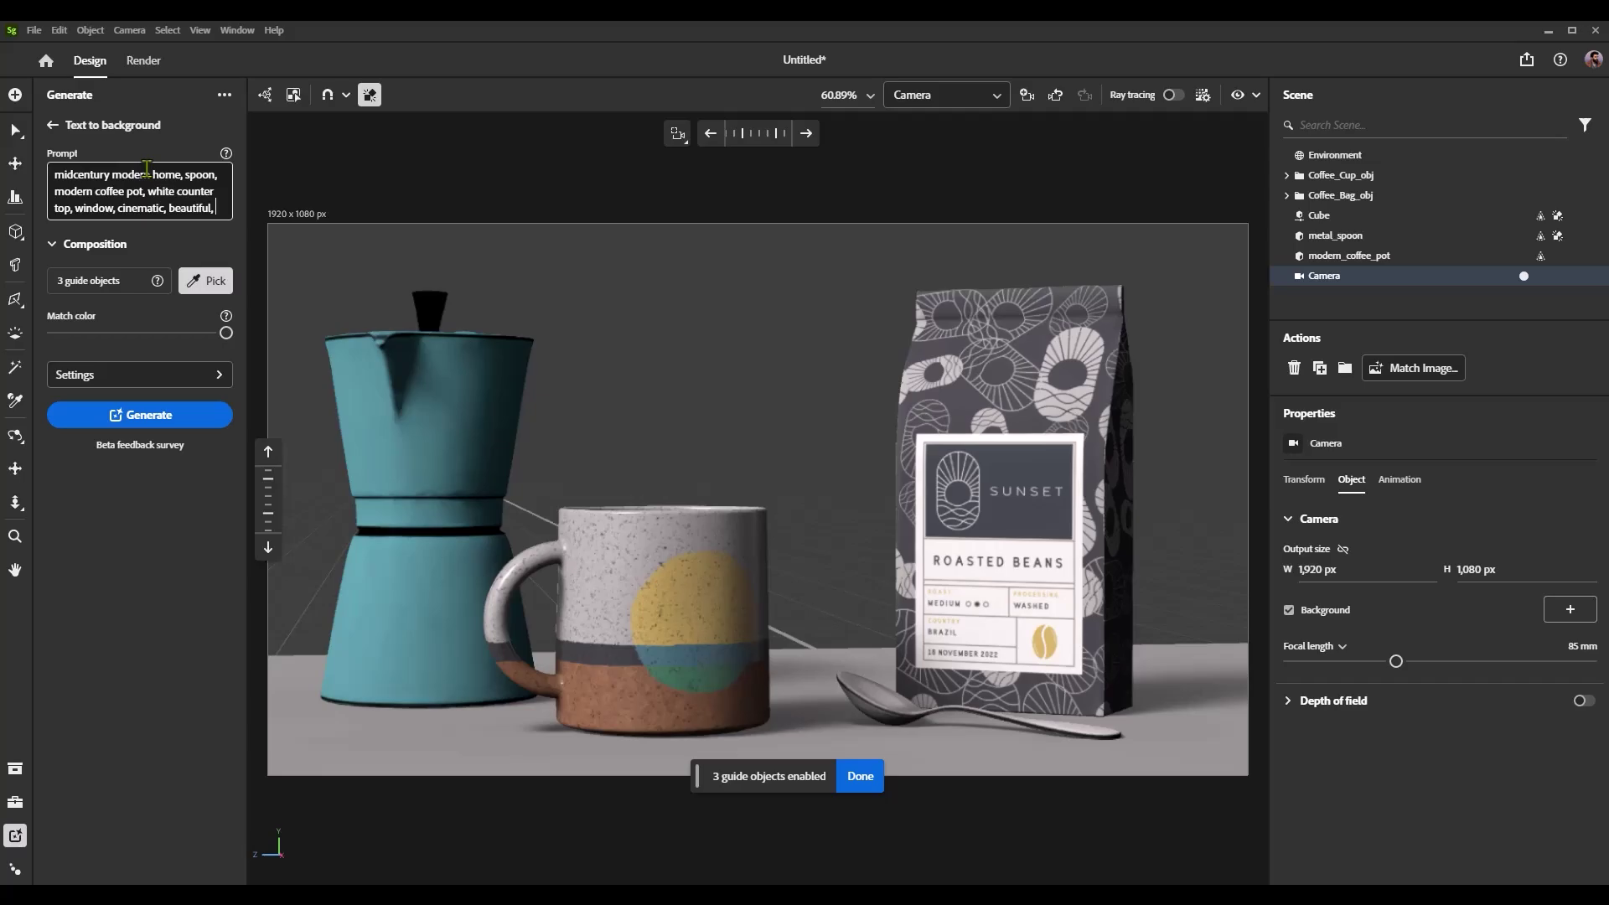
text(alm, serene)
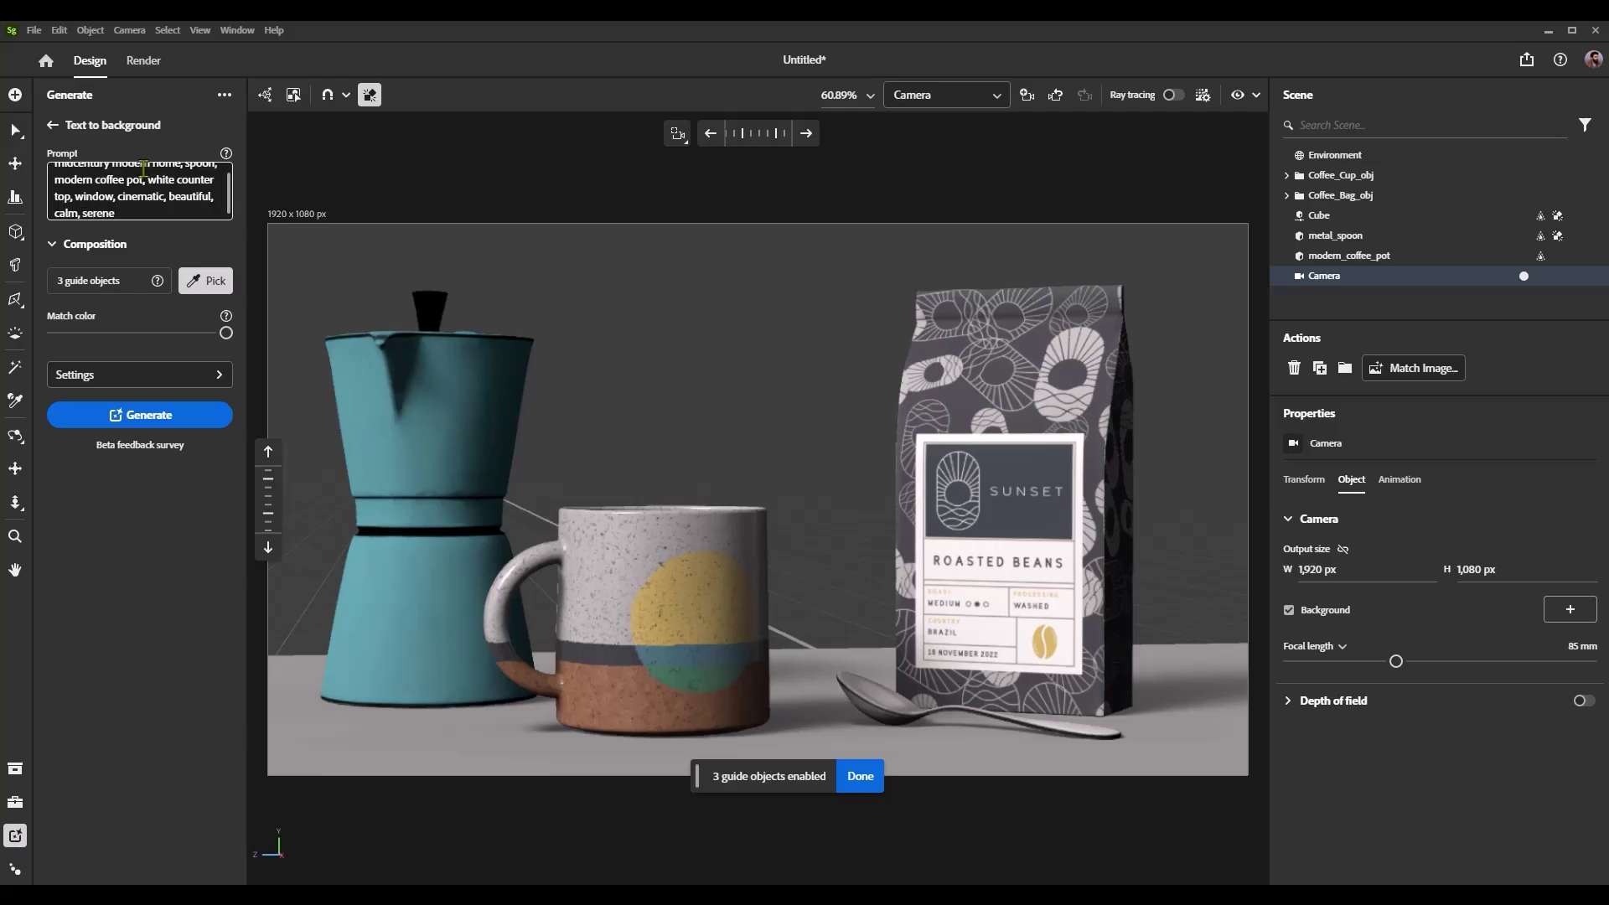
scroll(147, 193, up, 1)
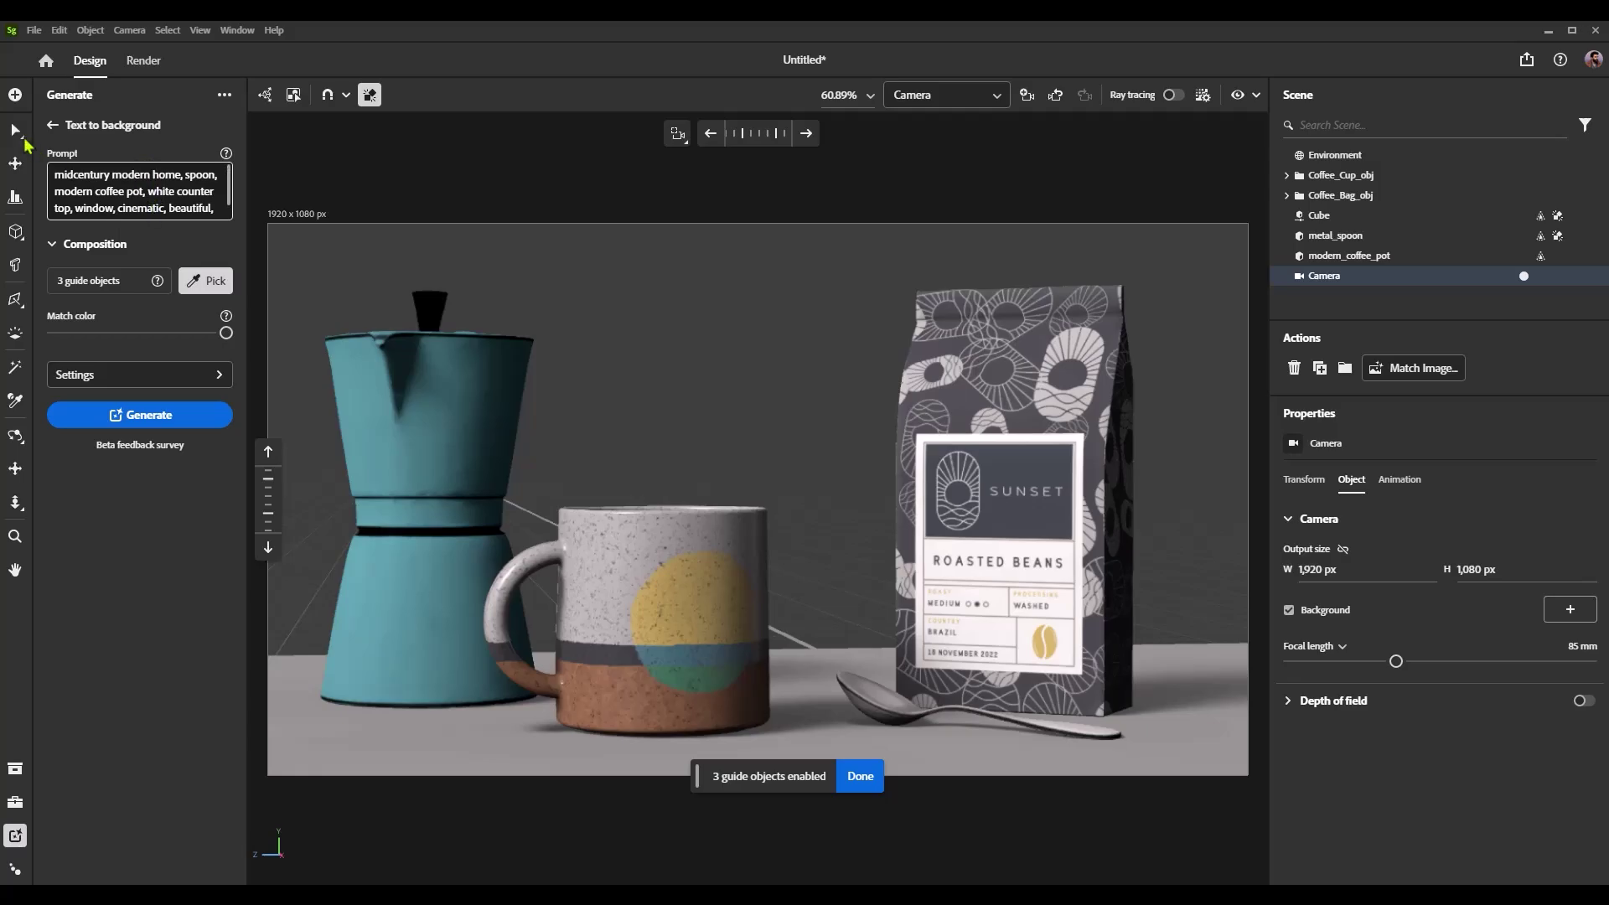
double_click(130, 191)
key(ctrl+a)
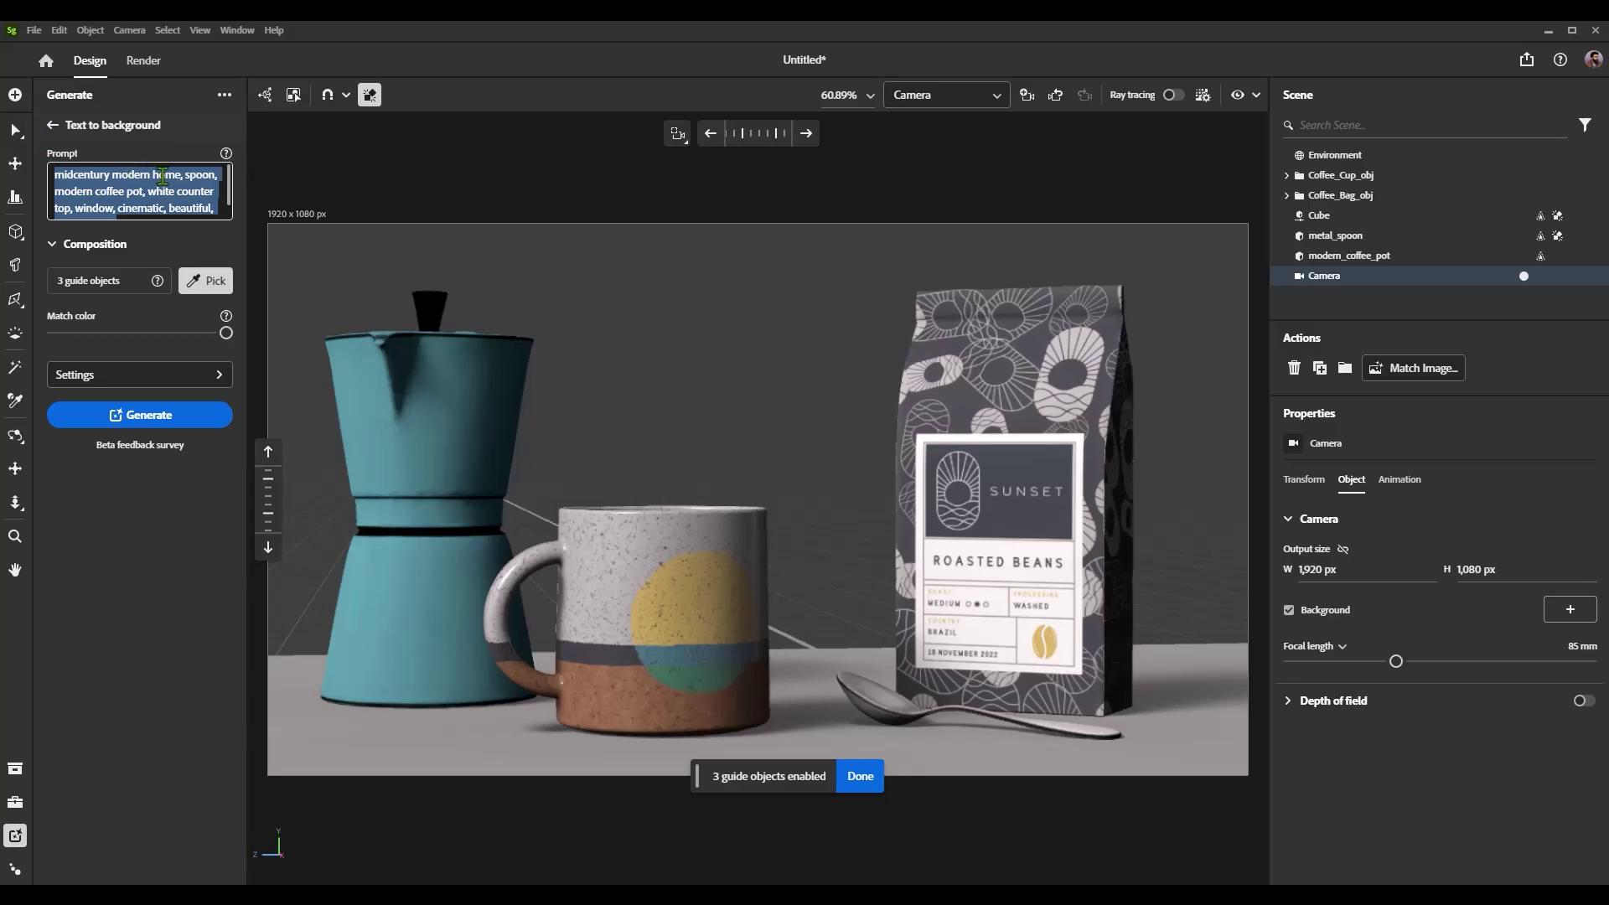
Apply the Beautiful concept effect in generation settings, keeping Lighting at None.
click(164, 373)
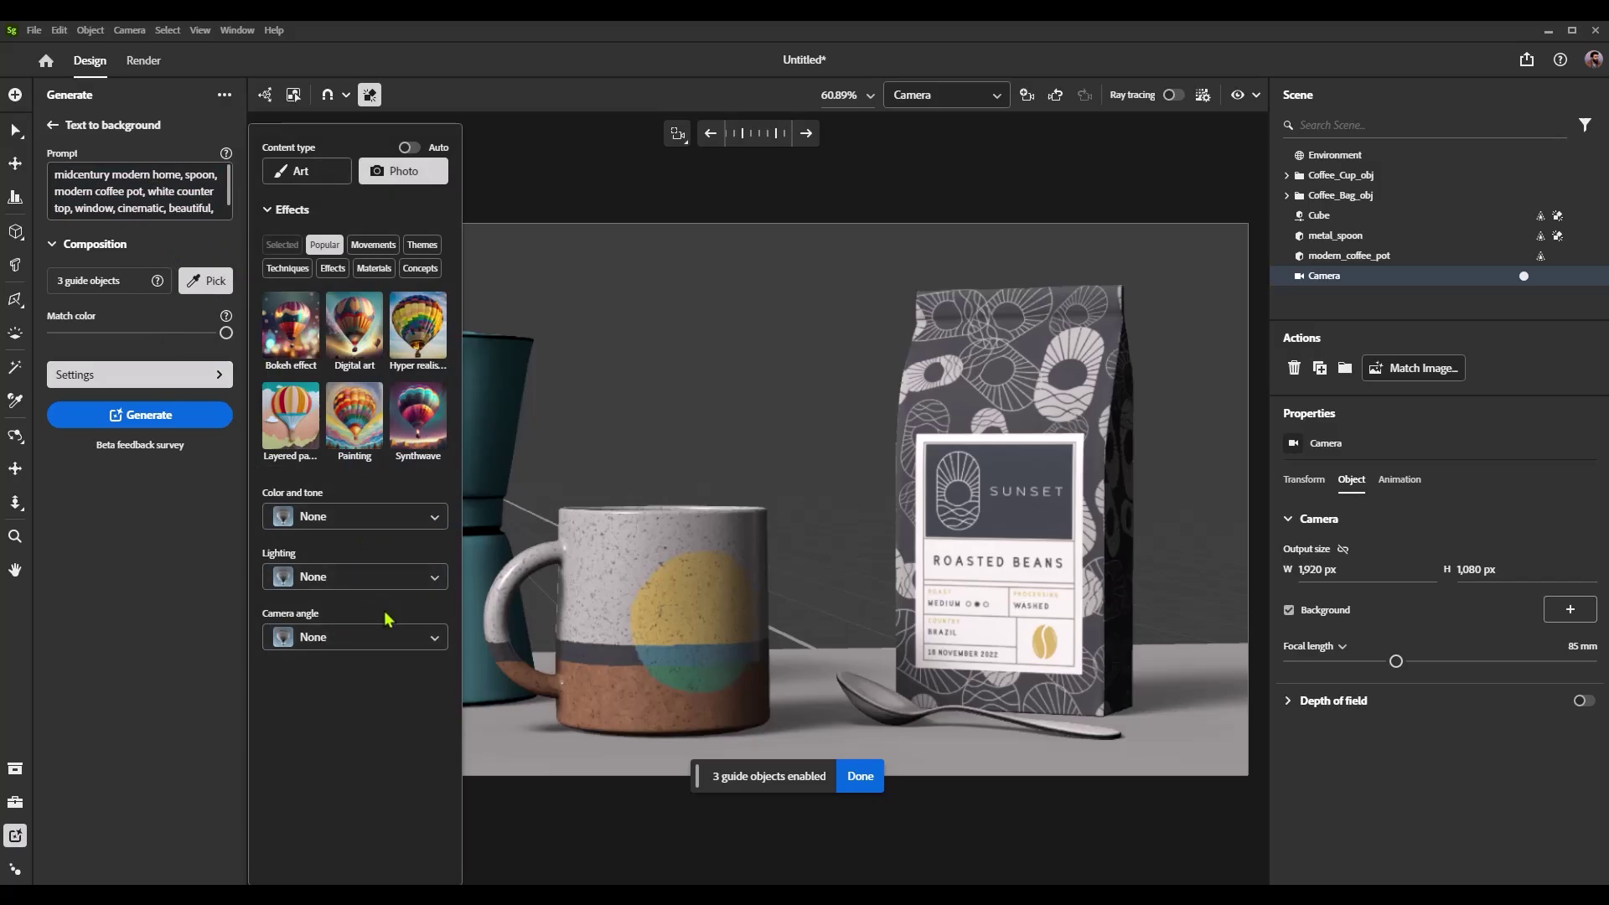
click(386, 578)
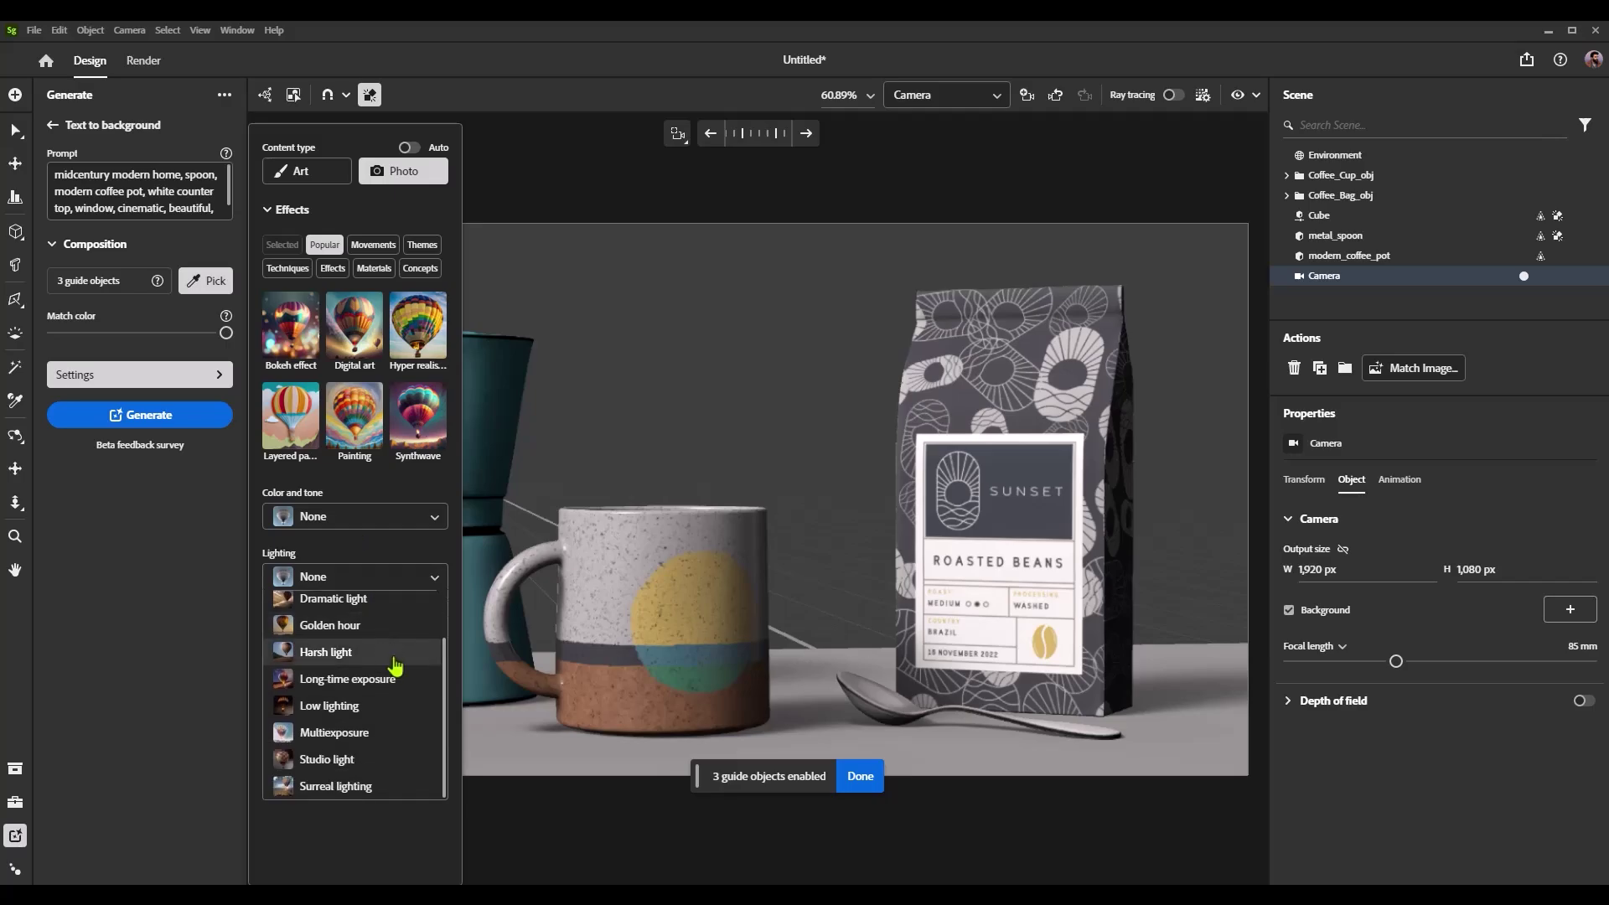
click(340, 465)
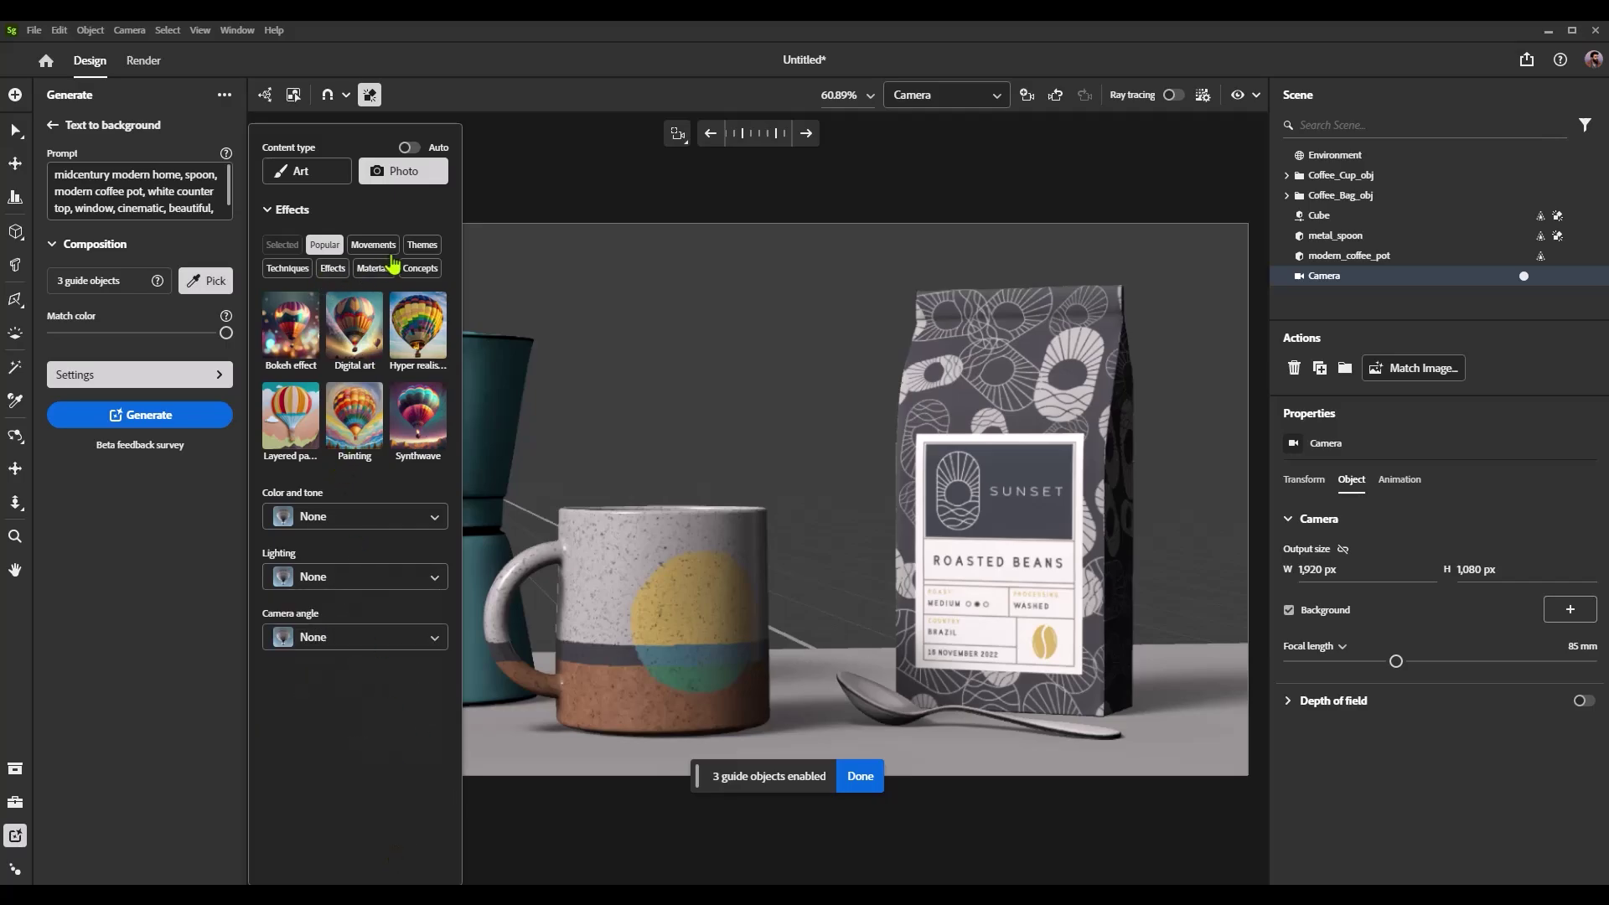
click(420, 268)
click(295, 332)
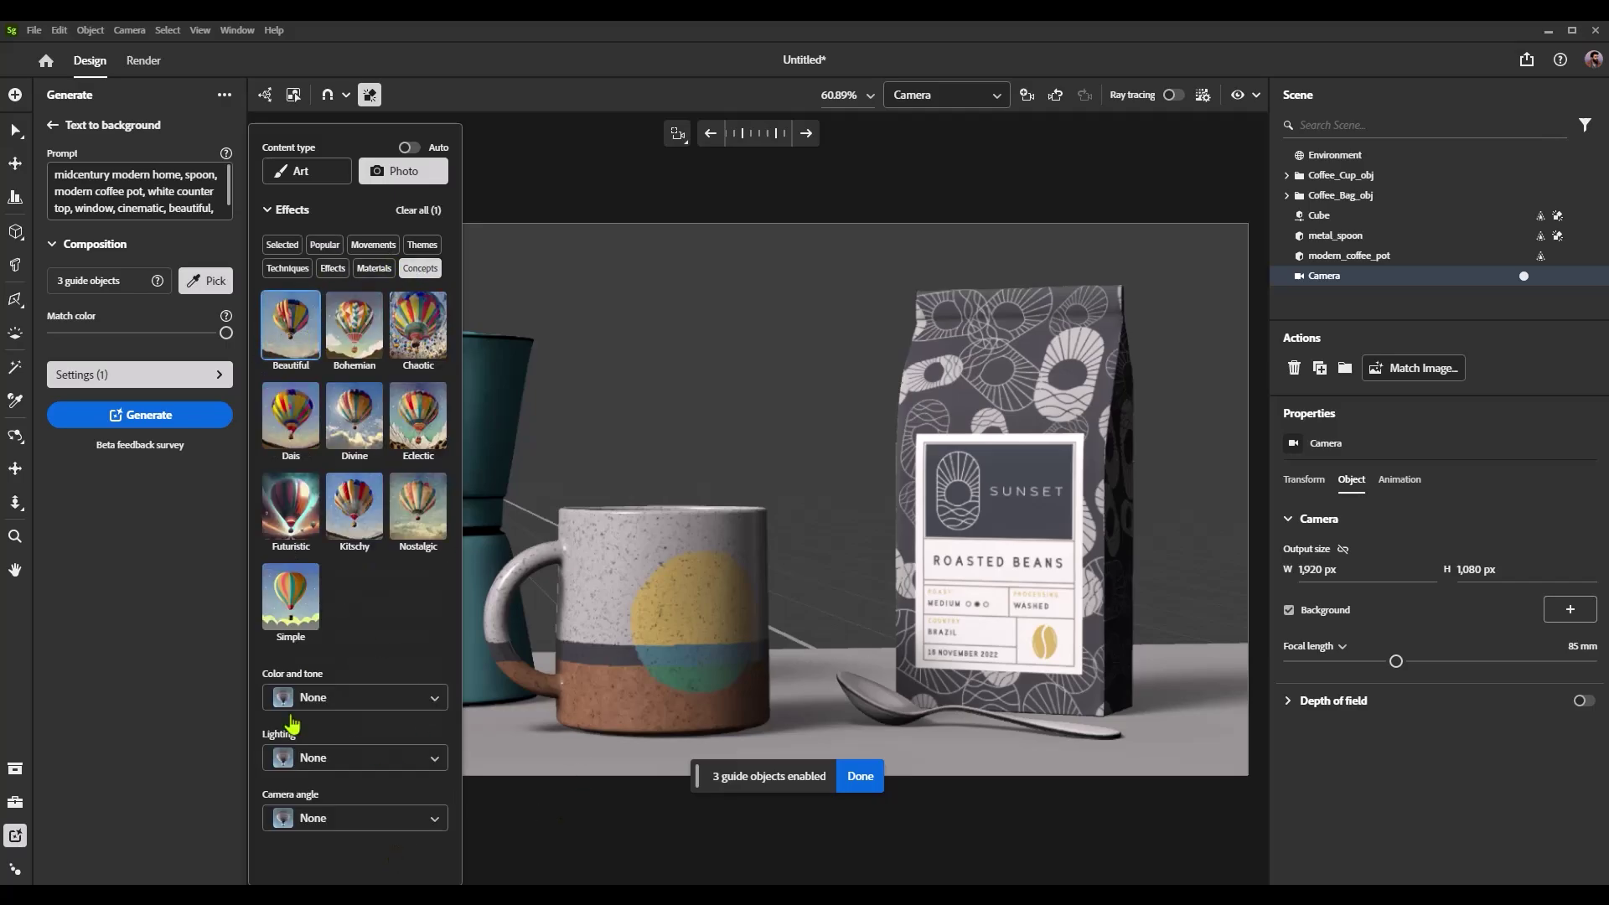
click(146, 419)
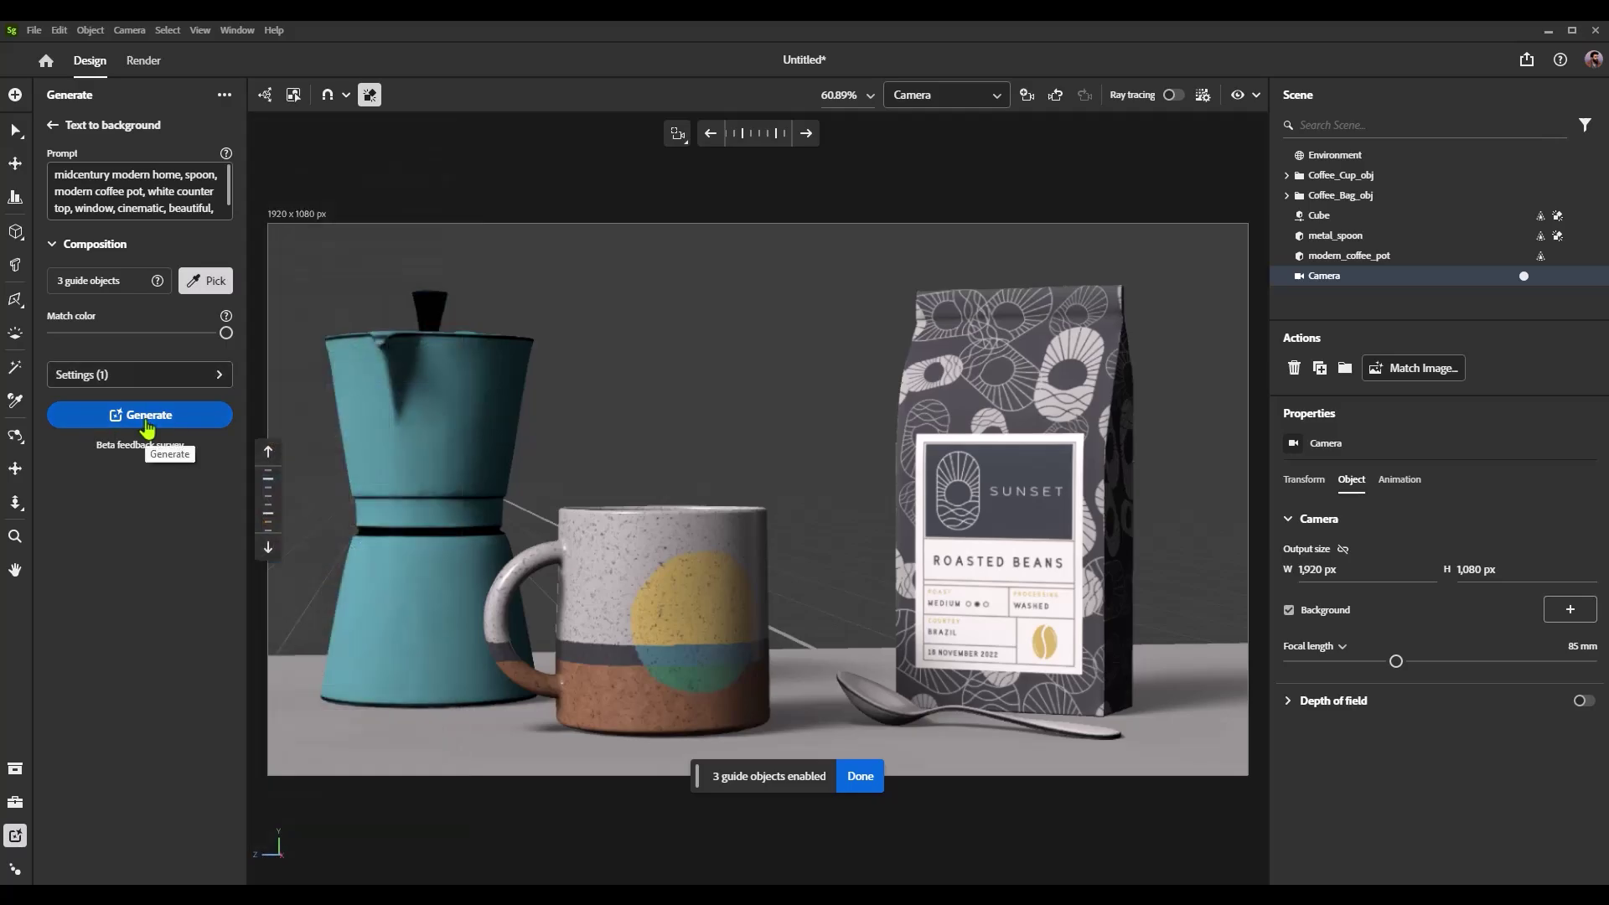
Generate four window backgrounds, enable ray tracing, and settle on the yellow-green garden variation.
click(147, 423)
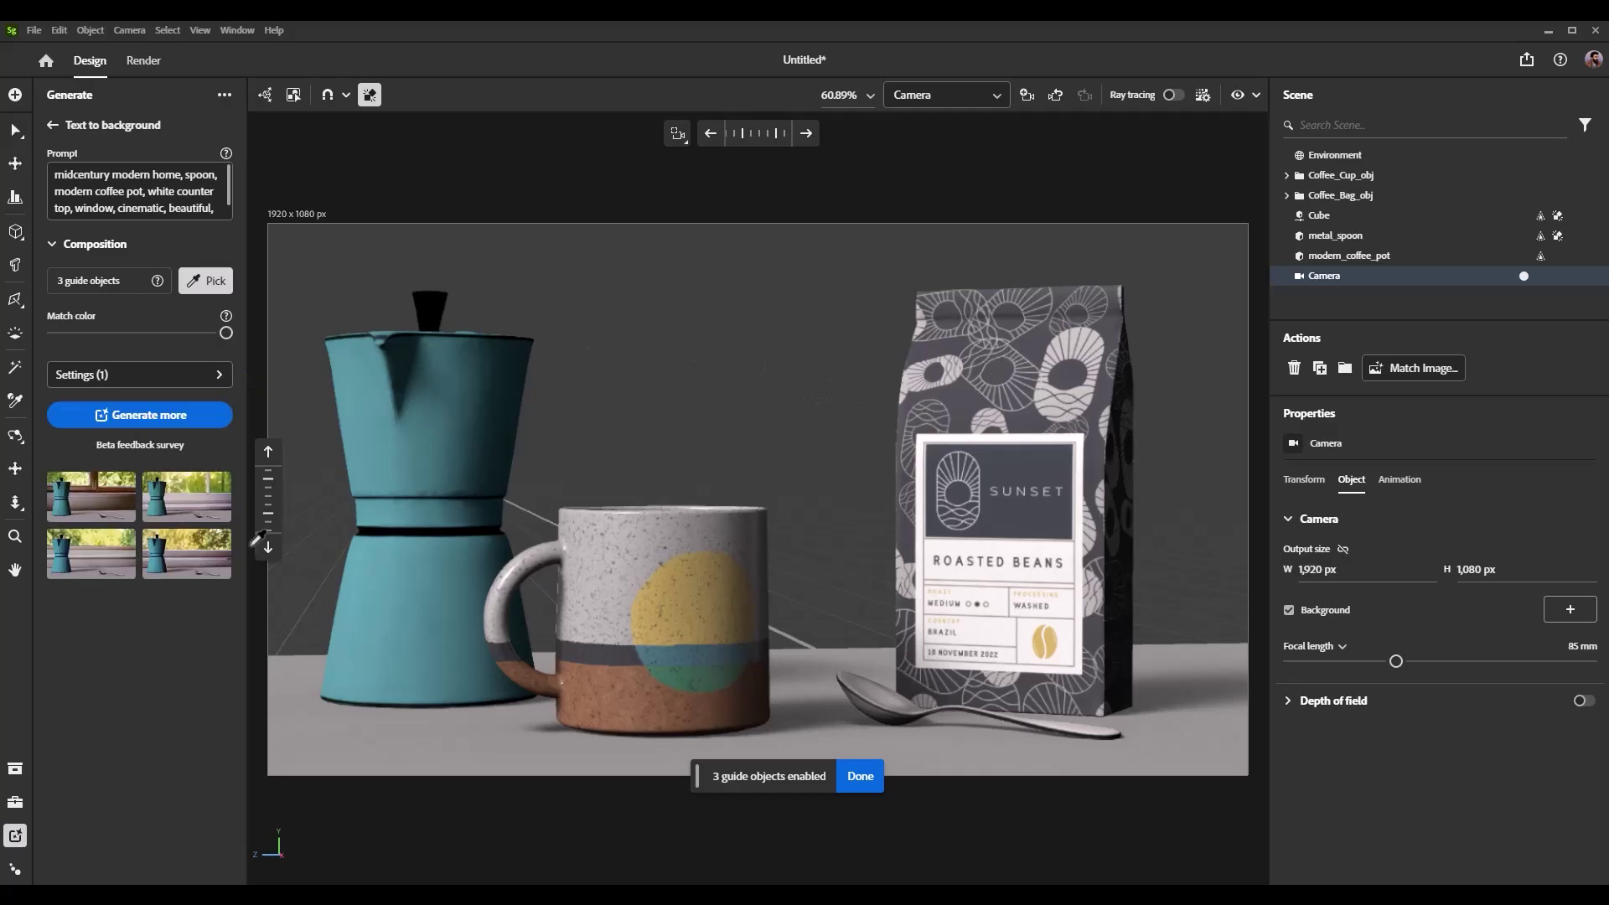
click(94, 514)
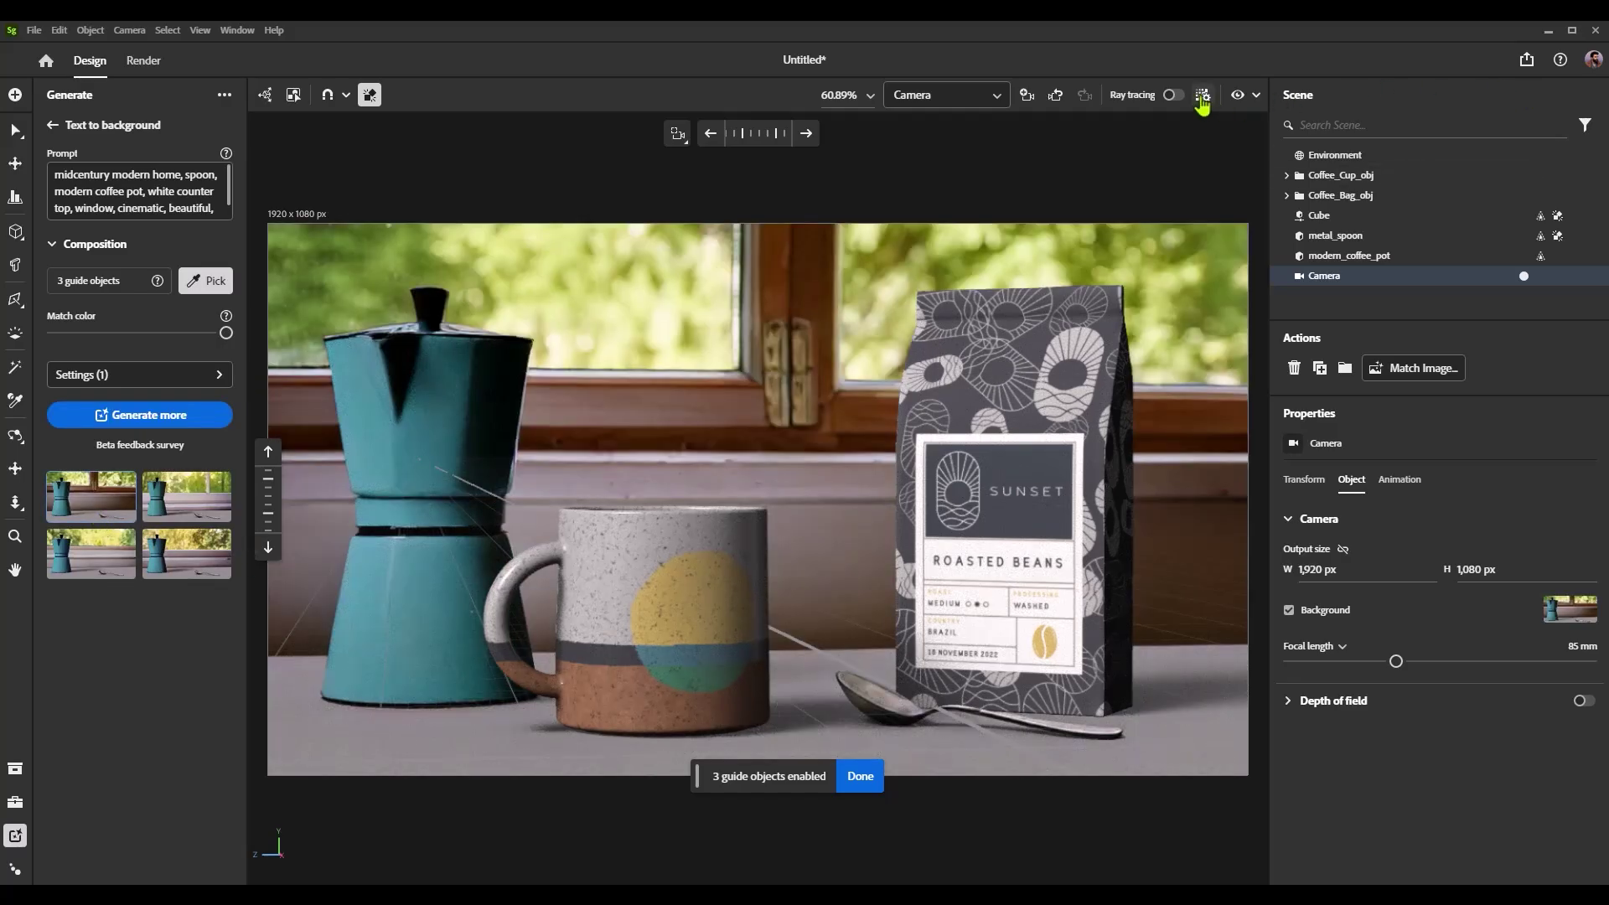
click(1174, 95)
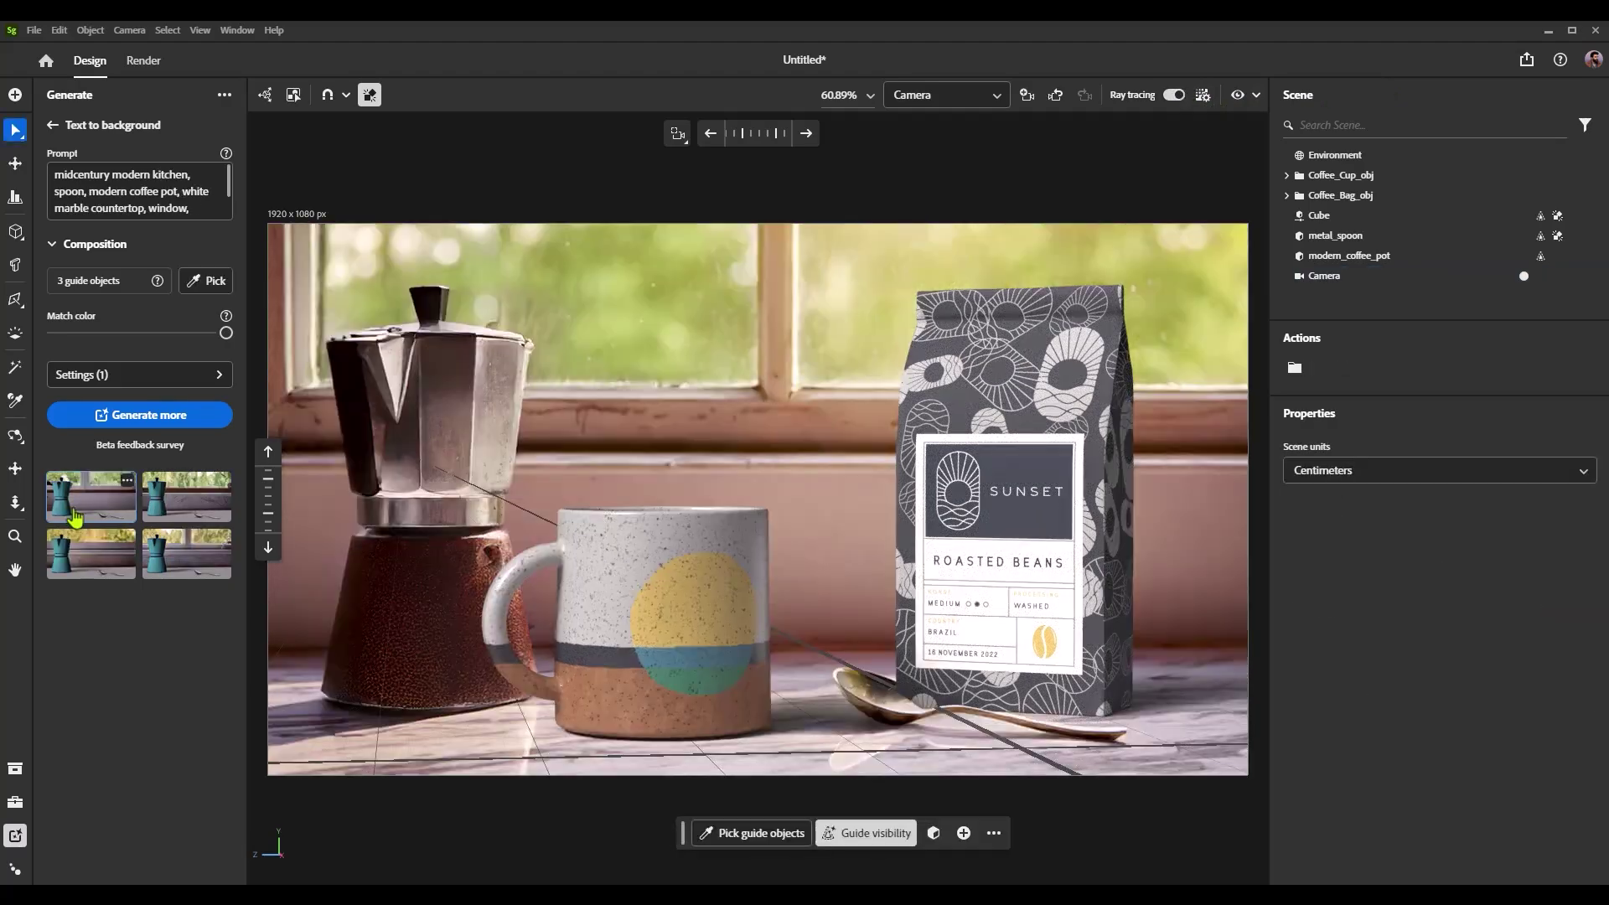
click(83, 520)
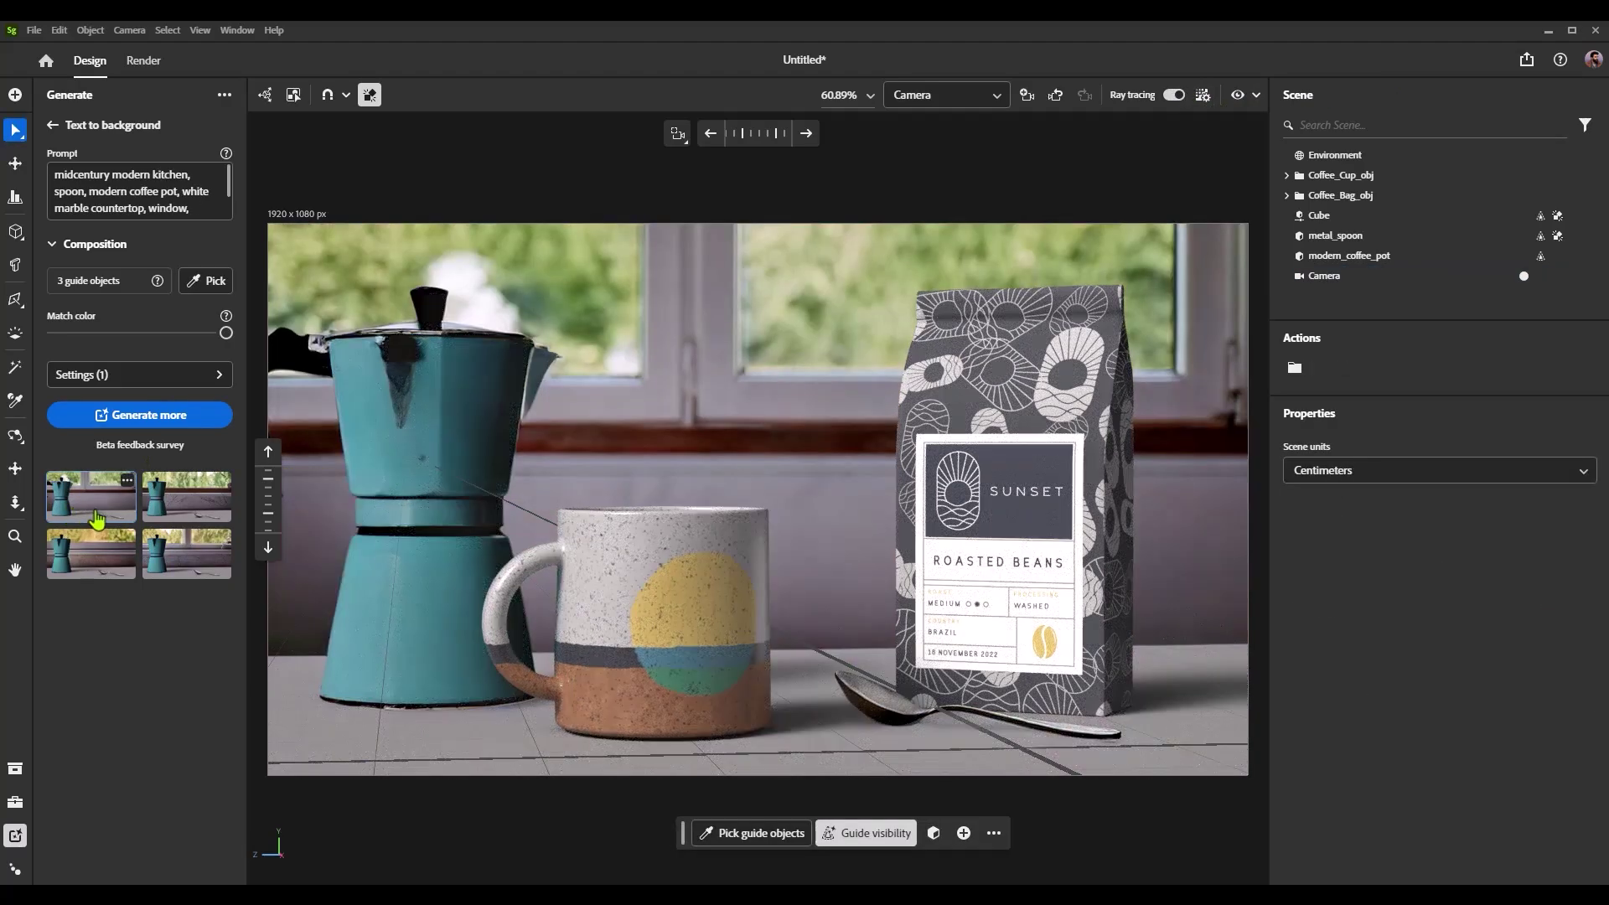
click(197, 506)
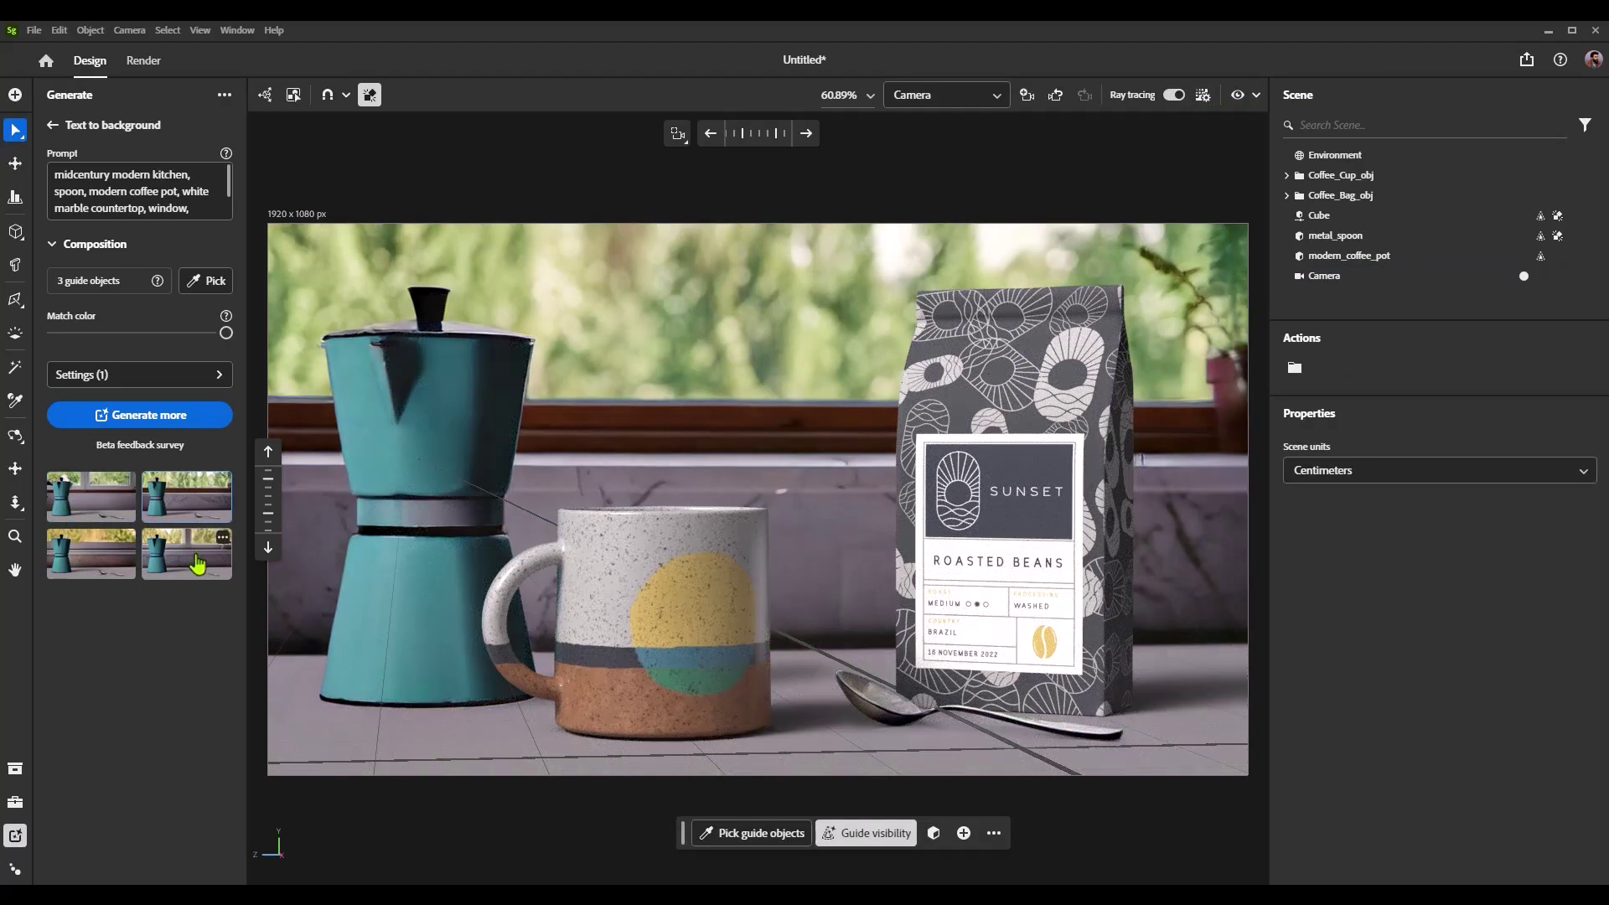
click(195, 563)
click(88, 566)
Set Match color to 0, generate new variations, and apply the window-frame marble countertop background.
drag(225, 335, 53, 333)
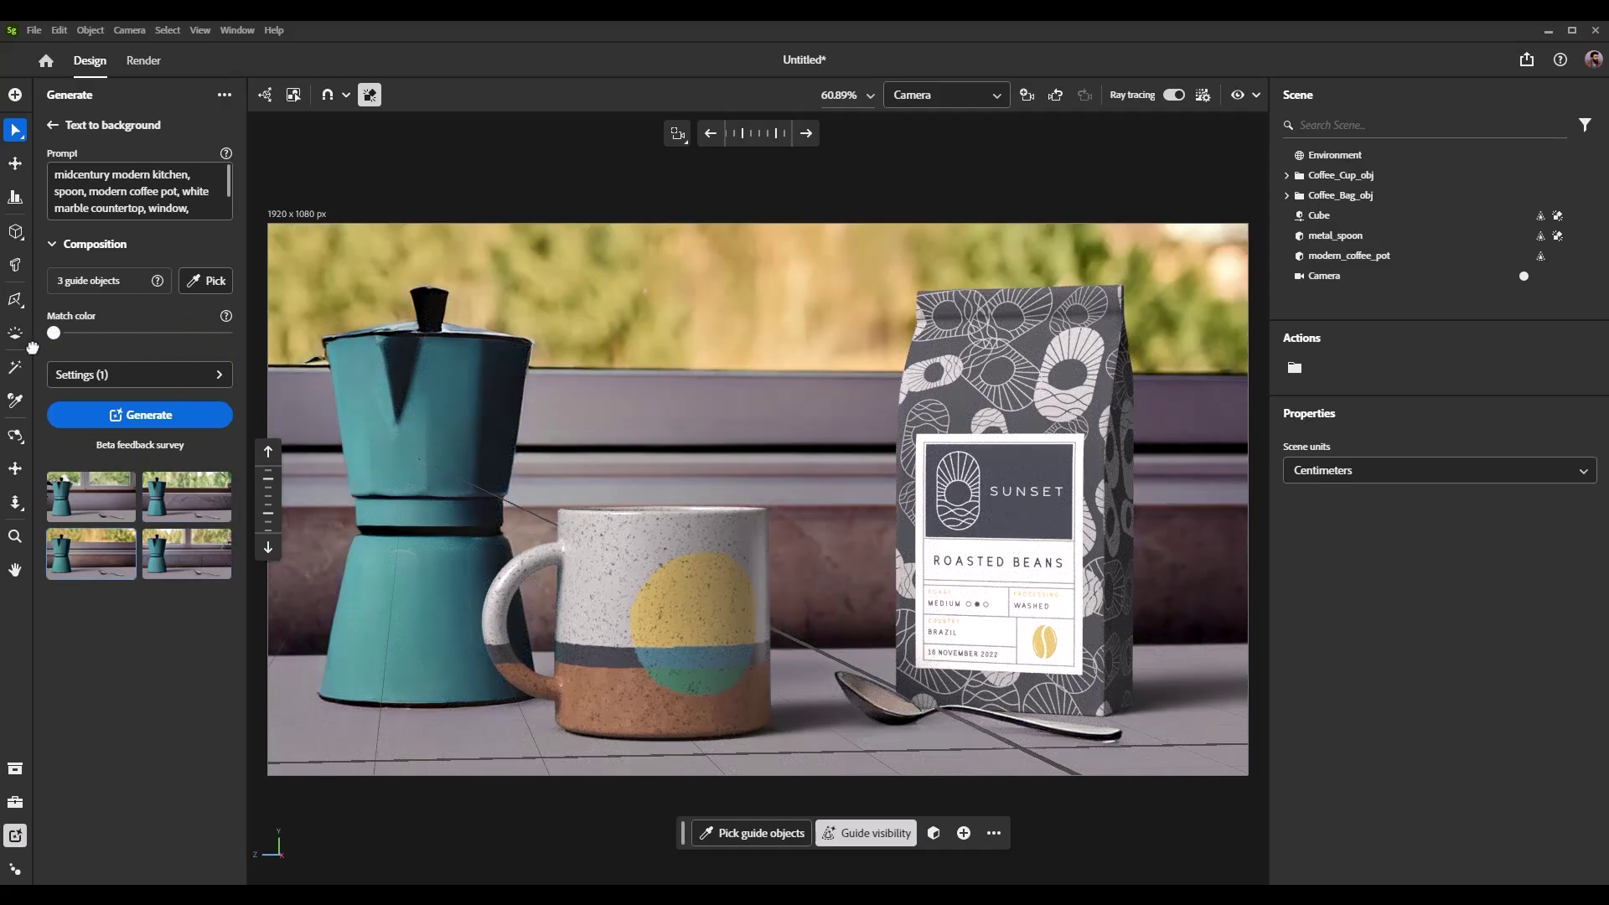
click(178, 419)
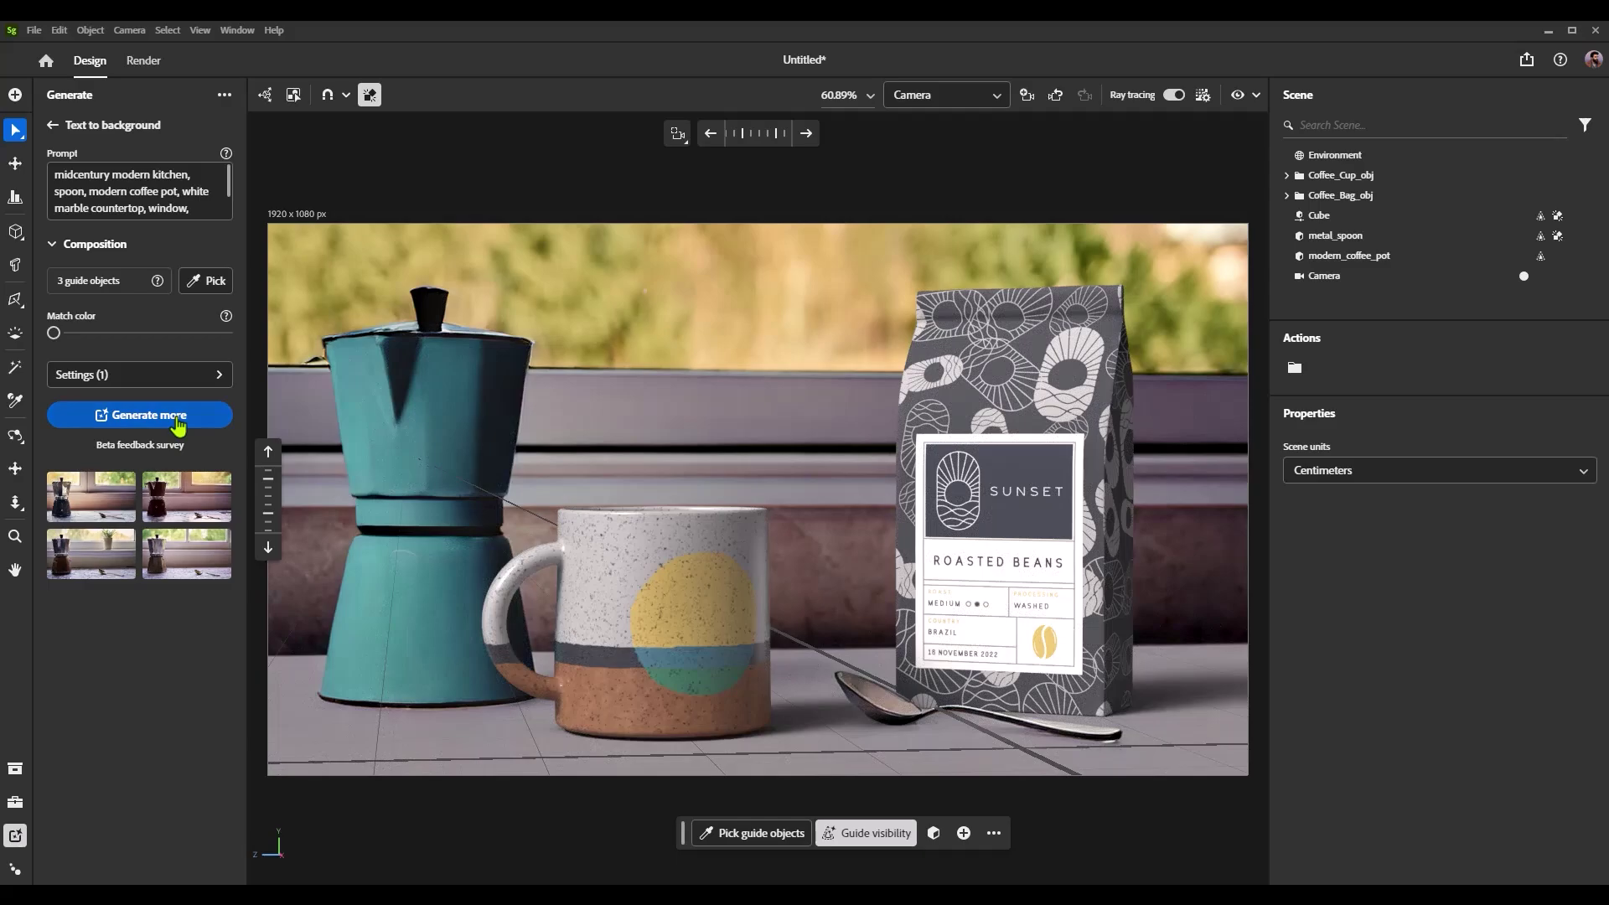
click(109, 509)
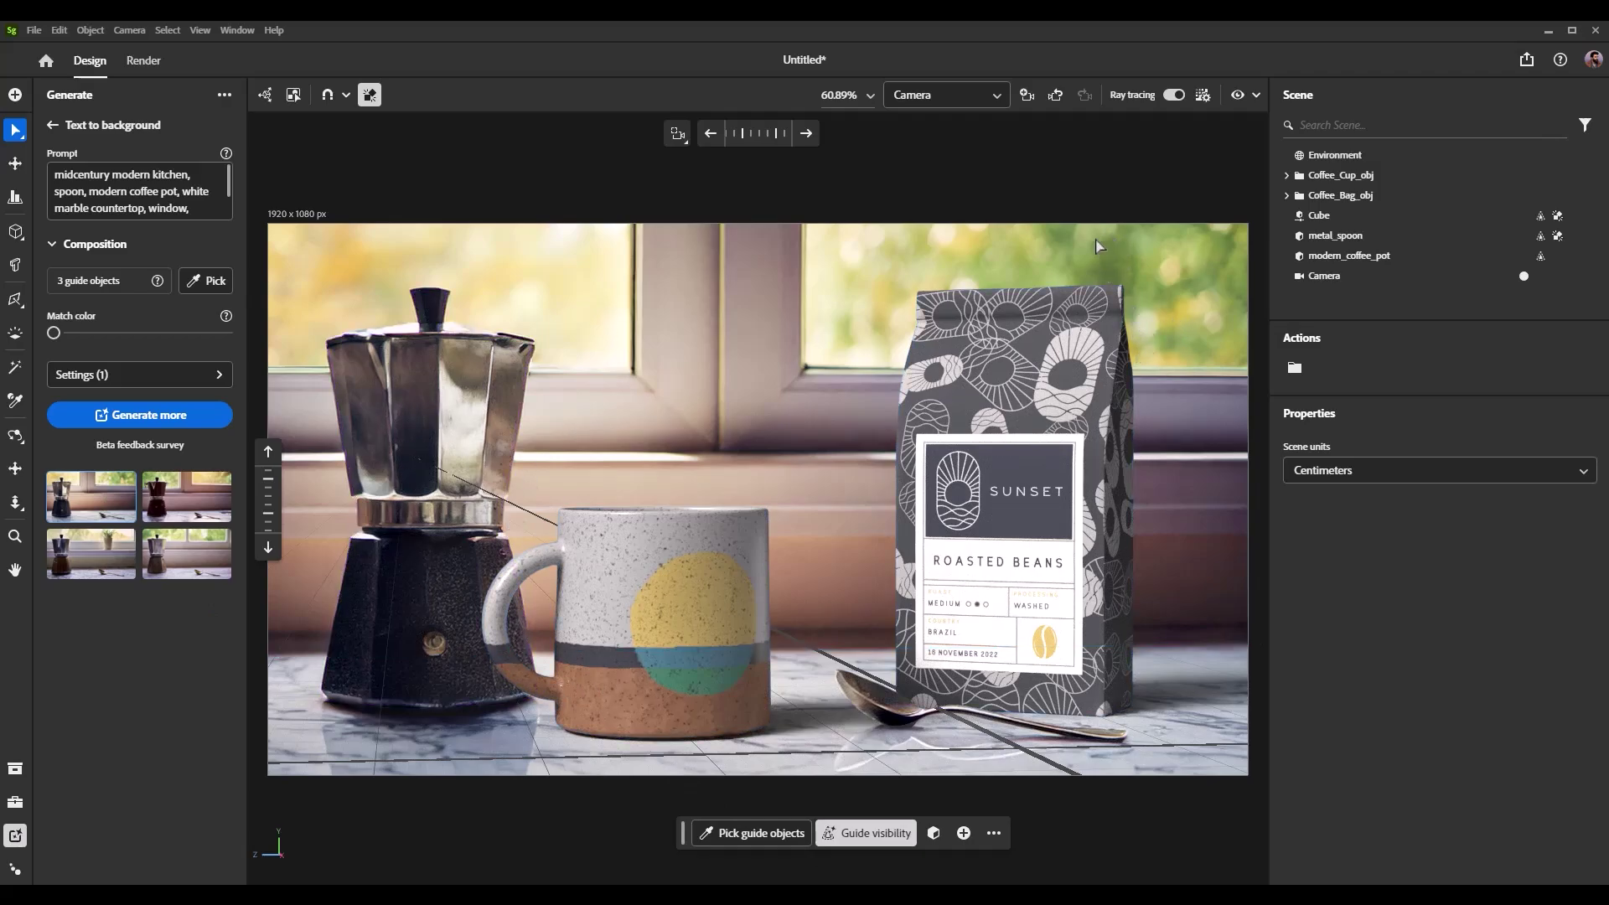
Use the greener bottom-right background and reposition Coffee_Cup_obj beside the moka pot.
shift+right_drag(683, 437, 843, 458)
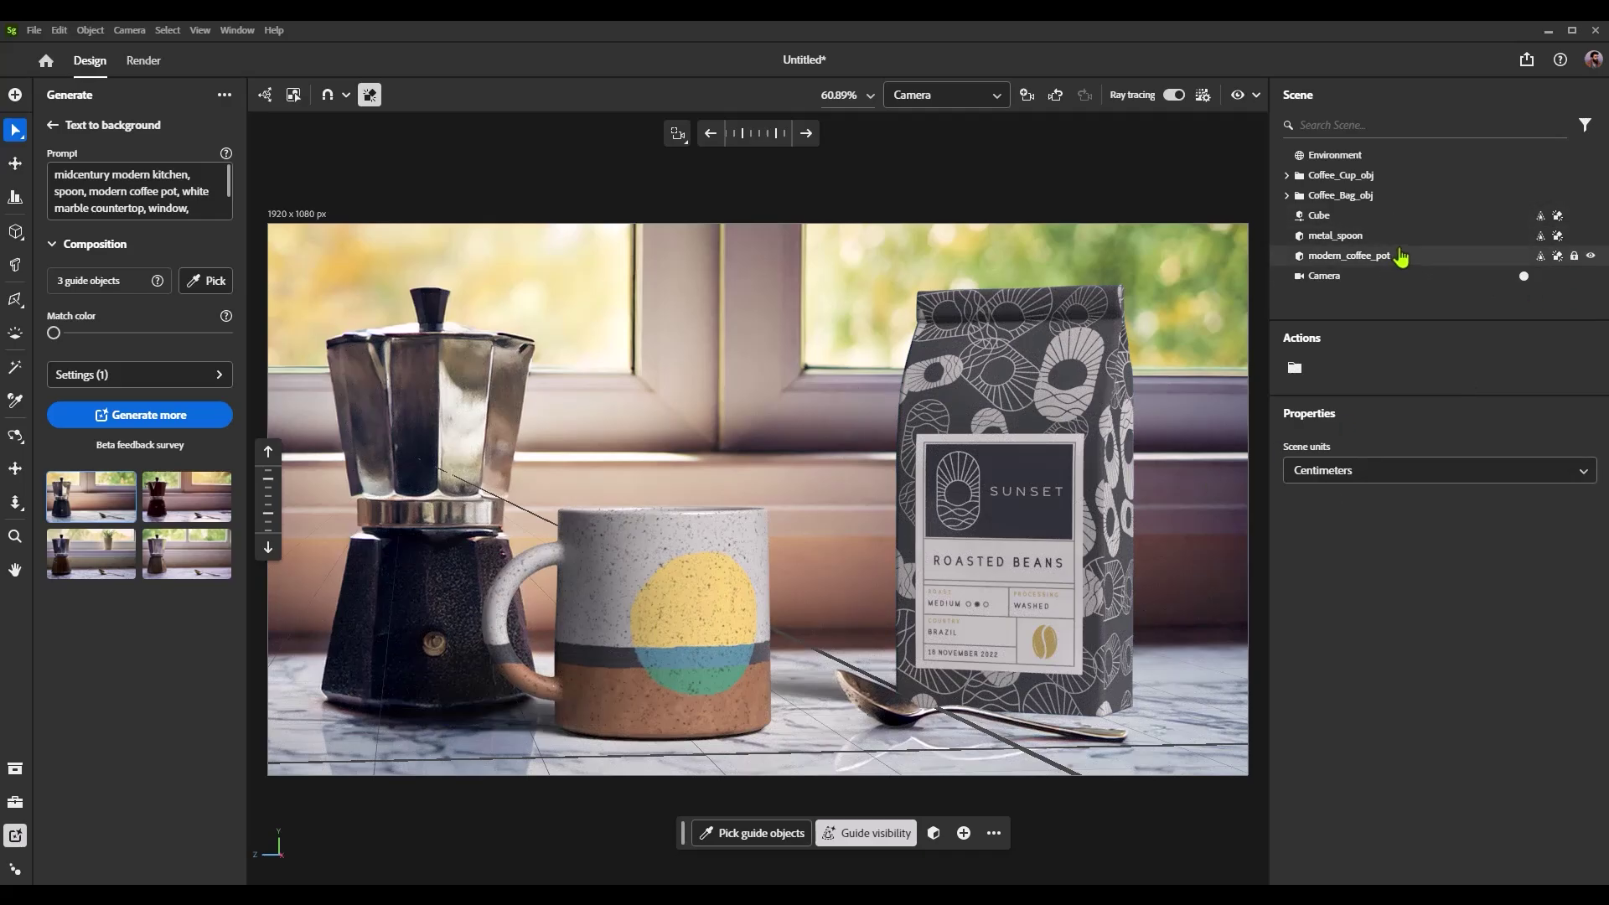
click(186, 553)
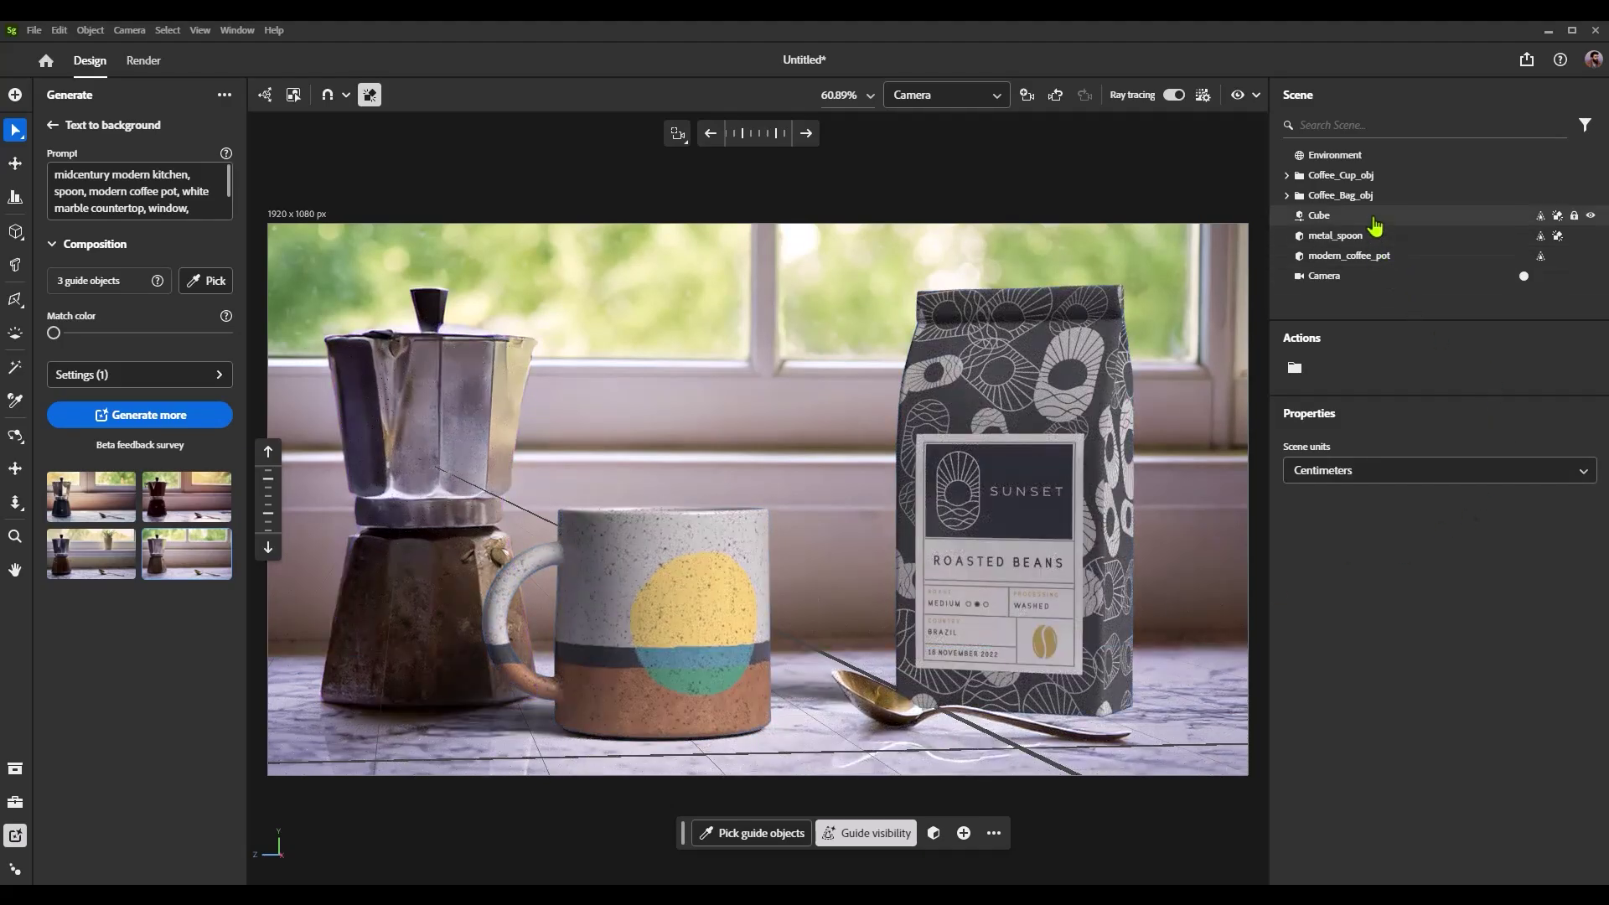
click(1381, 176)
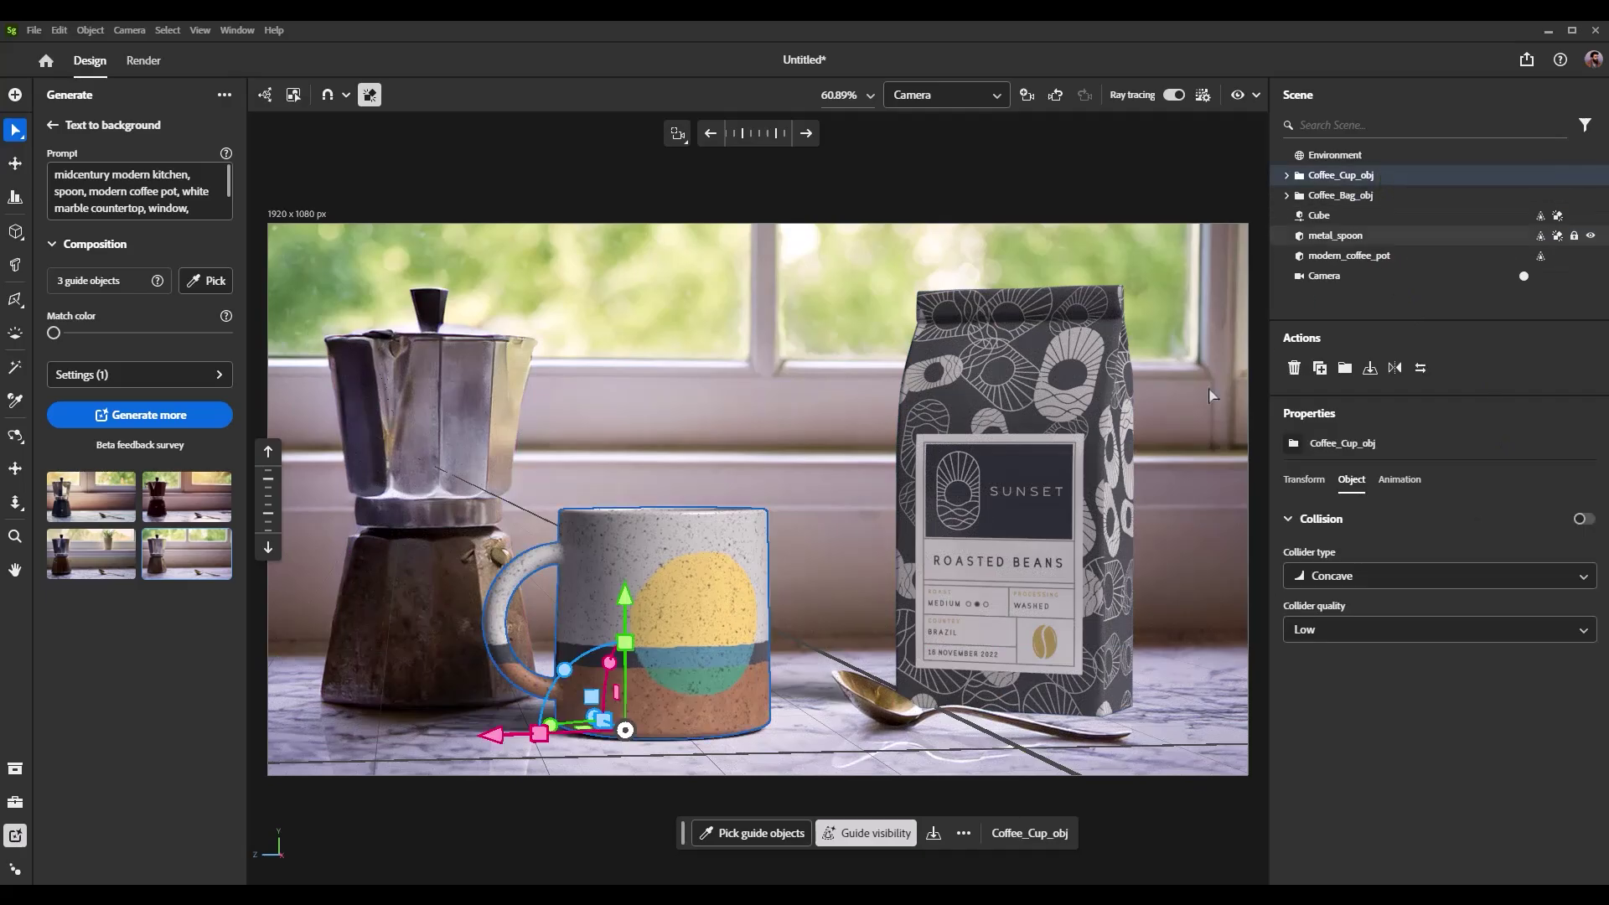
mouse_move(627, 729)
mouse_down()
mouse_move(848, 748)
mouse_move(607, 712)
mouse_up()
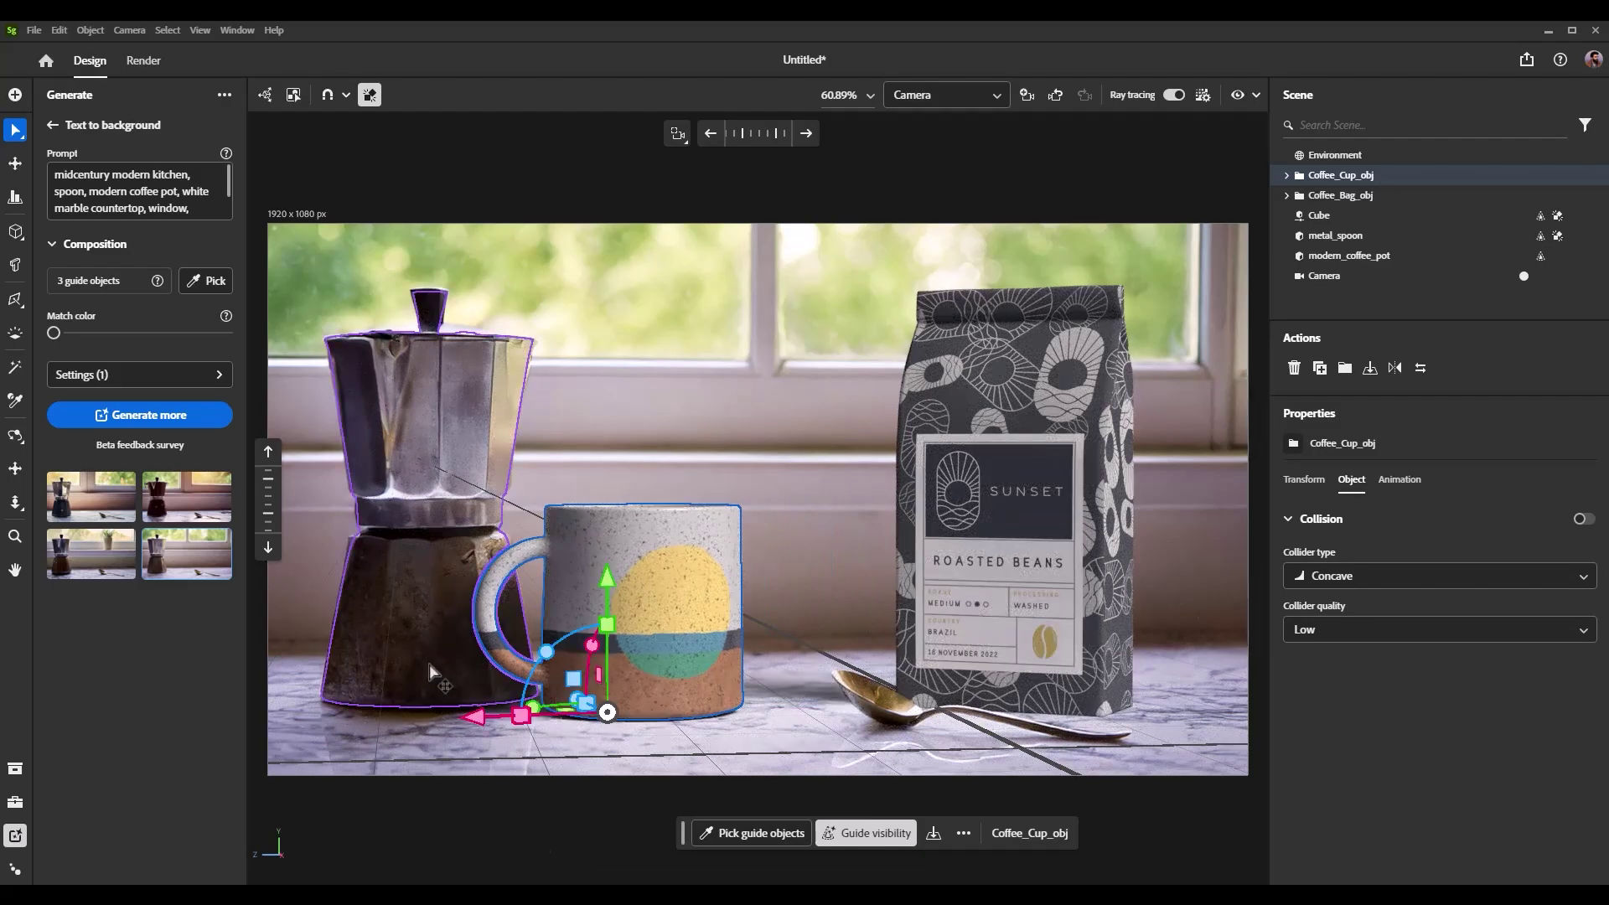
mouse_move(566, 713)
mouse_down()
mouse_move(718, 765)
mouse_move(784, 767)
mouse_up()
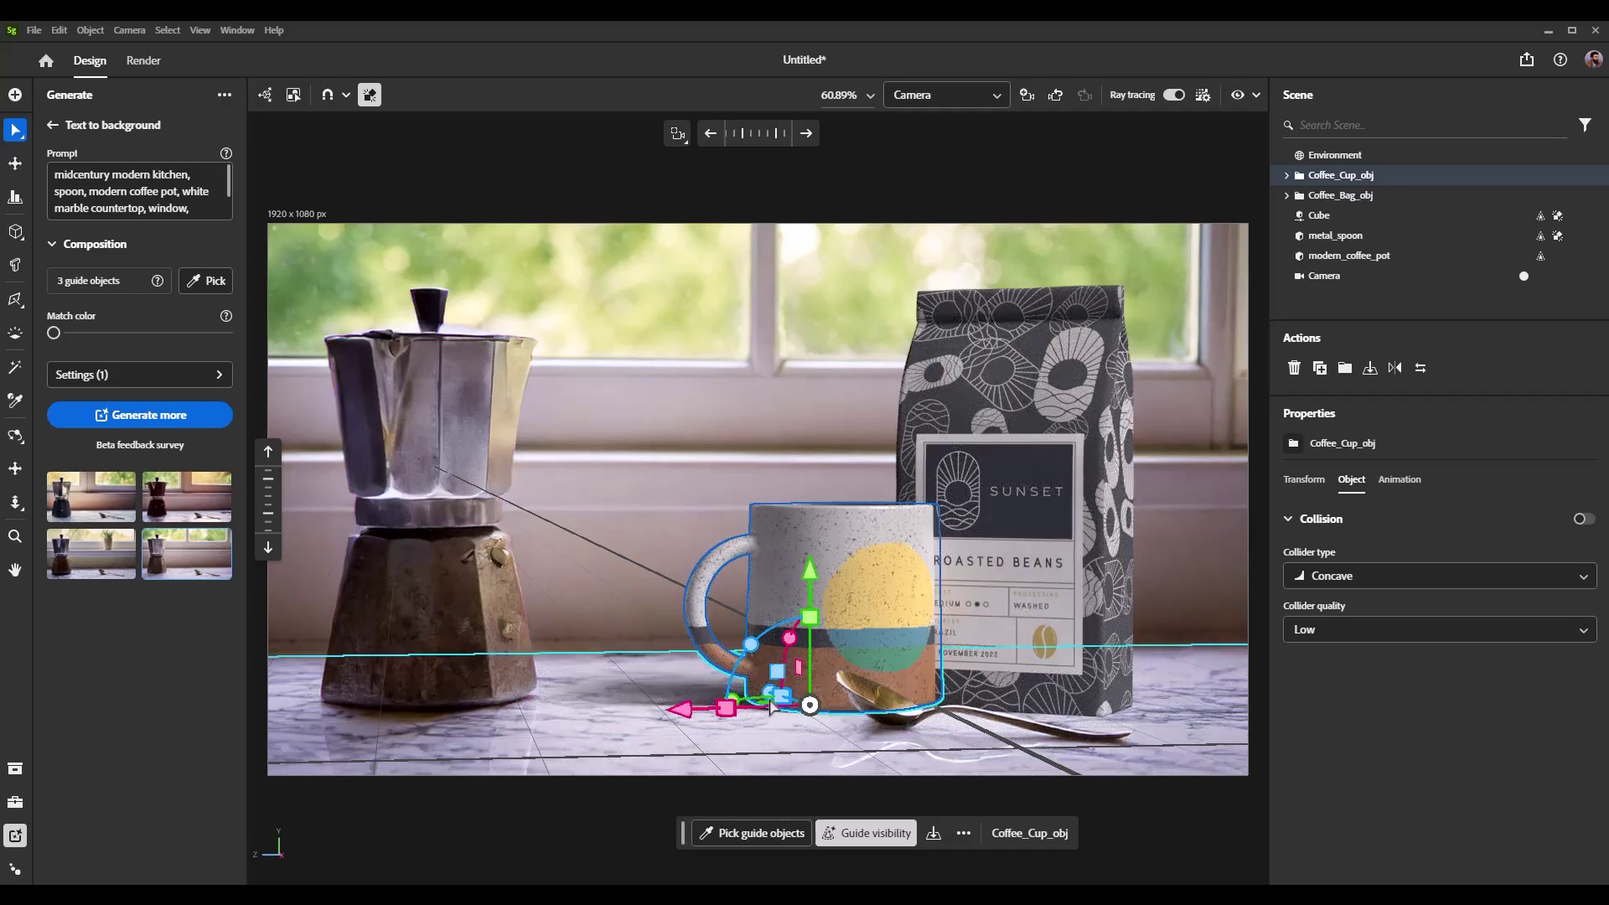
mouse_move(767, 710)
mouse_down()
mouse_move(586, 714)
mouse_move(670, 719)
mouse_up()
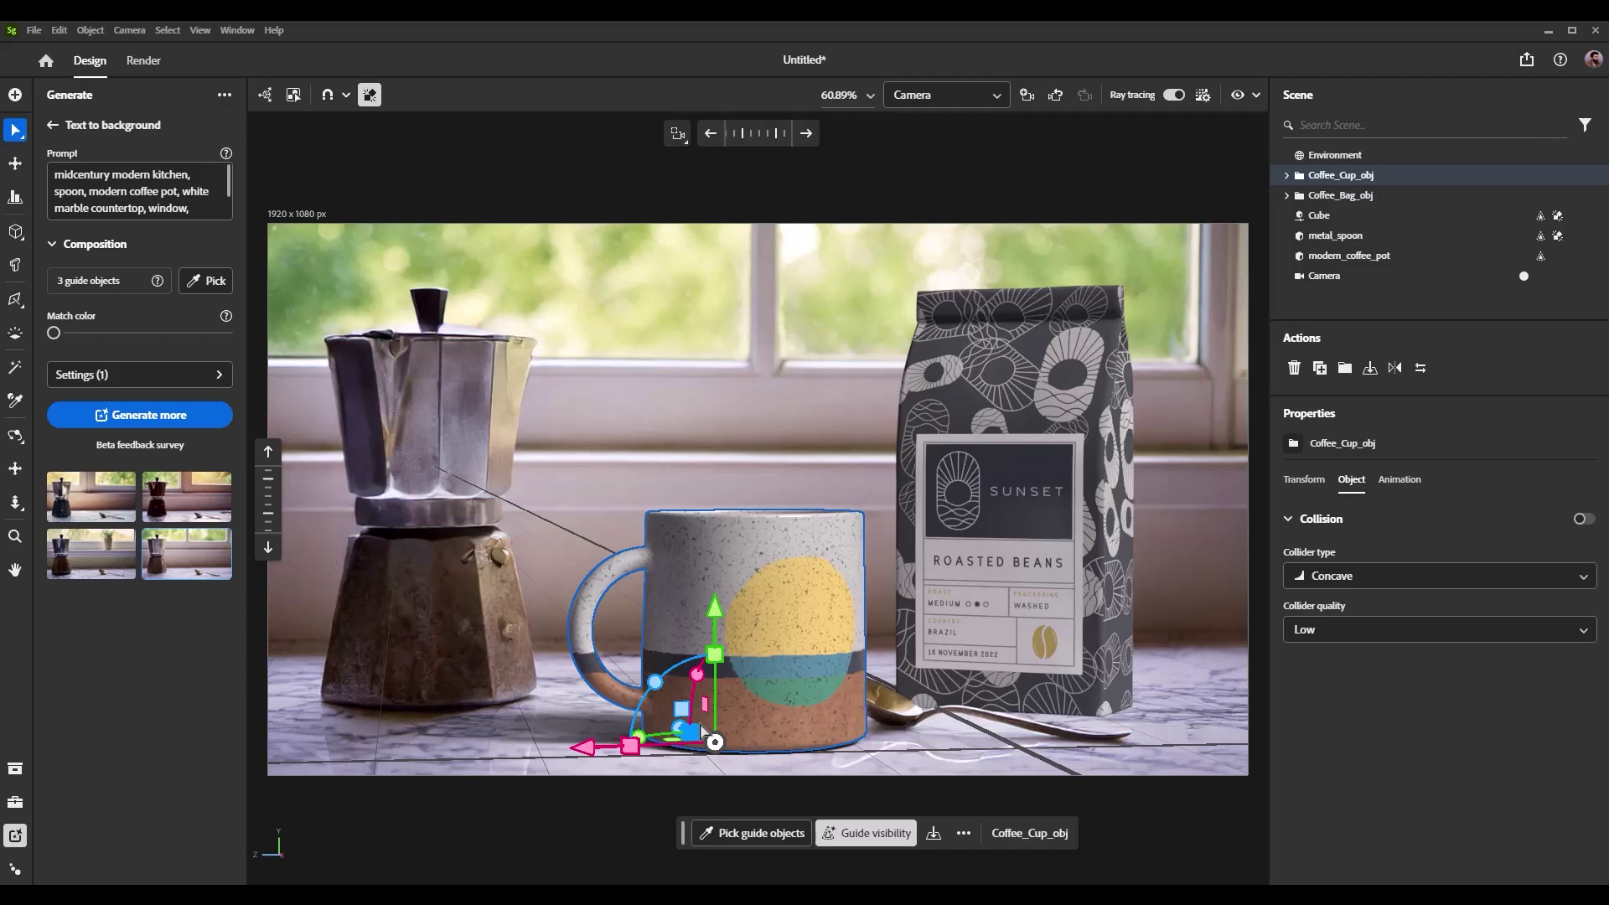
drag(754, 712, 658, 749)
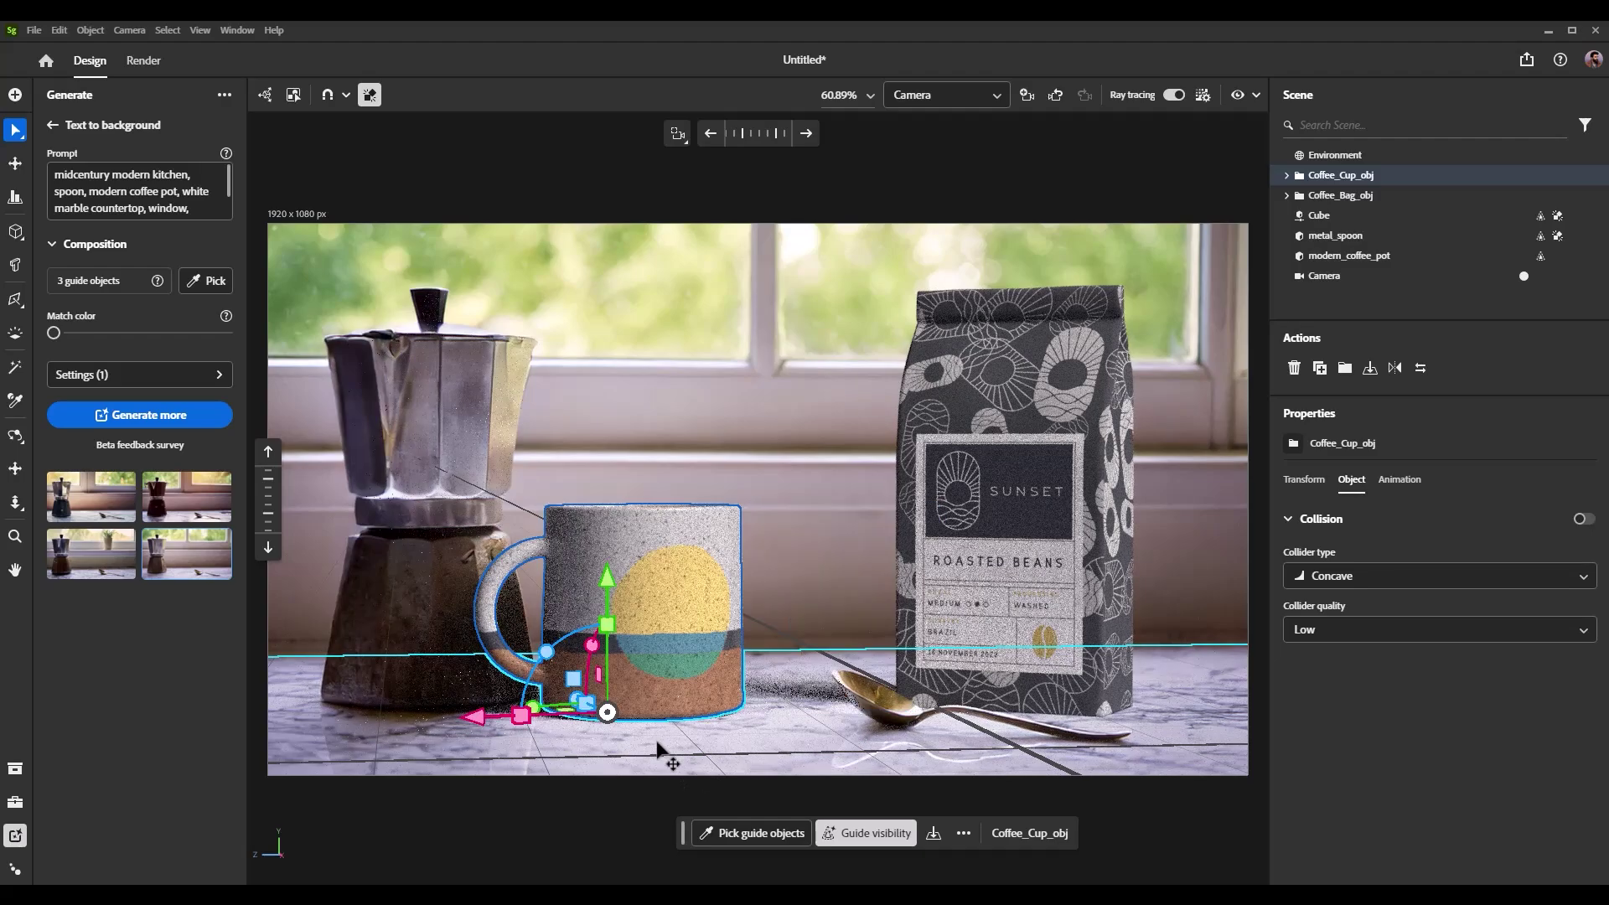
click(563, 717)
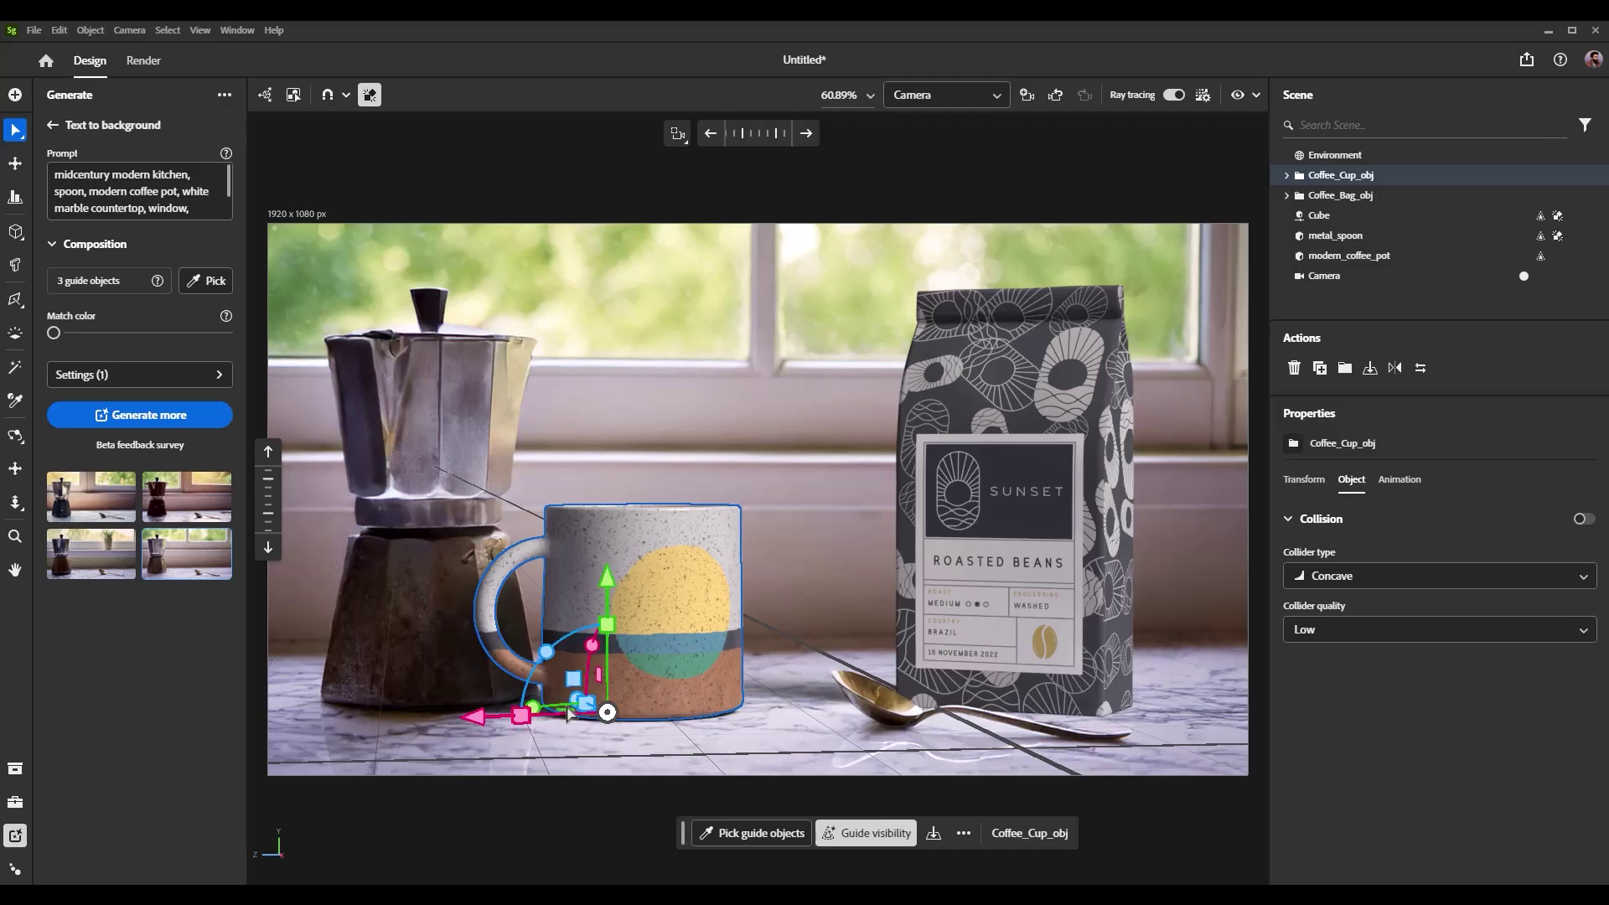
mouse_move(564, 715)
mouse_down()
mouse_move(603, 736)
mouse_move(592, 729)
mouse_up()
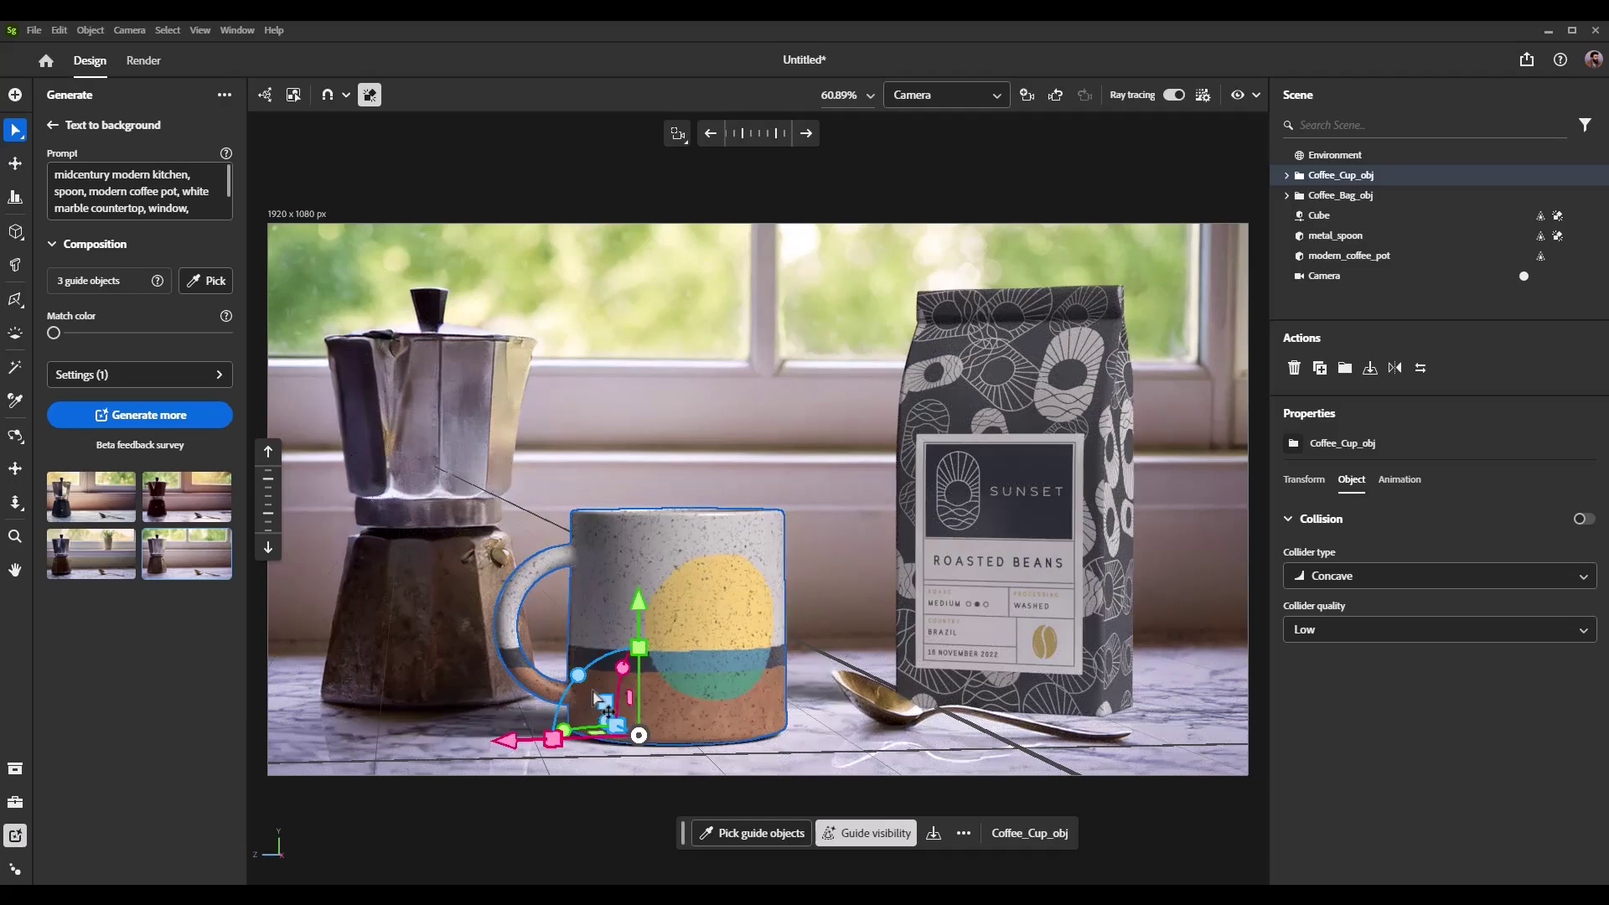
click(815, 252)
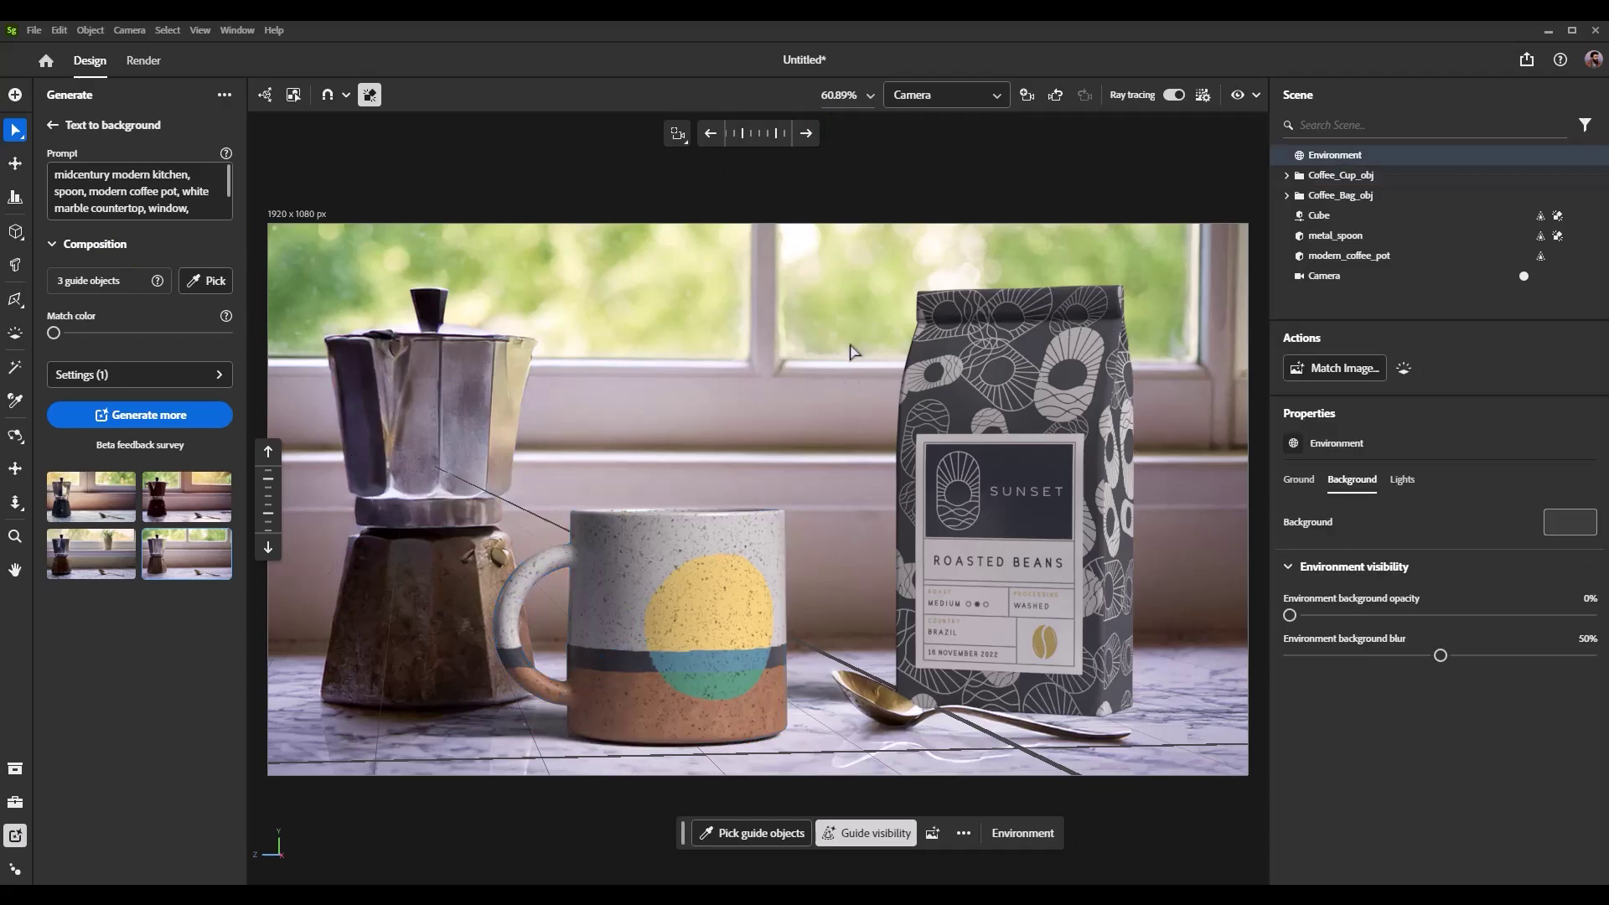
Slide the metal spoon to the right of the coffee bag, then select all the prompt text.
click(1032, 642)
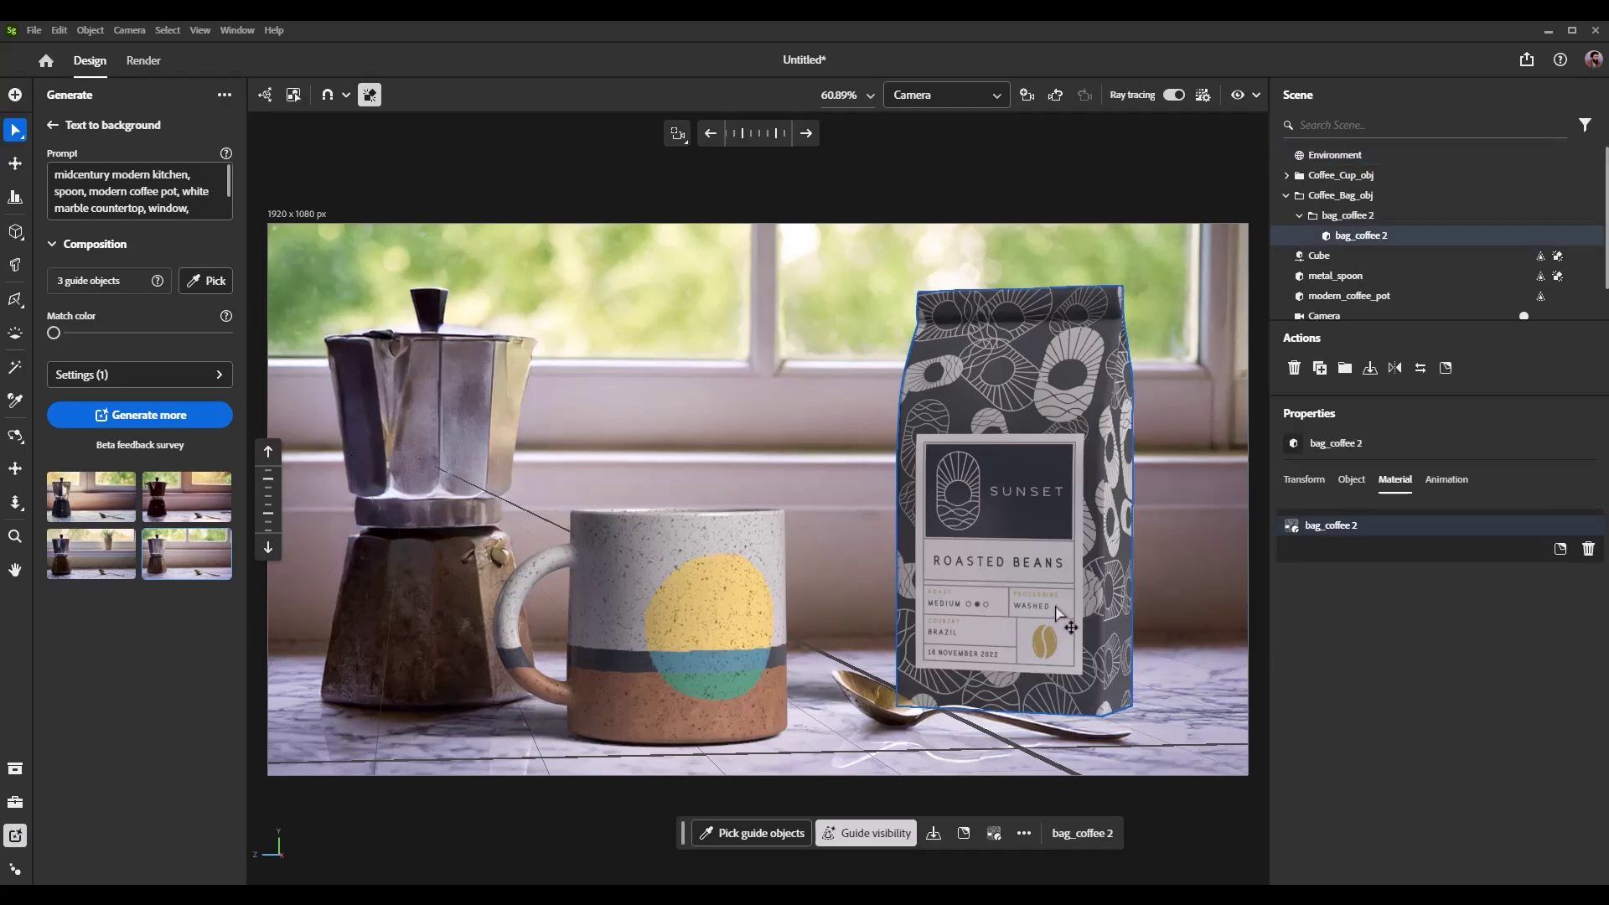
mouse_move(971, 725)
mouse_down()
mouse_move(940, 735)
mouse_move(932, 763)
mouse_move(1081, 704)
mouse_up()
key(ctrl+z)
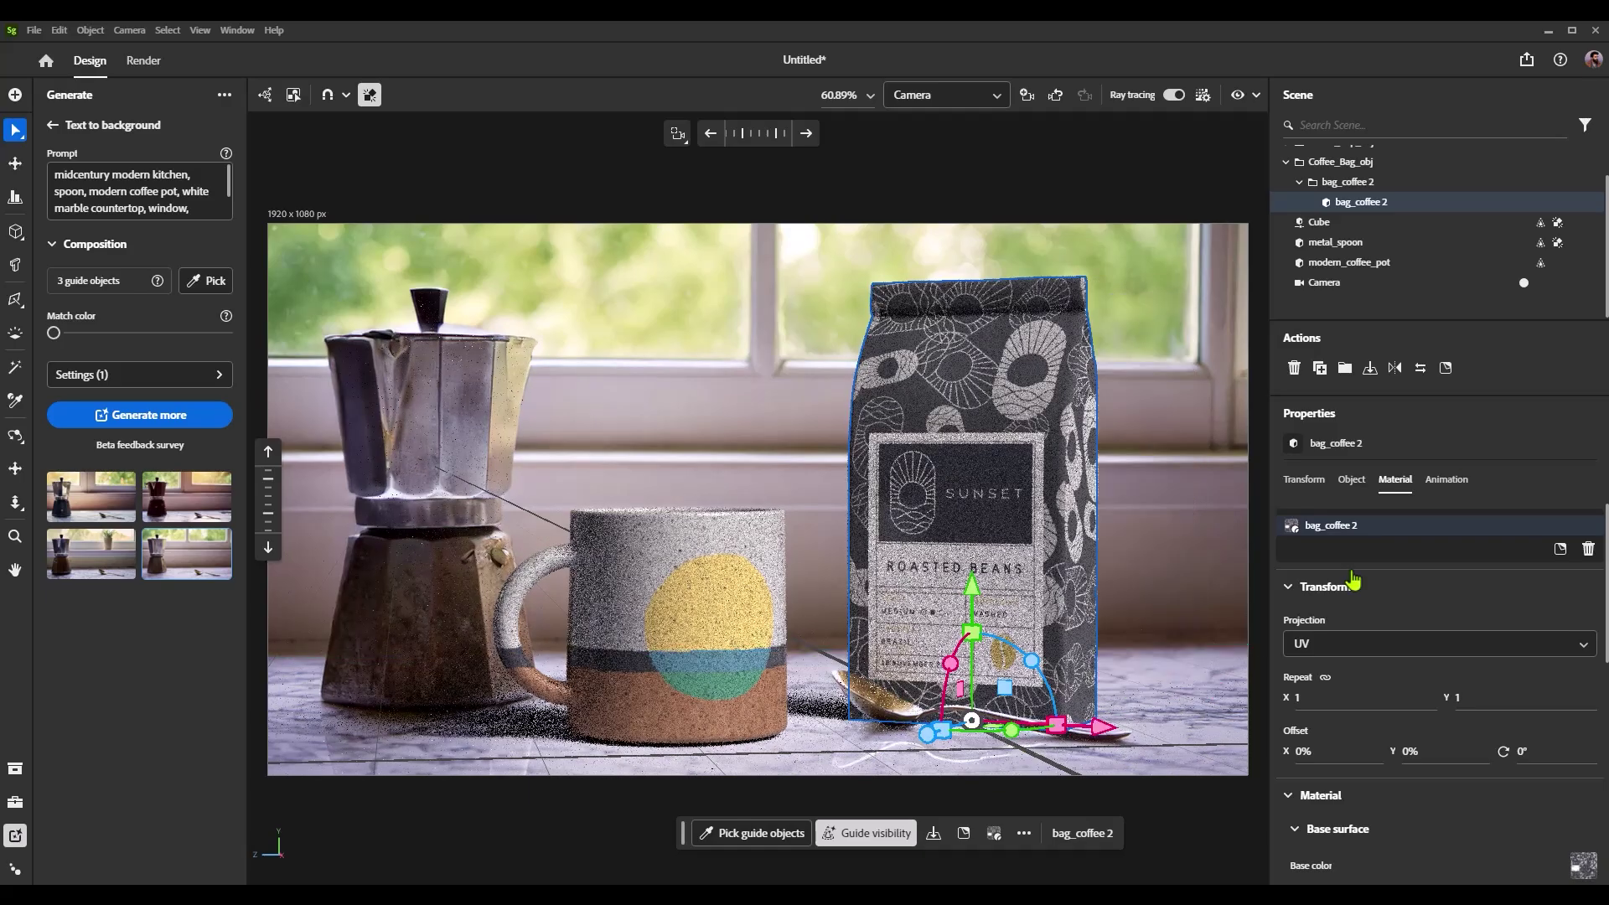
click(1345, 243)
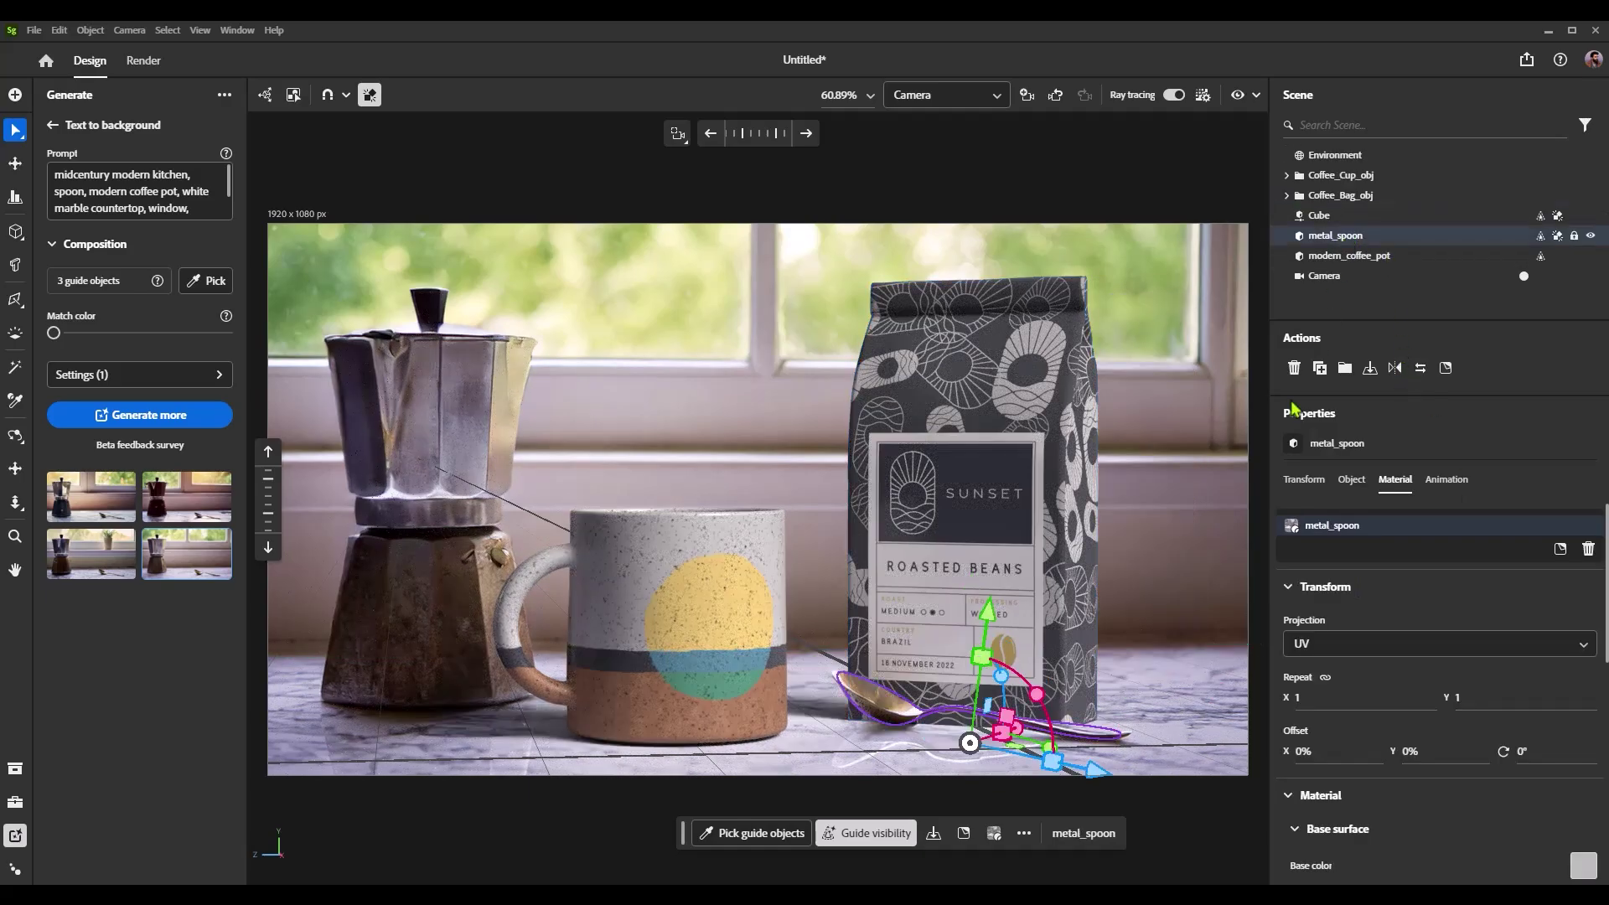
mouse_move(1029, 738)
mouse_down()
mouse_move(1080, 700)
mouse_move(1229, 658)
mouse_up()
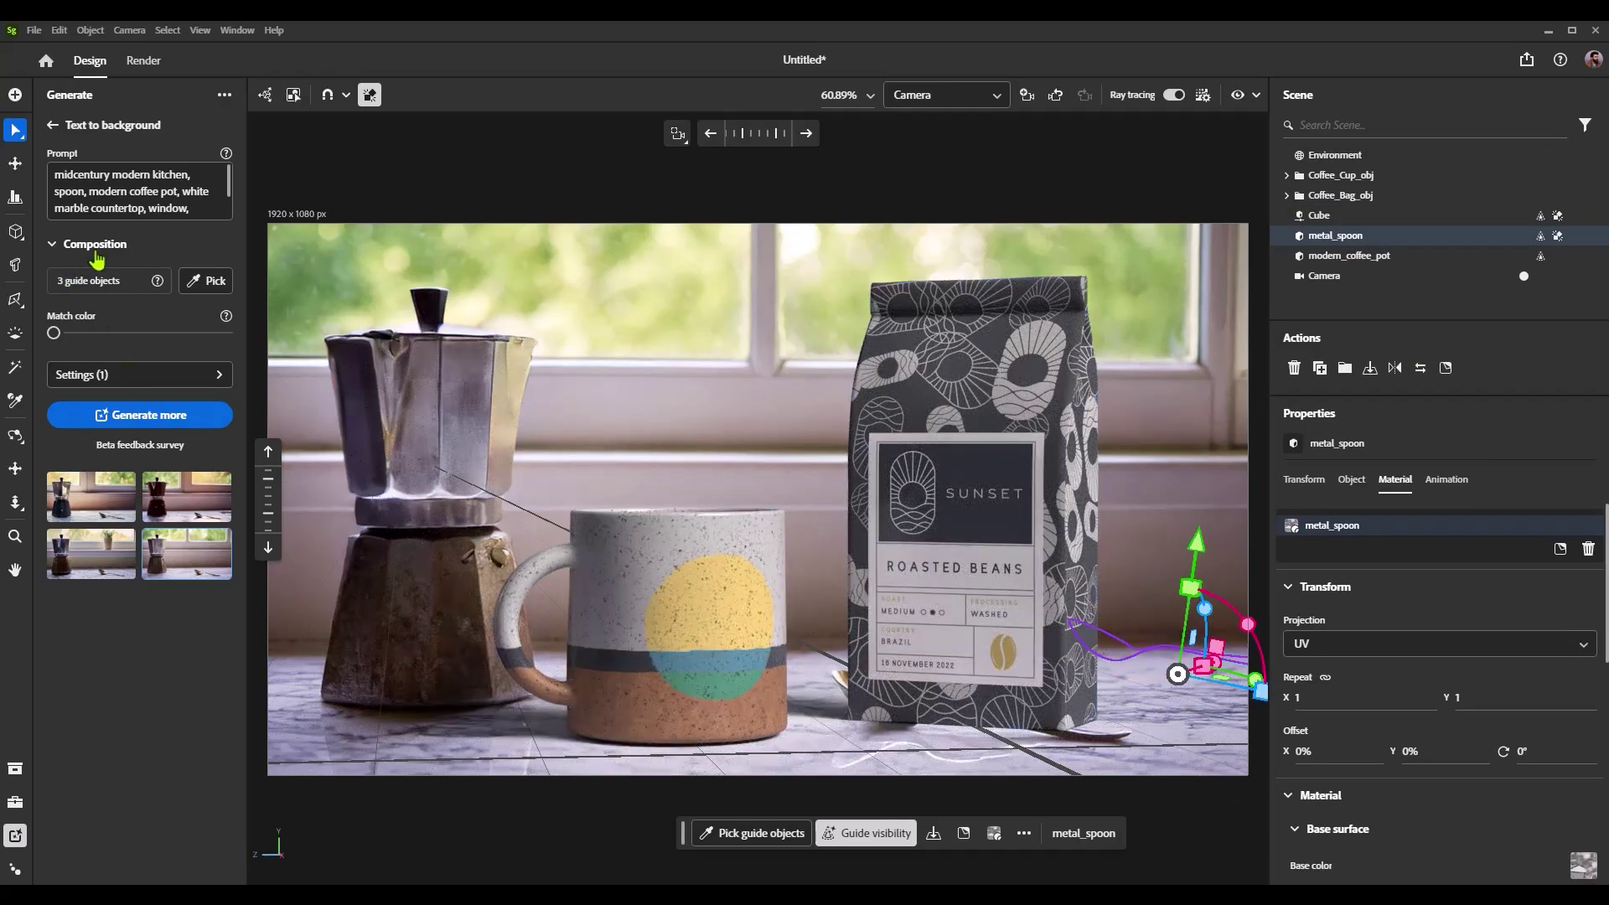
click(198, 207)
key(ctrl+a)
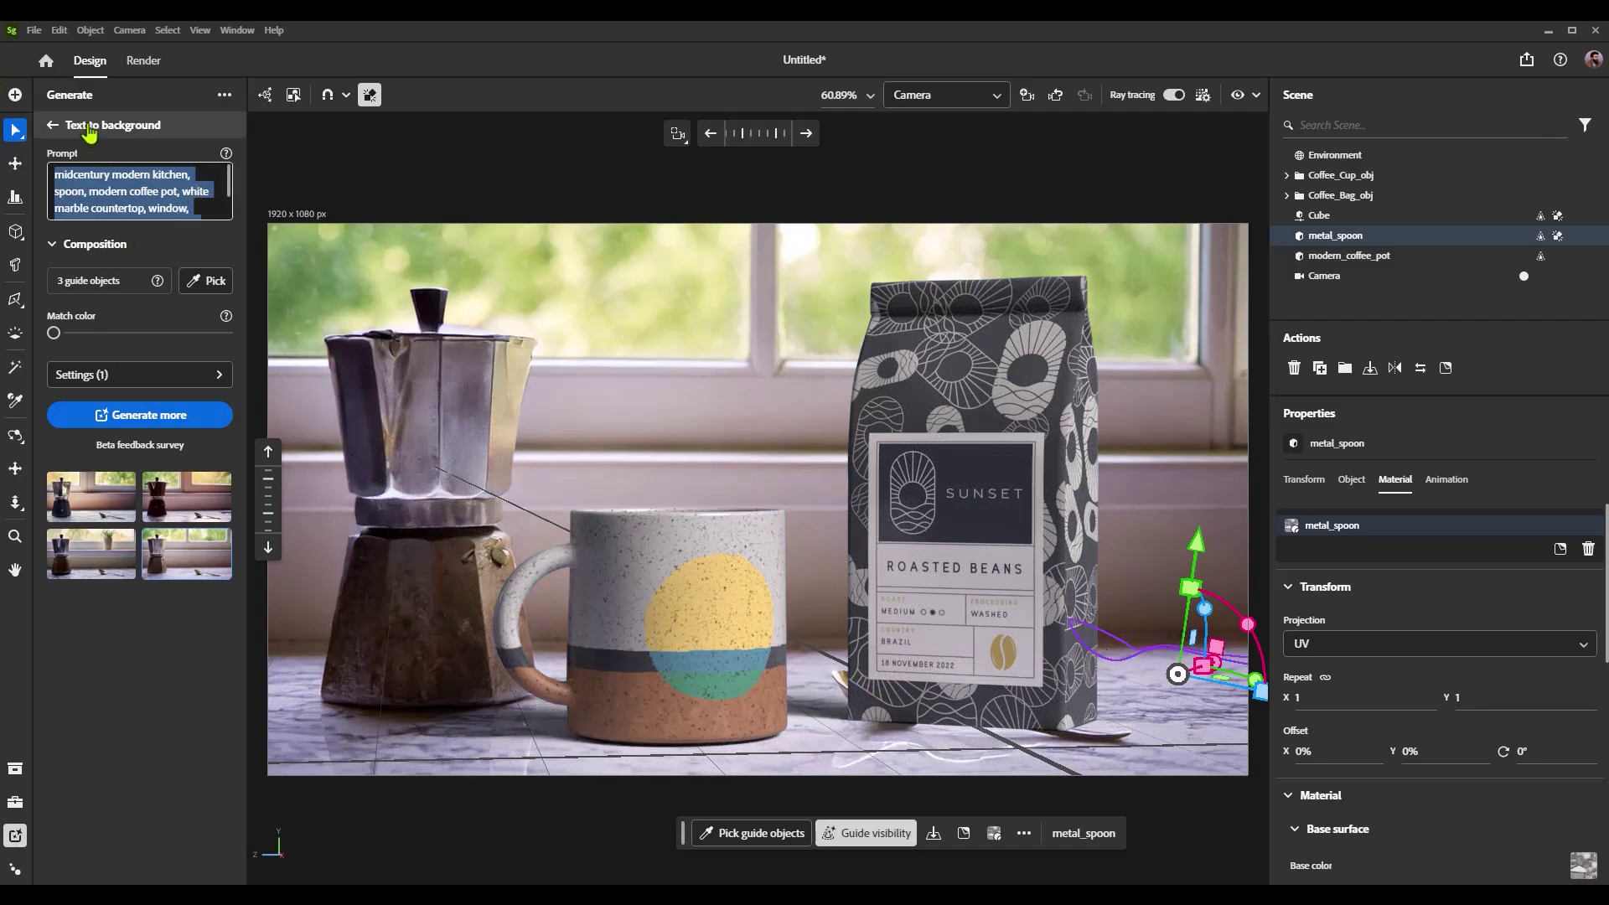
Generate 'bowl of cereal' models with Text to 3D and drag one into the scene.
click(53, 125)
click(140, 167)
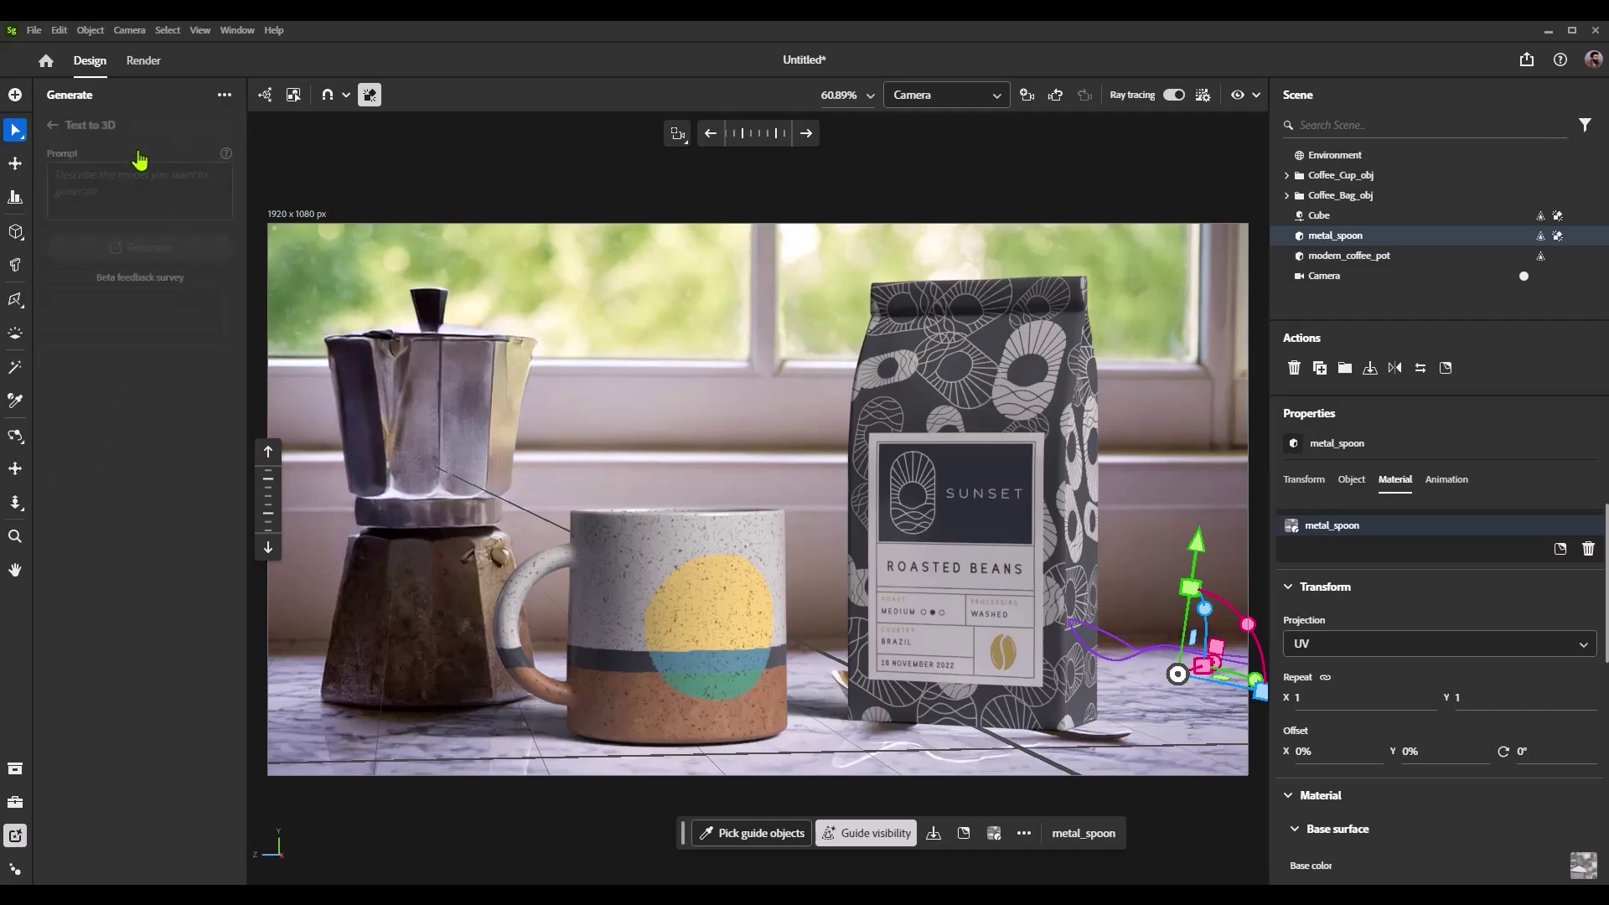
text(bowl)
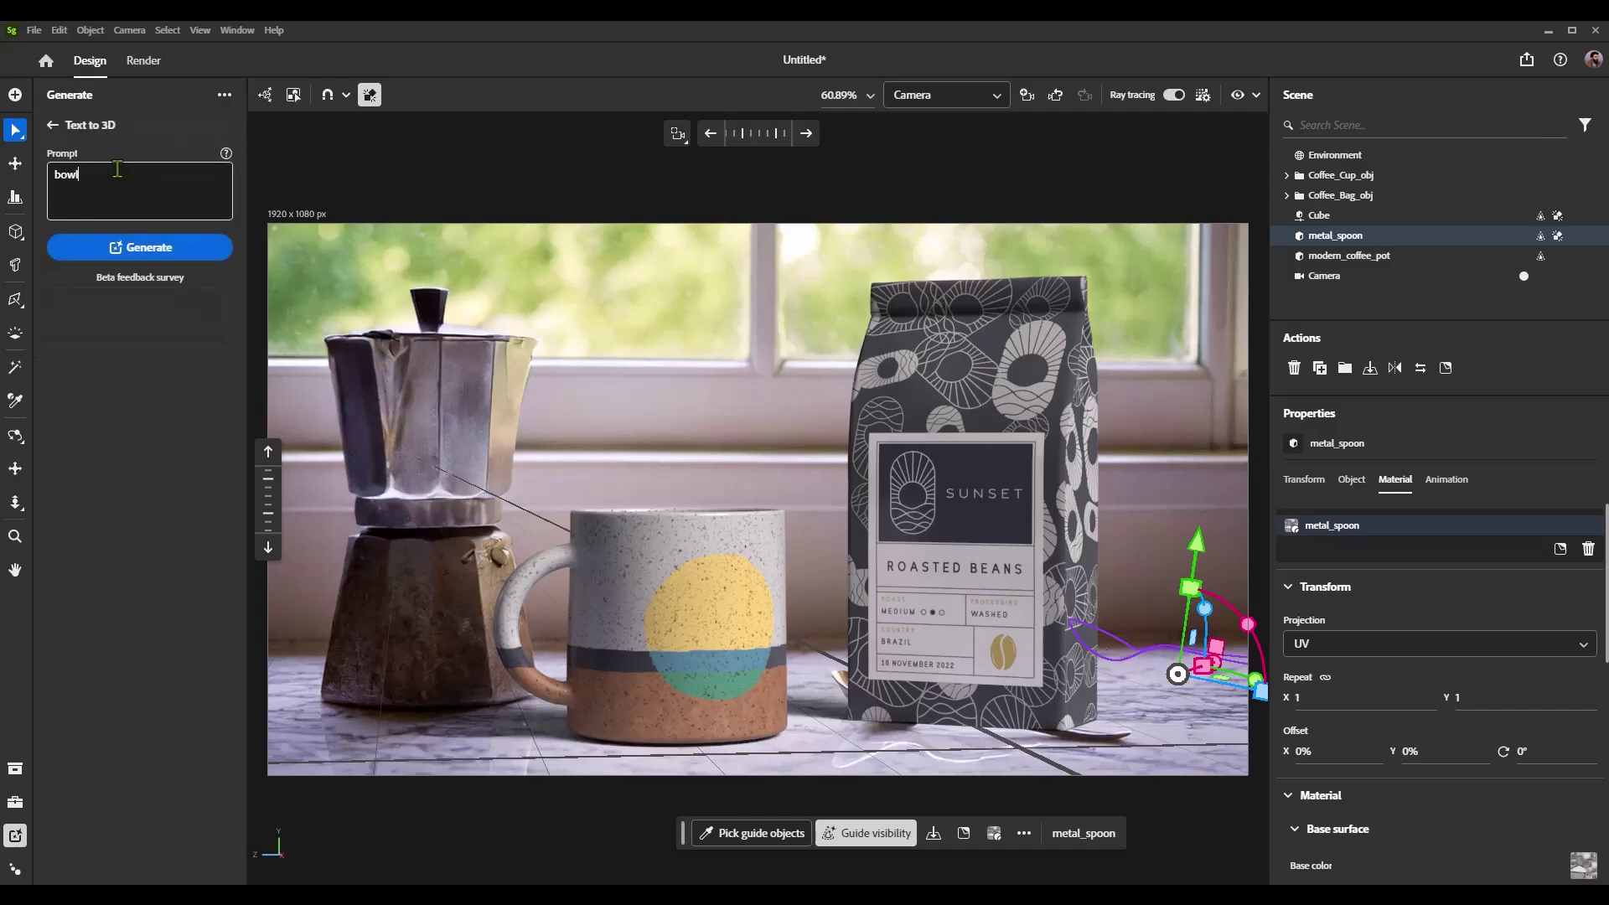
text( of cere)
text(al)
click(140, 247)
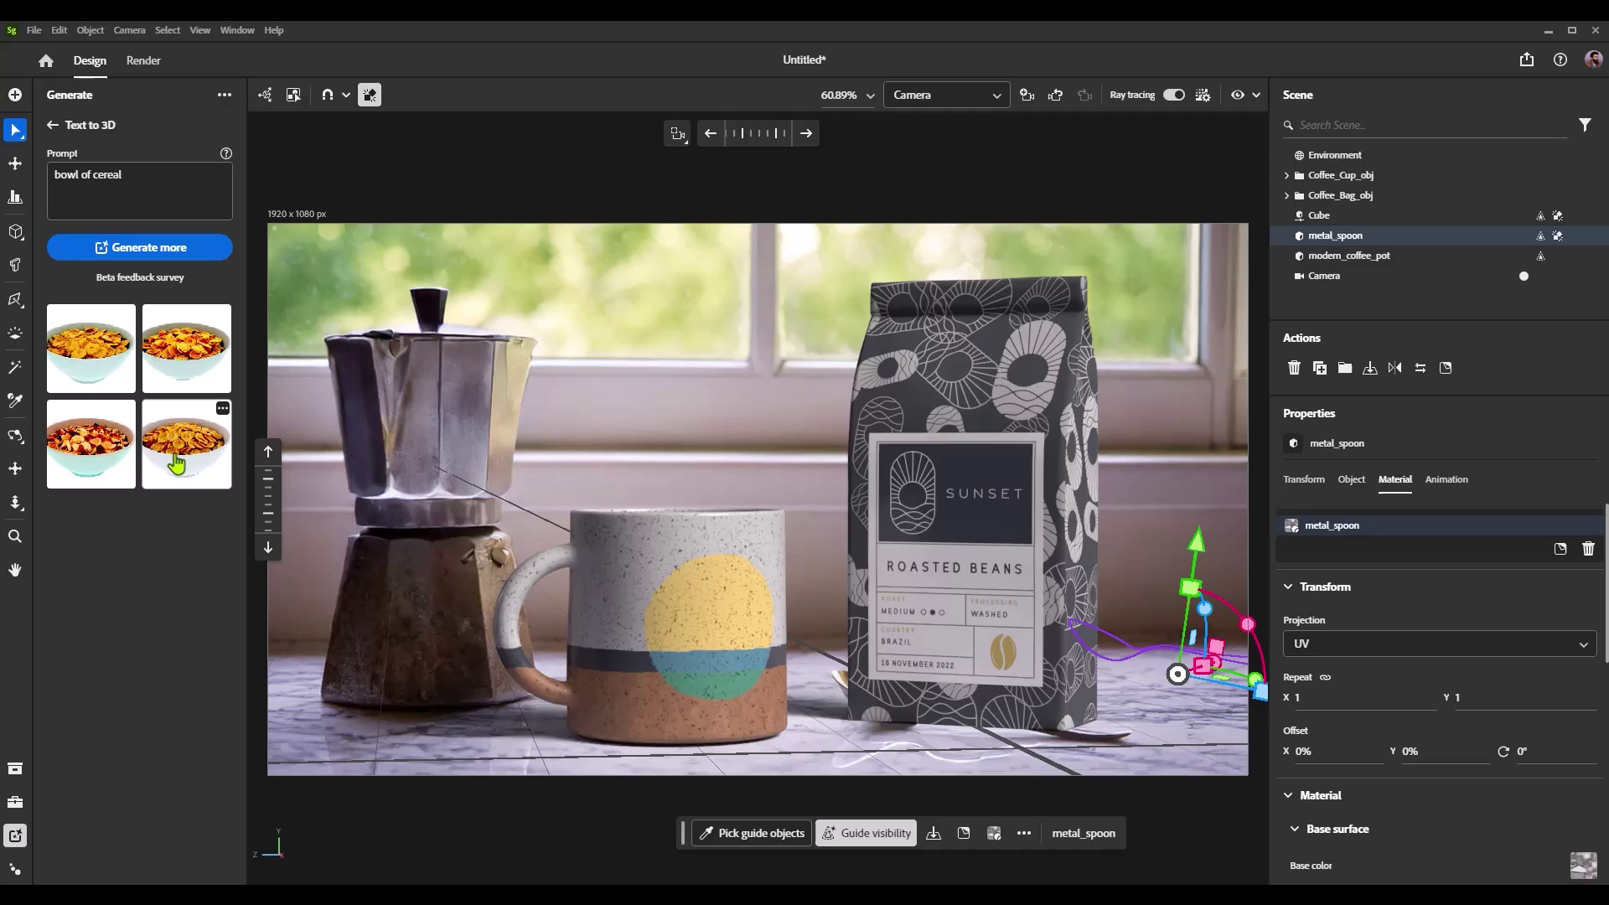
drag(180, 457, 1165, 714)
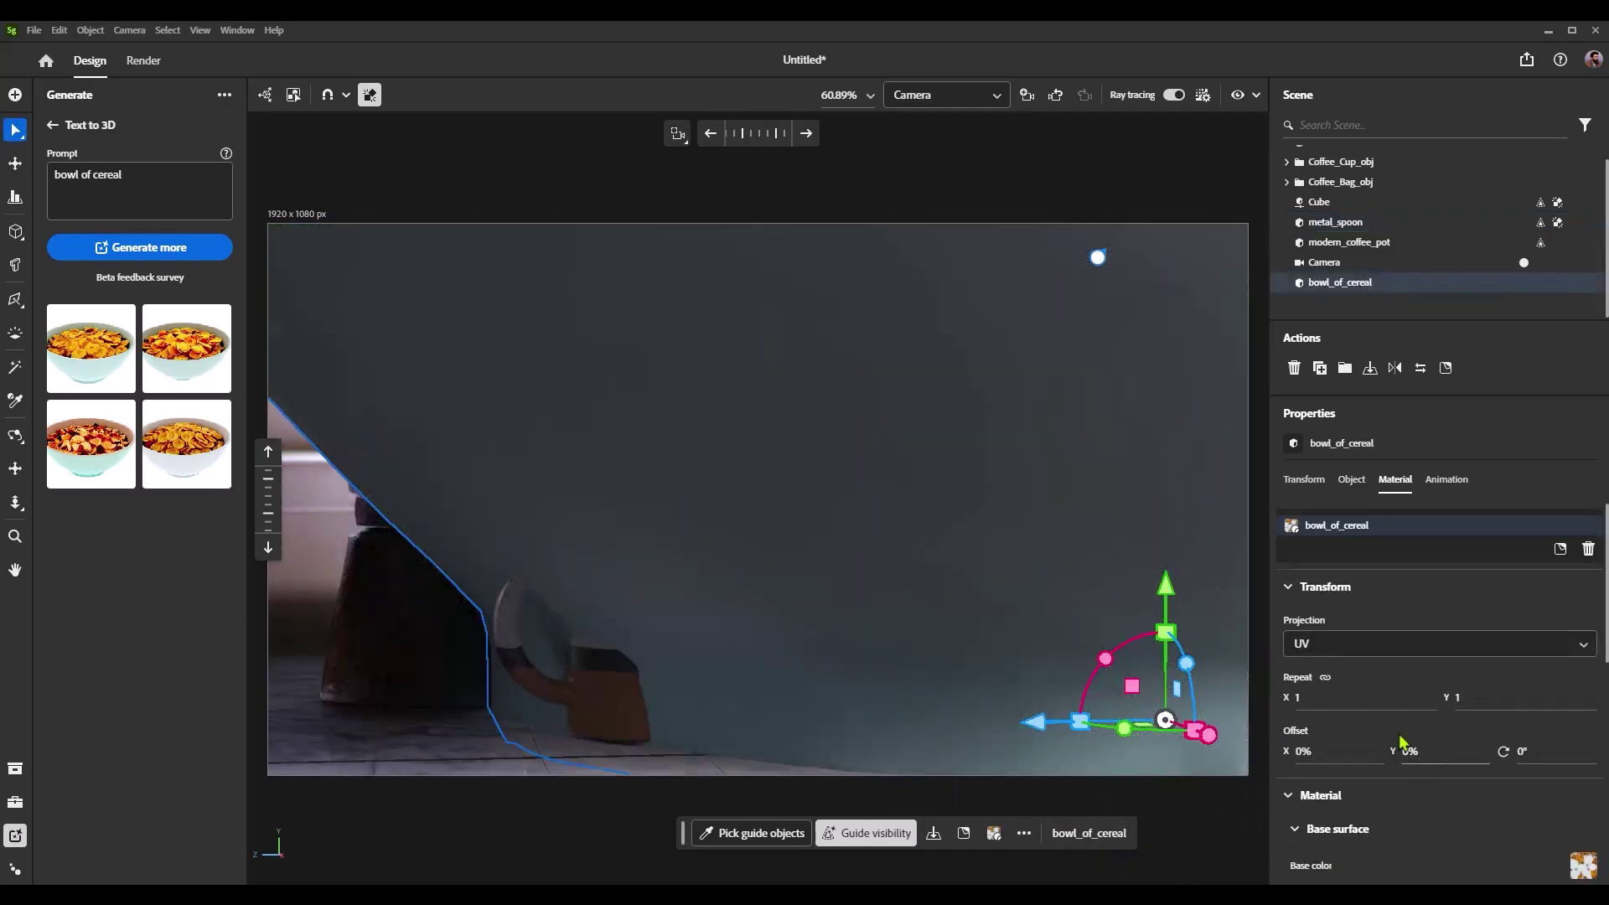
Scale the bowl to 0.1, place it right of the coffee bag, and slightly rotate the spoon.
click(1307, 485)
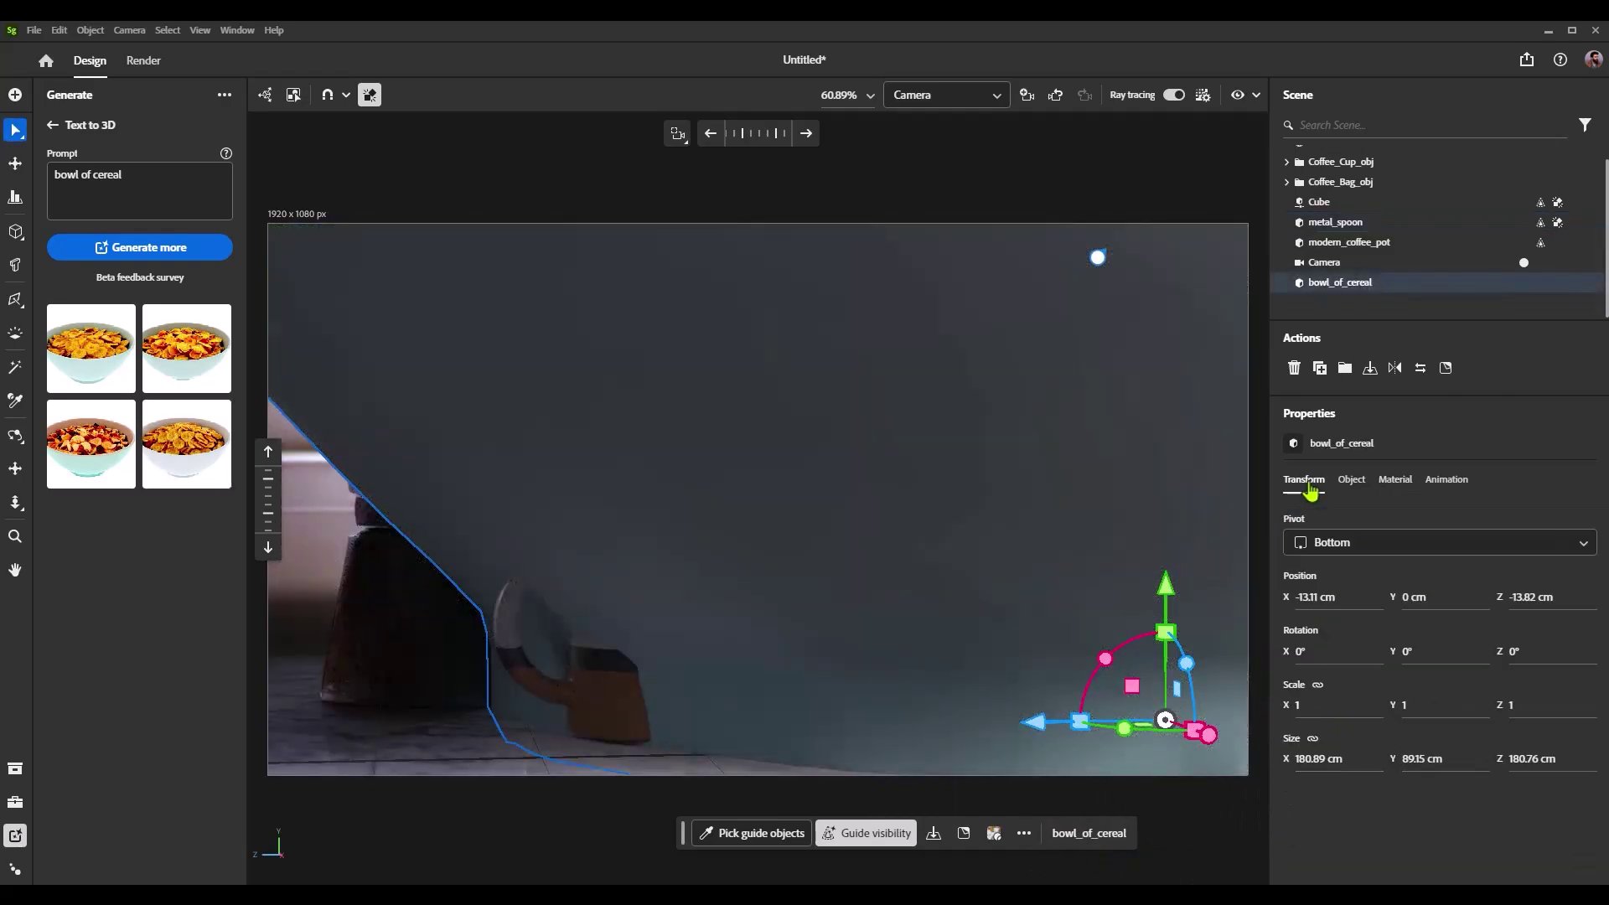
click(1326, 721)
text(0.15)
key(Return)
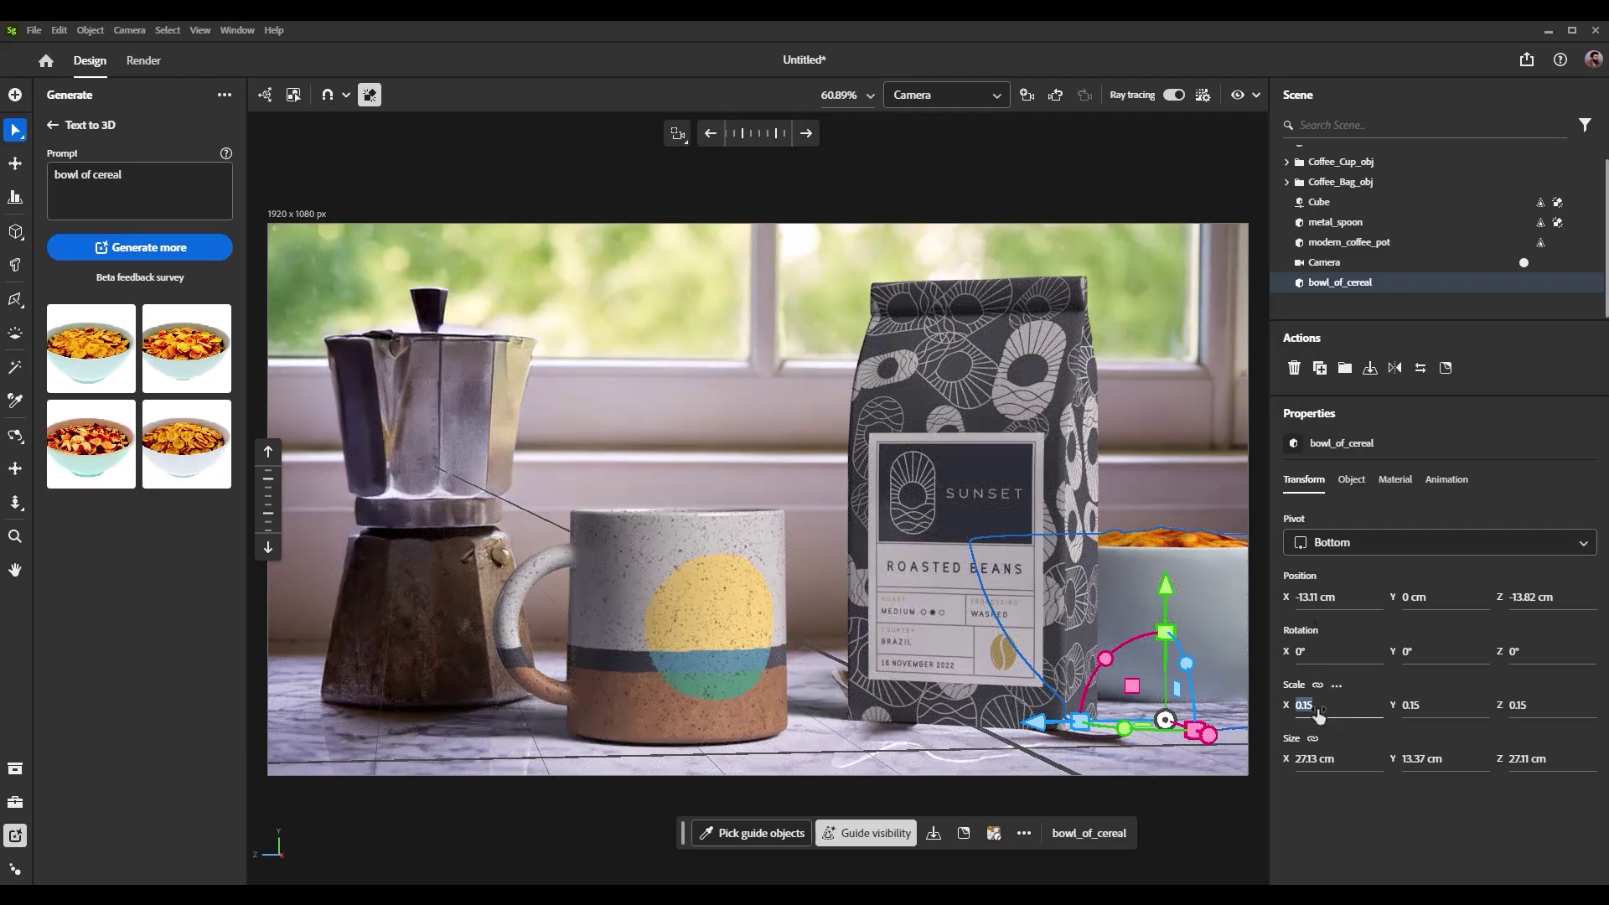
key(Return)
drag(1153, 729, 1153, 643)
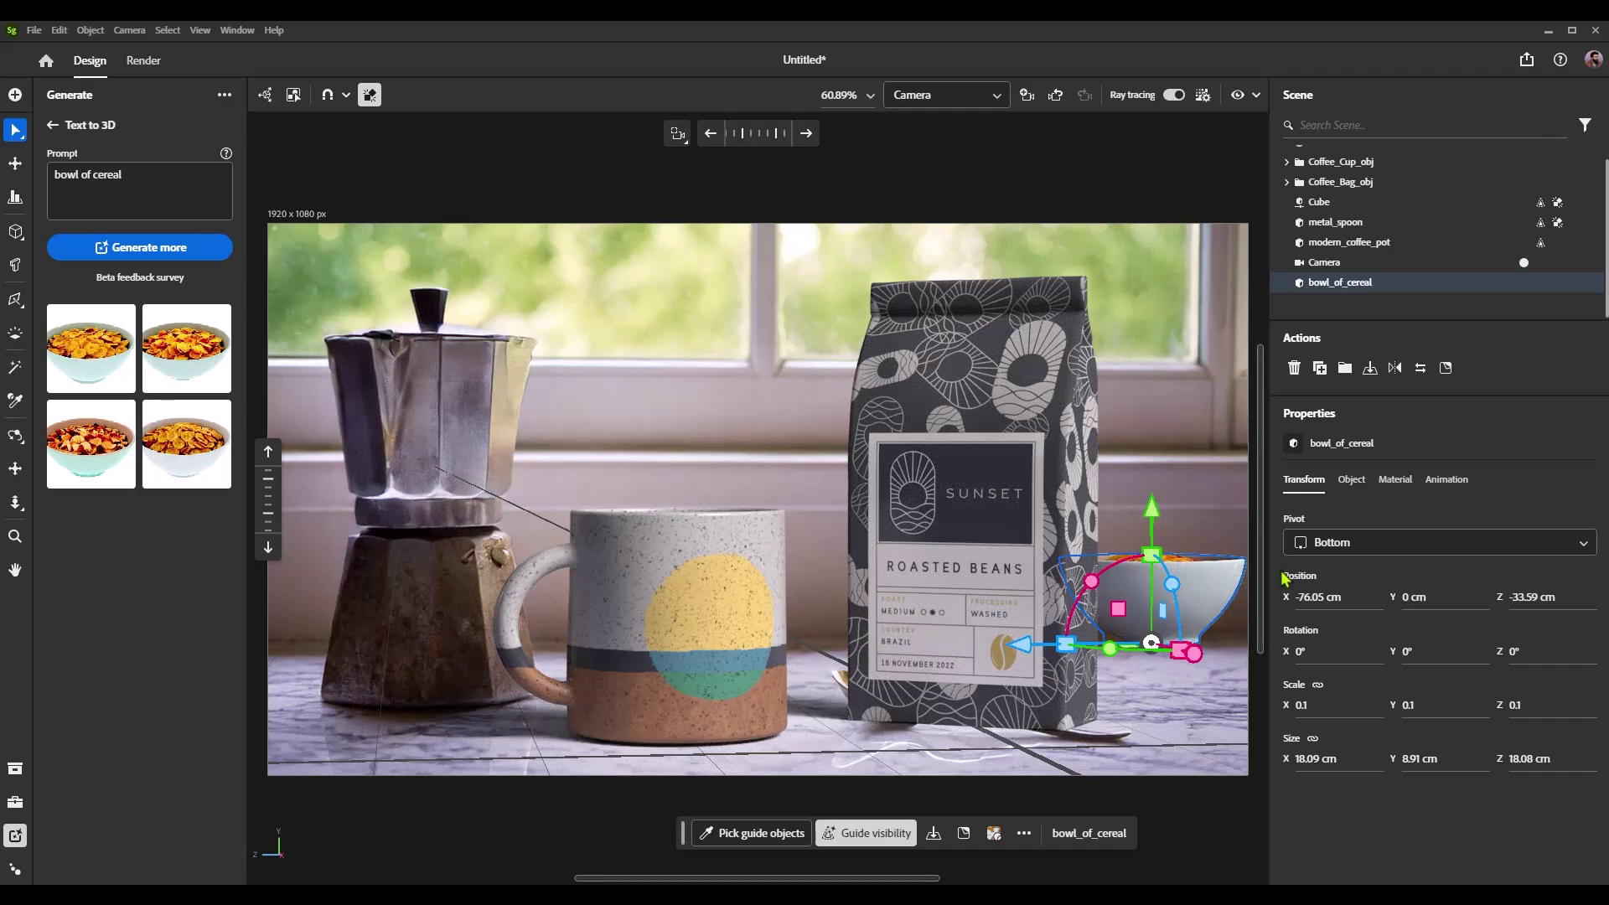
click(1375, 222)
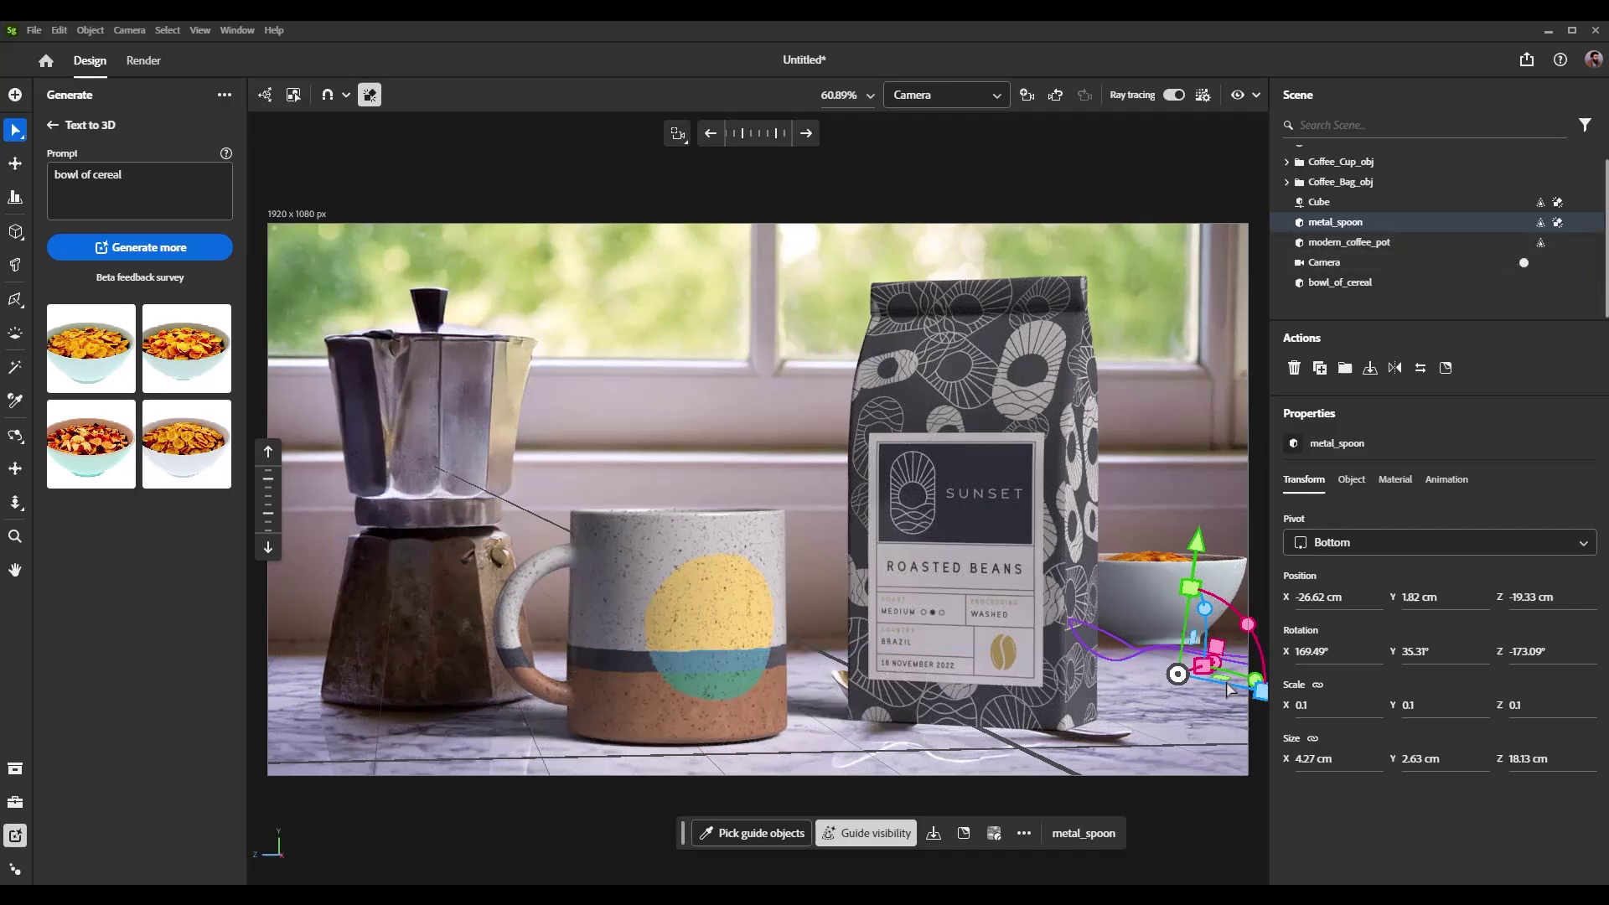
mouse_move(1227, 684)
mouse_down()
mouse_move(1214, 677)
mouse_move(1239, 664)
mouse_up()
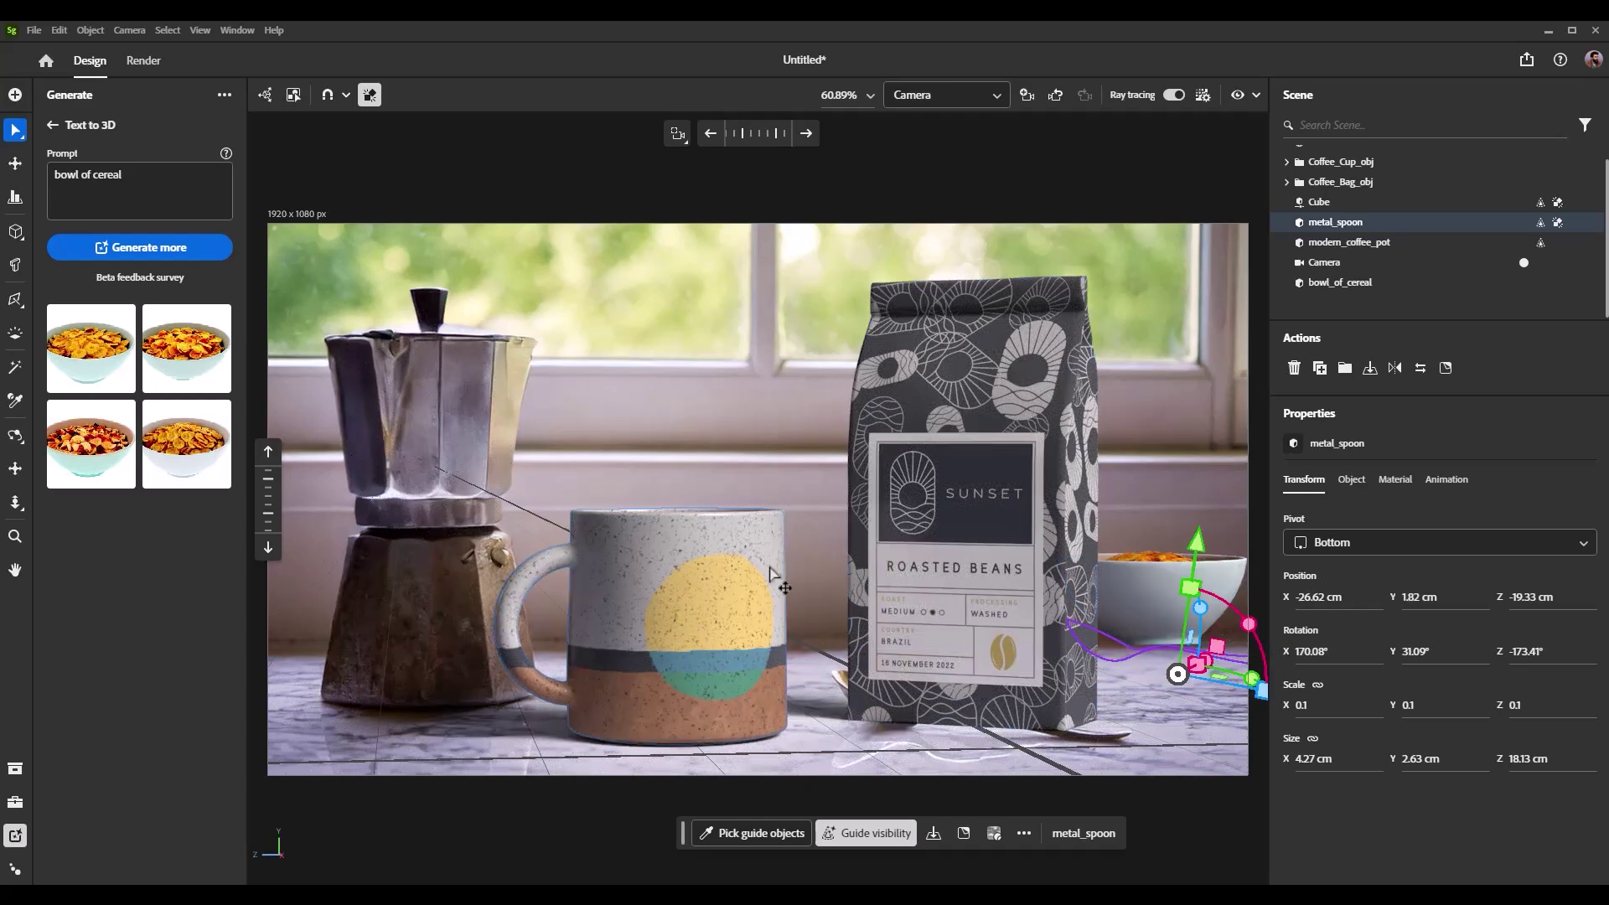
Generate backgrounds from the pasted sunny window-side marble countertop description.
click(75, 126)
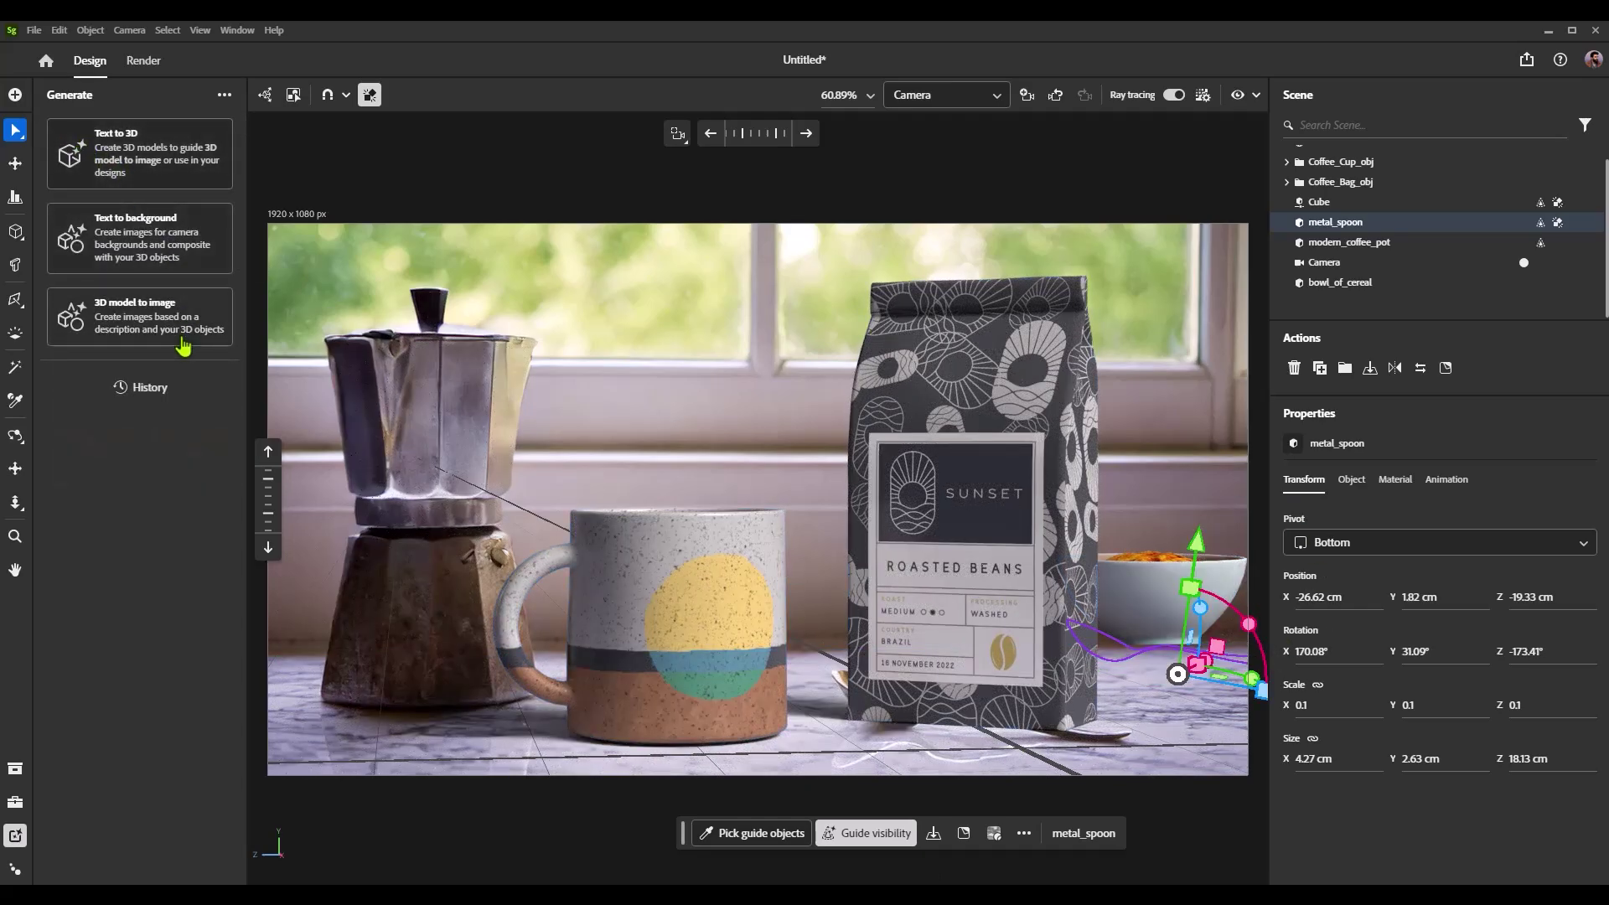
click(147, 243)
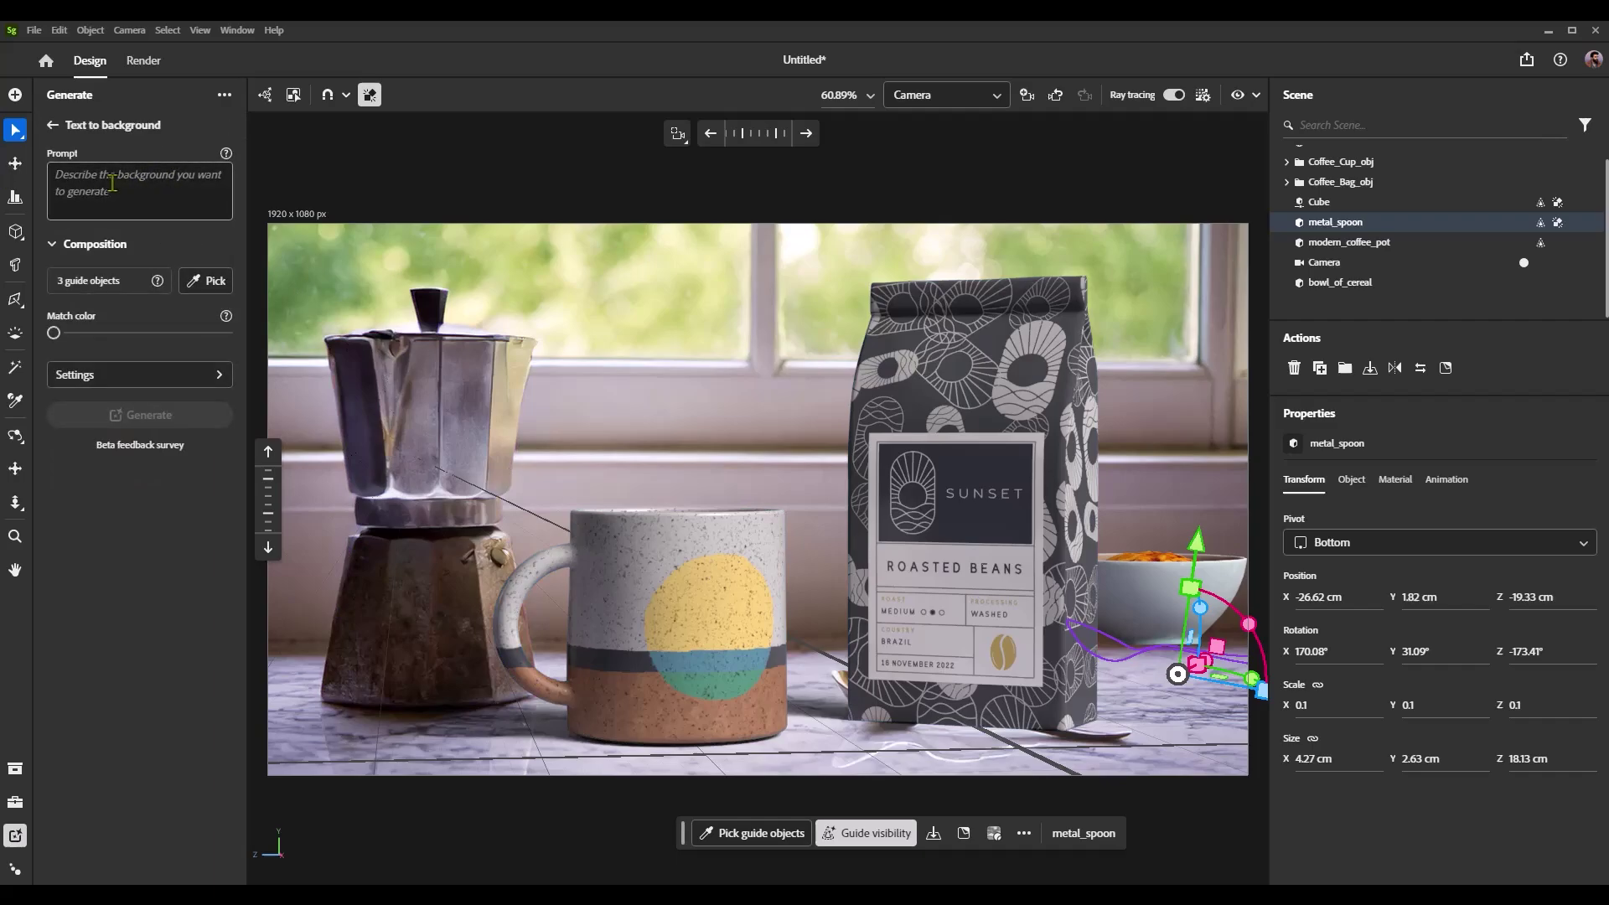
click(113, 181)
key(ctrl+v)
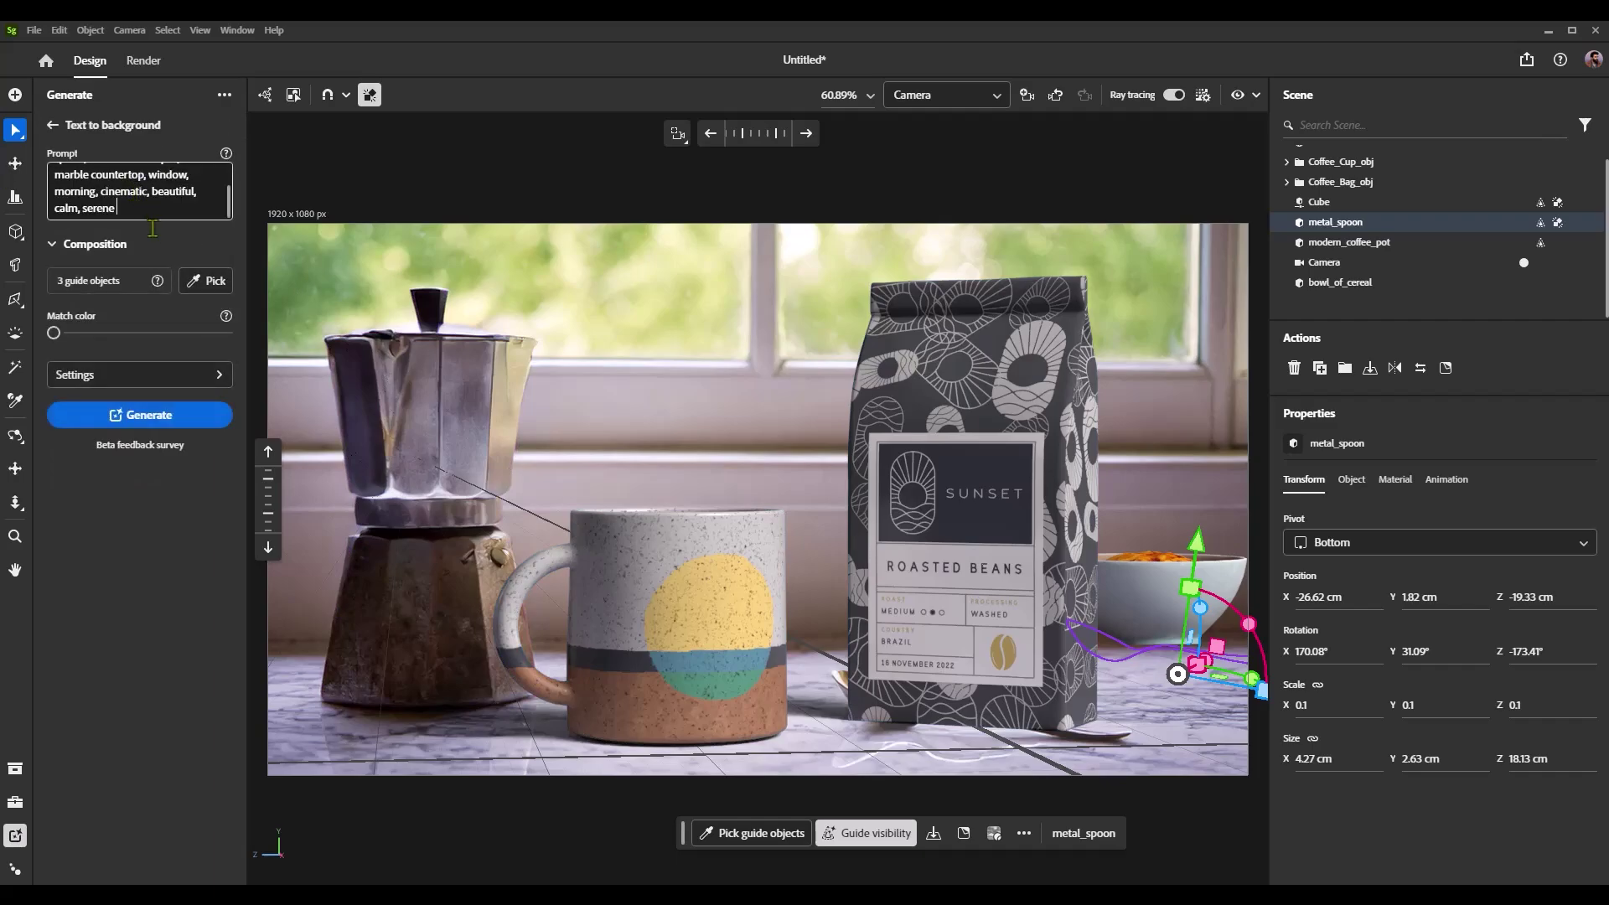
click(182, 418)
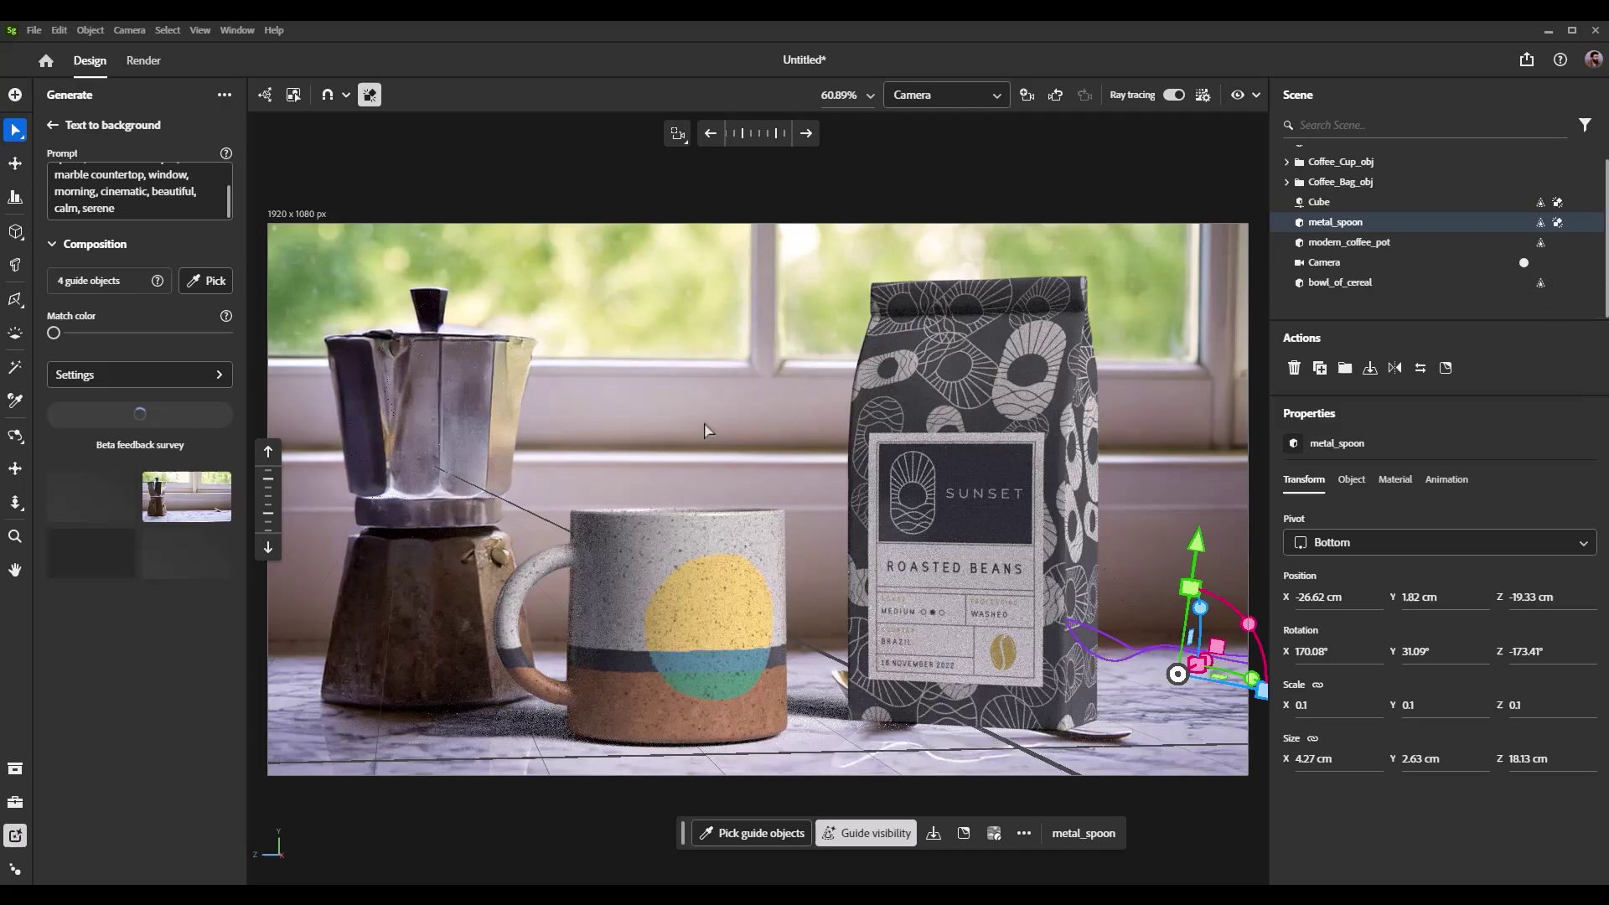
Generate more background variations, apply a chosen one, and select the scene Environment.
click(115, 418)
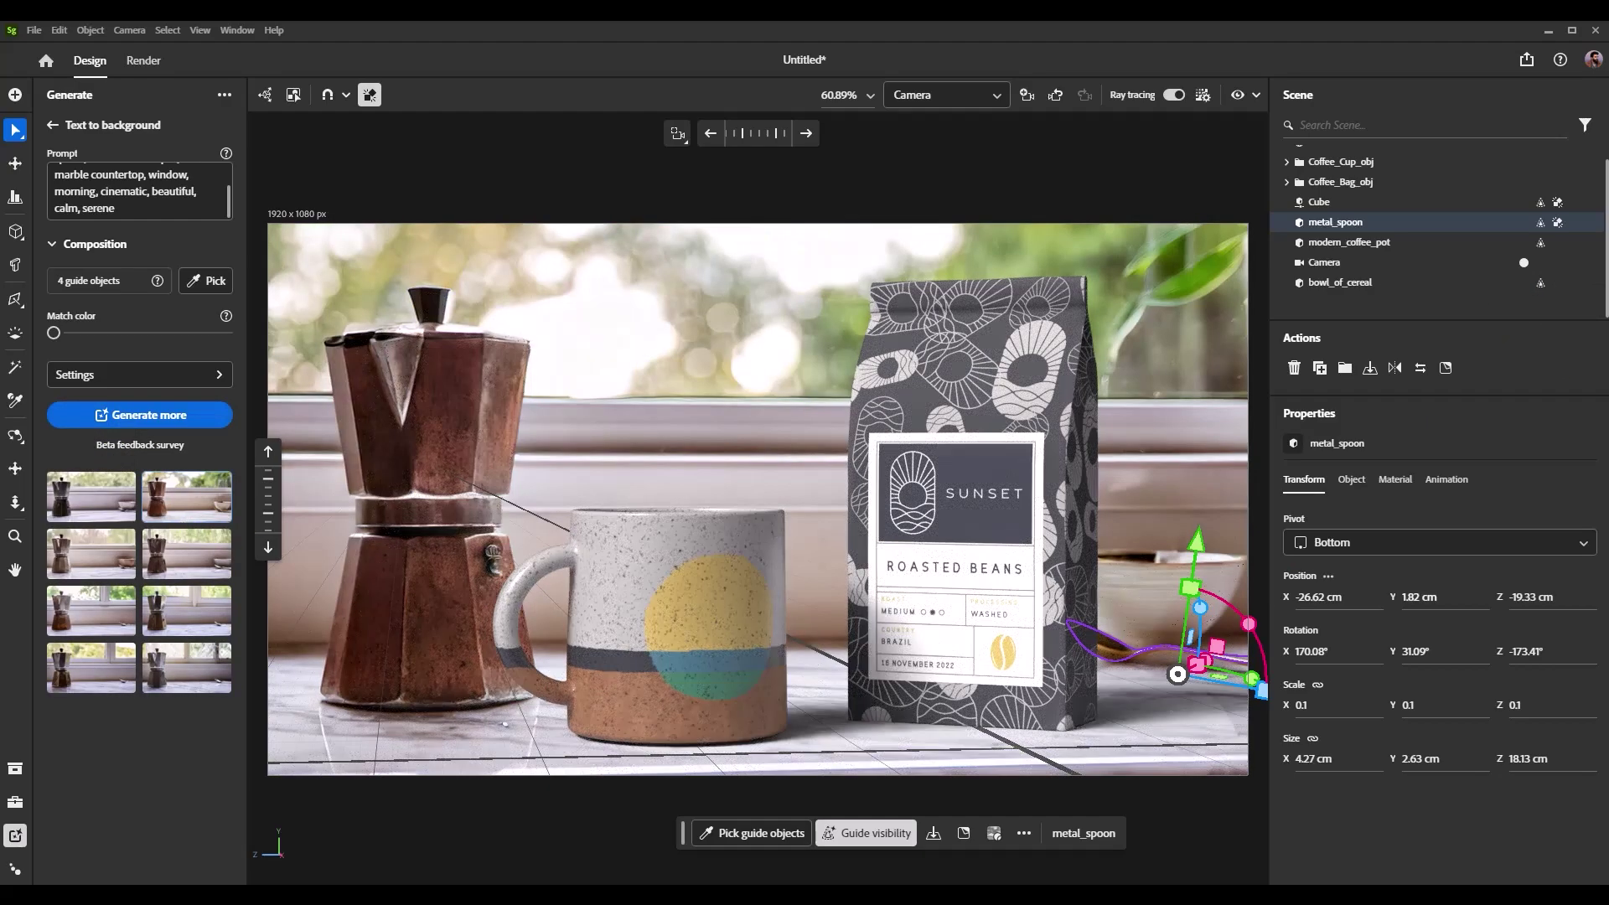
click(106, 520)
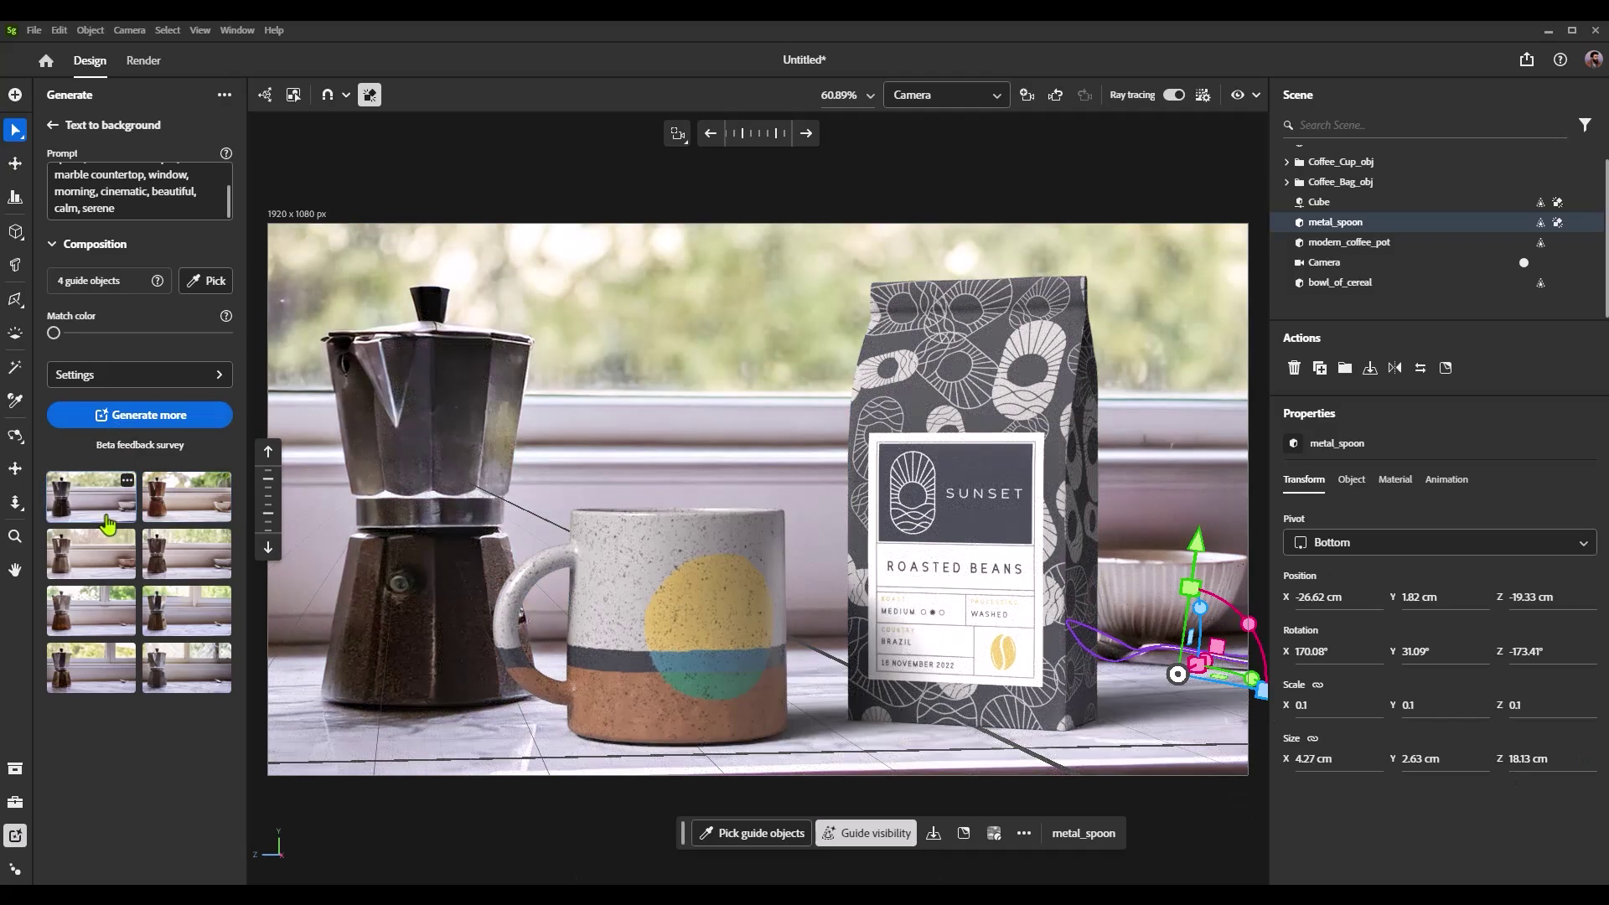
click(183, 559)
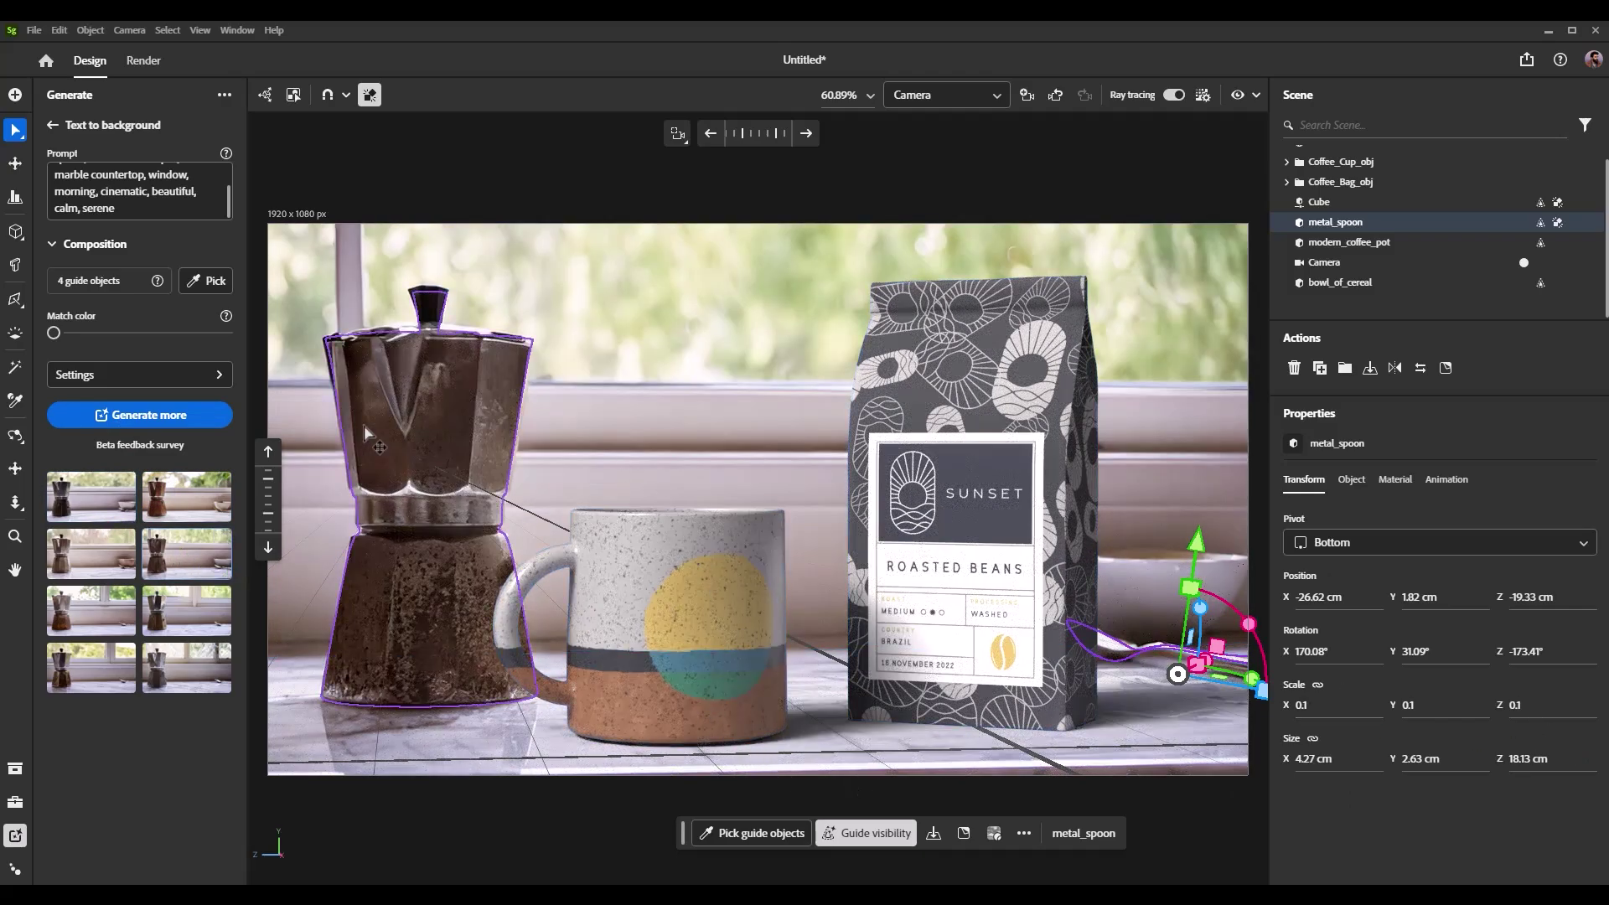
click(693, 647)
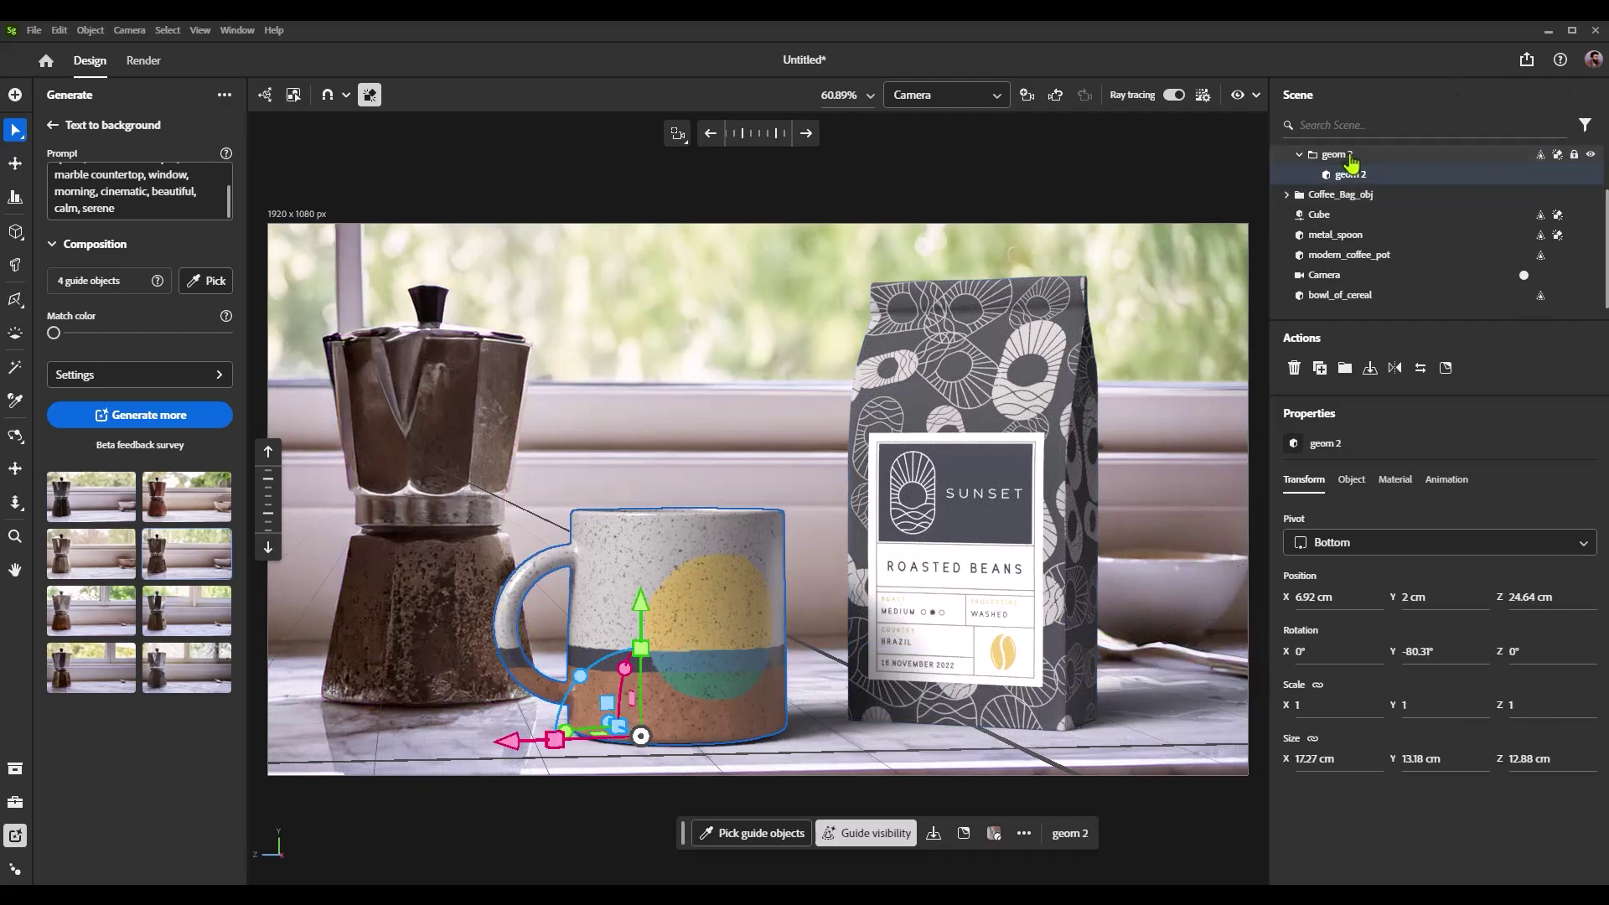
scroll(1351, 161, up, 3)
click(1335, 154)
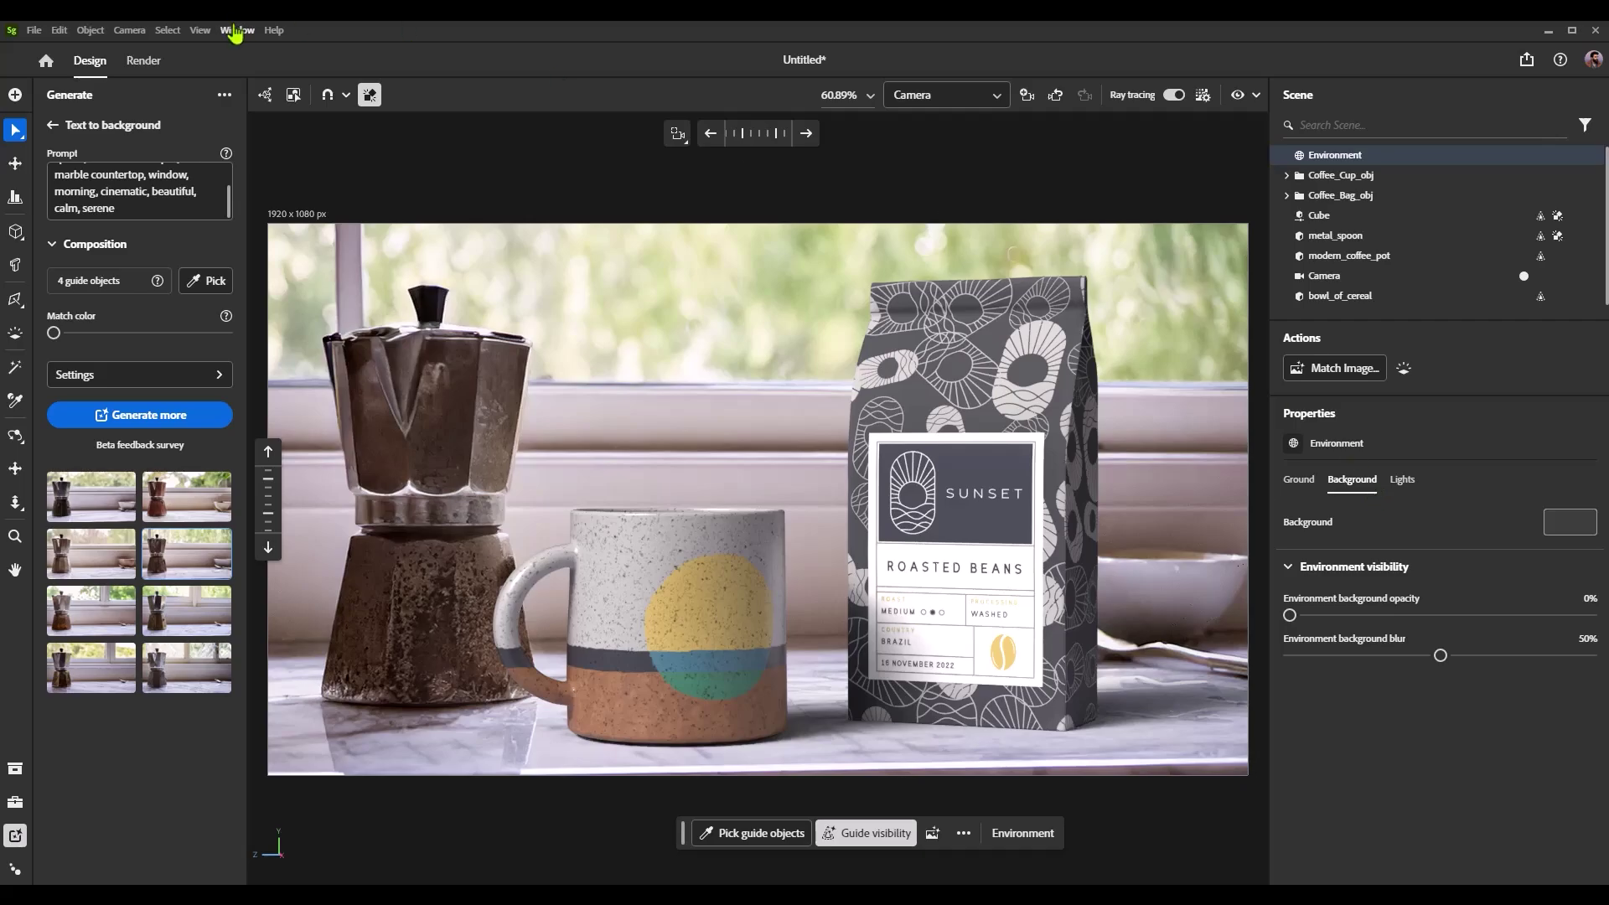
Render the camera view as a 16-bit PSD, overwriting the old file, and open it in Photoshop.
click(139, 63)
click(1428, 354)
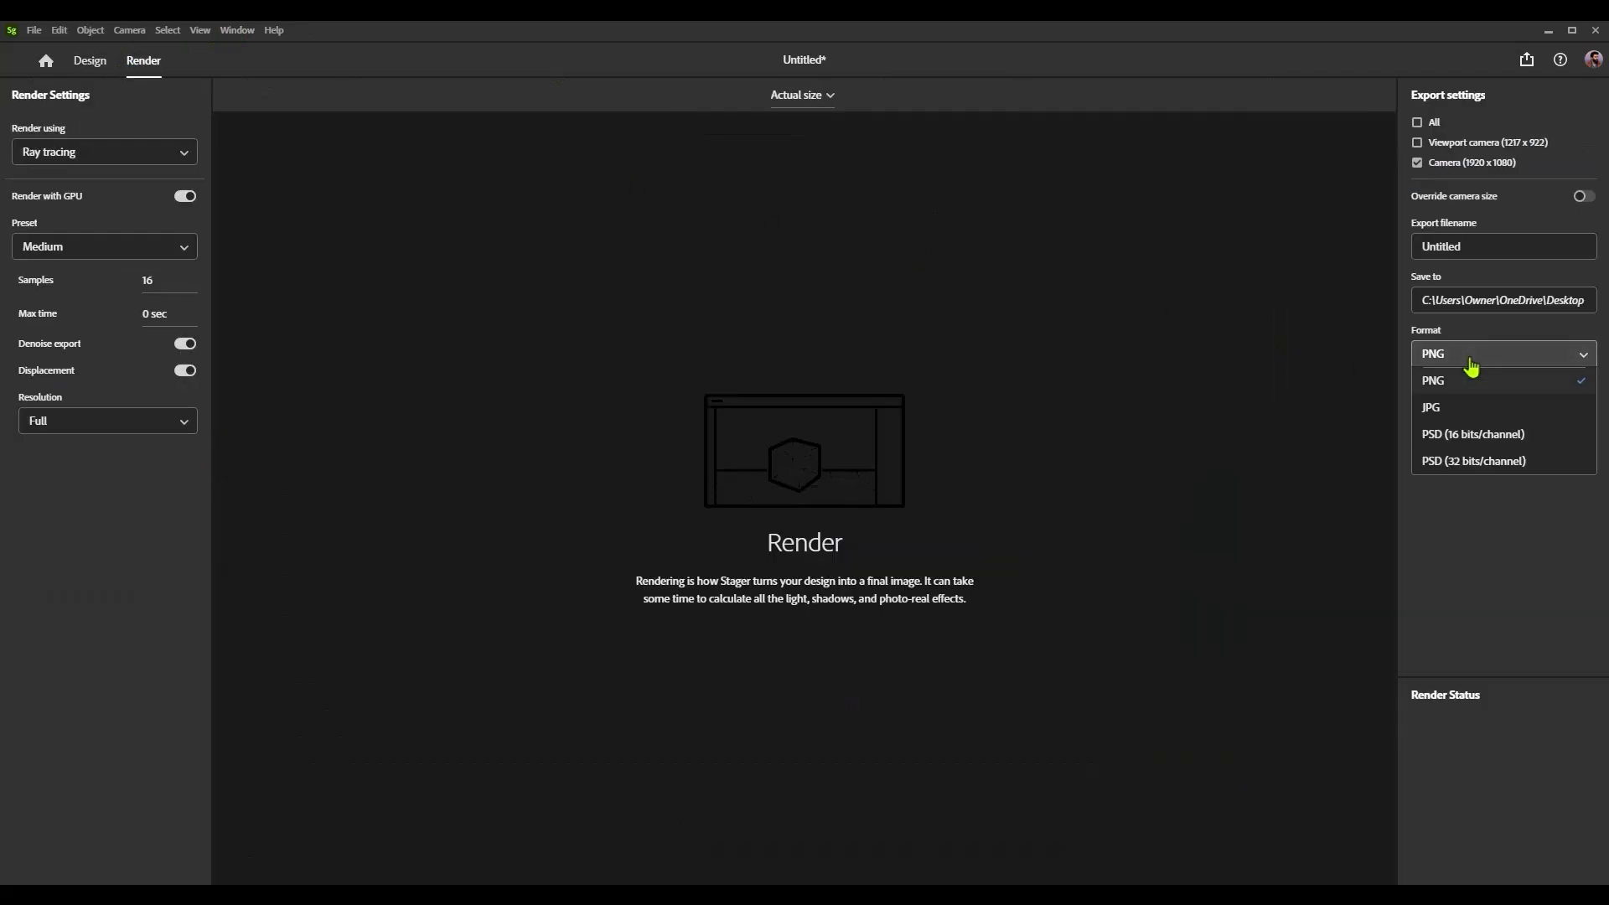
click(1472, 436)
click(1552, 393)
click(837, 455)
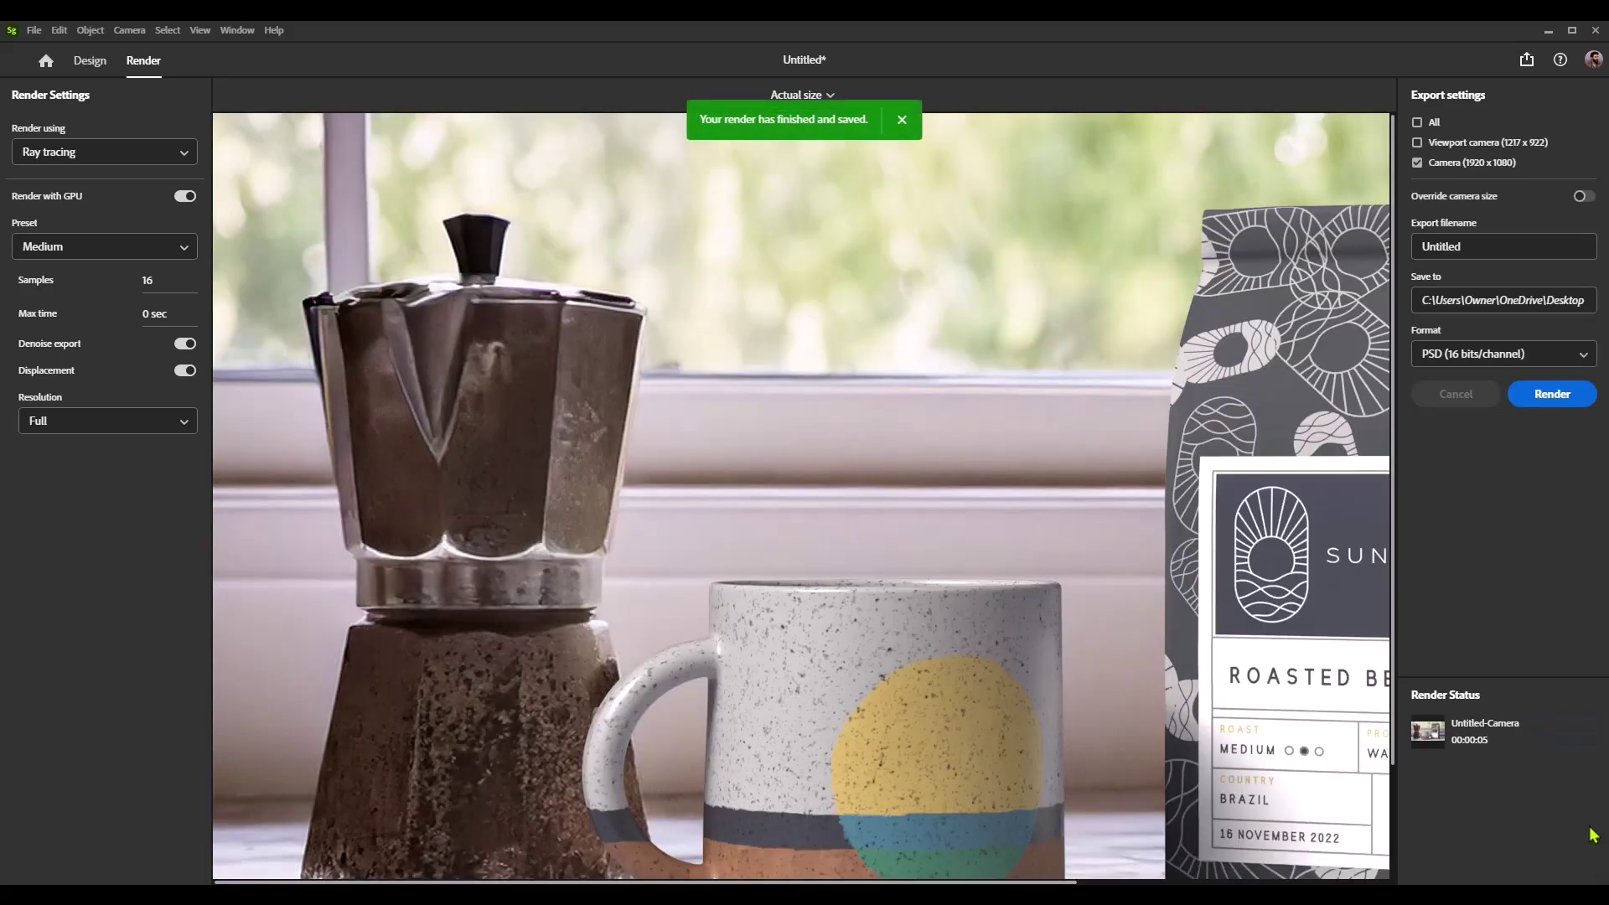
click(1586, 736)
click(1564, 748)
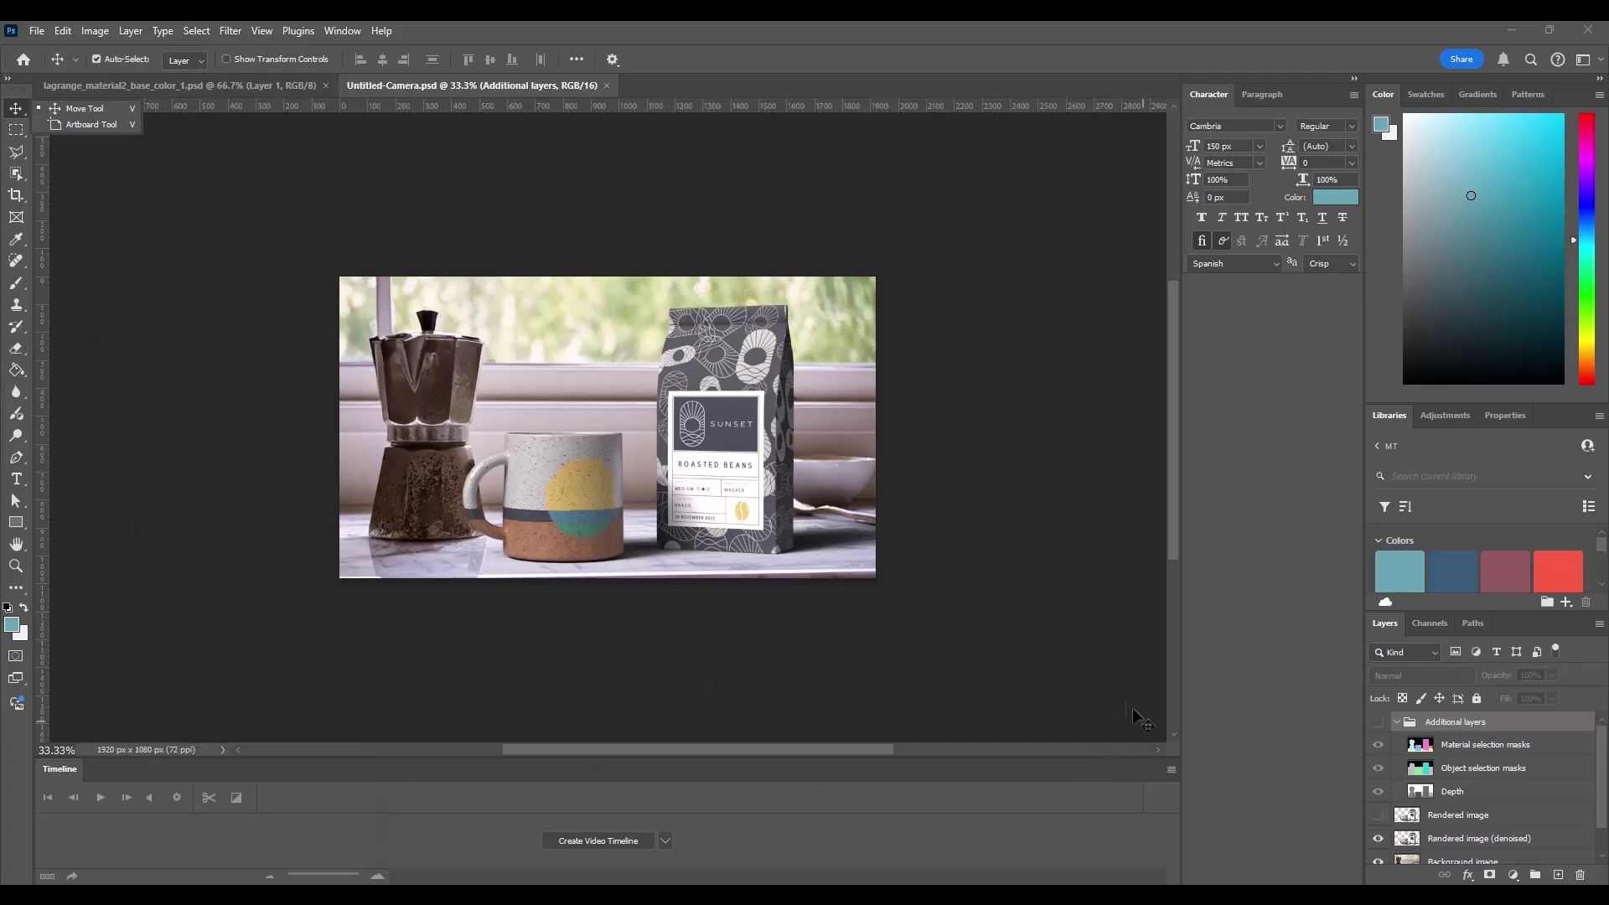
click(735, 526)
key(ctrl+0)
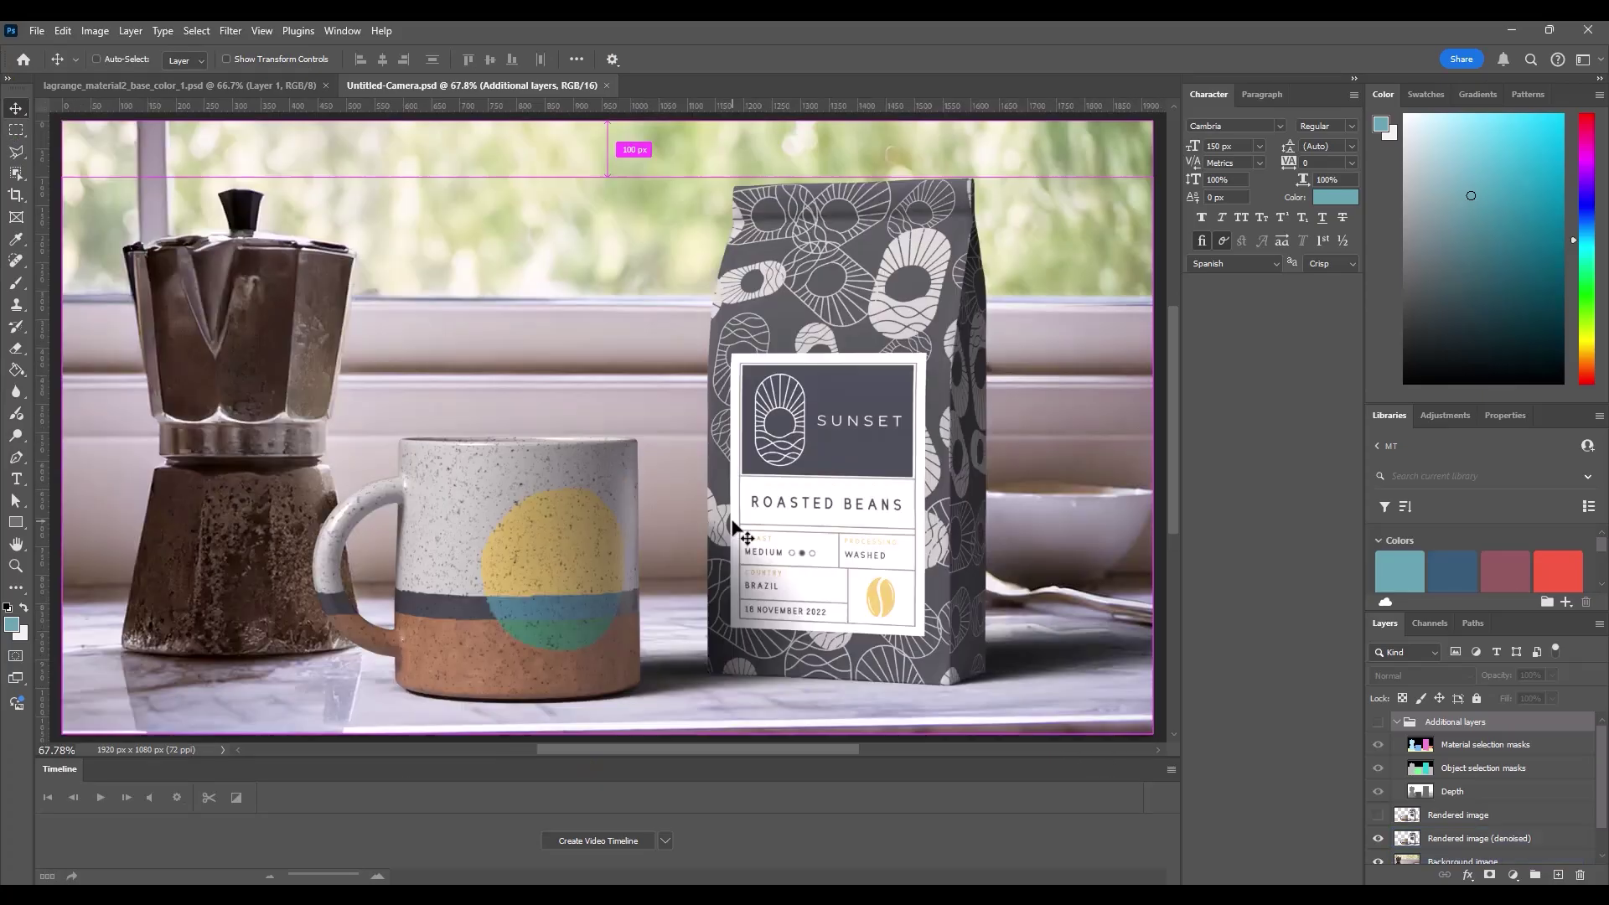
scroll(1529, 811, down, 1)
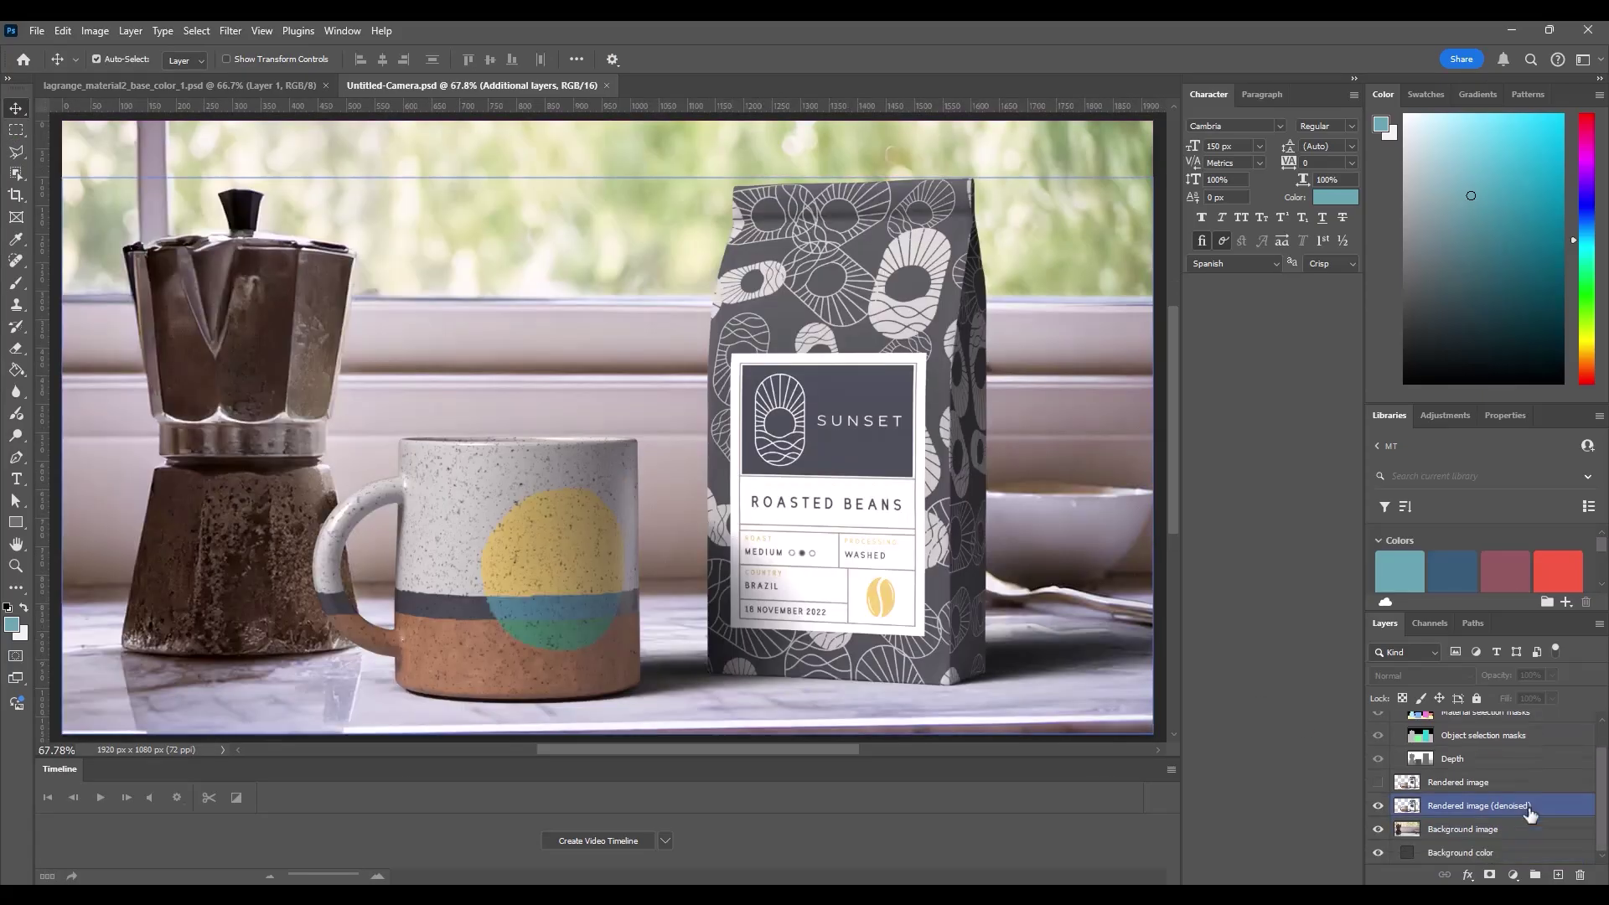
click(1378, 806)
click(1378, 806)
click(1379, 806)
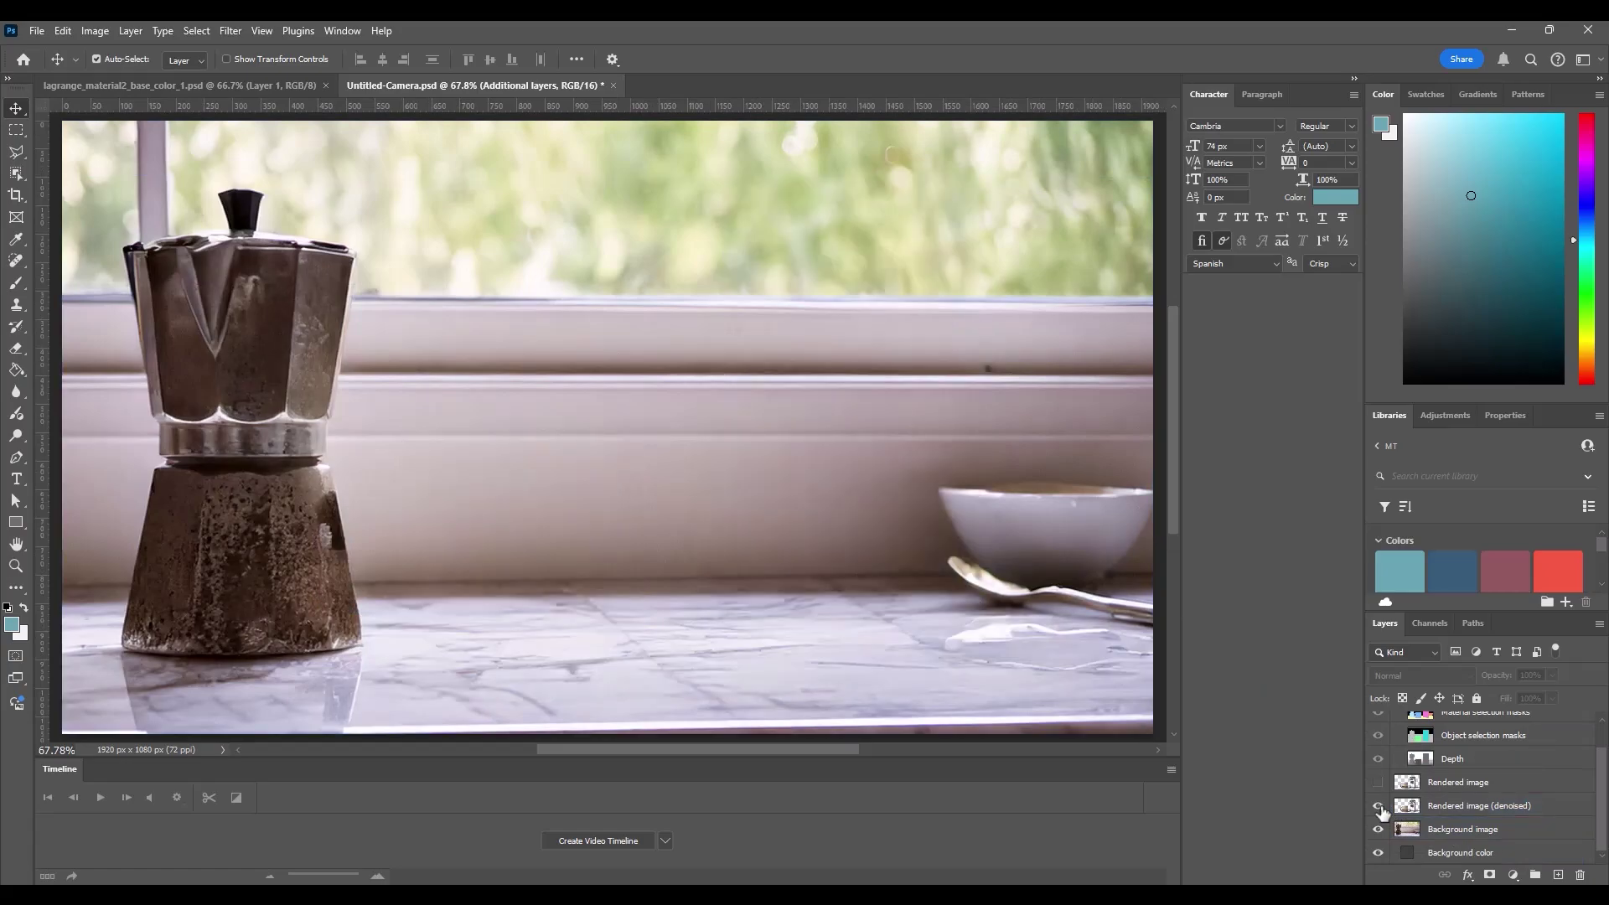
click(1379, 806)
scroll(1389, 727, up, 1)
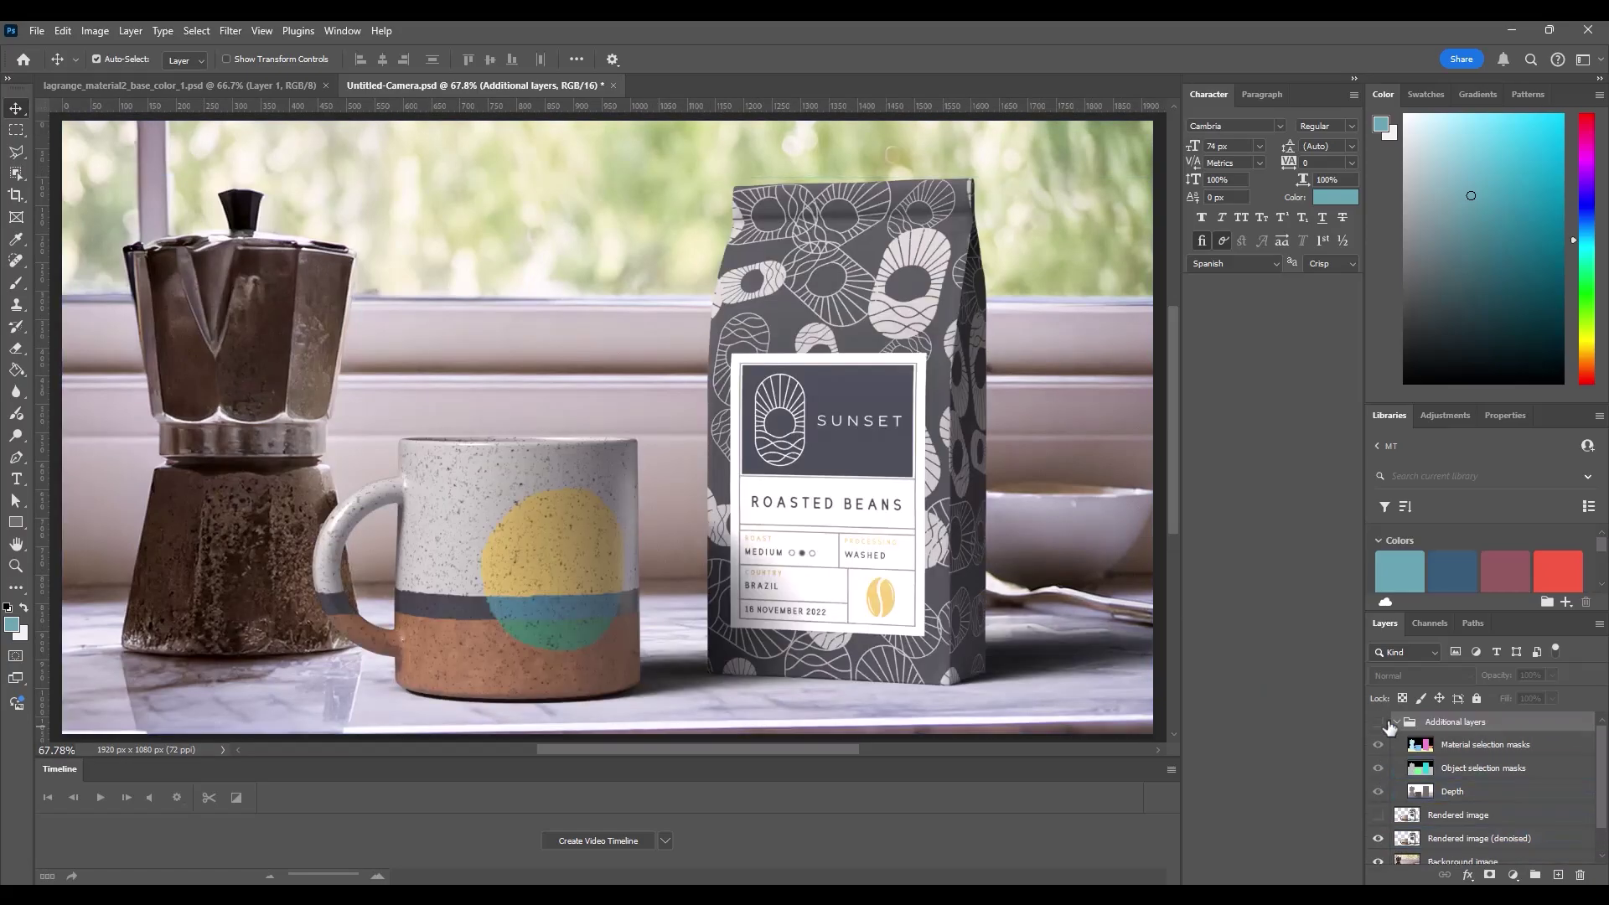
click(1378, 722)
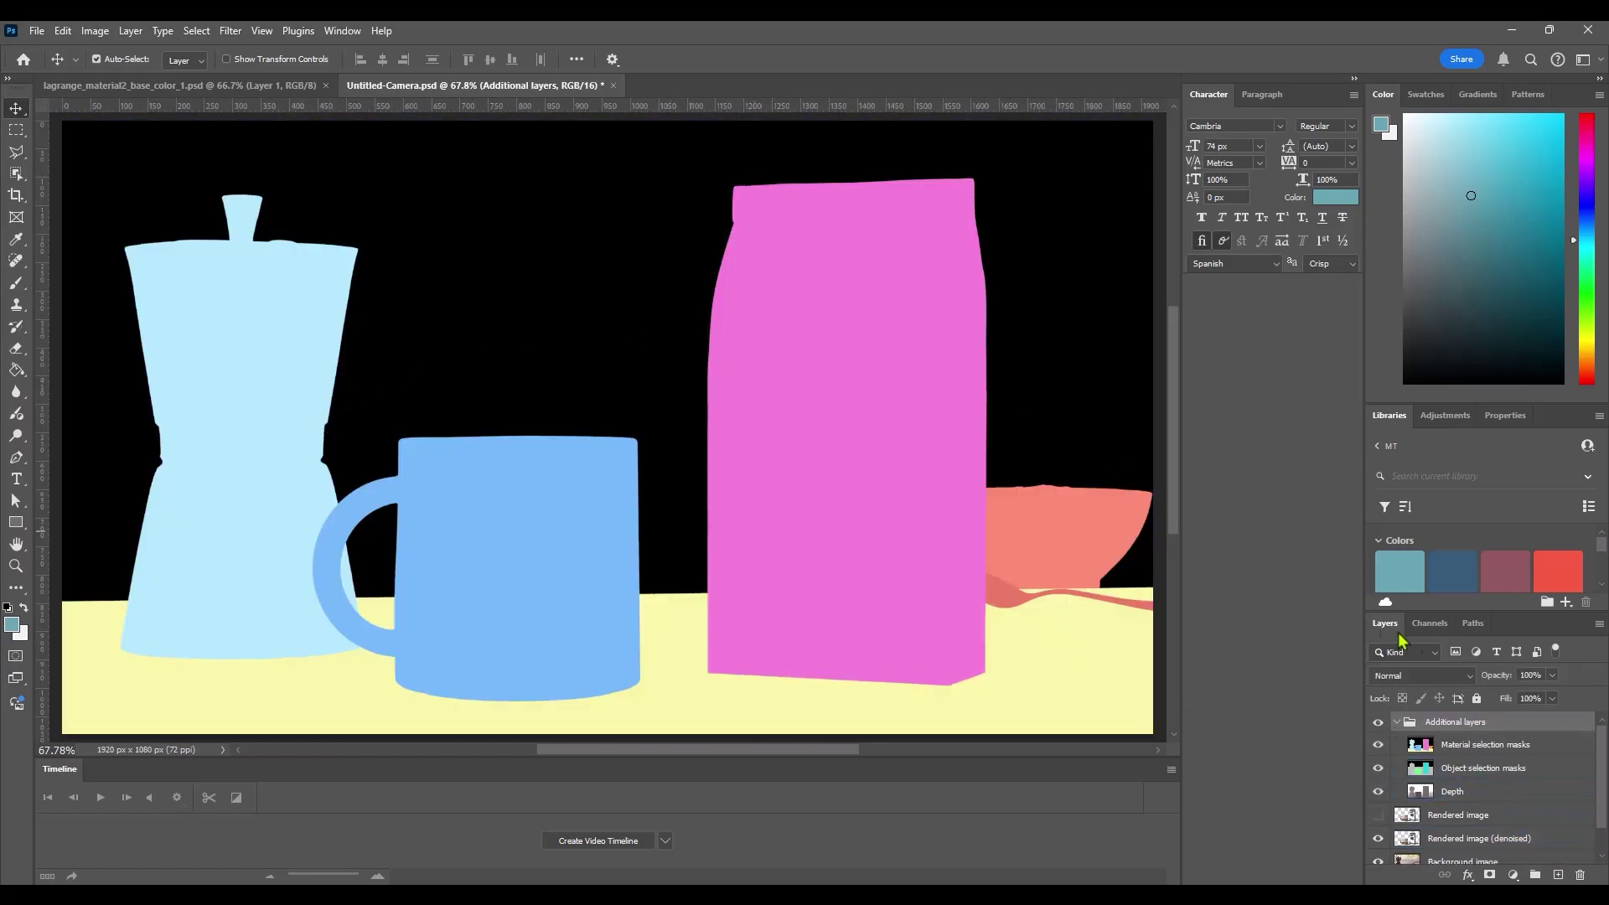
click(1391, 747)
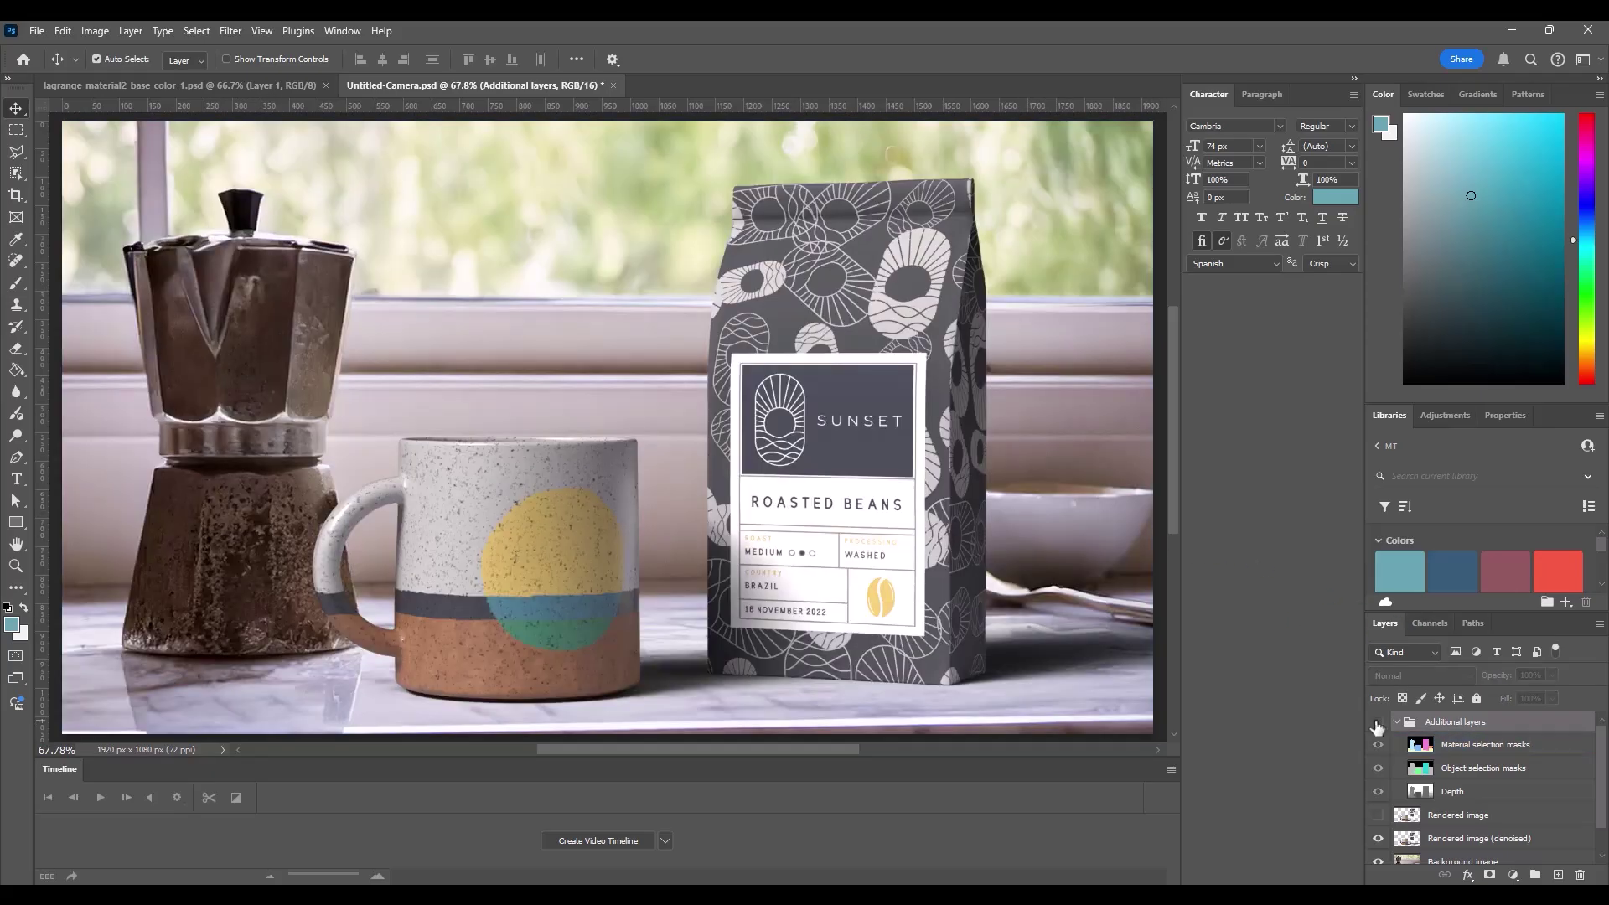
click(1378, 723)
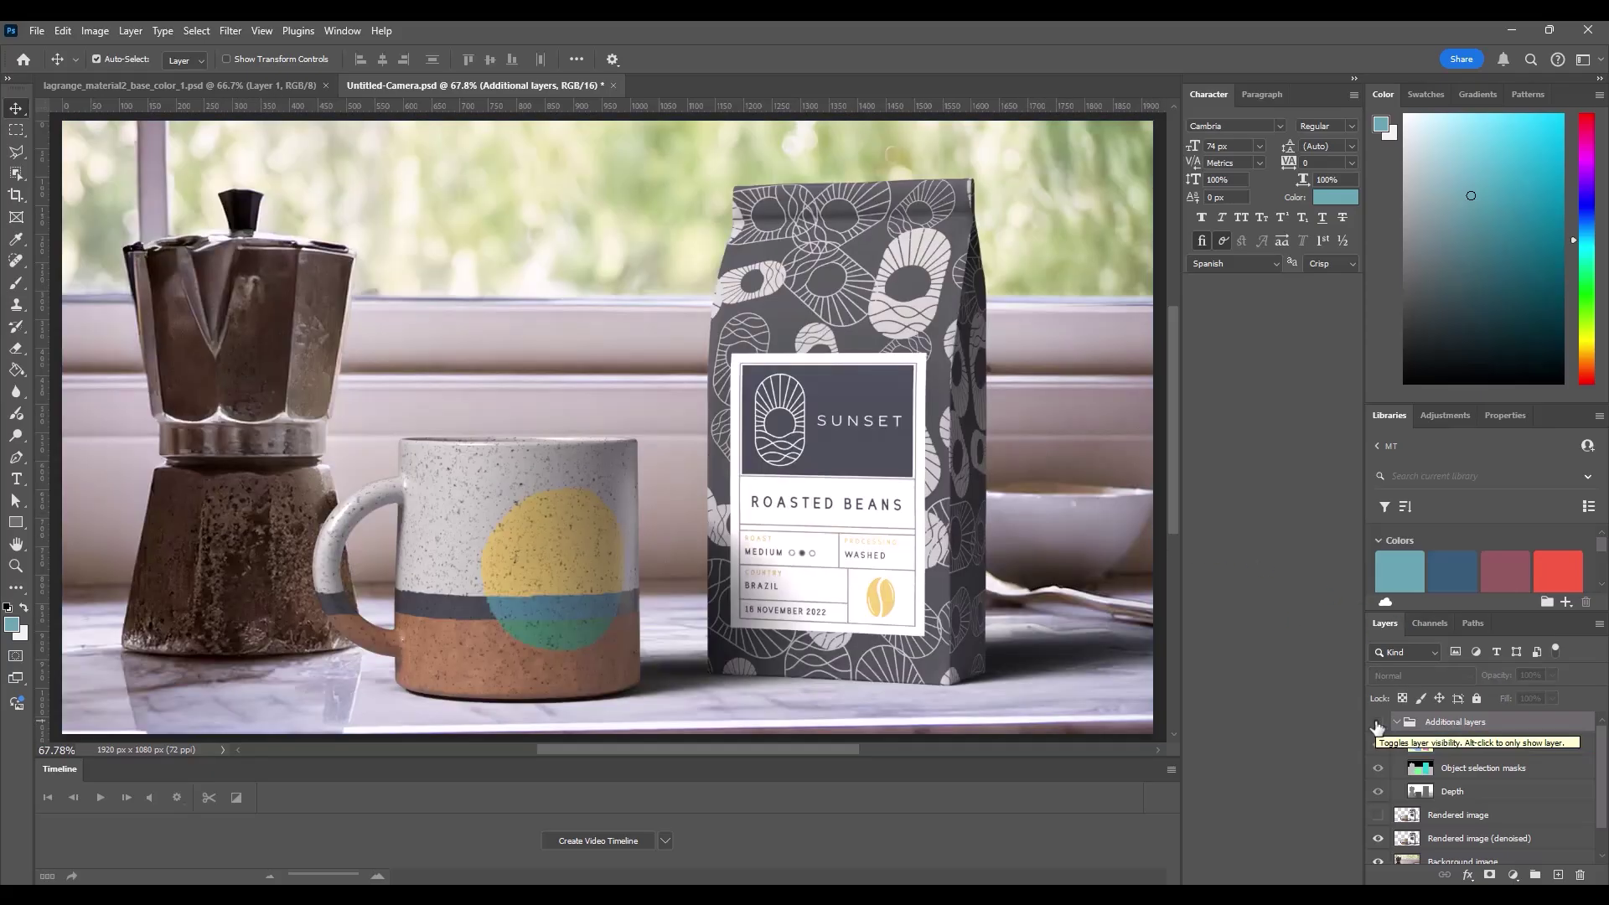
click(16, 130)
Generative Fill 'coffee steam' into a selection above the mug and compare it on and off.
drag(370, 344, 659, 467)
click(383, 494)
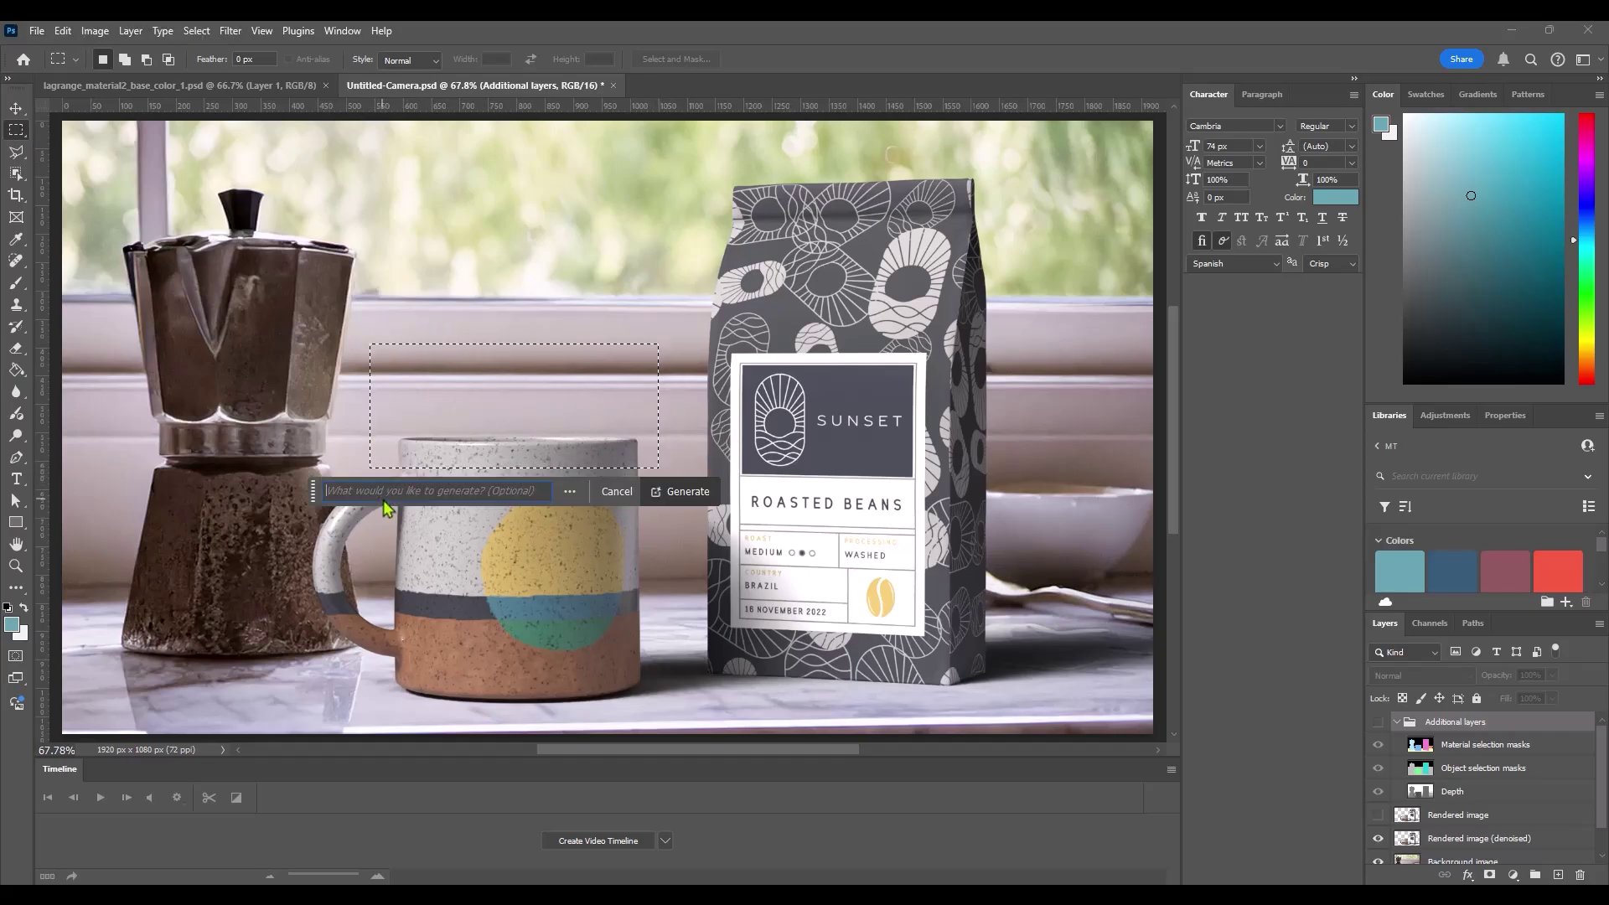
text(coffee steam)
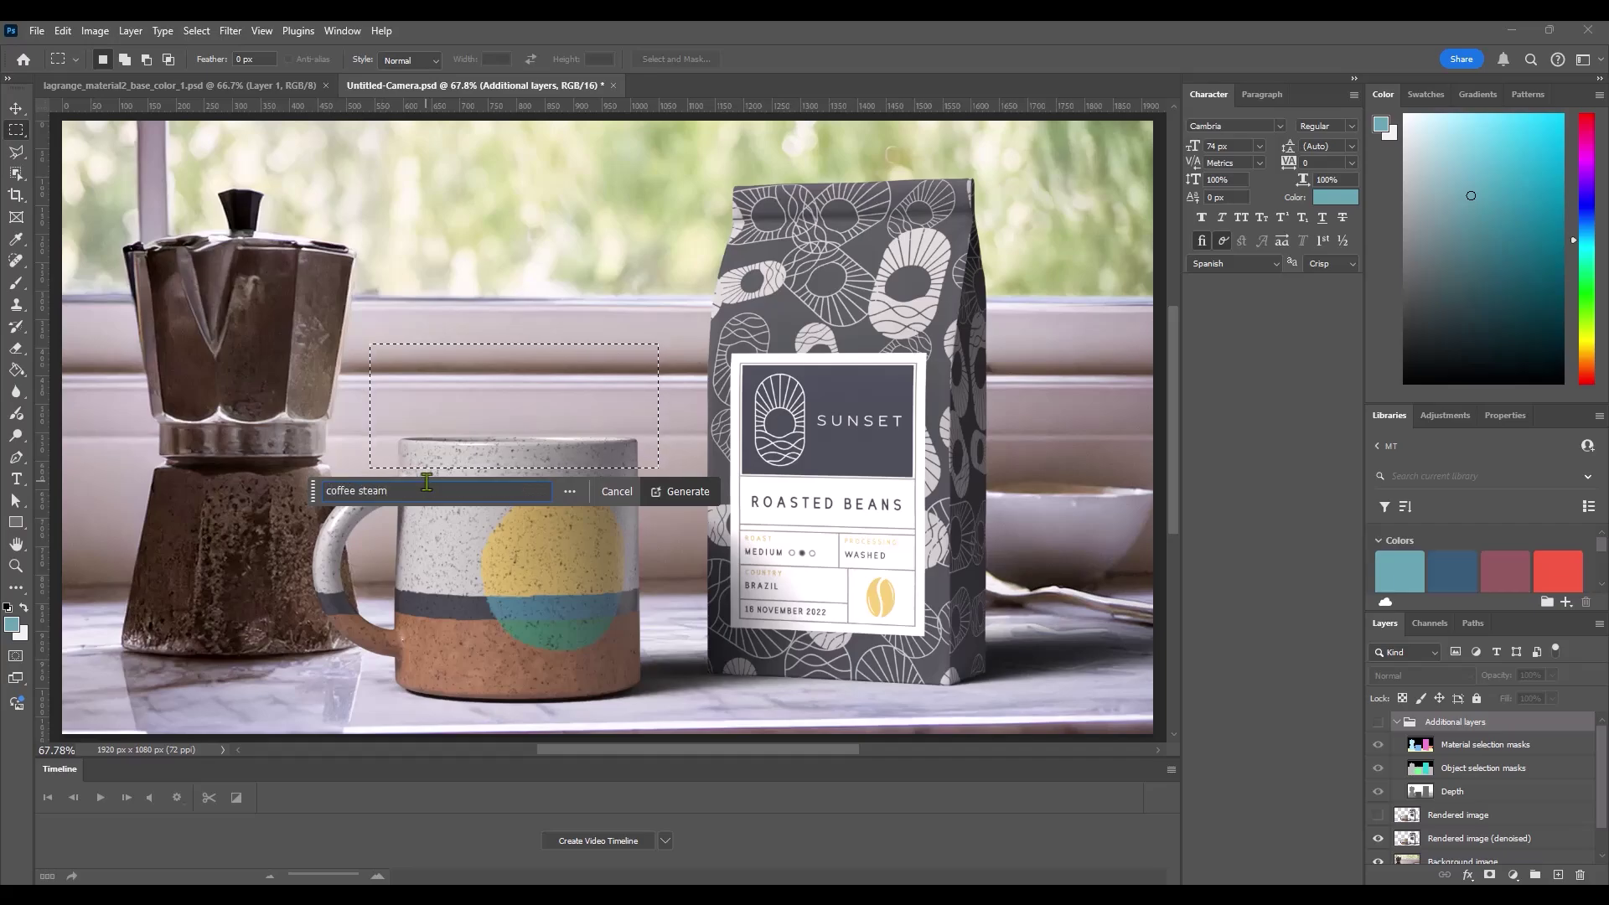
click(694, 494)
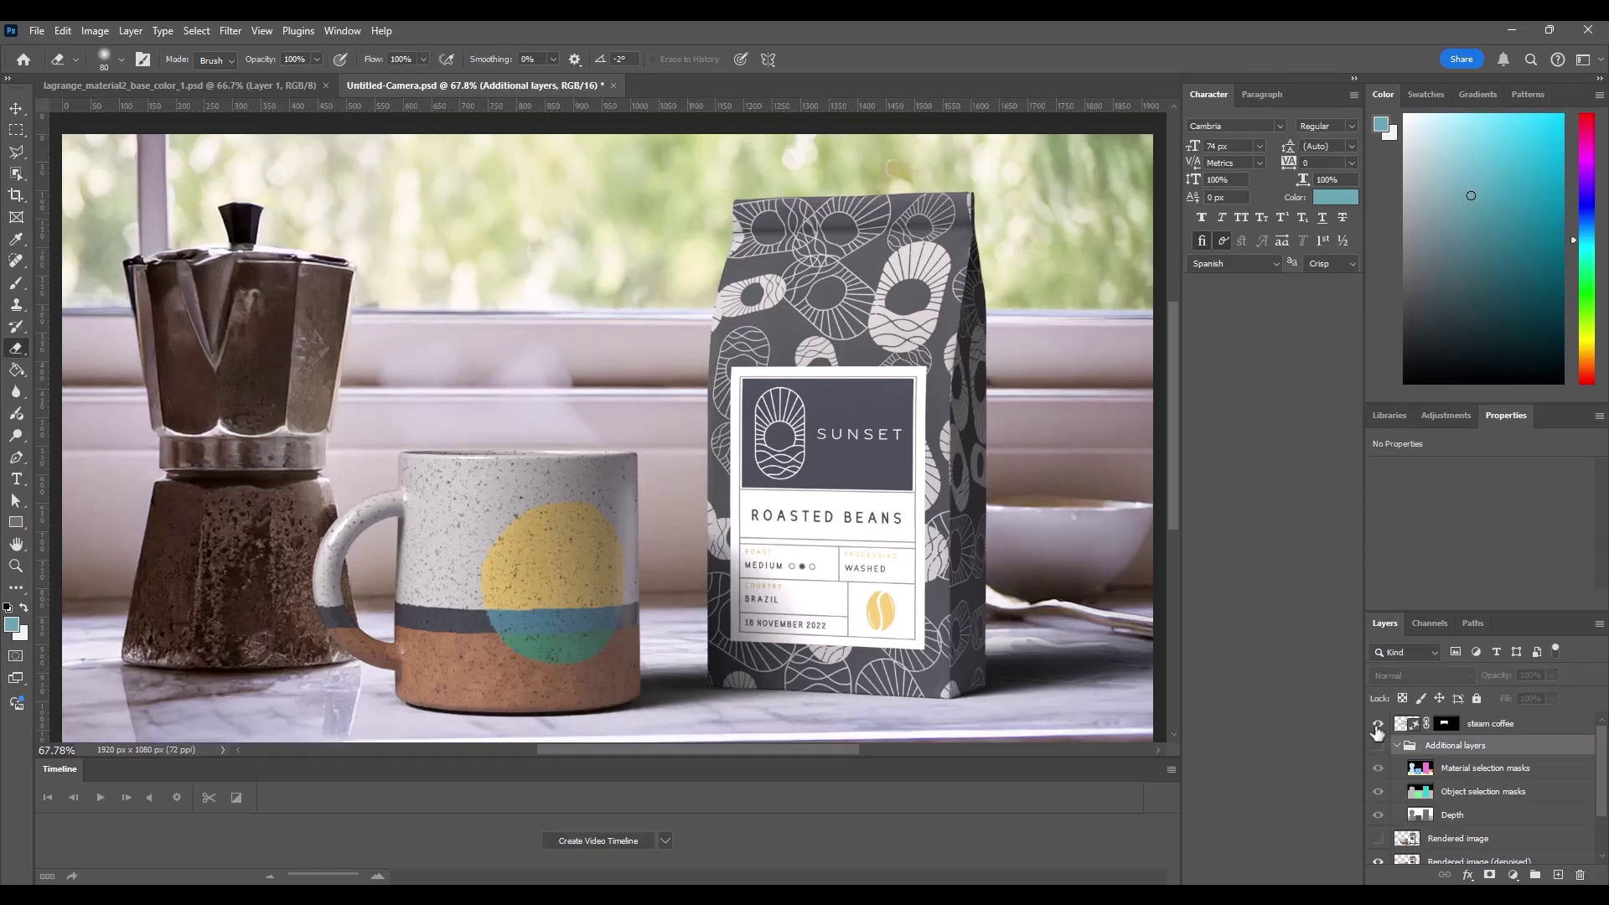
click(1377, 723)
click(1377, 723)
click(1378, 723)
click(1378, 723)
scroll(1436, 788, down, 2)
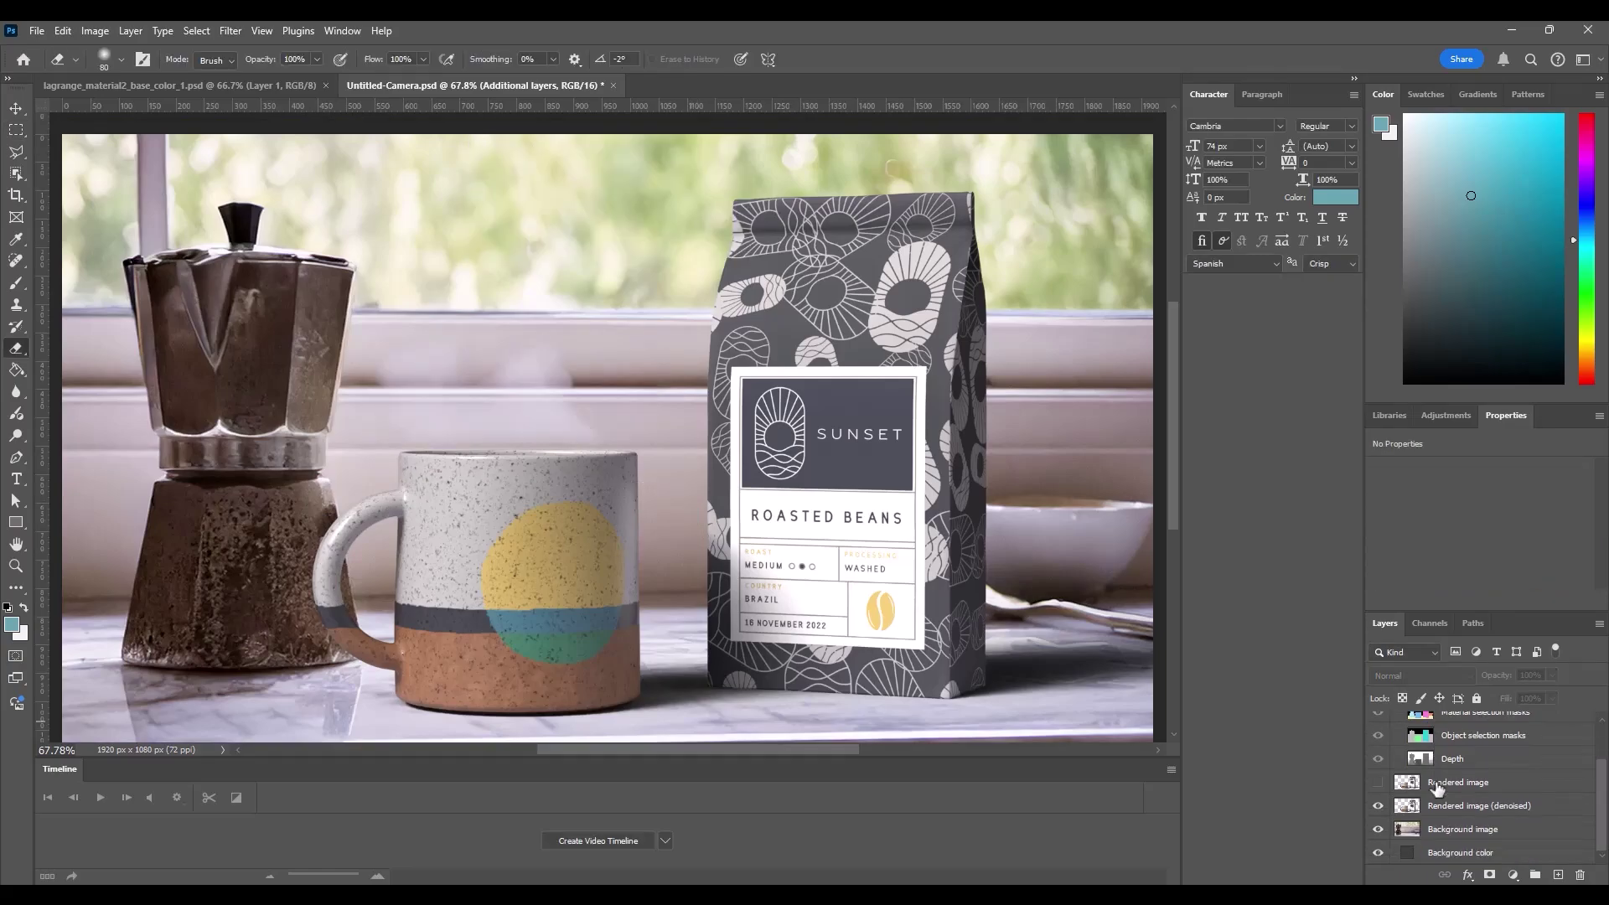
Brighten the Rendered image (denoised) layer with Levels midtones at 1.27.
click(1468, 805)
key(ctrl+l)
mouse_move(907, 374)
mouse_down()
mouse_move(922, 377)
mouse_move(890, 373)
mouse_up()
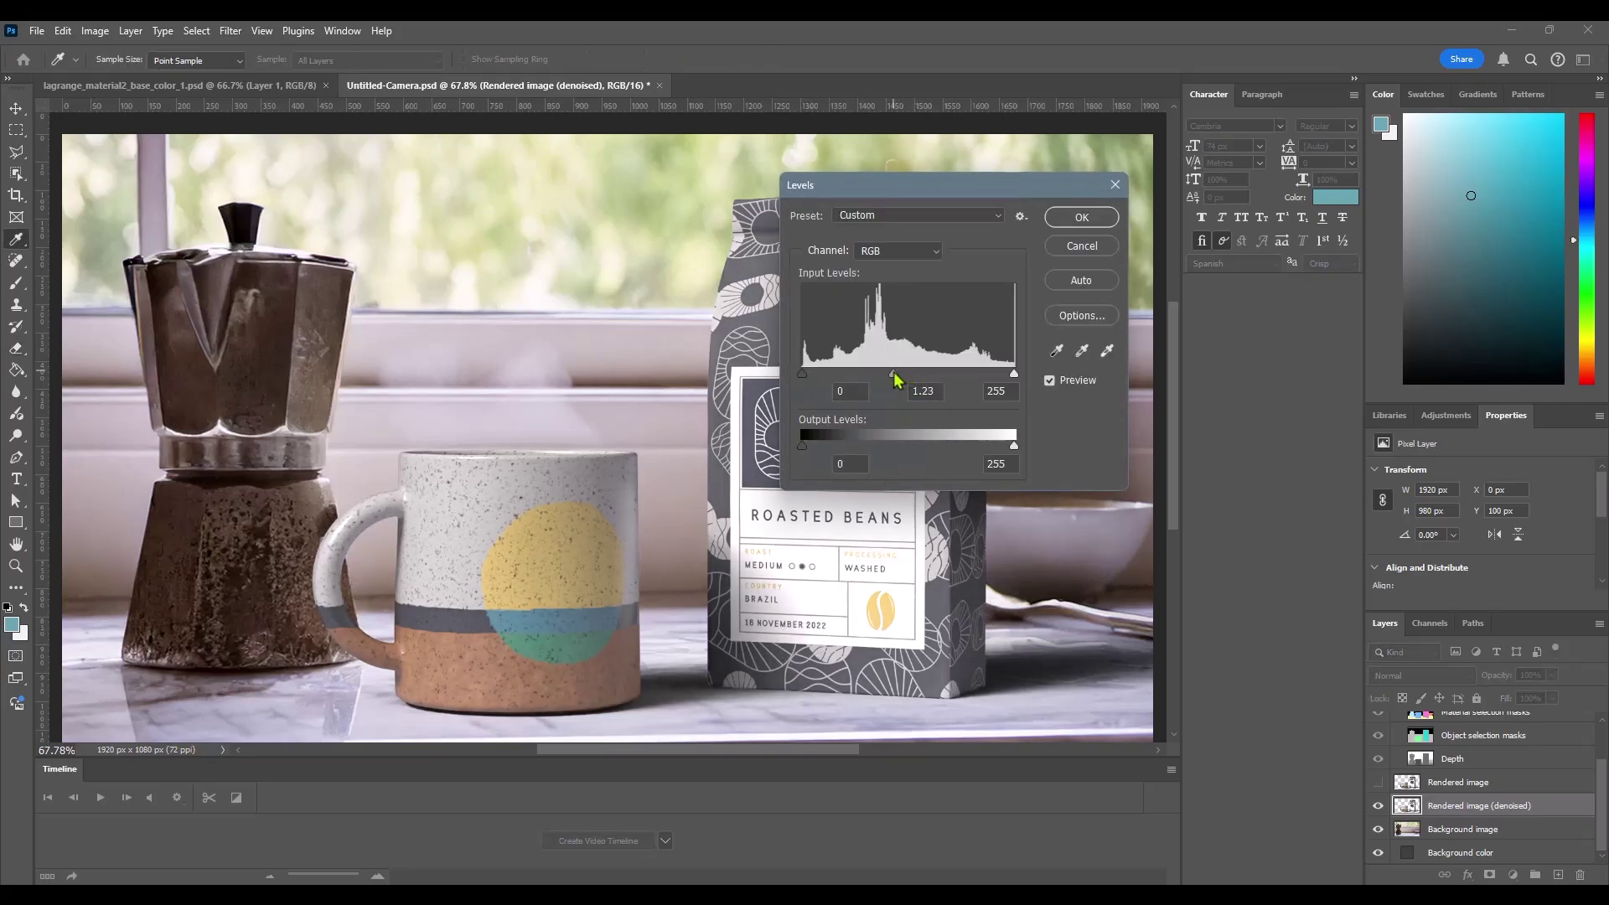
click(1112, 225)
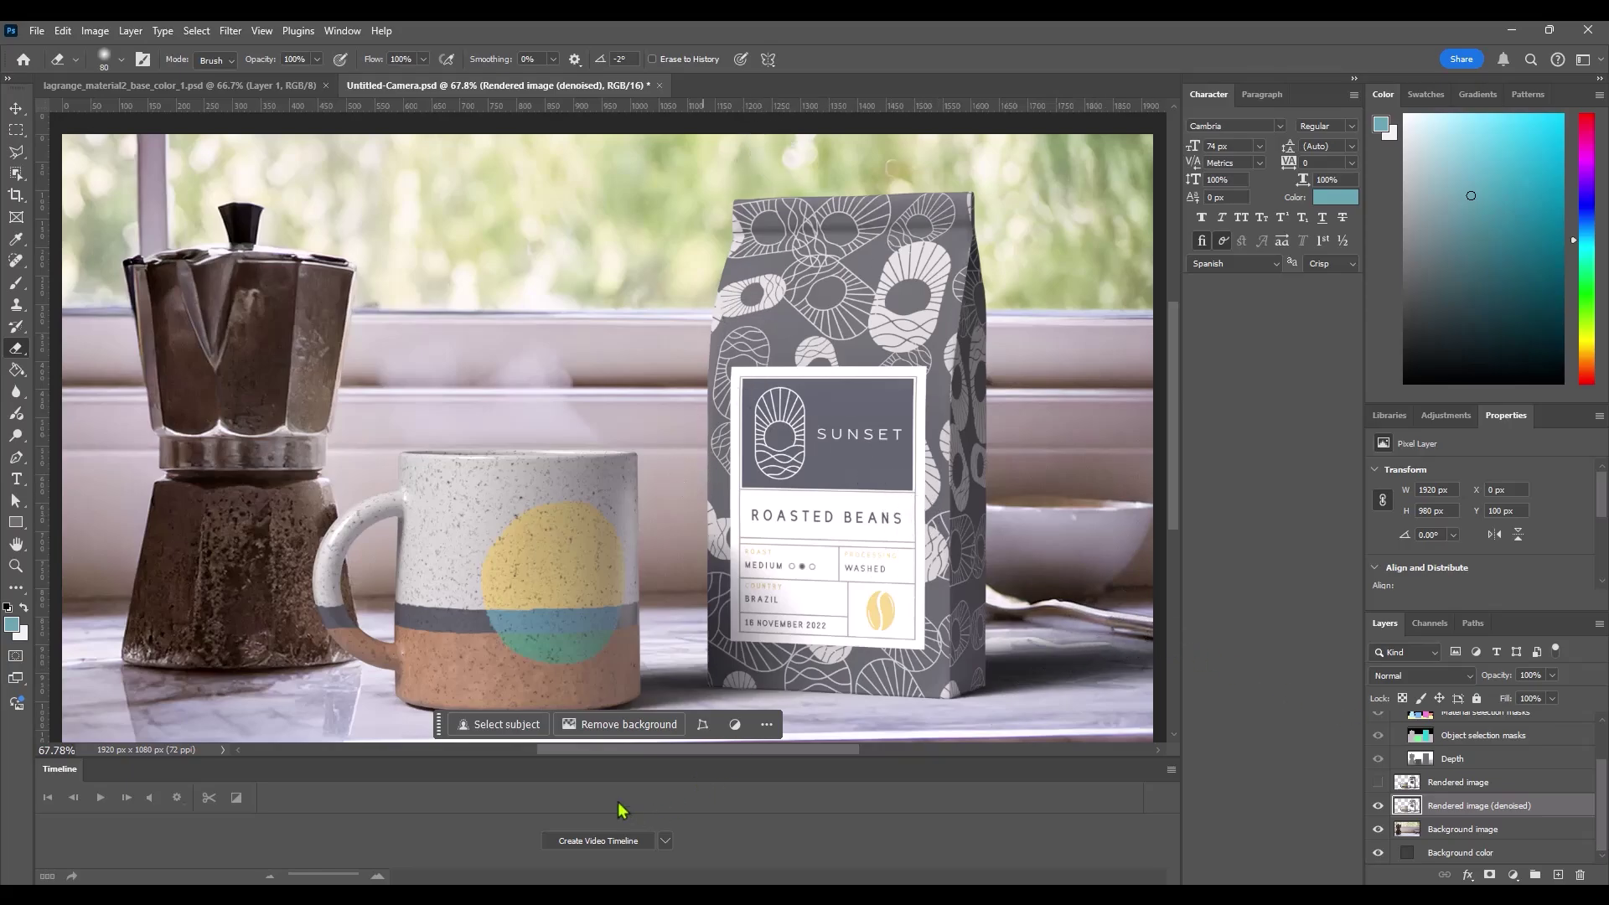
drag(439, 724, 785, 773)
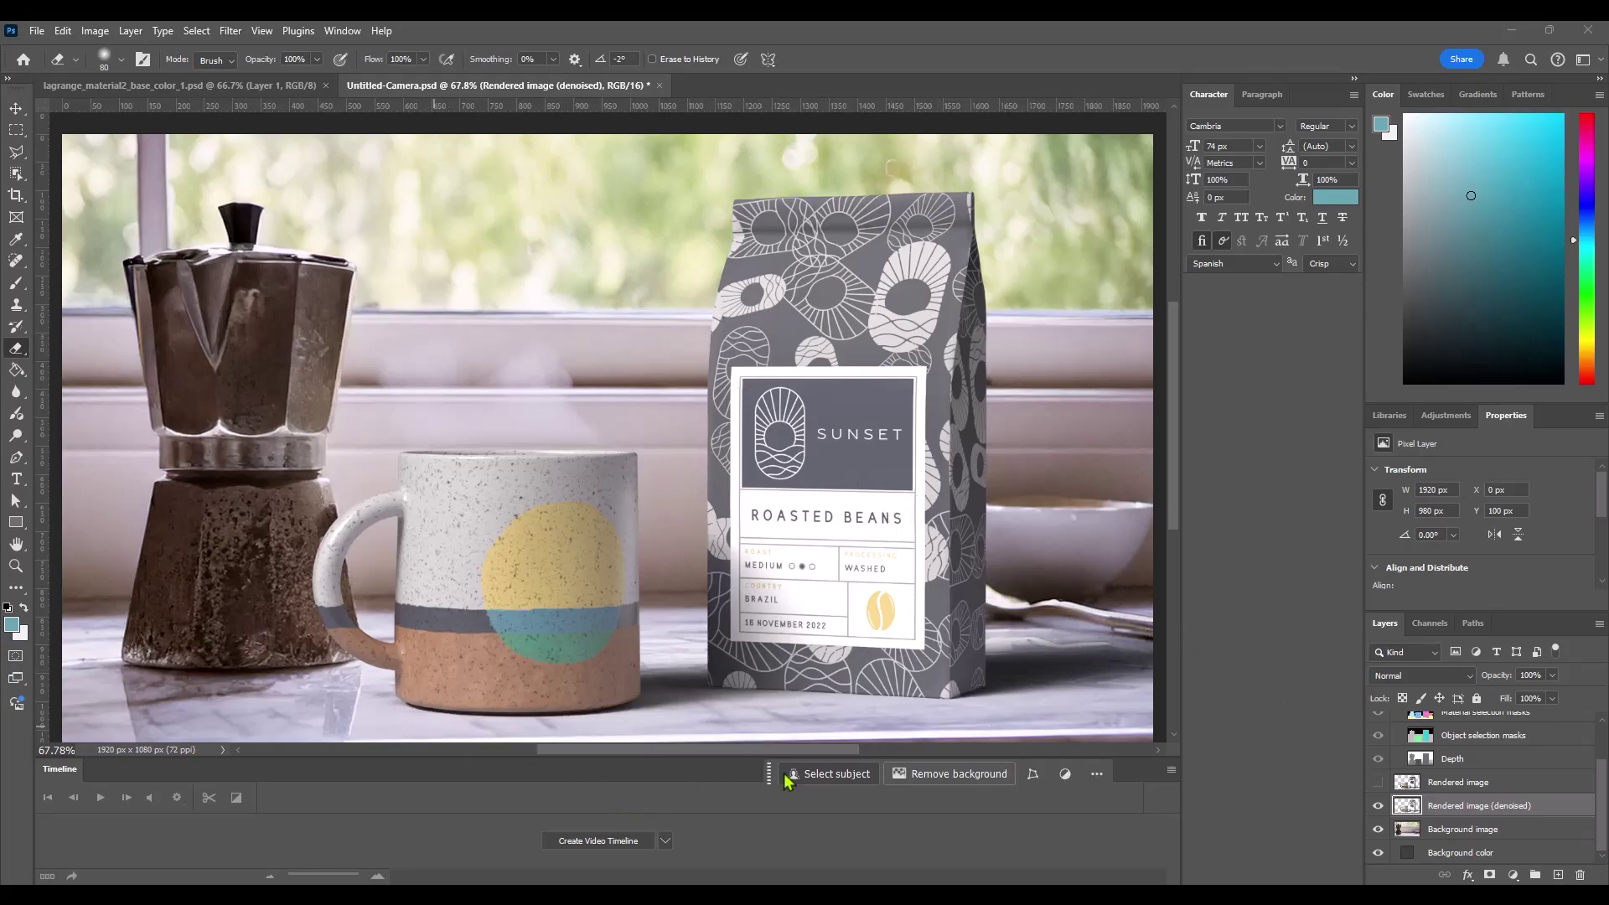